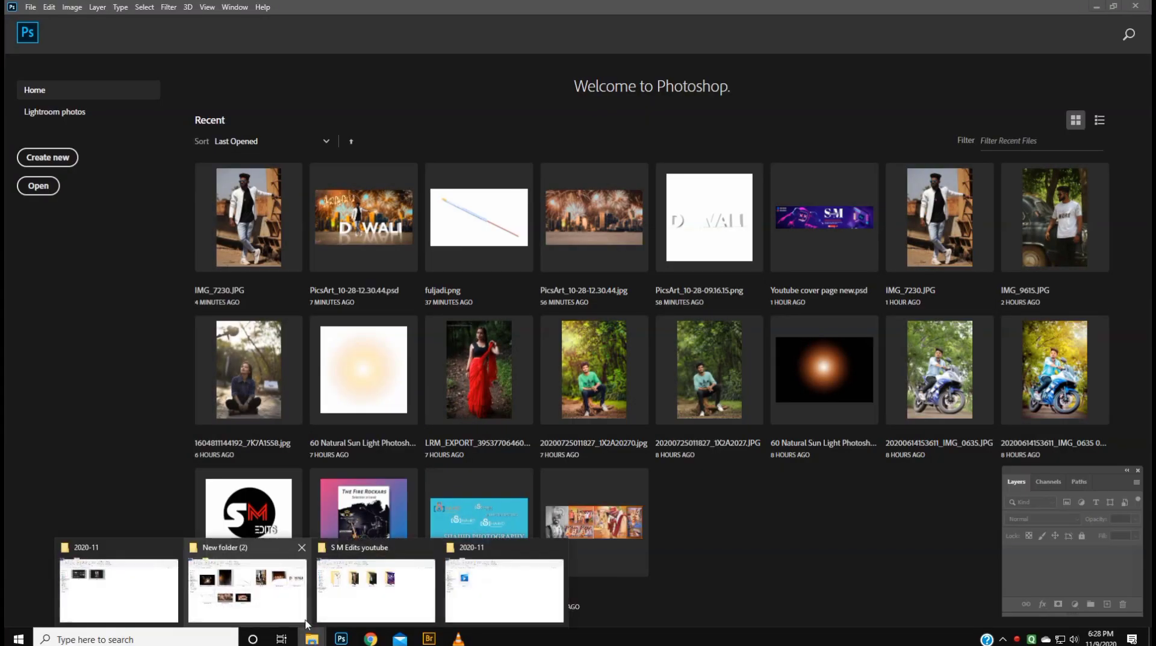
- Select the sparkles, DIWALI, fireworks city, fire 3, fuljadi, IMG_7230 and Happy images, then open them in Photoshop
left_click(210, 595)
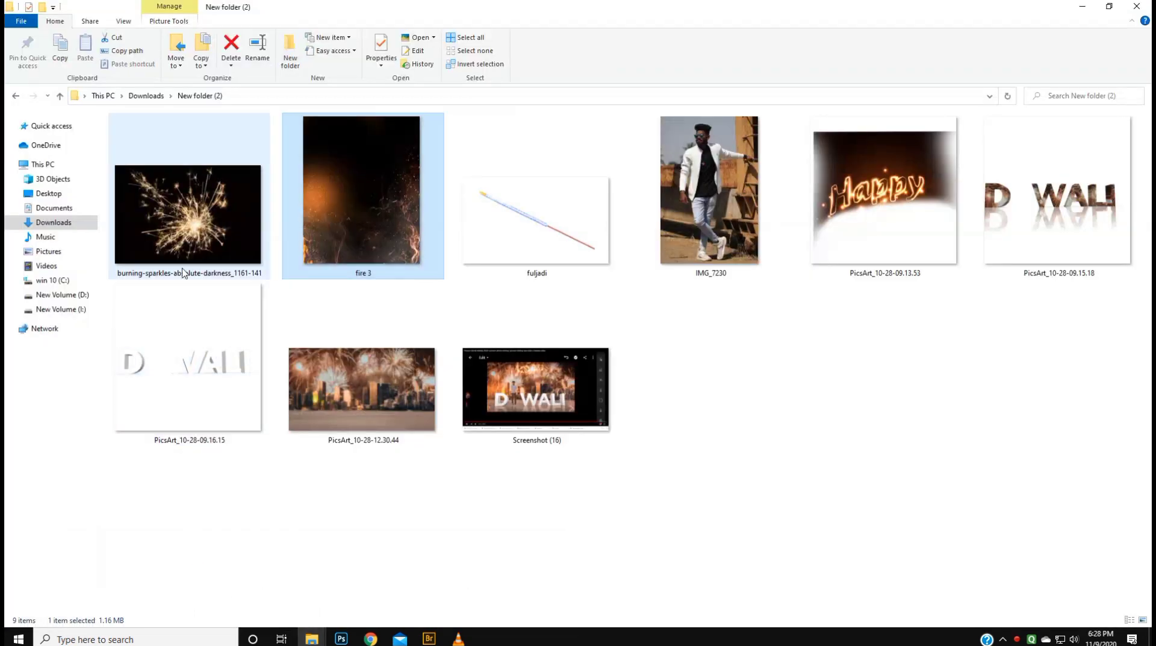
left_click(211, 259)
left_click(199, 362, "ctrl")
left_click(361, 385, "ctrl")
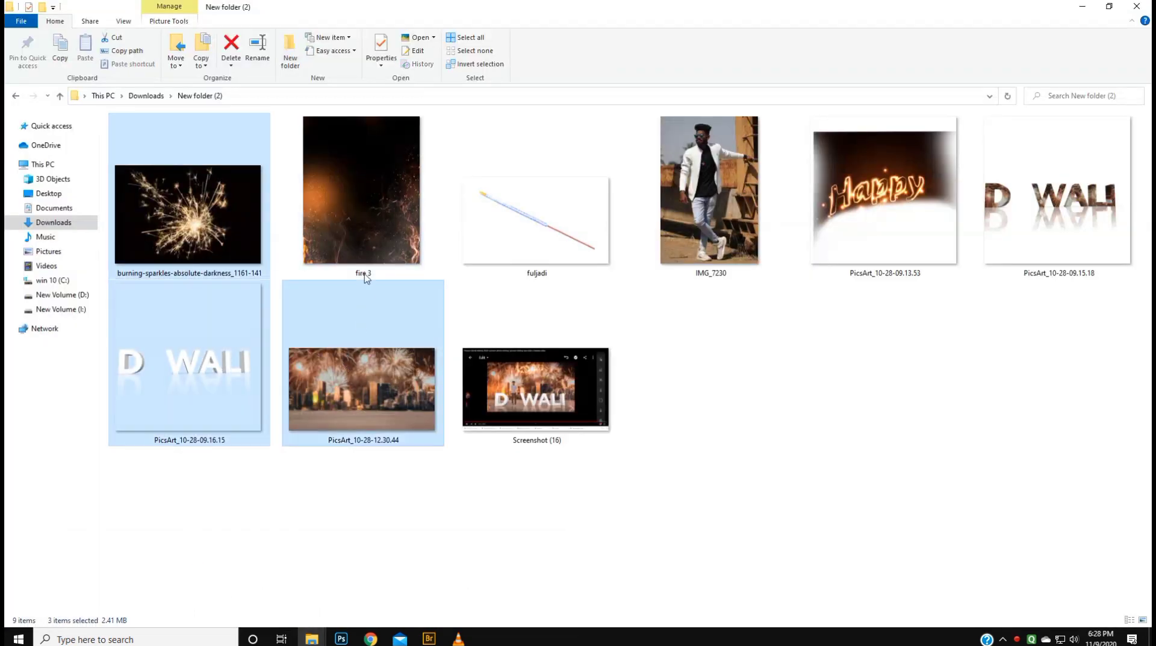
left_click(363, 235, "ctrl")
left_click(536, 217, "ctrl")
left_click(710, 193, "ctrl")
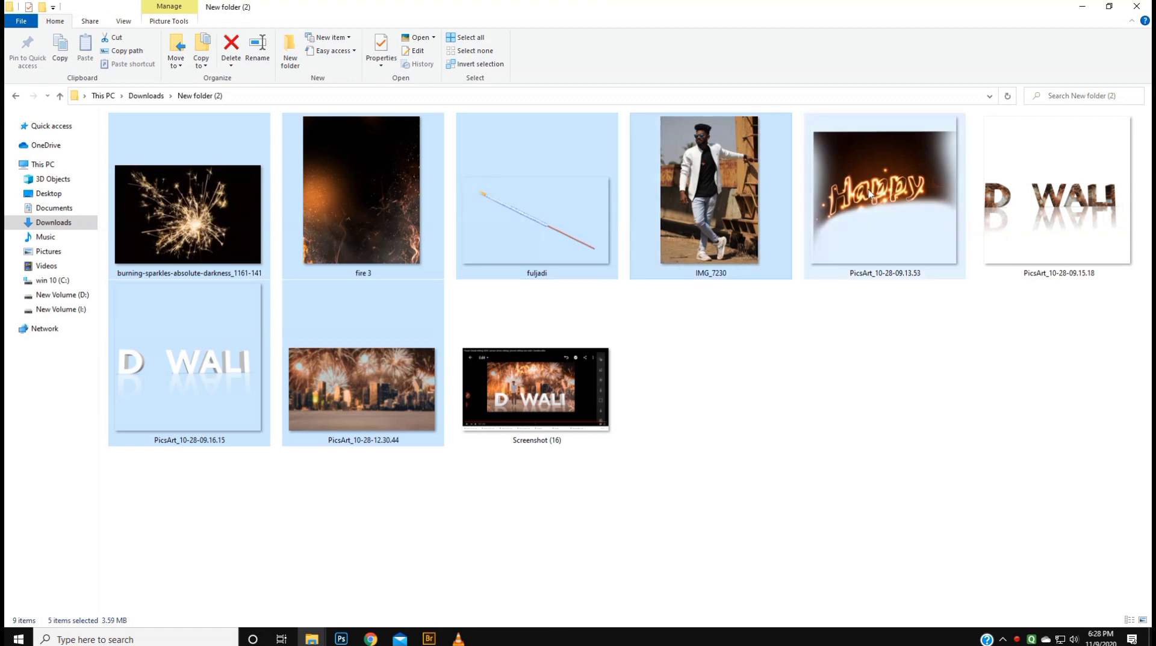
left_click(851, 191, "ctrl")
left_click_drag(857, 210, 420, 391)
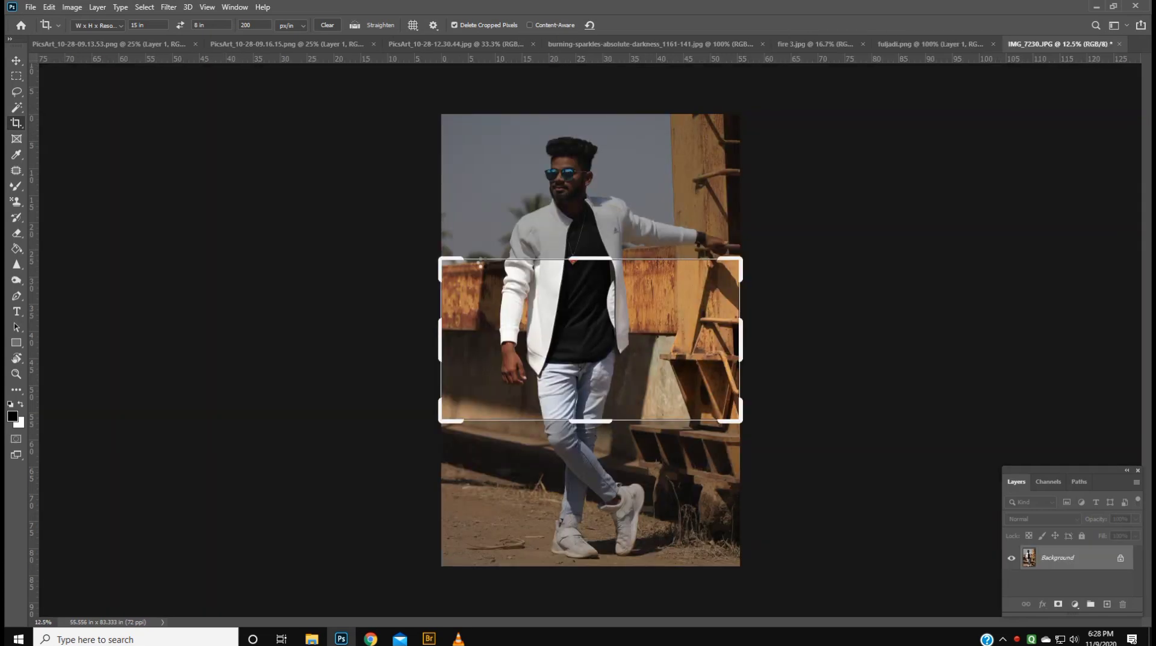
- Bring the fireworks city photo document to the front
left_click(17, 63)
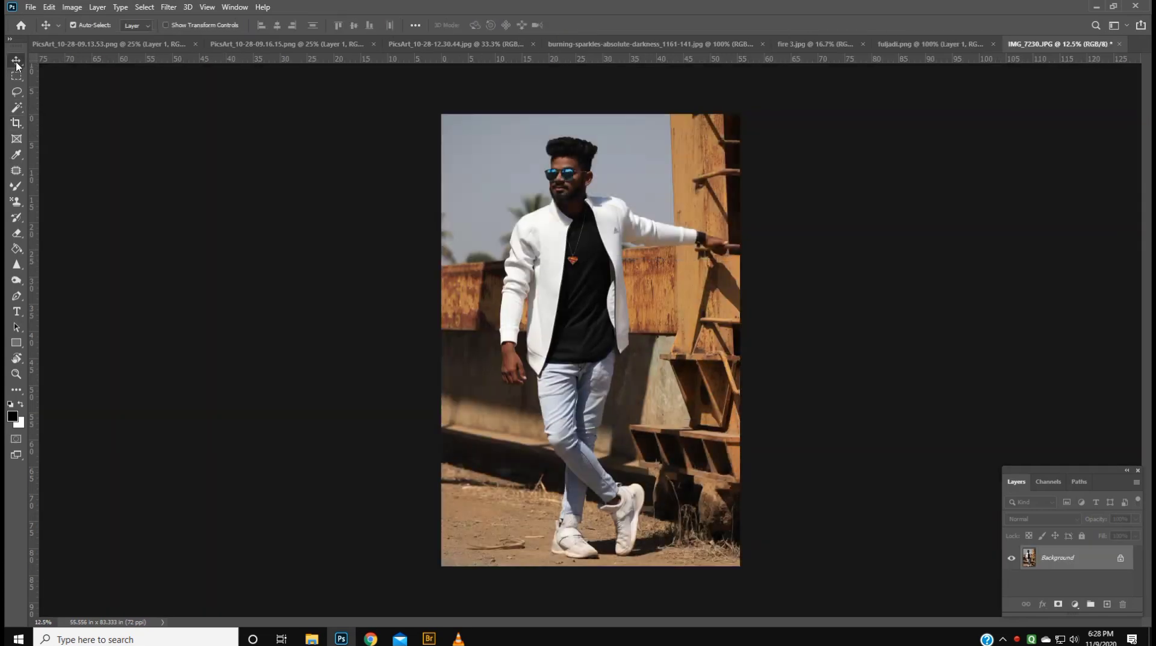
left_click(93, 47)
left_click(458, 44)
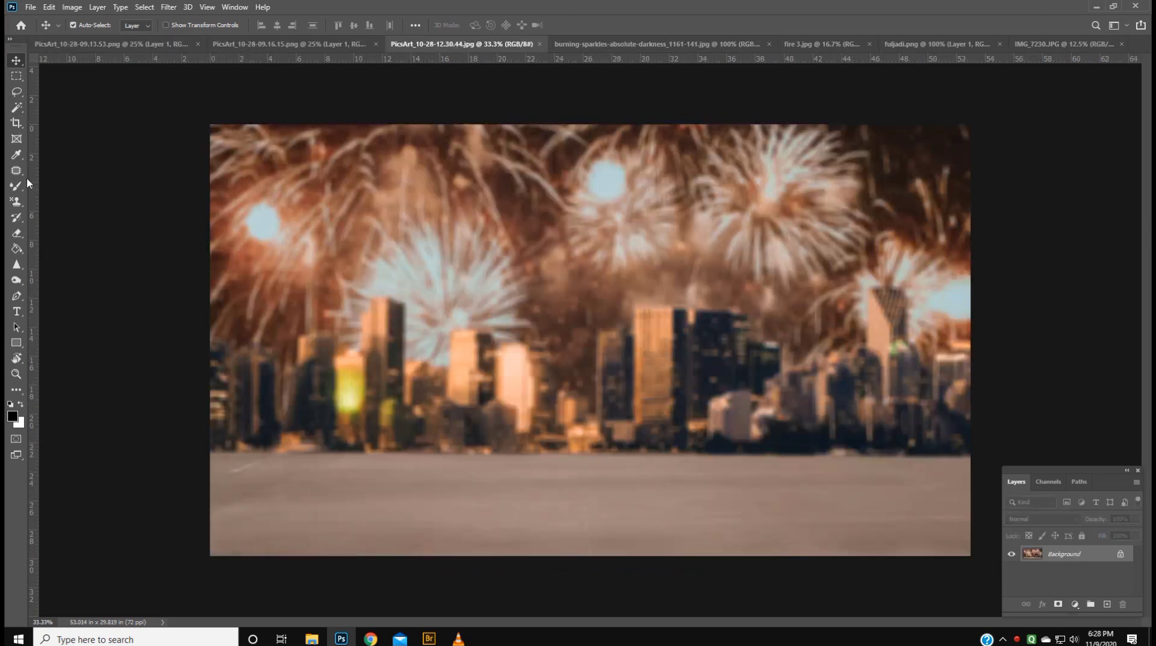
- Crop the fireworks city photo to 15 × 8 in at 200 px/in
left_click(16, 122)
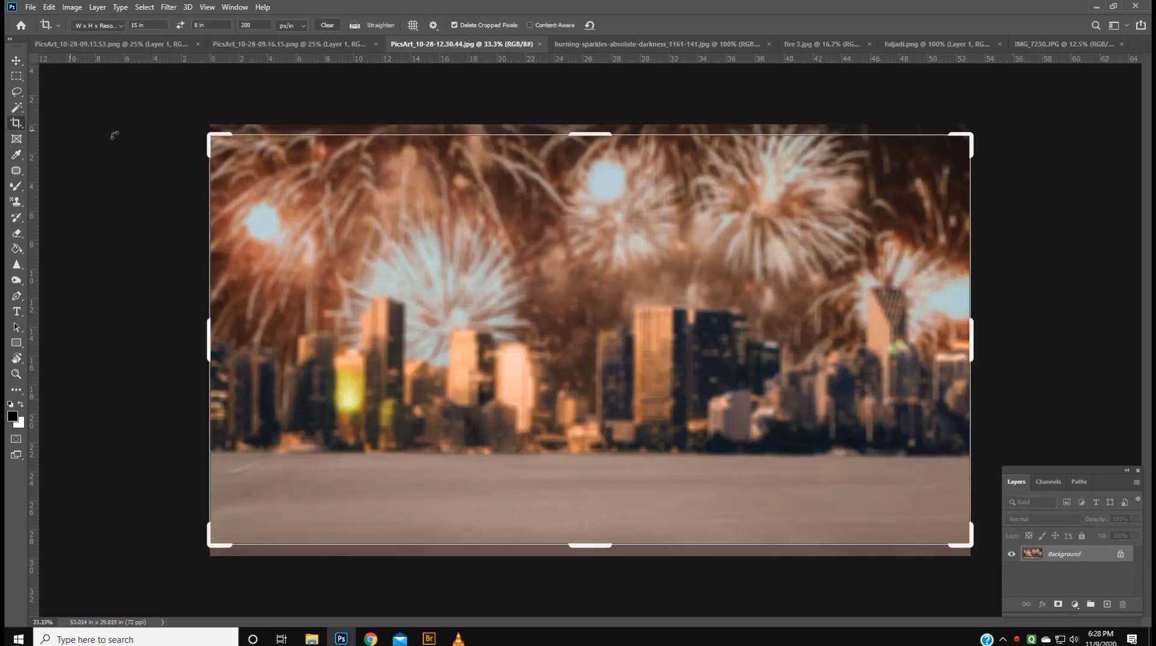
left_click(665, 229)
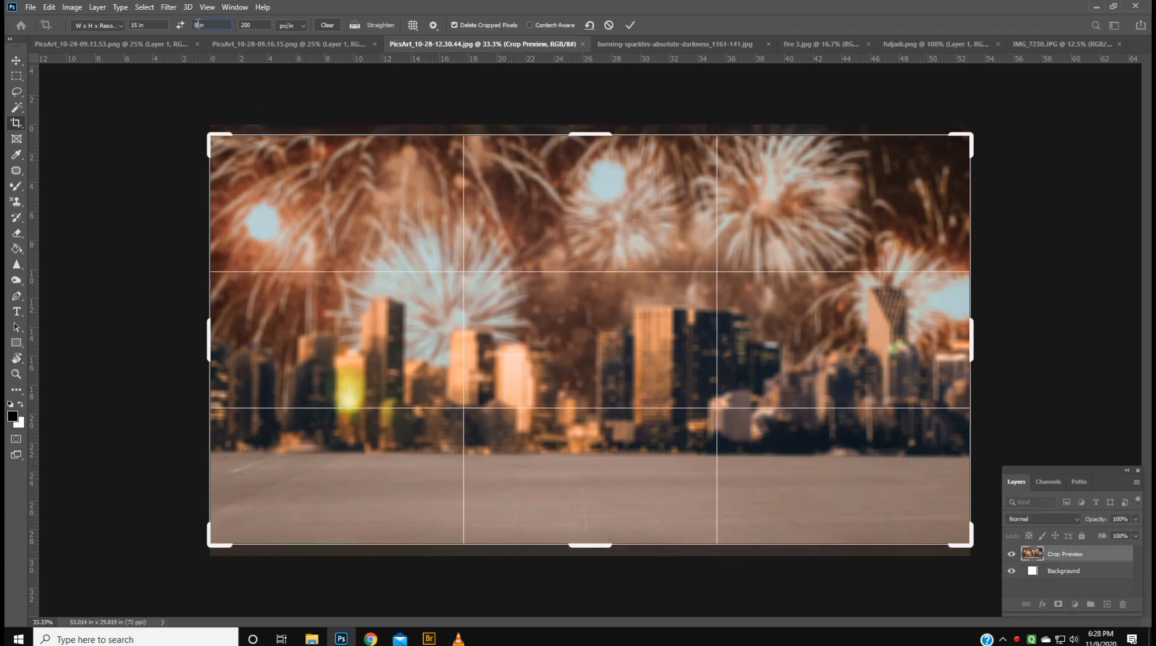
type("9")
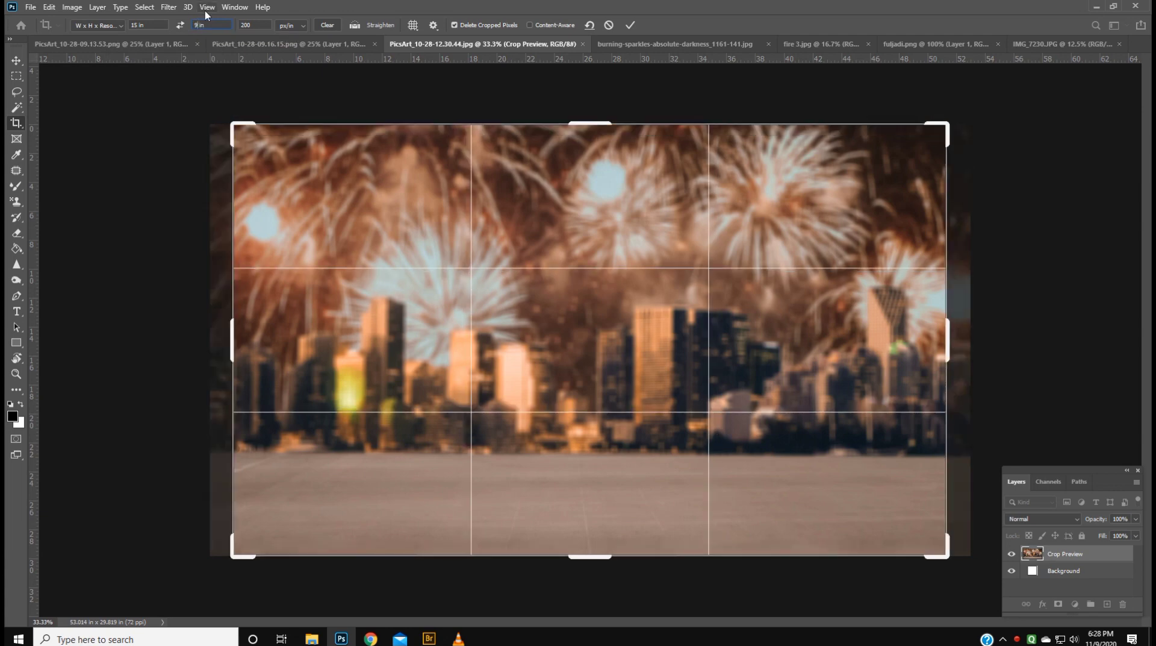
type("8")
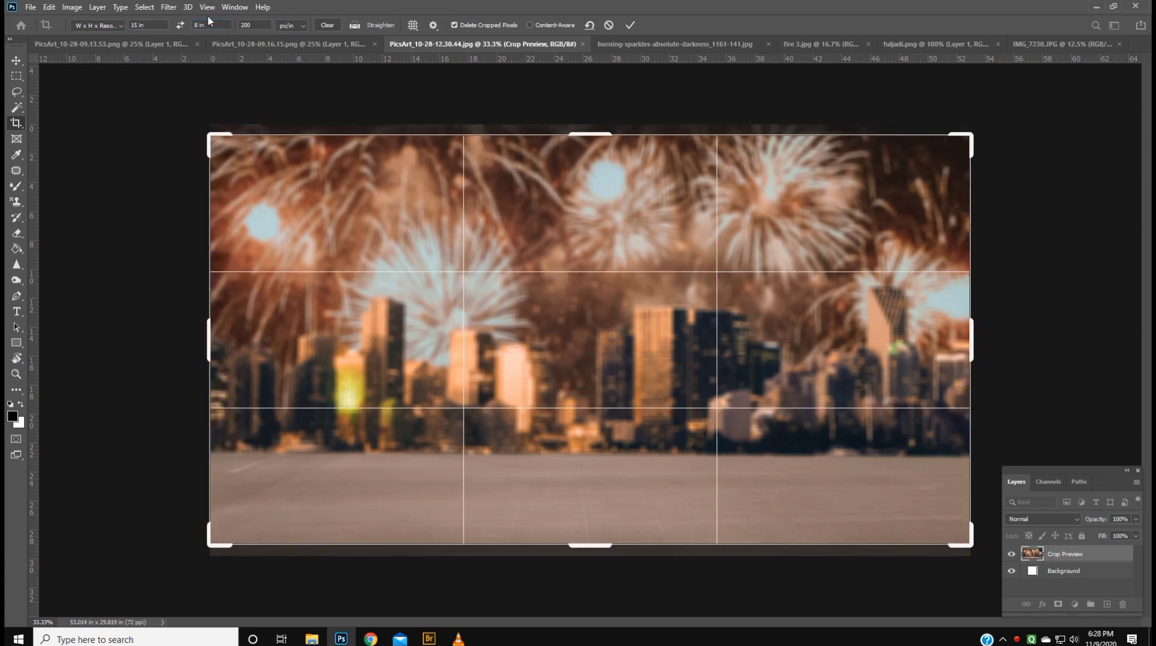
key("Return")
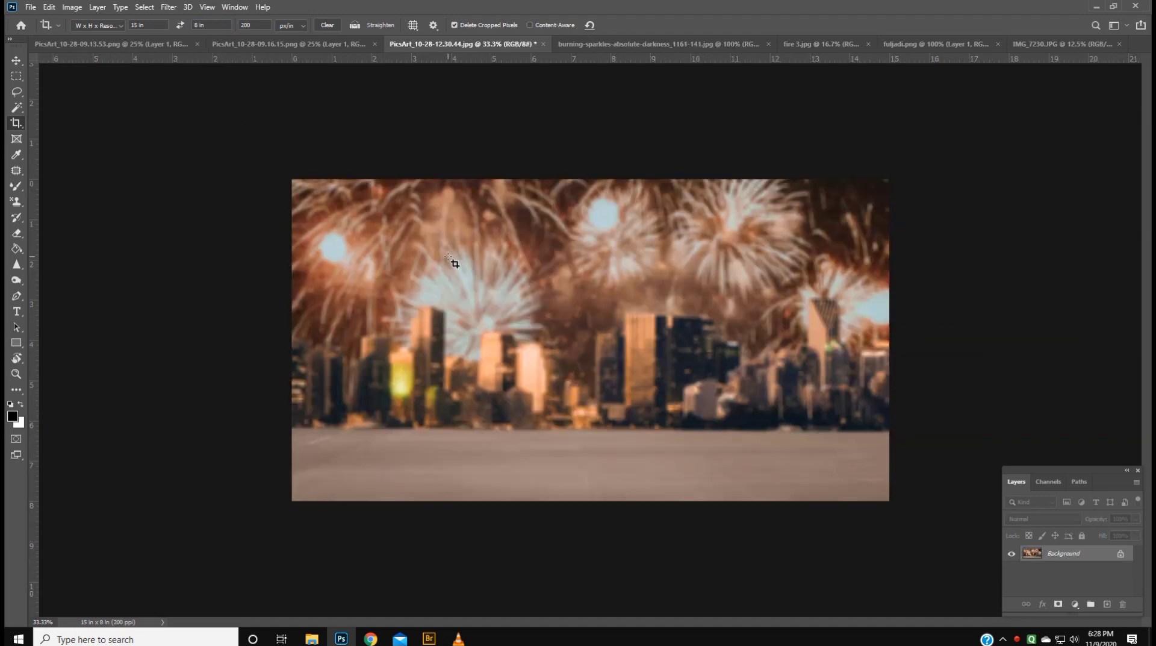
key("v")
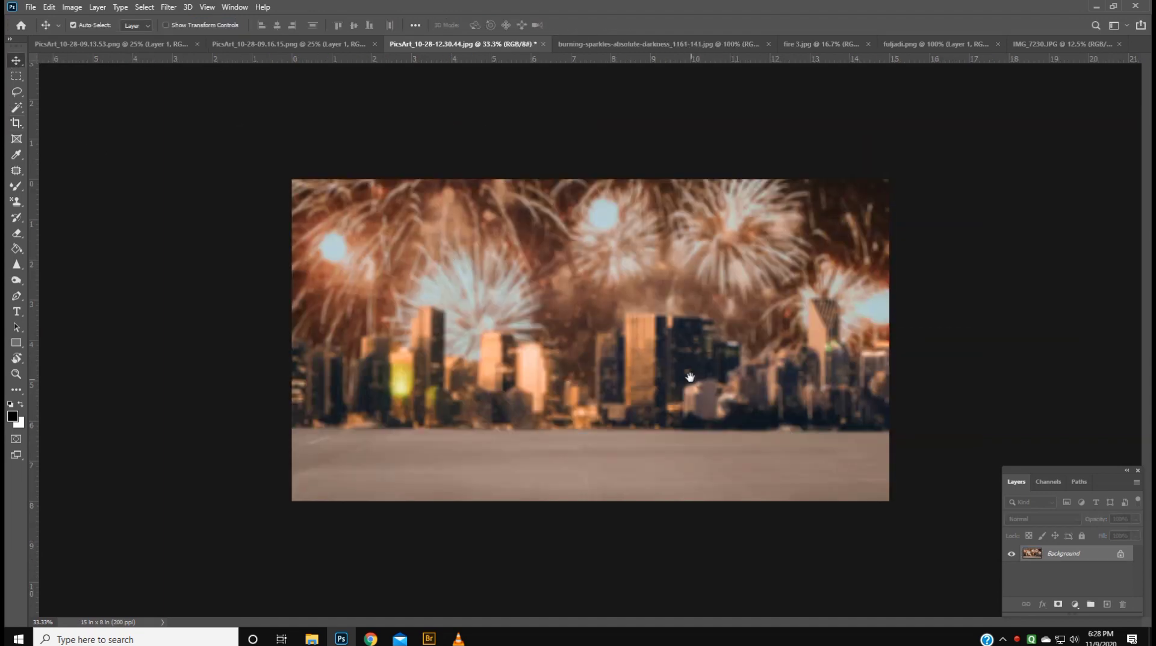
key("ctrl+plus")
- Apply Levels to the background with black point 24 and white point 228
left_click(688, 369, "ctrl")
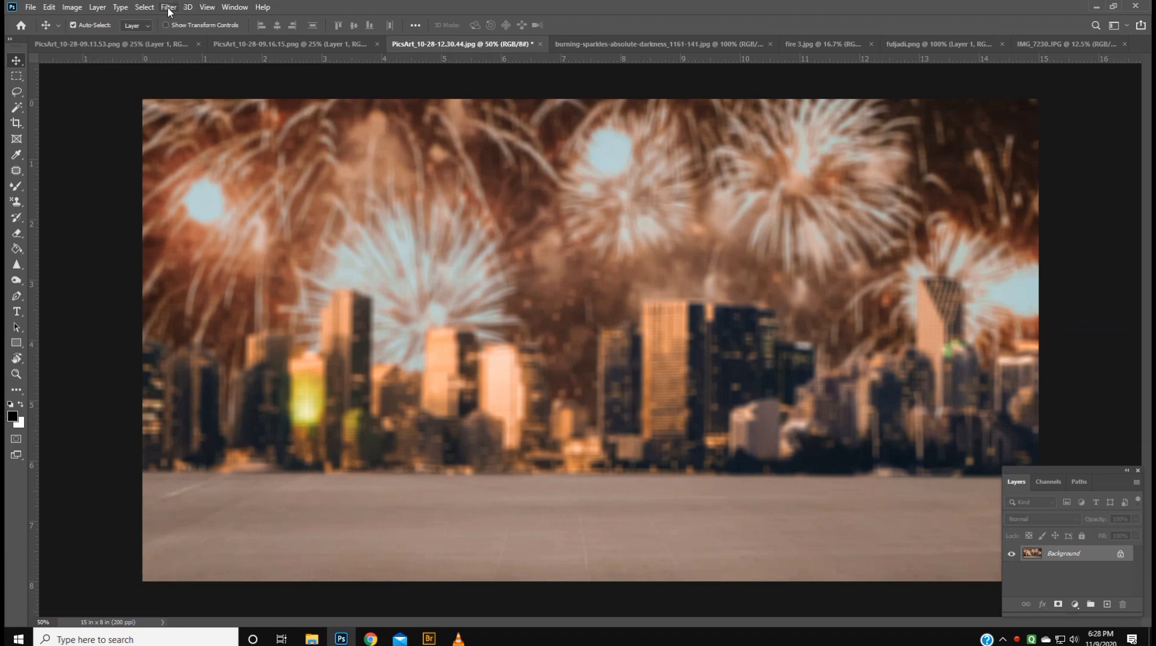
left_click(71, 6)
mouse_move(90, 38)
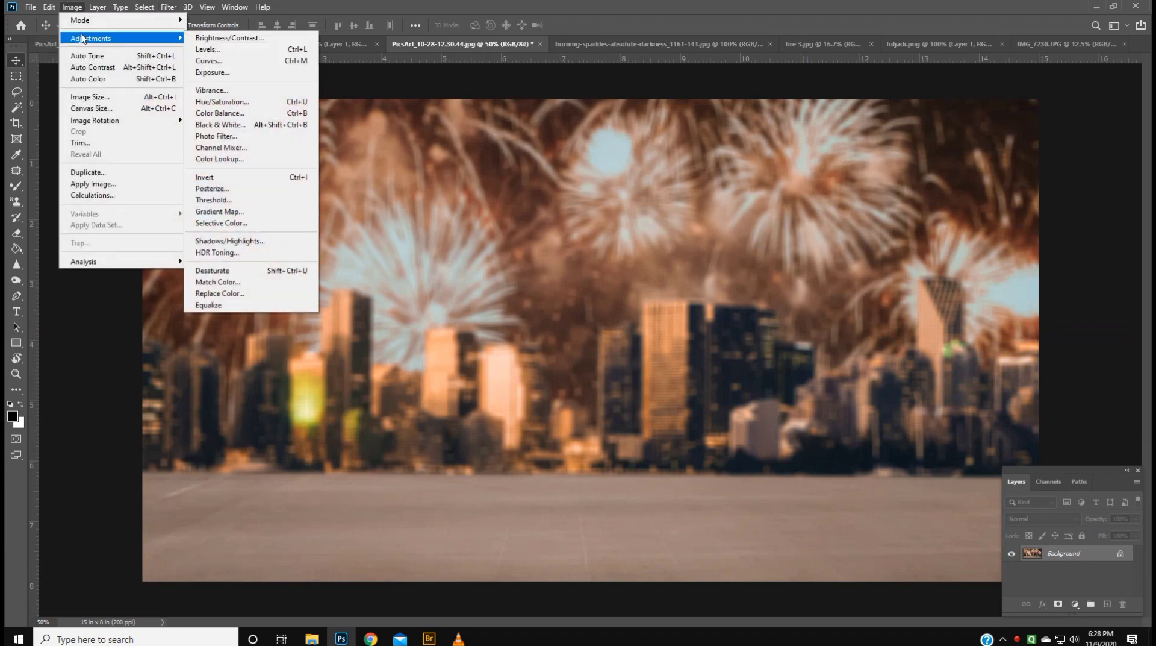
left_click(208, 49)
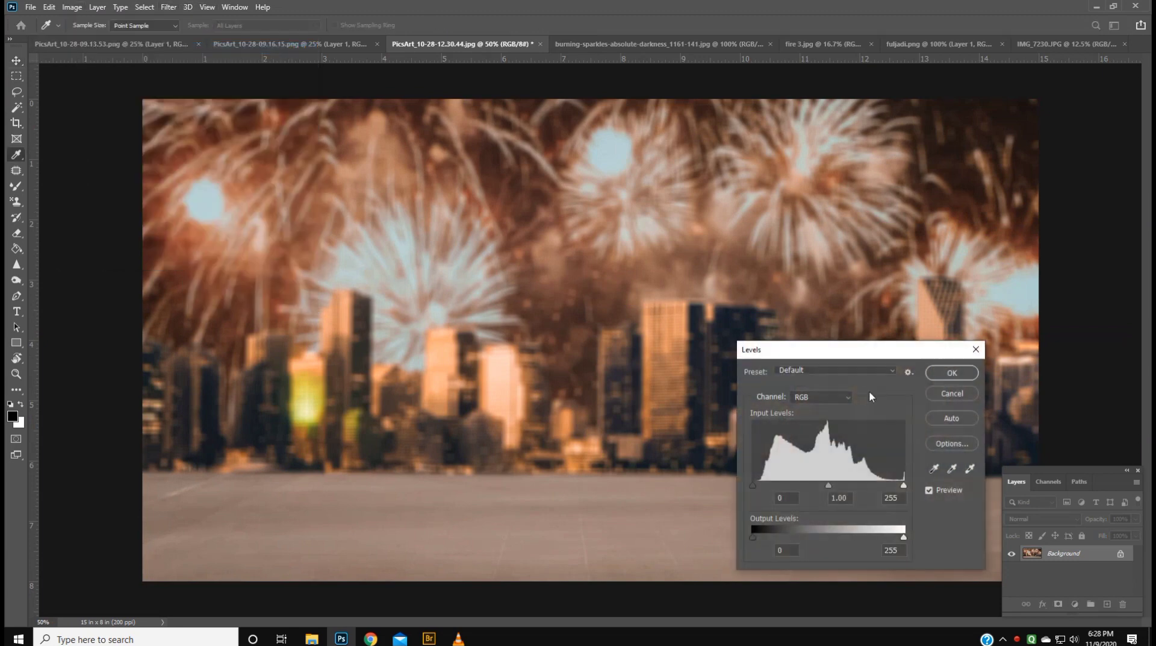
left_click_drag(903, 485, 888, 485)
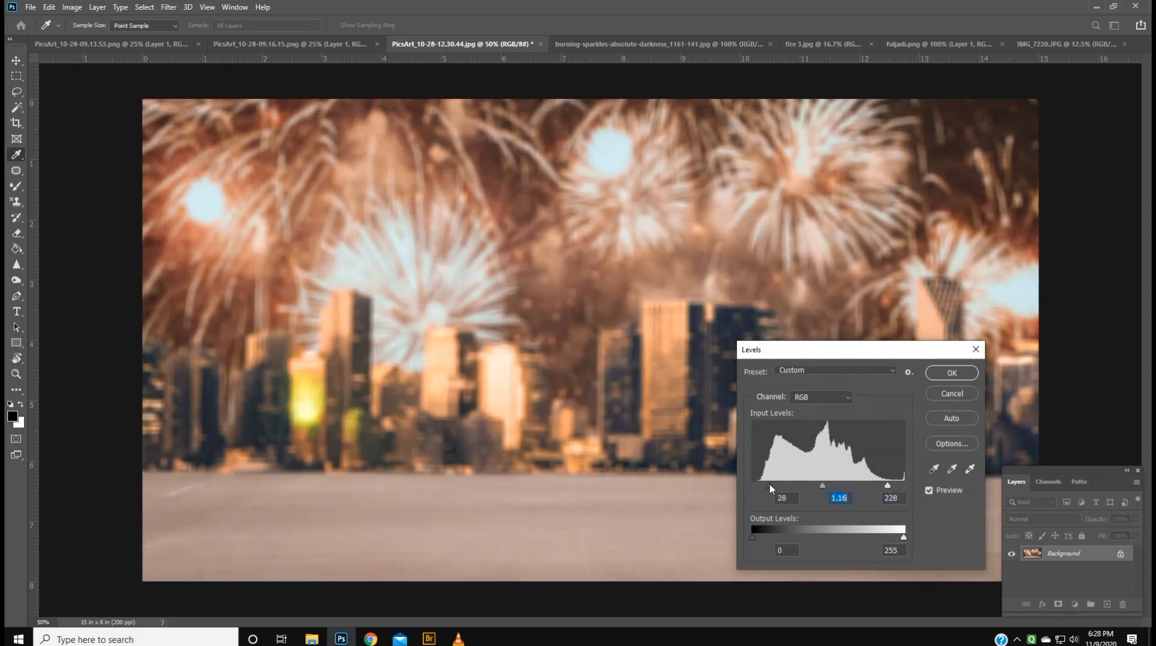
left_click_drag(752, 485, 766, 484)
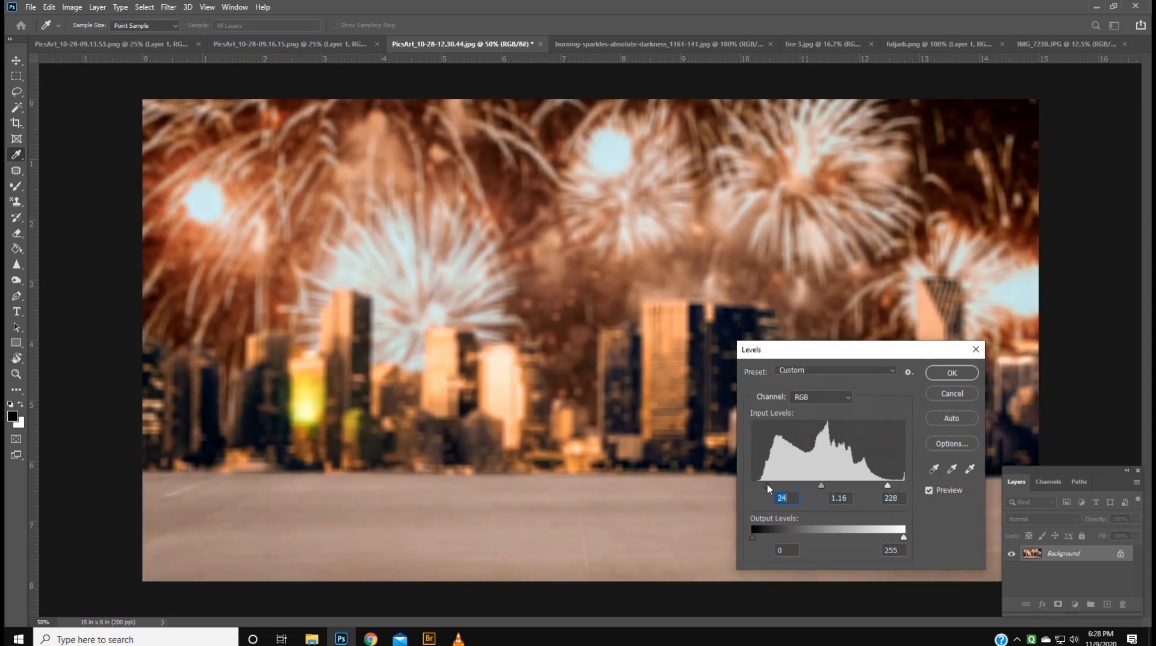
left_click(951, 374)
- Boost the background's saturation by +15 with Hue/Saturation
left_click(72, 7)
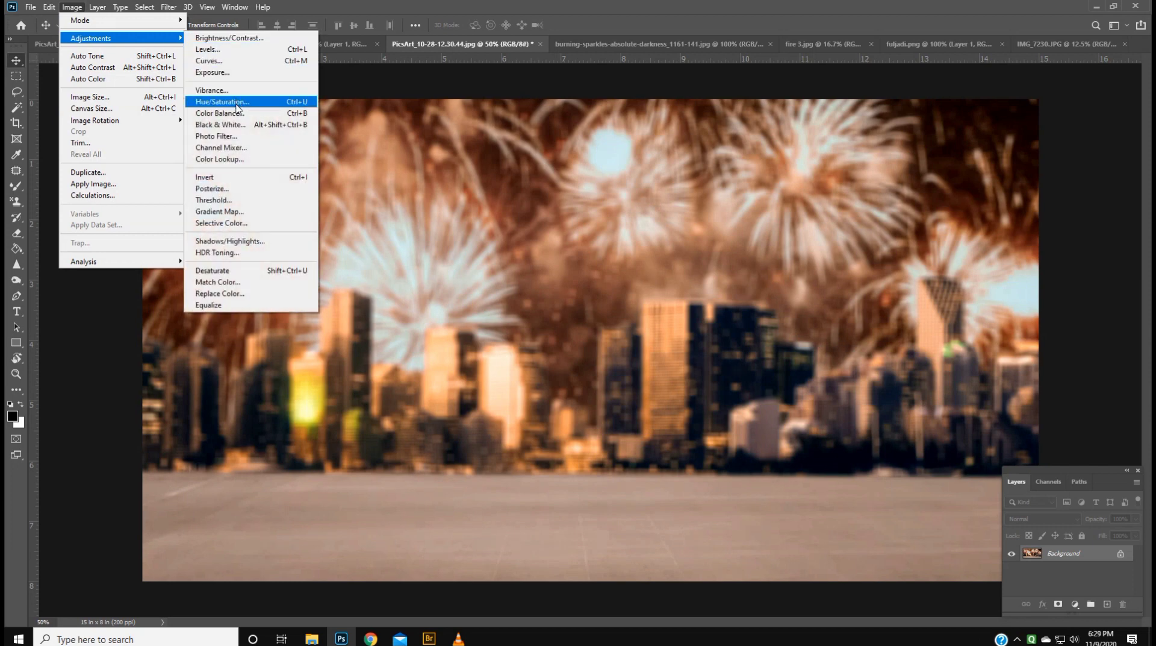
left_click(222, 102)
left_click(785, 408)
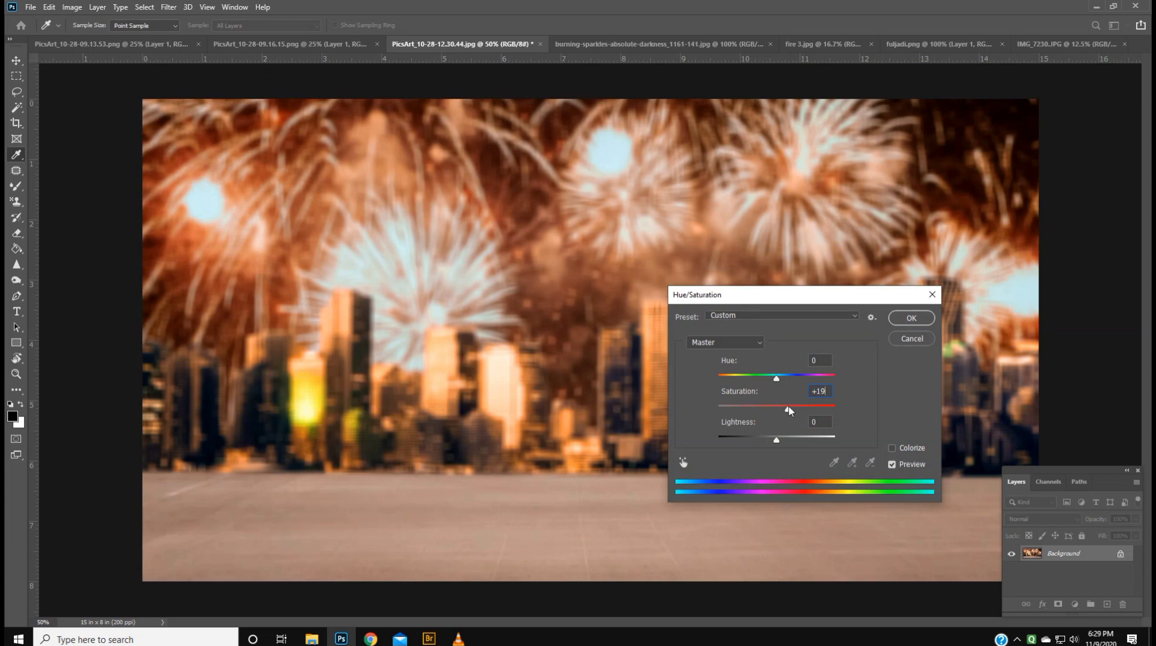
left_click(911, 318)
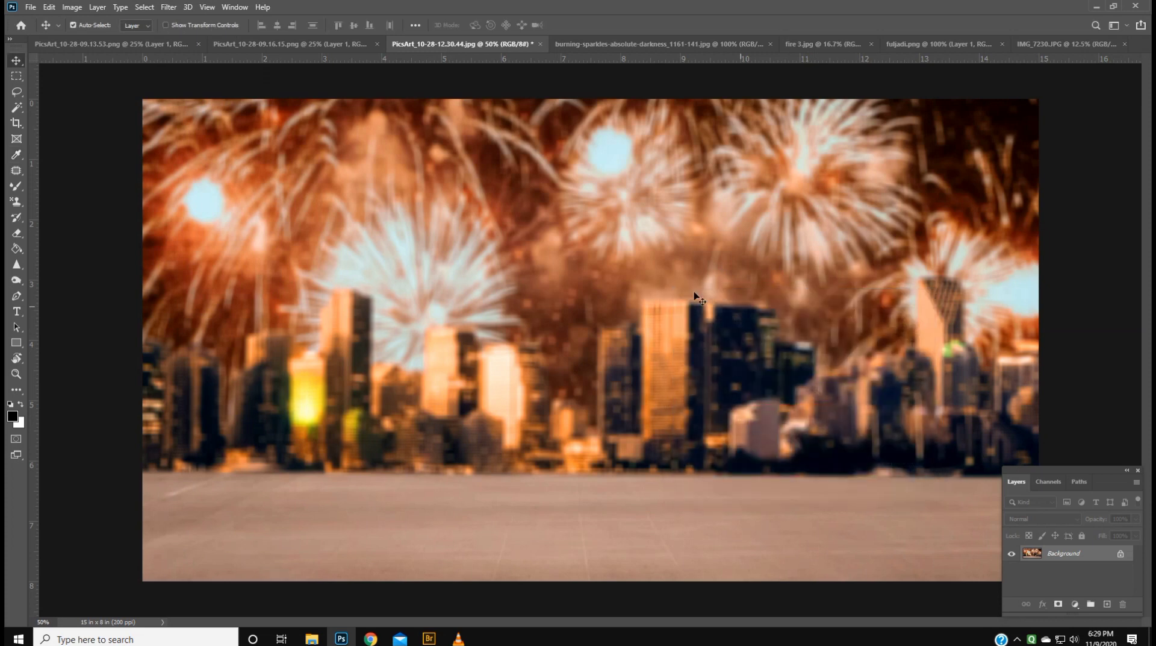
- Drag the model photo IMG_7230 into the fireworks city document as a new layer
left_click(1048, 45)
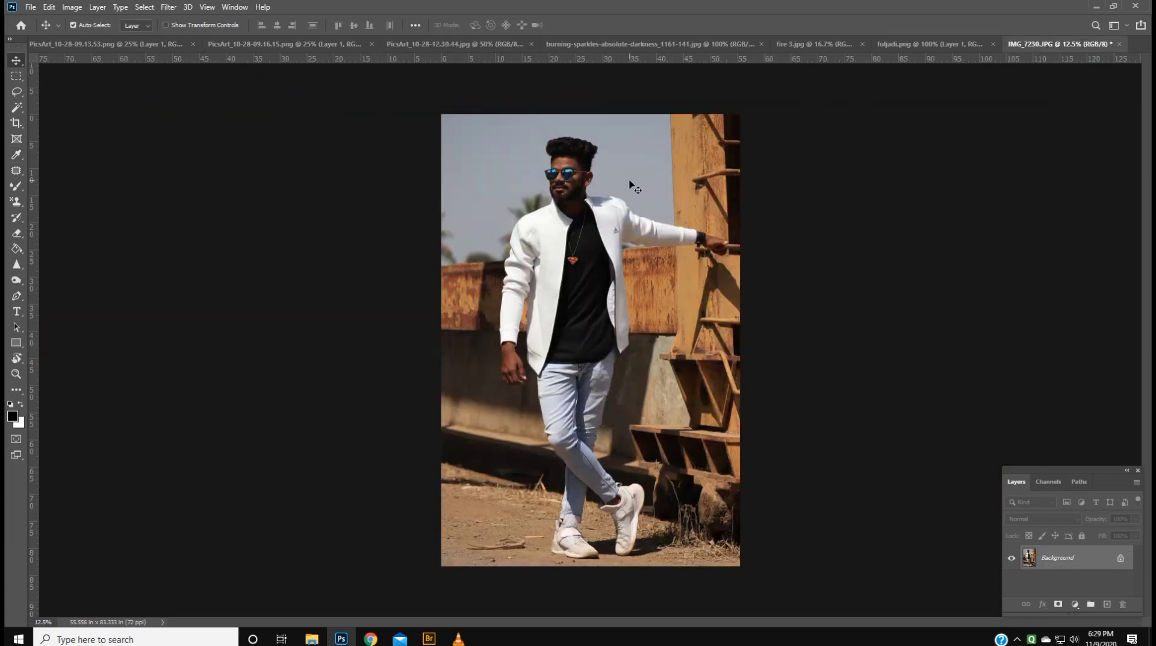
left_click(219, 47)
left_click(160, 46)
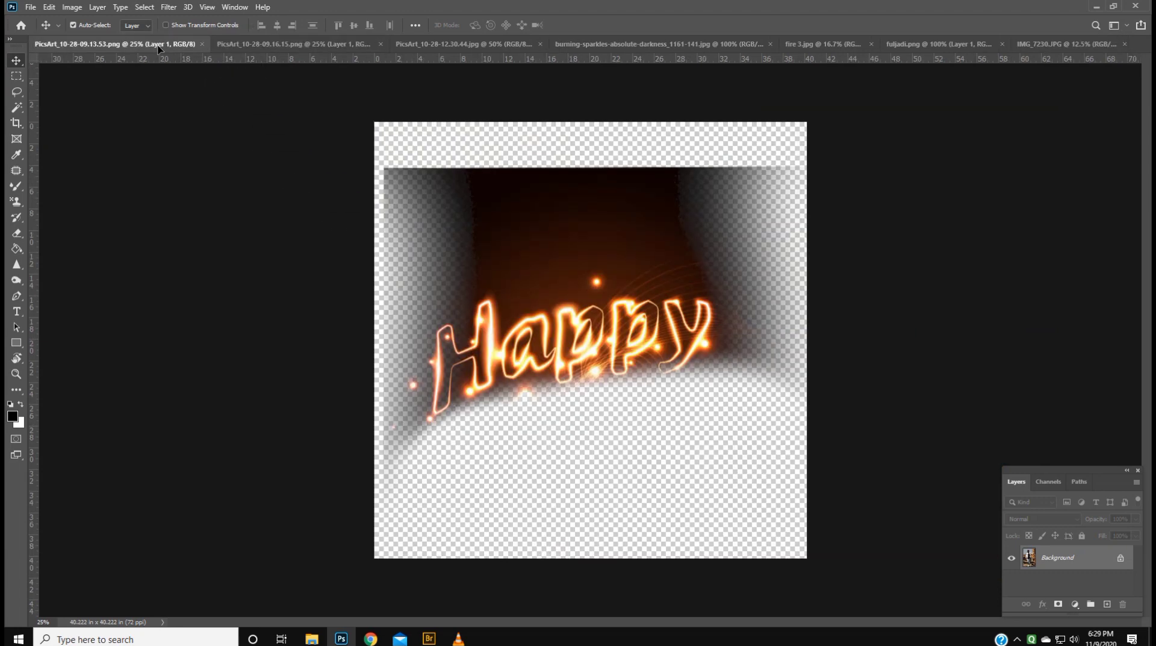
left_click(456, 45)
left_click_drag(456, 46, 564, 248)
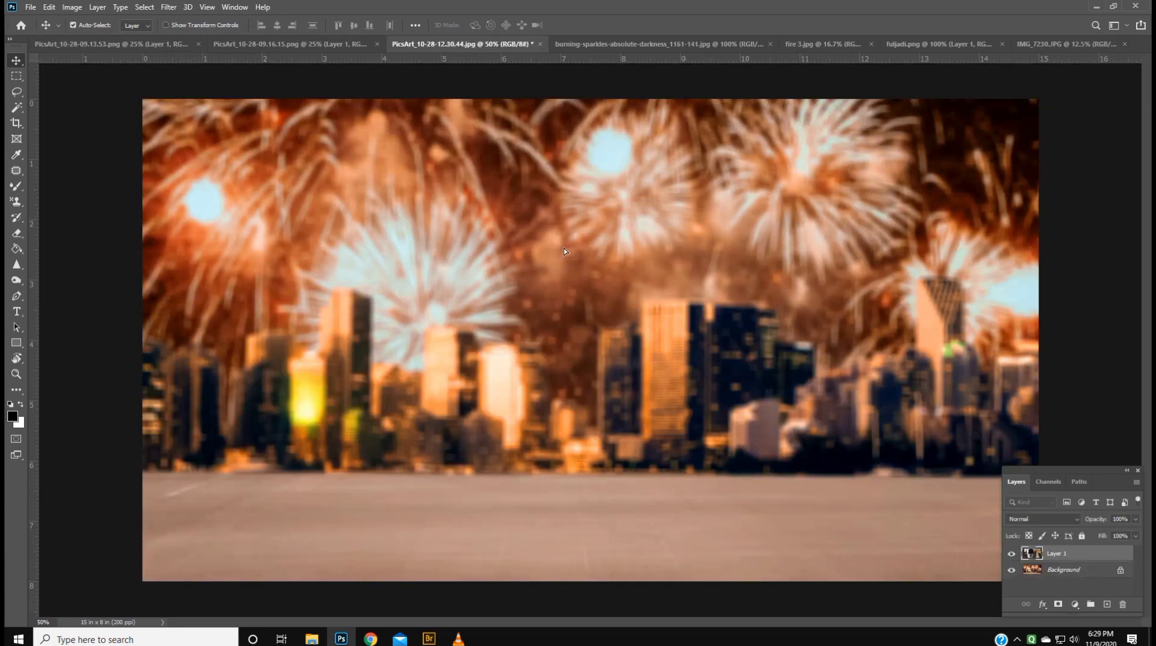
- Free-transform the model layer, scaling it down to about a quarter of its size
key("ctrl+t")
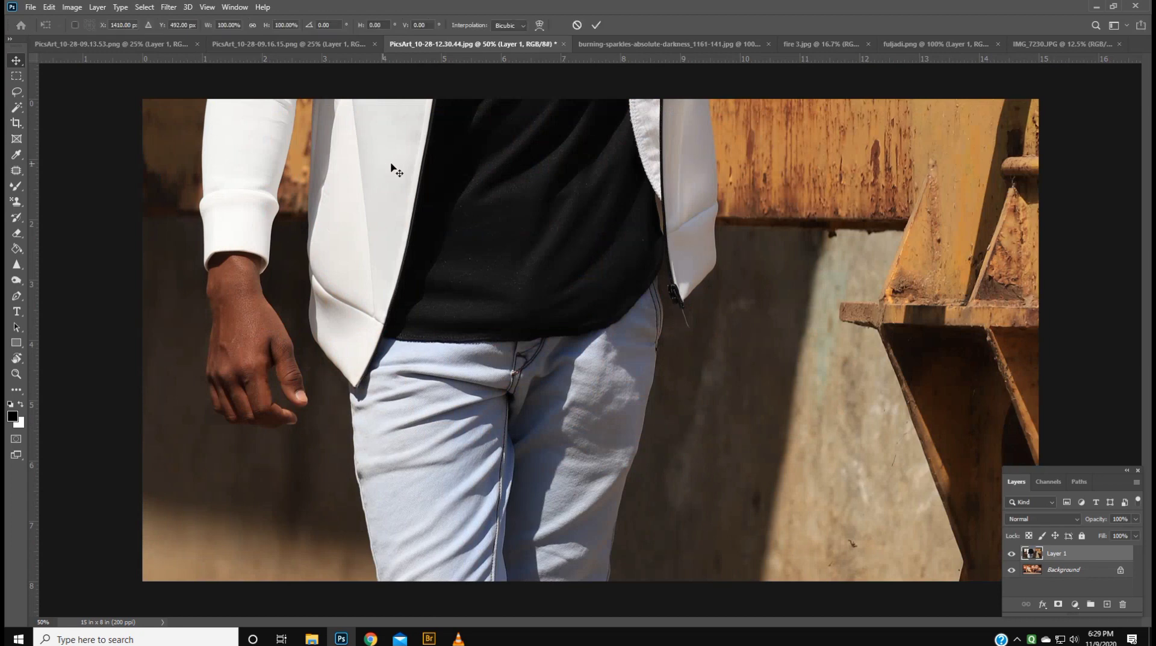
key("ctrl+0")
scroll(637, 250, "down", 2)
scroll(662, 180, "down", 3)
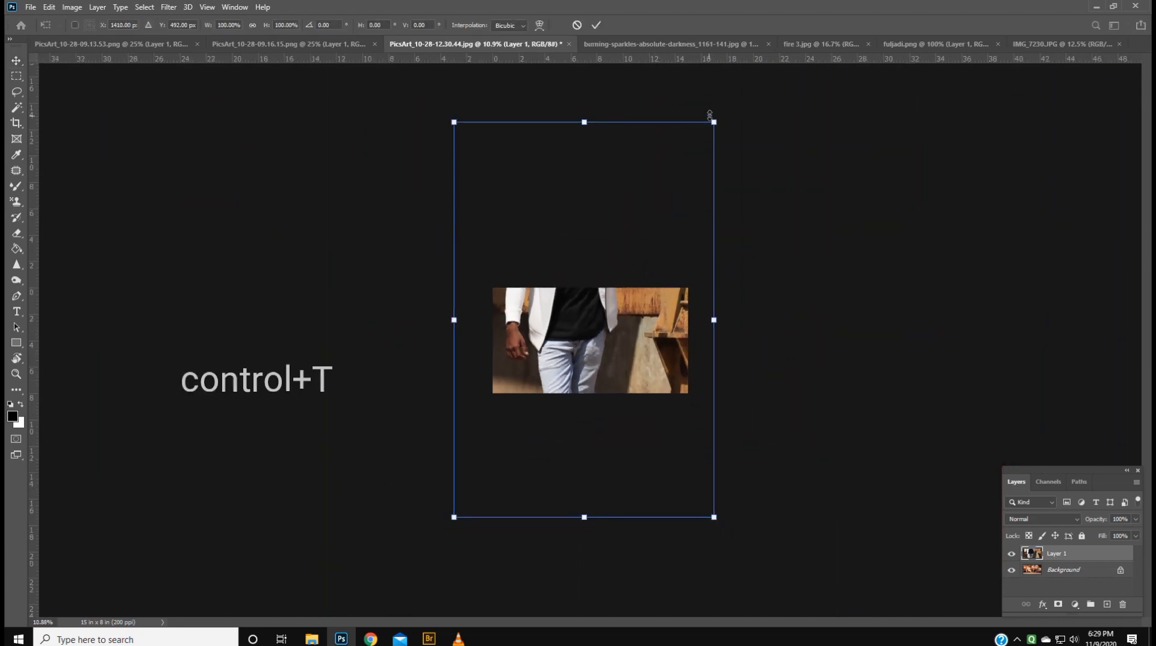
left_click_drag(713, 121, 609, 271)
scroll(584, 337, "up", 3)
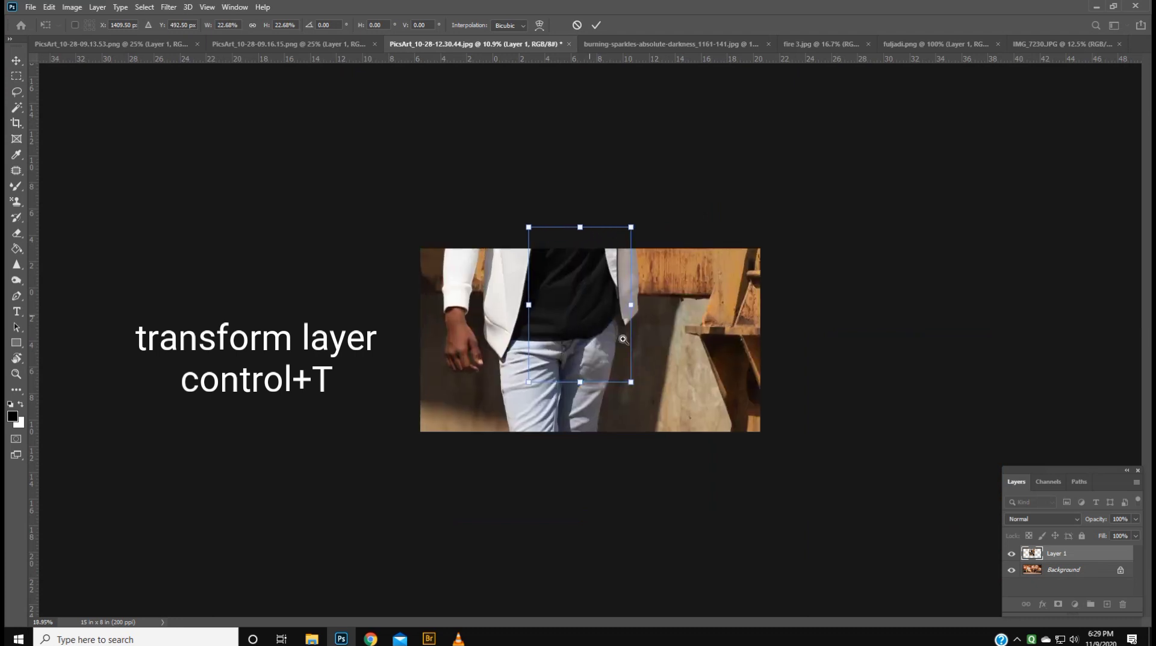
scroll(582, 338, "up", 2)
- Fine-tune the model layer's size, centre it over the background and commit the transform
left_click_drag(581, 337, 576, 357)
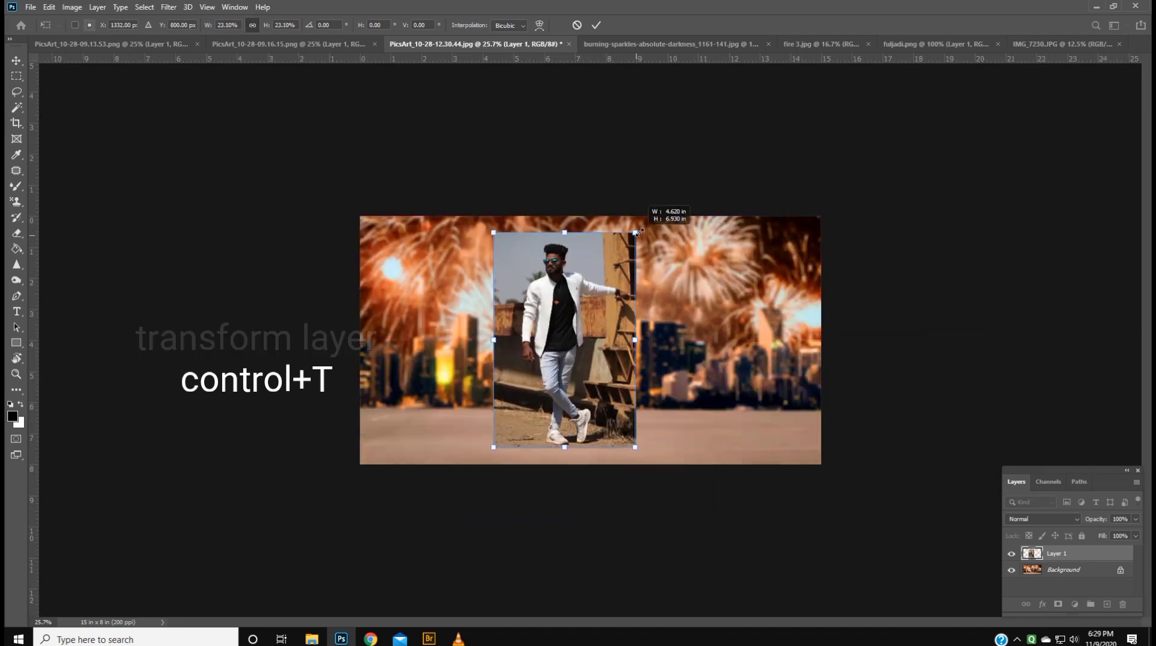
left_click_drag(634, 234, 639, 226)
left_click_drag(612, 278, 612, 277)
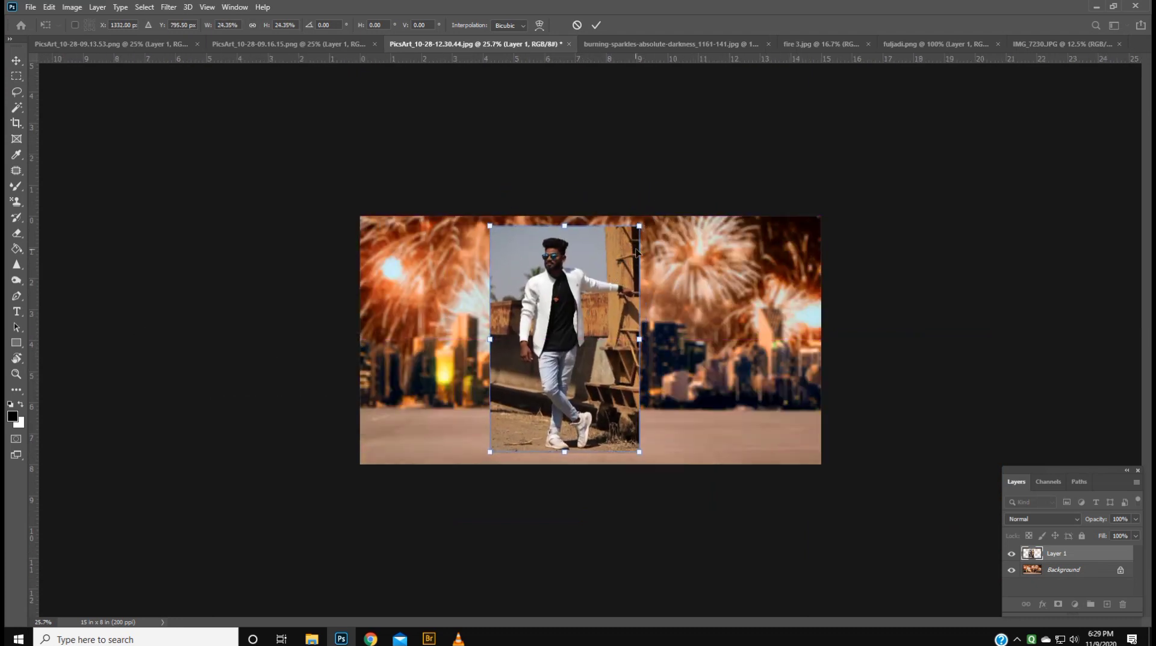
left_click_drag(639, 223, 642, 221)
left_click_drag(549, 312, 547, 316)
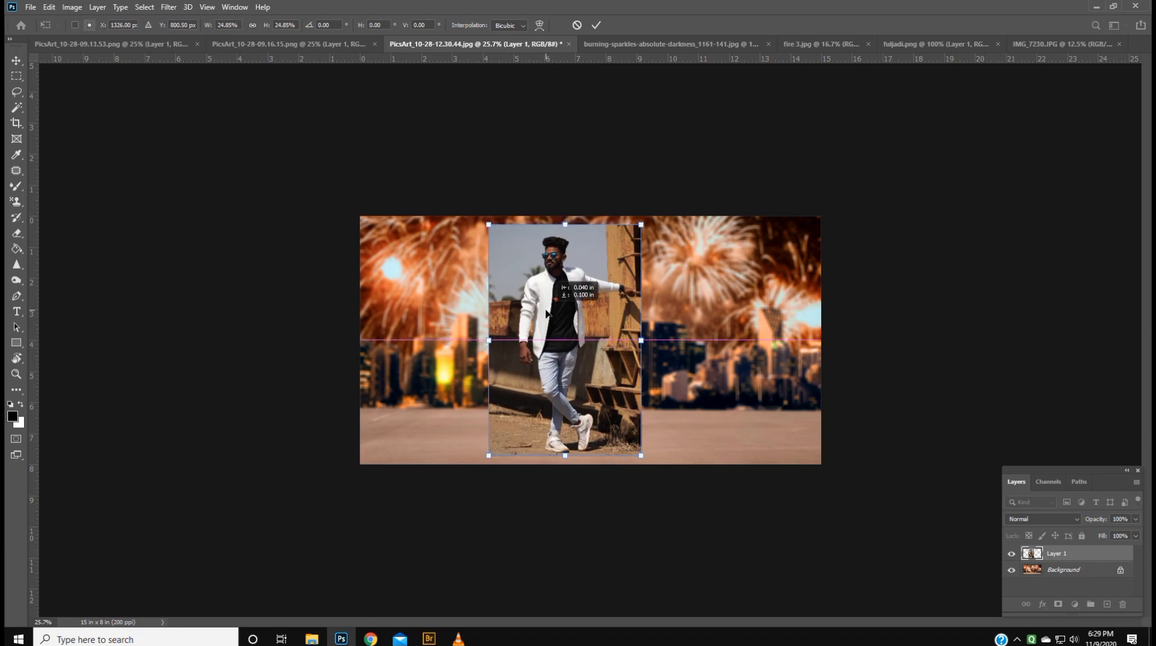
key("Return")
- Select the Pen Tool, zoom in on the model's feet and hide the panels
left_click(564, 307, "ctrl")
left_click(564, 307, "ctrl")
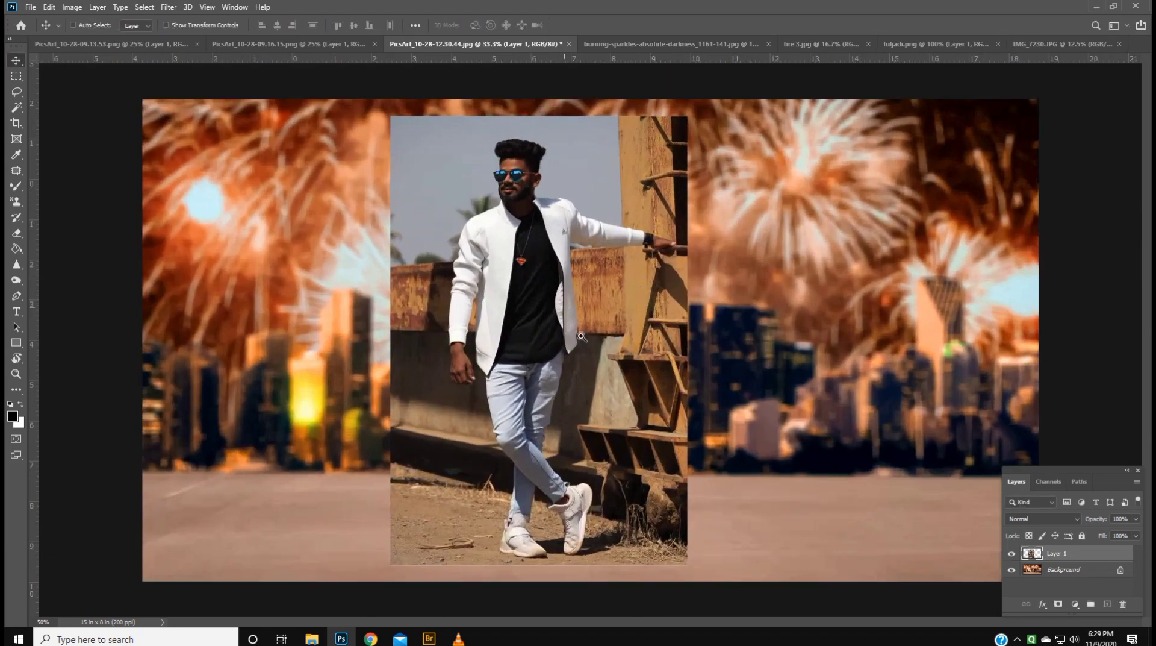
key("p")
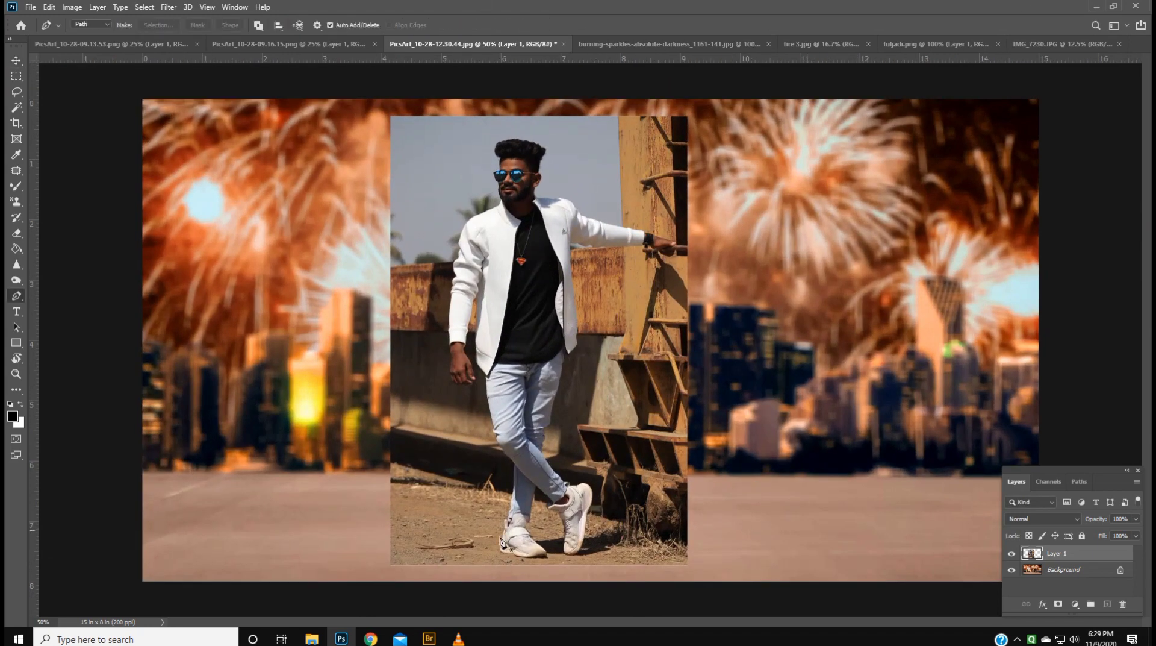
scroll(492, 473, "up", 3)
scroll(492, 473, "up", 2)
scroll(492, 473, "up", 5)
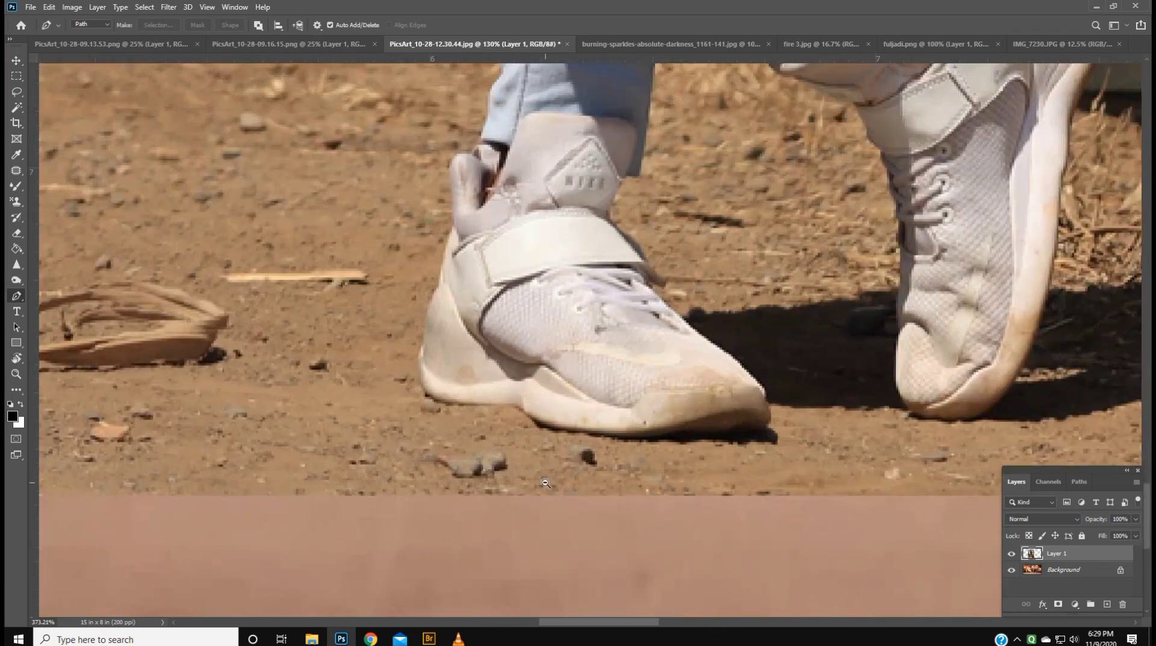
right_click(17, 298)
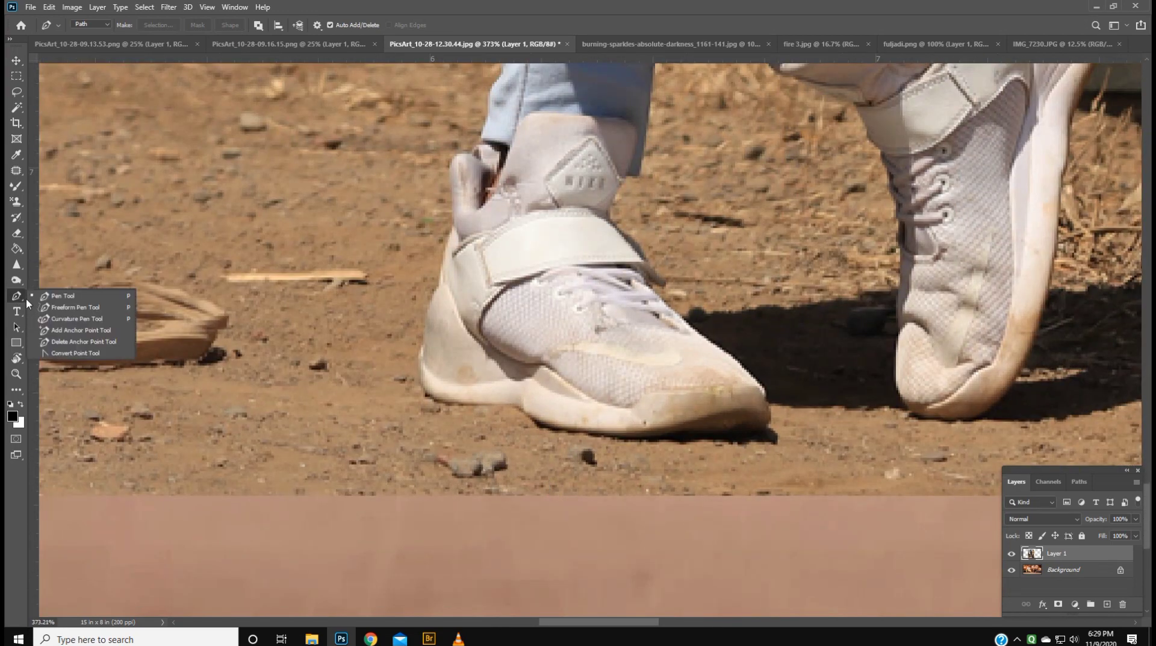
key("Escape")
key("Tab")
scroll(604, 413, "up", 3)
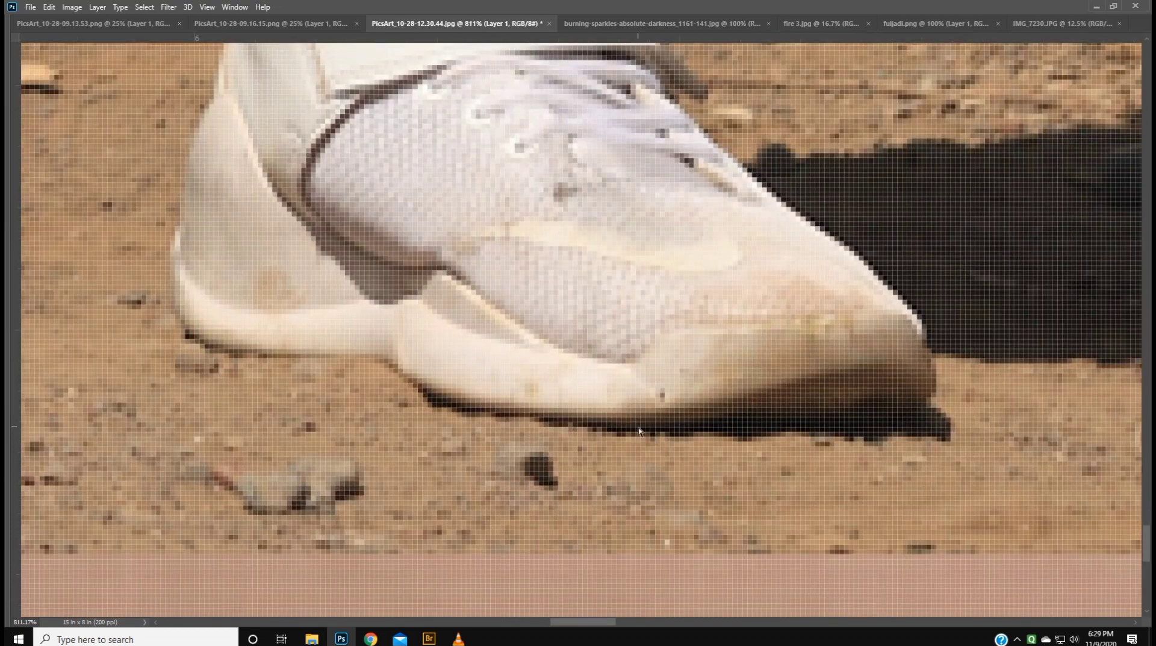
scroll(639, 430, "down", 1)
scroll(651, 434, "down", 1)
scroll(654, 438, "down", 1)
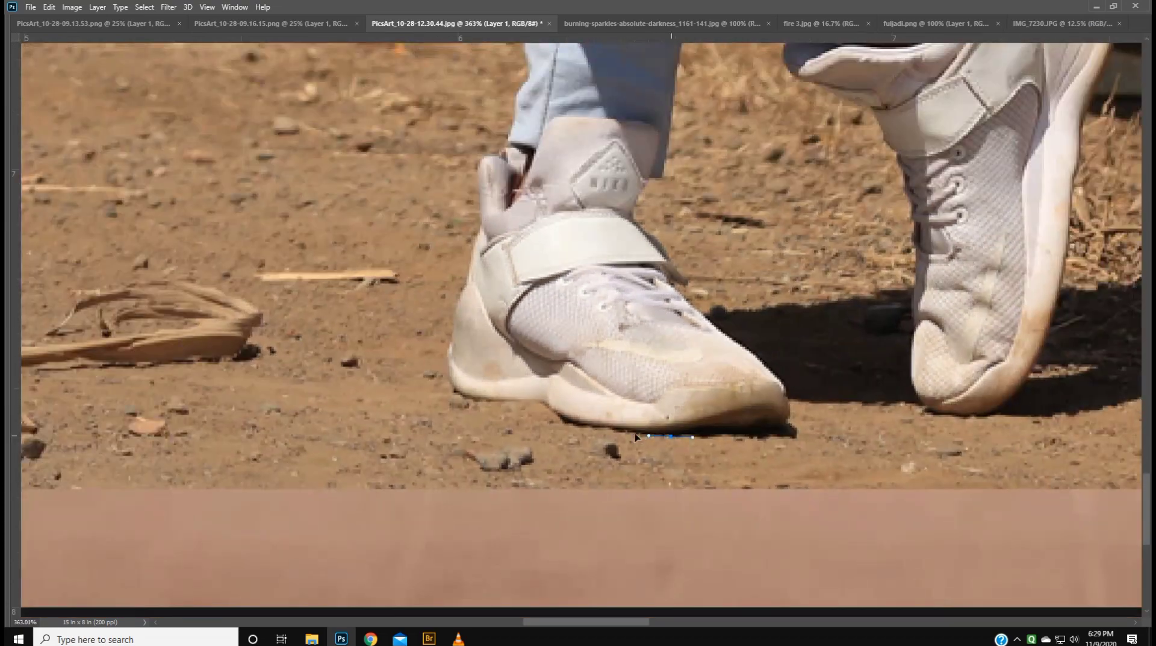
- Place anchors from the left shoe's heel up past the ankle along the jeans' edge
left_click(531, 396)
left_click_drag(468, 384, 455, 373)
mouse_move(463, 306)
left_mouse_down()
mouse_move(470, 269)
mouse_move(485, 283)
mouse_move(516, 458)
left_mouse_up()
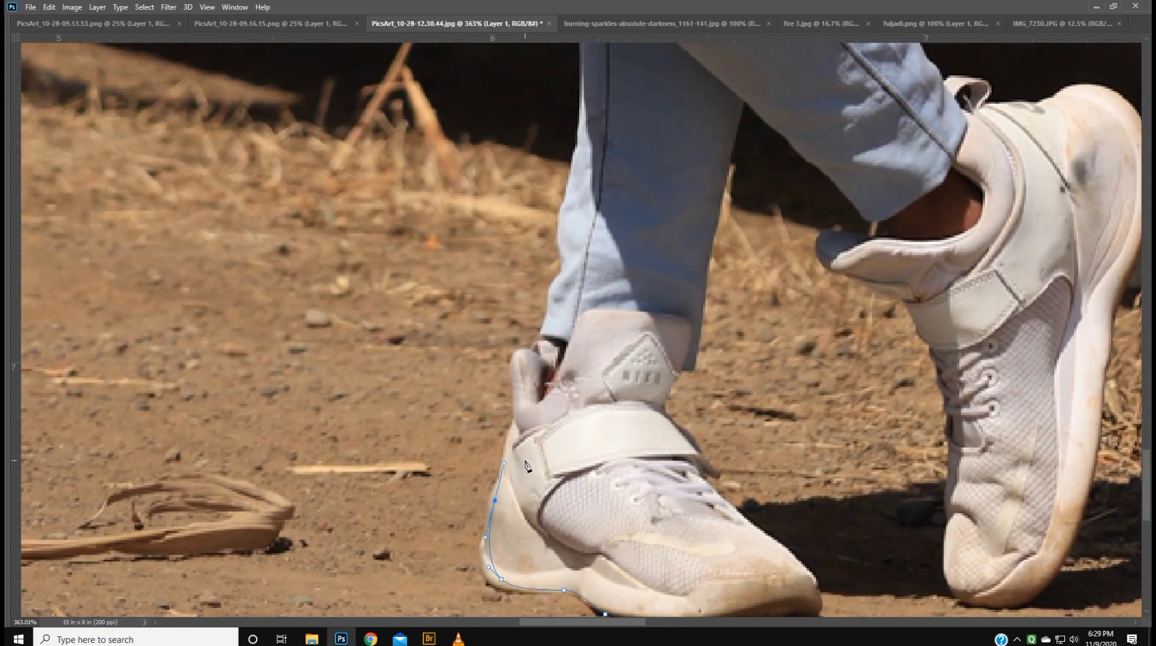
left_click(518, 415)
left_click(514, 350)
left_click(547, 310)
left_click(560, 270)
left_click_drag(560, 235, 559, 222)
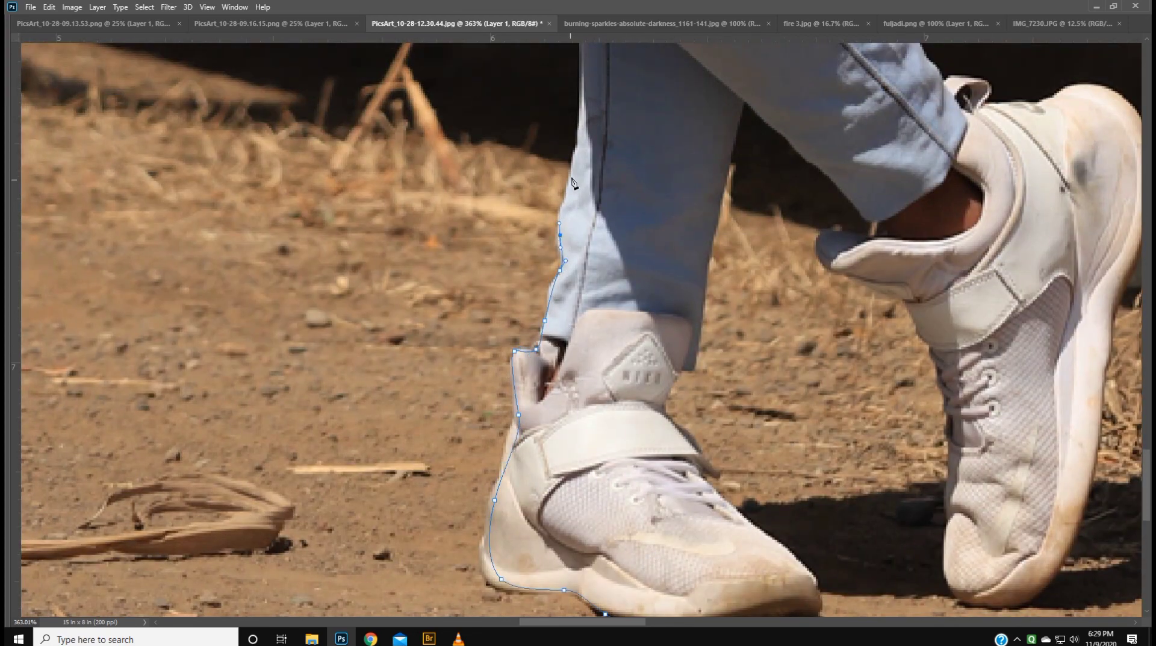
mouse_move(575, 165)
left_mouse_down()
mouse_move(576, 152)
mouse_move(581, 295)
mouse_move(595, 298)
left_mouse_up()
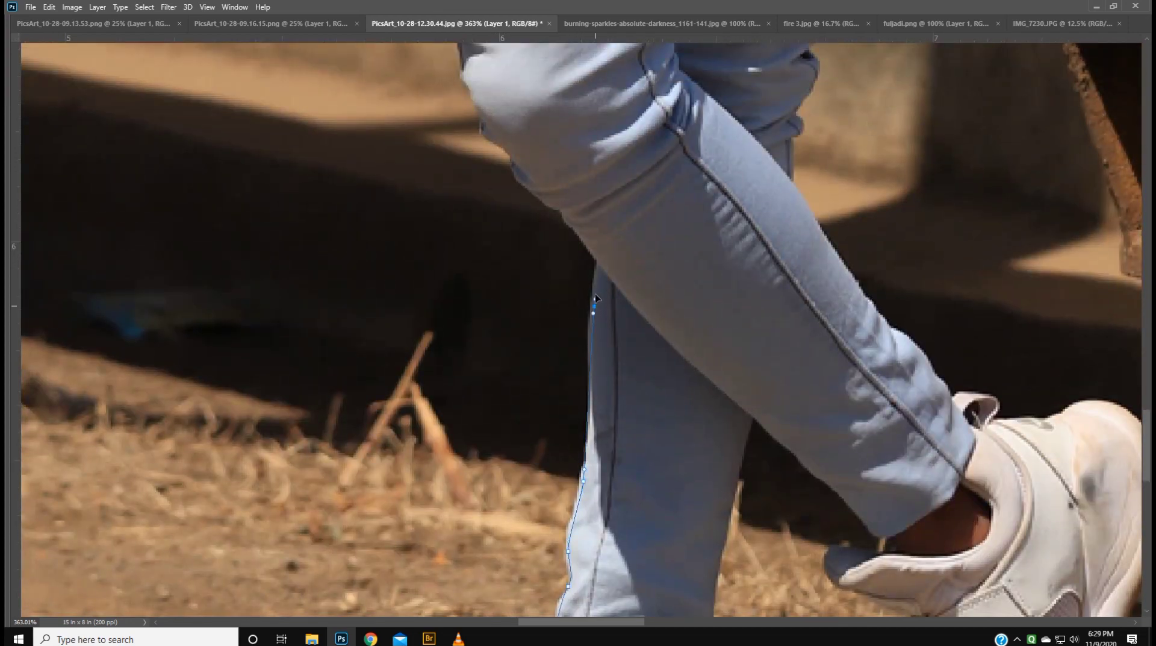
- Extend the path up the leg's edge above the knee
mouse_move(555, 220)
left_mouse_down()
mouse_move(614, 440)
mouse_move(550, 356)
left_mouse_up()
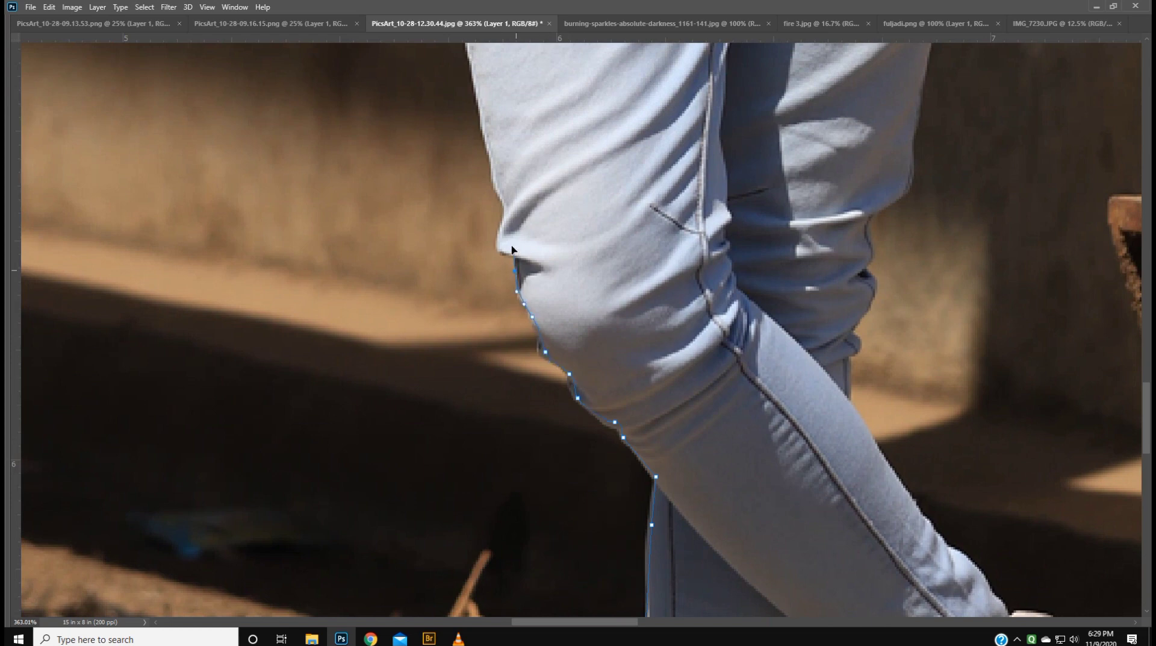
left_click_drag(531, 268, 634, 443)
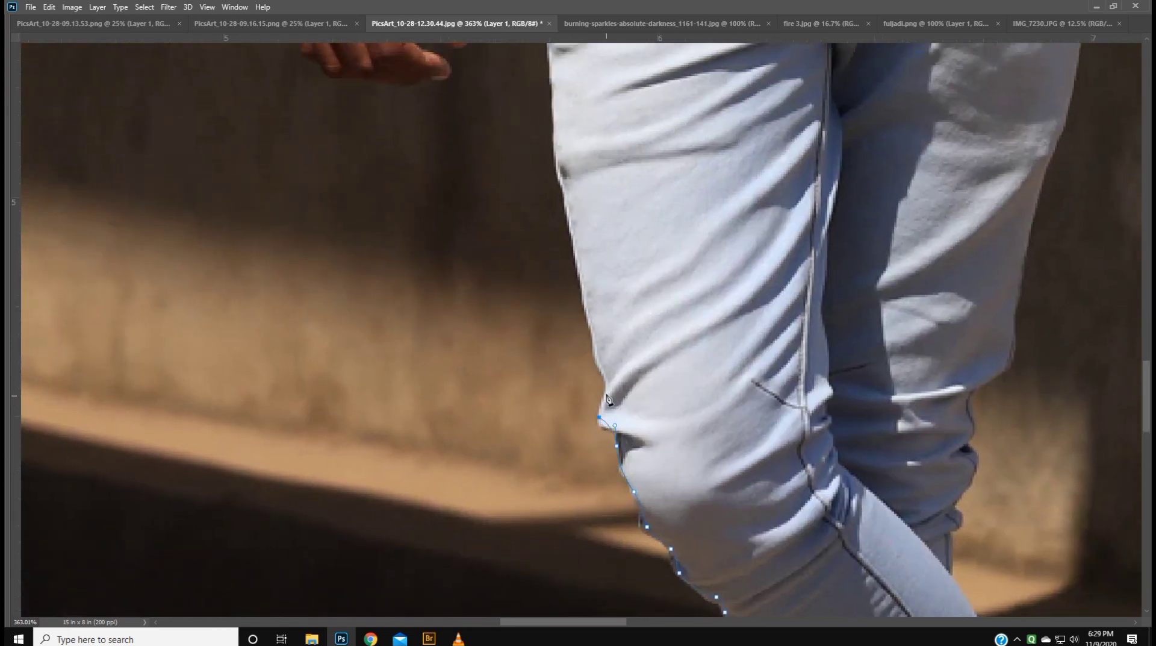
left_click_drag(608, 399, 590, 327)
left_click_drag(578, 283, 651, 618)
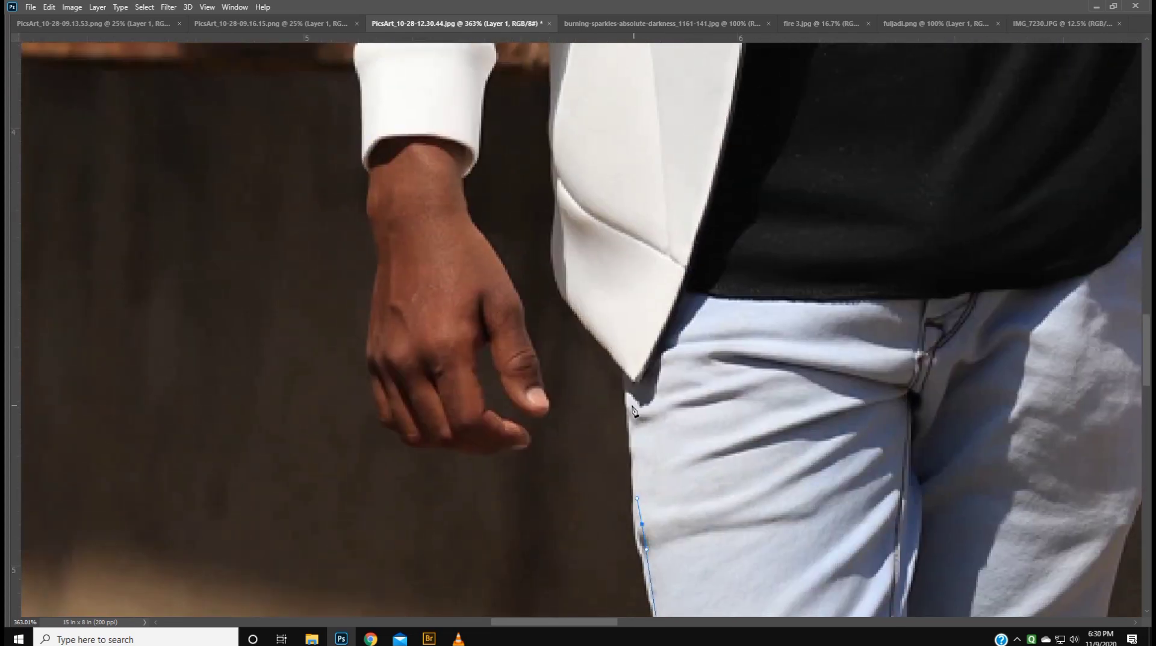
- Continue the path up the leg onto the jacket's edge
left_click(628, 407)
left_click(627, 387)
left_click_drag(593, 314, 613, 395)
left_click(585, 376)
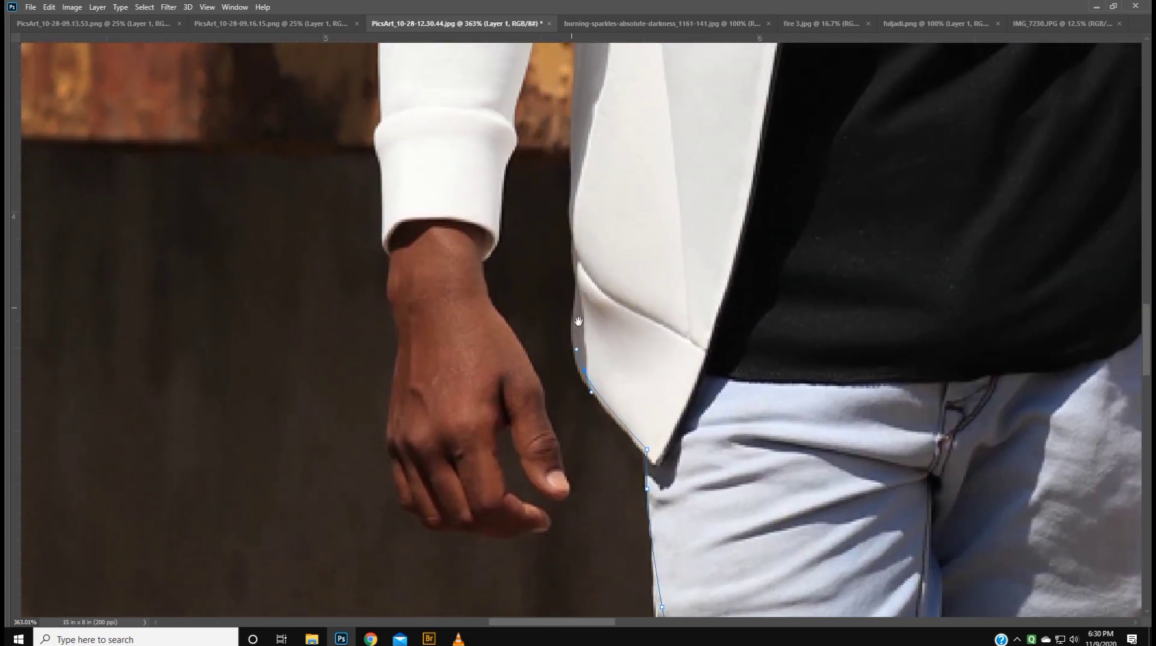
left_click_drag(573, 247, 624, 393)
left_click(623, 376)
left_click(624, 313)
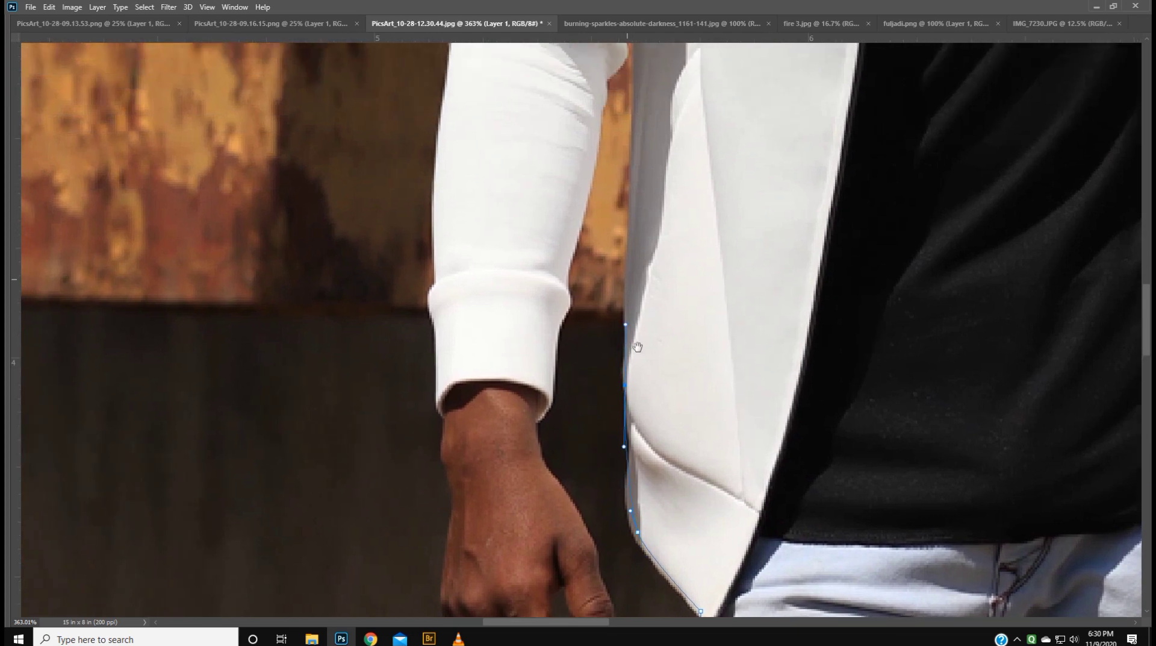
left_click_drag(643, 122, 673, 360)
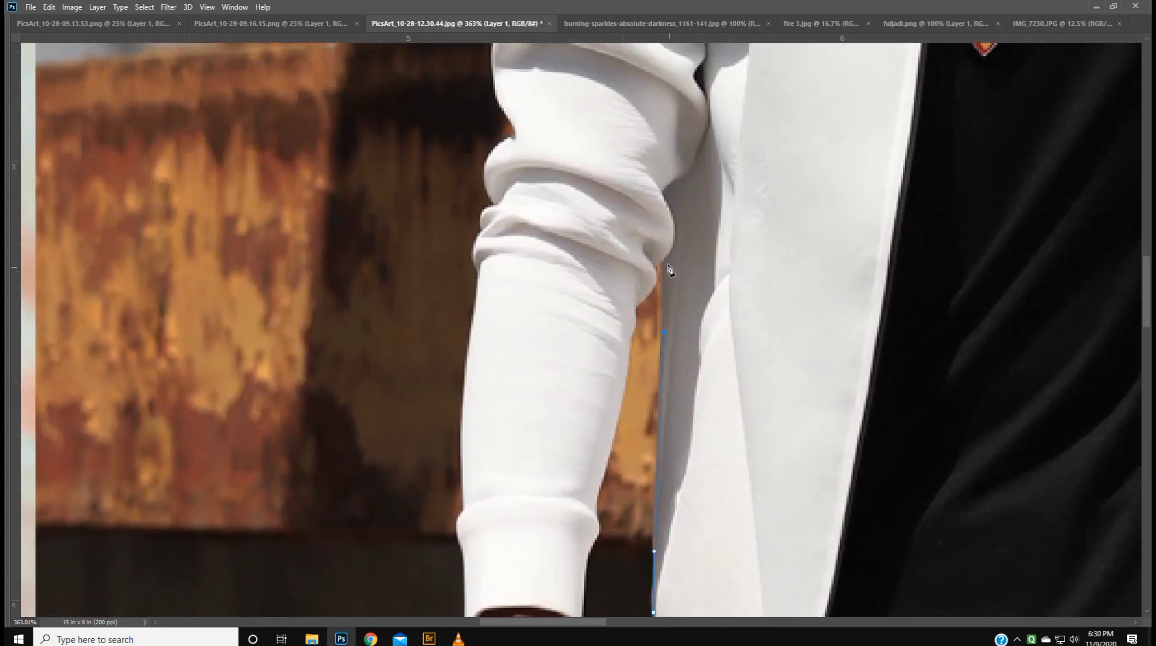
- Trace onto the sleeve and down the cuff's edge to the wrist
left_click_drag(647, 292, 642, 299)
mouse_move(604, 400)
left_mouse_down()
mouse_move(668, 198)
mouse_move(658, 216)
left_mouse_up()
left_click(656, 241)
left_click(652, 270)
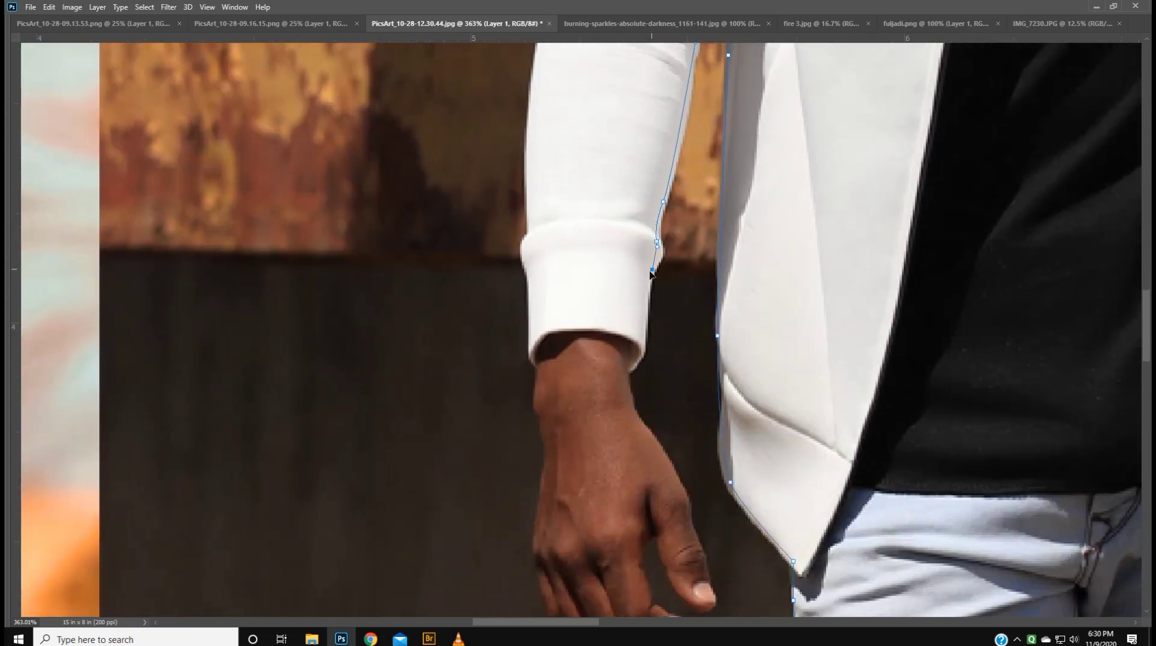
left_click(642, 326)
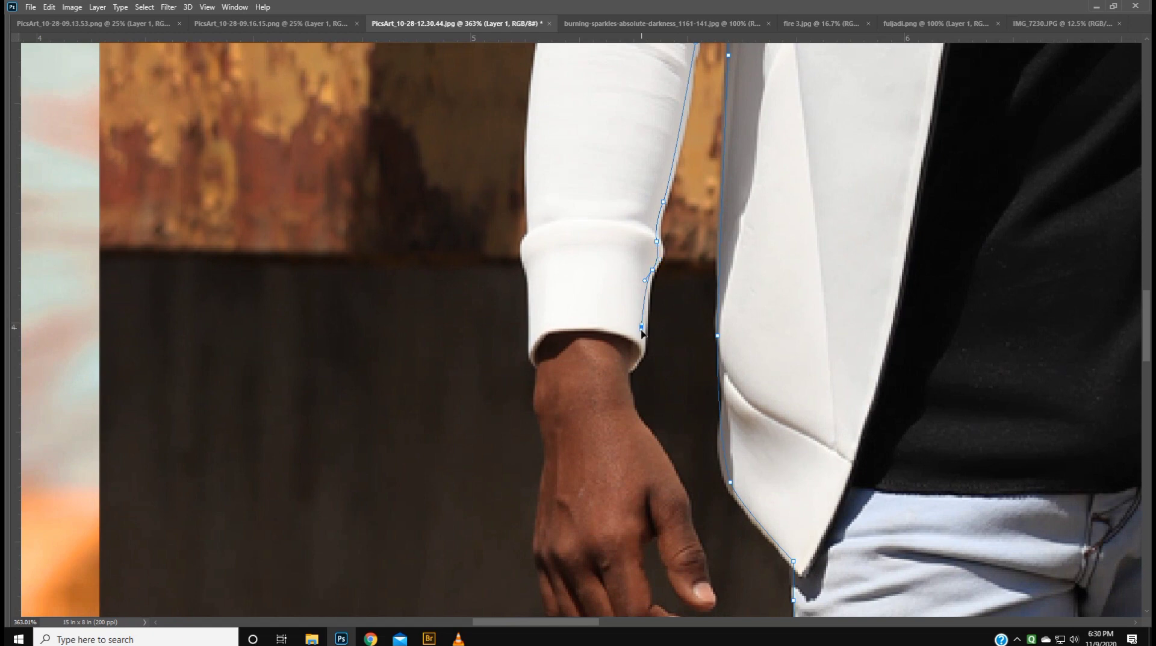
left_click(629, 369)
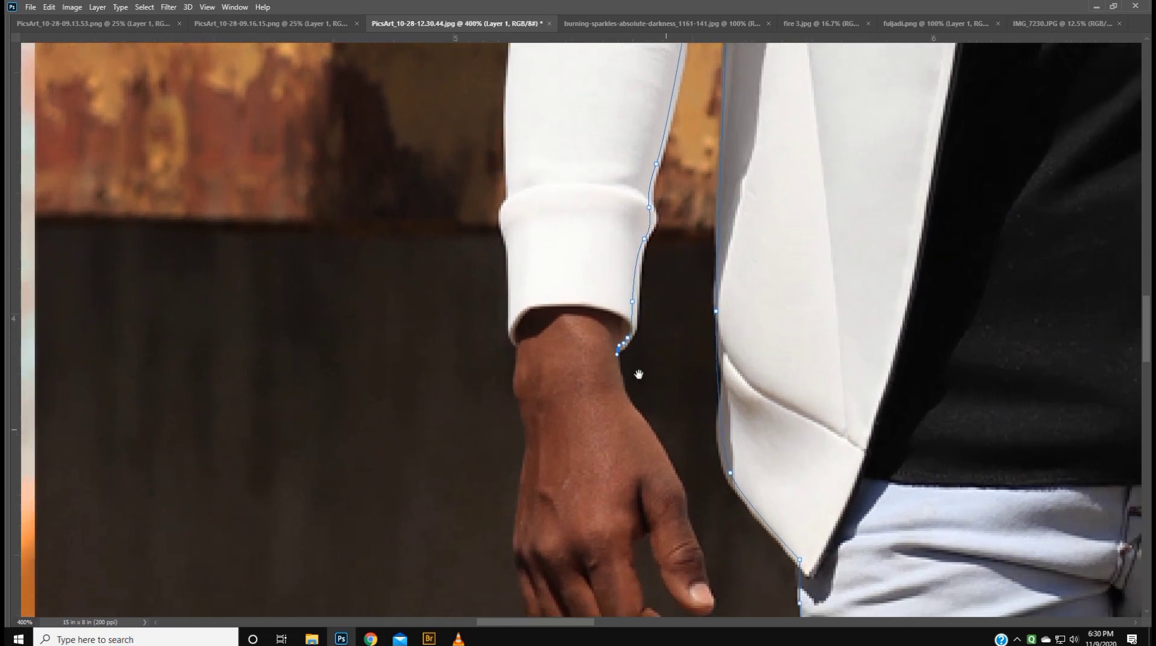
scroll(567, 260, "up", 1)
left_click_drag(640, 412, 559, 247)
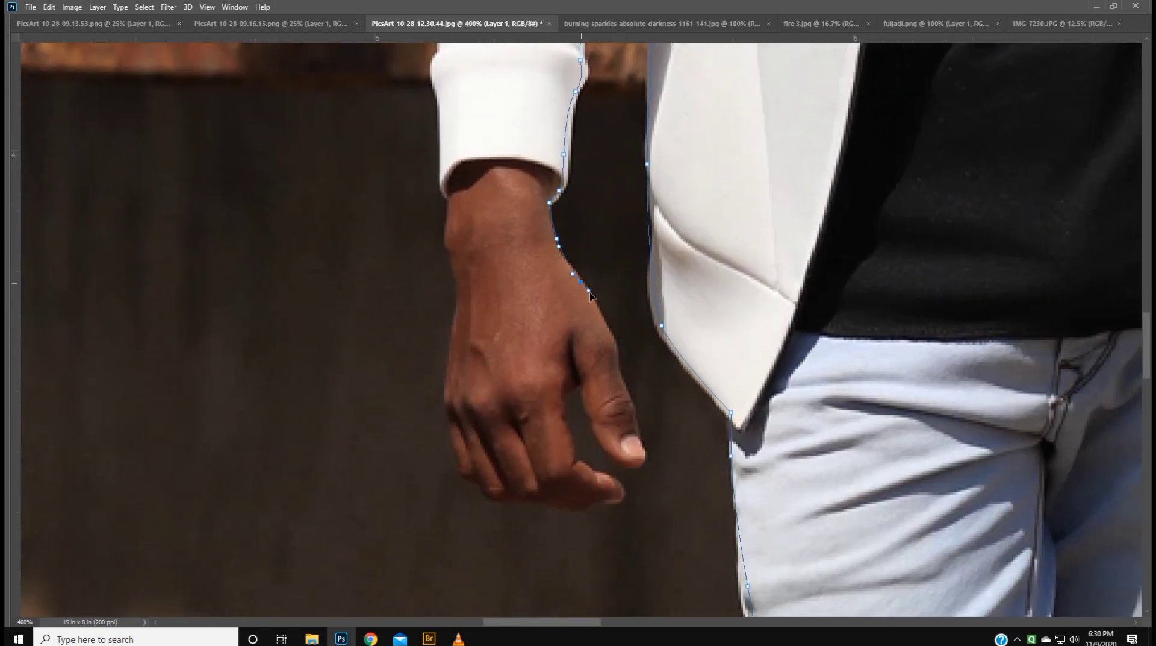
- Outline the thumb and finger tips of the hanging hand
left_click(616, 349)
scroll(602, 313, "down", 3)
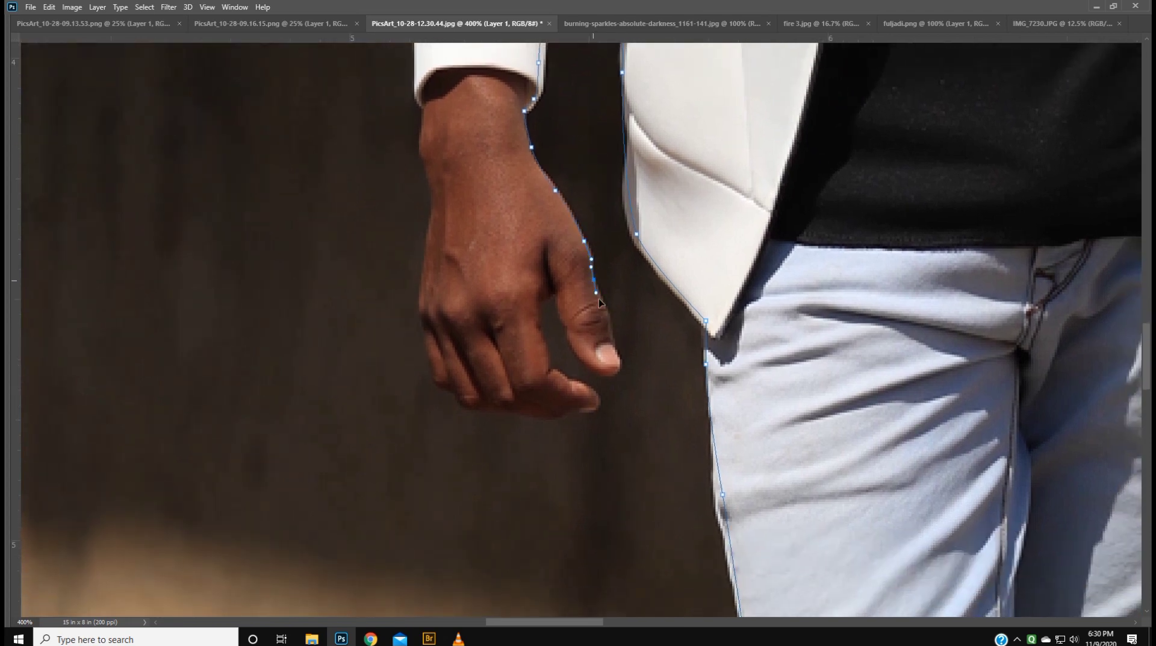
mouse_move(612, 332)
left_mouse_down()
mouse_move(622, 365)
mouse_move(572, 330)
mouse_move(542, 338)
left_mouse_up()
left_click(613, 373)
left_click(558, 290)
left_click(581, 385)
left_click(596, 393)
left_click(569, 411)
left_click(521, 420)
- Trace along the hand's underside, up its left edge and the wrist to the cuff
left_click(481, 410)
left_click(450, 388)
left_click(440, 383)
left_click(428, 341)
left_click(426, 329)
left_click_drag(423, 270, 426, 254)
left_click_drag(431, 176, 517, 358)
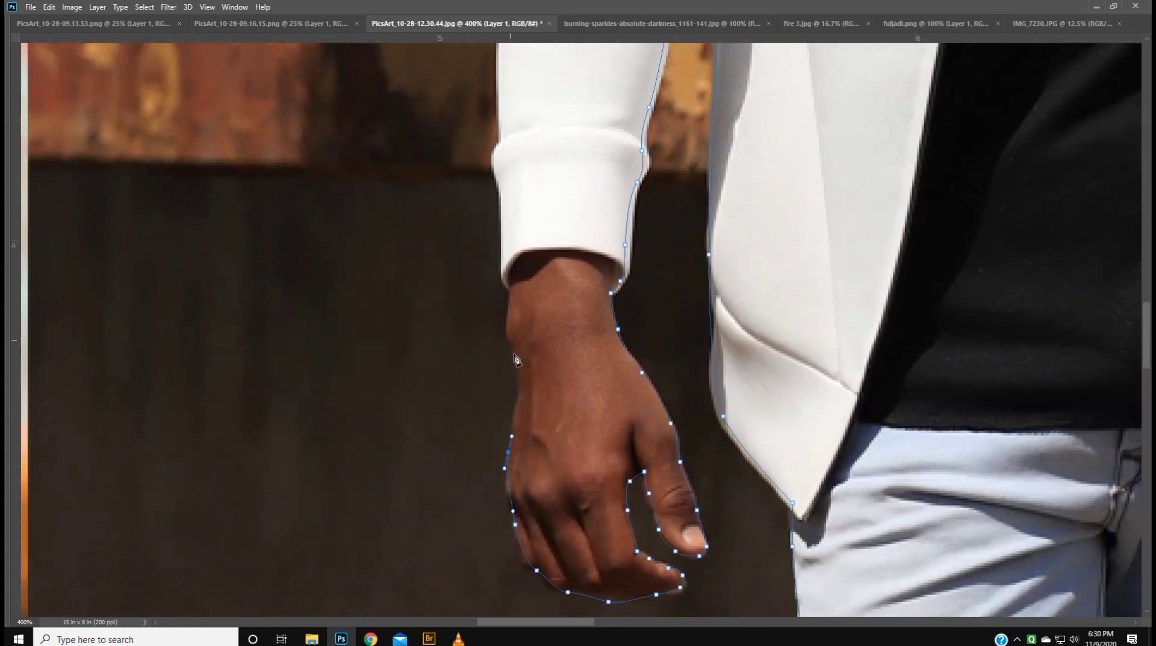
left_click(518, 374)
left_click(510, 321)
left_click(508, 289)
left_click_drag(504, 235, 503, 209)
- Extend the path up the white sleeve past its fold toward the shoulder
mouse_move(496, 151)
left_mouse_down()
mouse_move(553, 344)
mouse_move(556, 291)
mouse_move(584, 508)
left_mouse_up()
left_click(554, 360)
left_click_drag(601, 341, 607, 304)
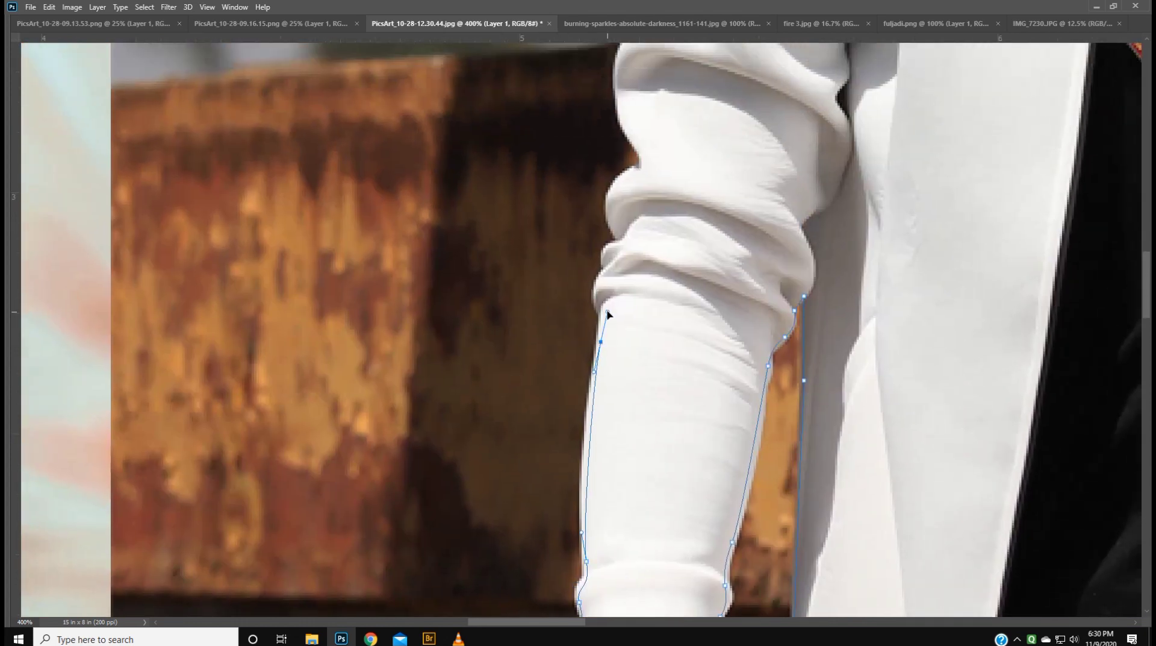
left_click(598, 292)
left_click(603, 265)
left_click(608, 253)
left_click(619, 232)
left_click(602, 205)
left_click_drag(606, 196, 645, 323)
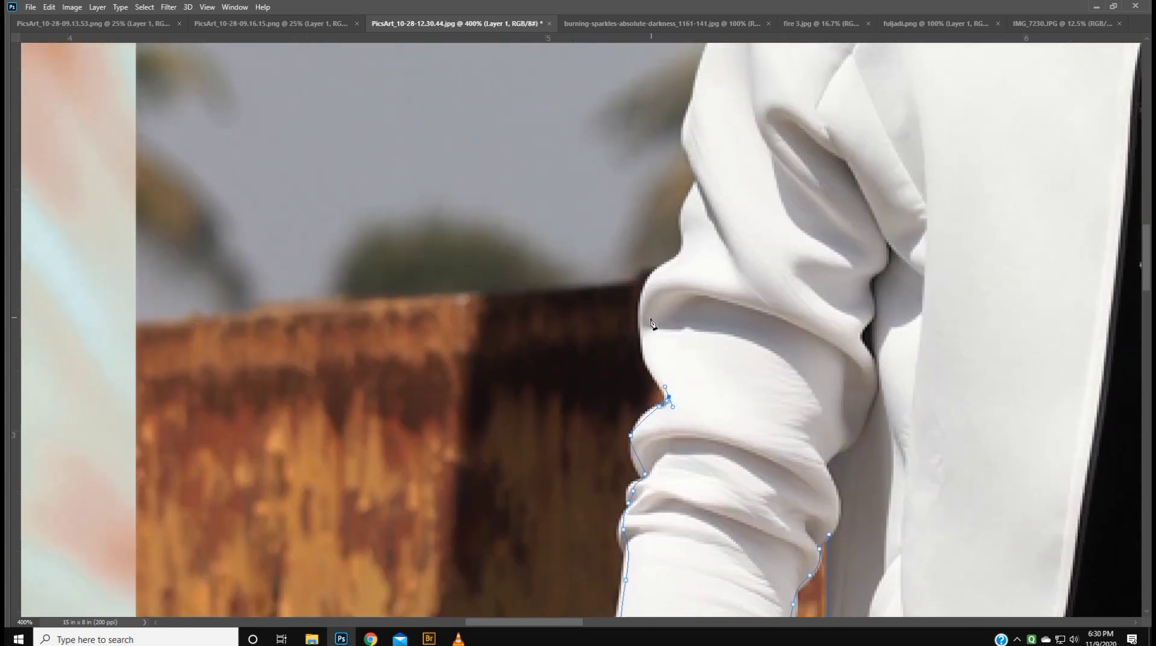
left_click(640, 319)
left_click(664, 259)
left_click(687, 221)
left_click_drag(690, 188, 695, 176)
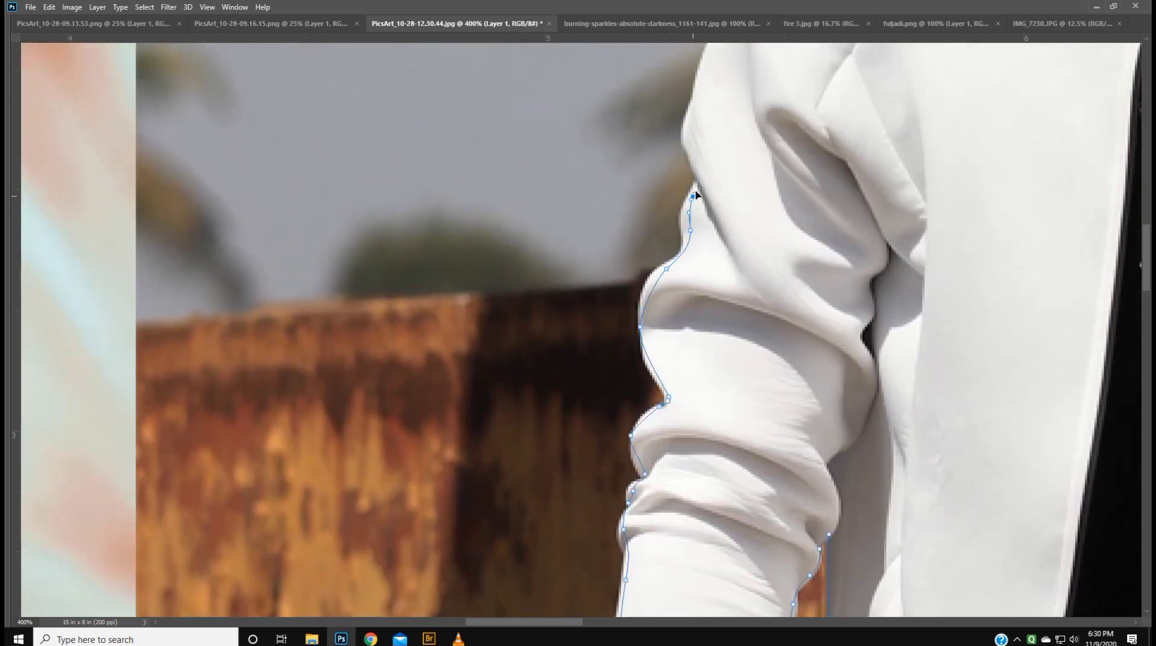
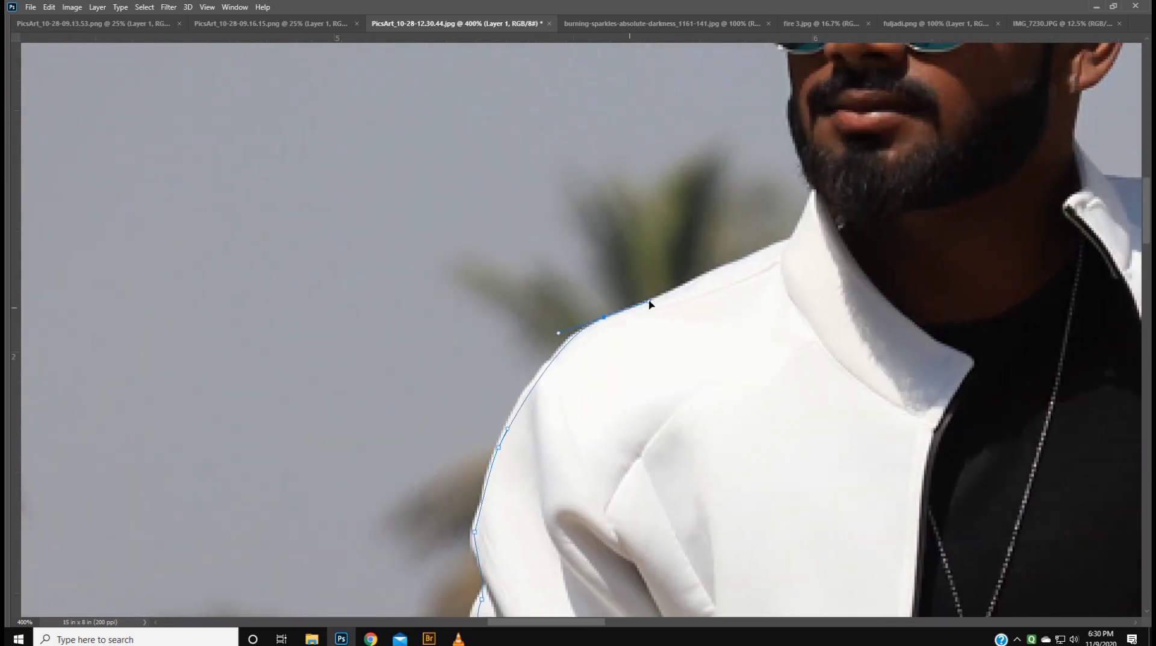
- Extend the outline up the collar and beard to the sunglasses' lower edge
left_click(729, 269)
left_click(783, 244)
left_click(803, 220)
left_click(813, 190)
left_click_drag(814, 193, 745, 382)
left_click(745, 385)
left_click(737, 355)
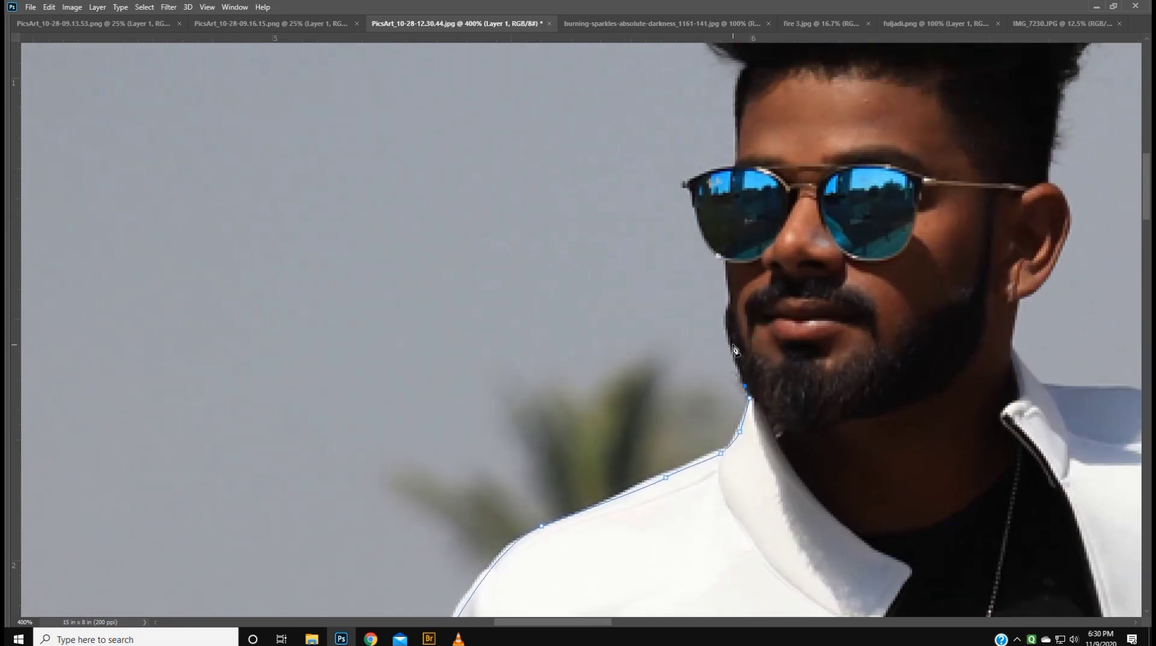
left_click(726, 260)
- Replace a misplaced beard anchor and add a curved anchor above the beard
left_click_drag(726, 260, 702, 493)
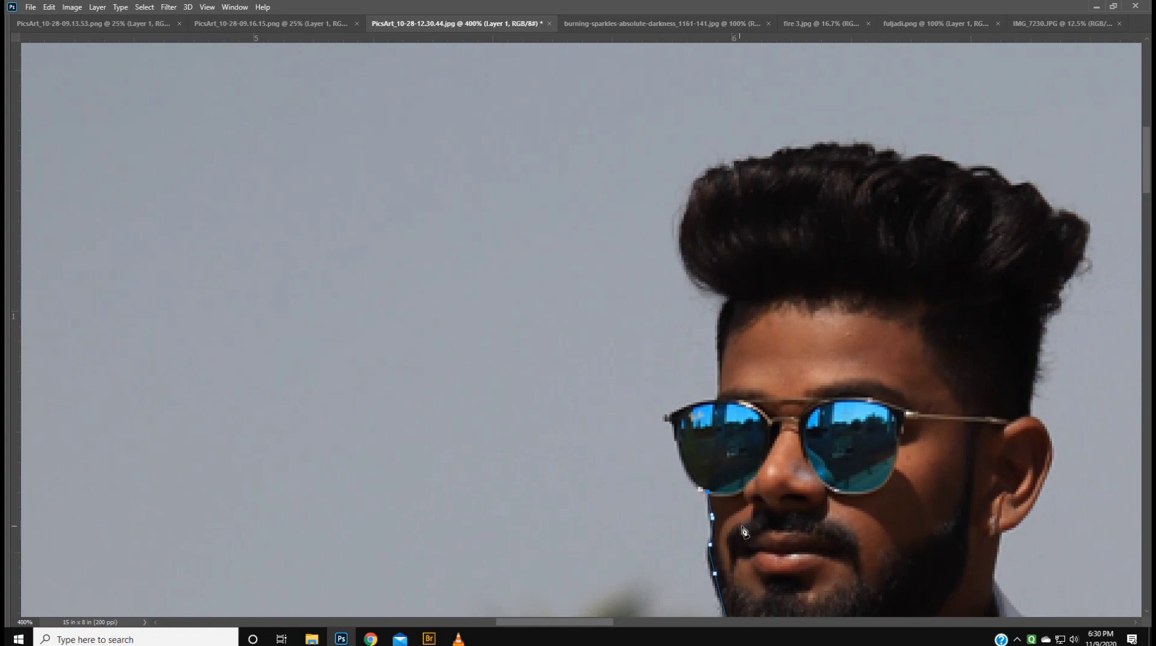
left_click(712, 537, "ctrl")
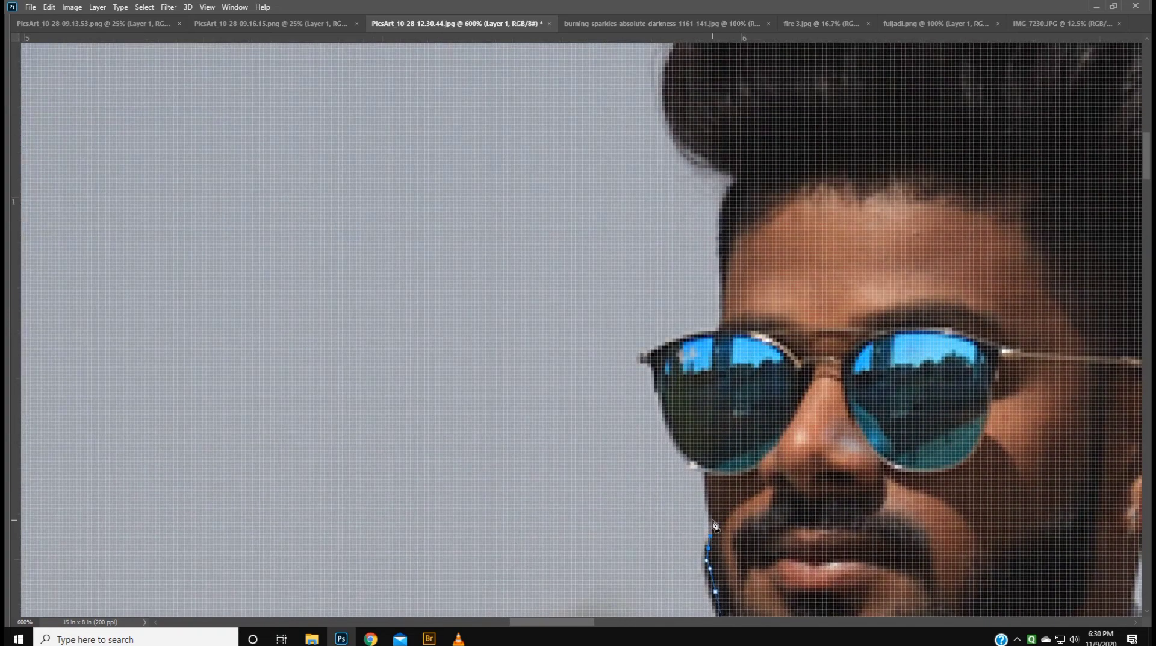
key("ctrl+z")
left_click(710, 498)
scroll(710, 476, "down", 3)
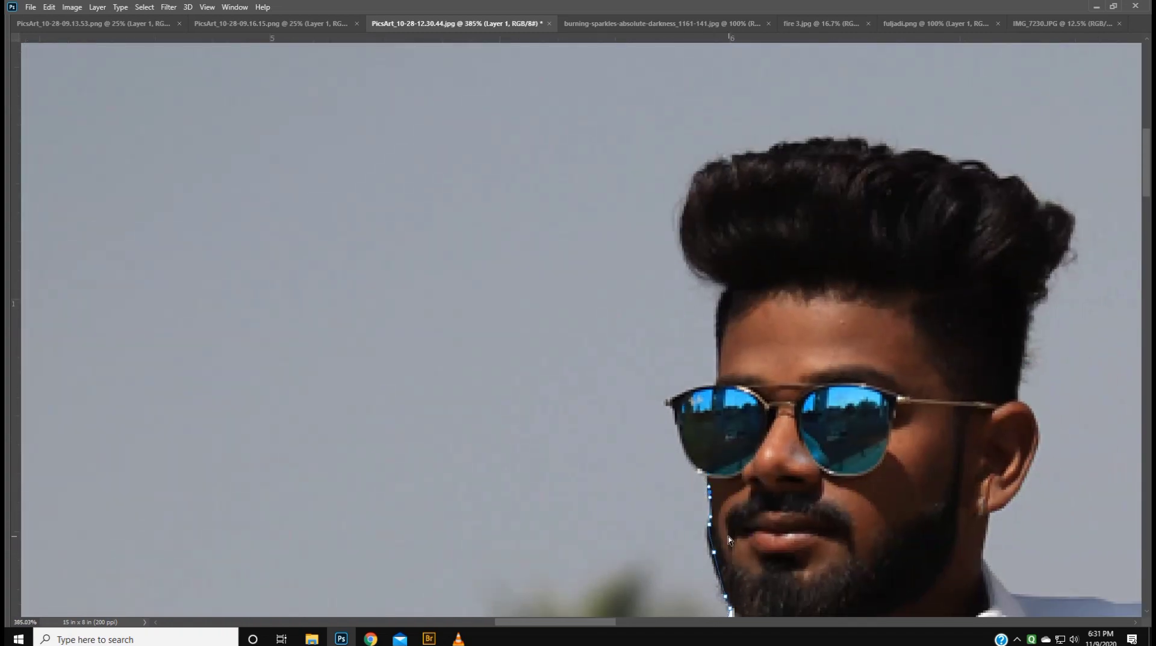
left_click_drag(712, 512, 710, 486)
- Curve the outline up the sunglasses' left edge and across the top of the hair
mouse_move(680, 435)
left_mouse_down()
mouse_move(674, 416)
mouse_move(711, 387)
mouse_move(646, 563)
left_mouse_up()
left_click(644, 533)
left_click_drag(658, 501, 663, 494)
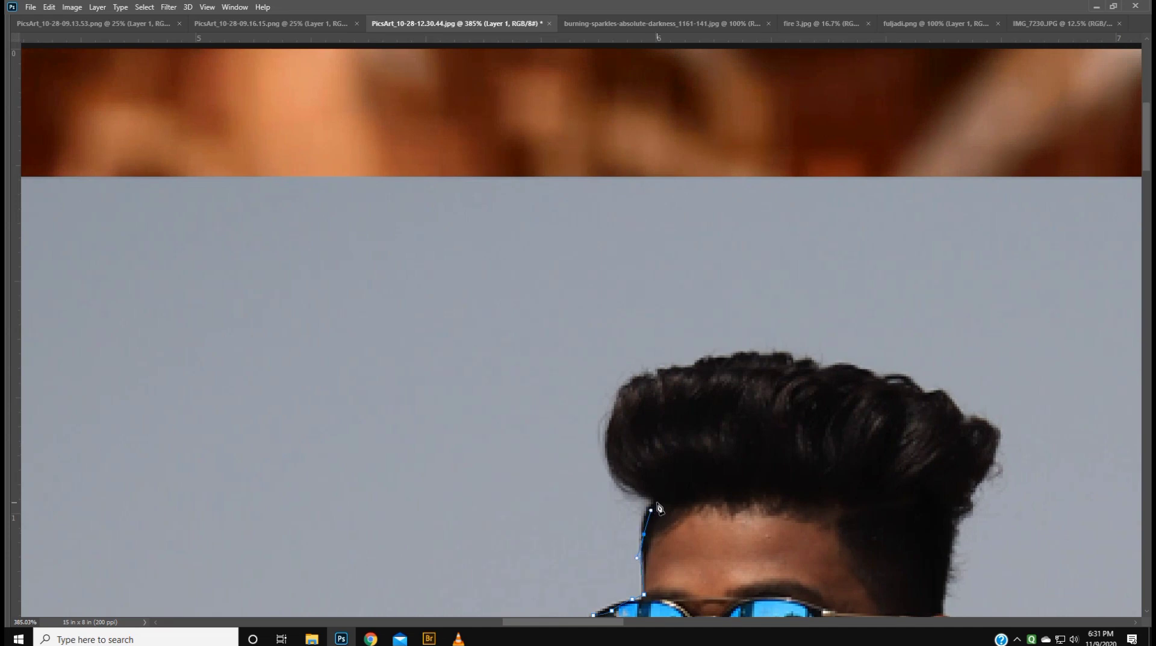
left_click(616, 468)
left_click_drag(621, 404, 627, 393)
left_click_drag(703, 368, 735, 366)
mouse_move(861, 379)
left_mouse_down()
mouse_move(975, 428)
mouse_move(875, 359)
left_mouse_up()
- Trace down the right side of the hair to just above the ear
left_click(855, 361)
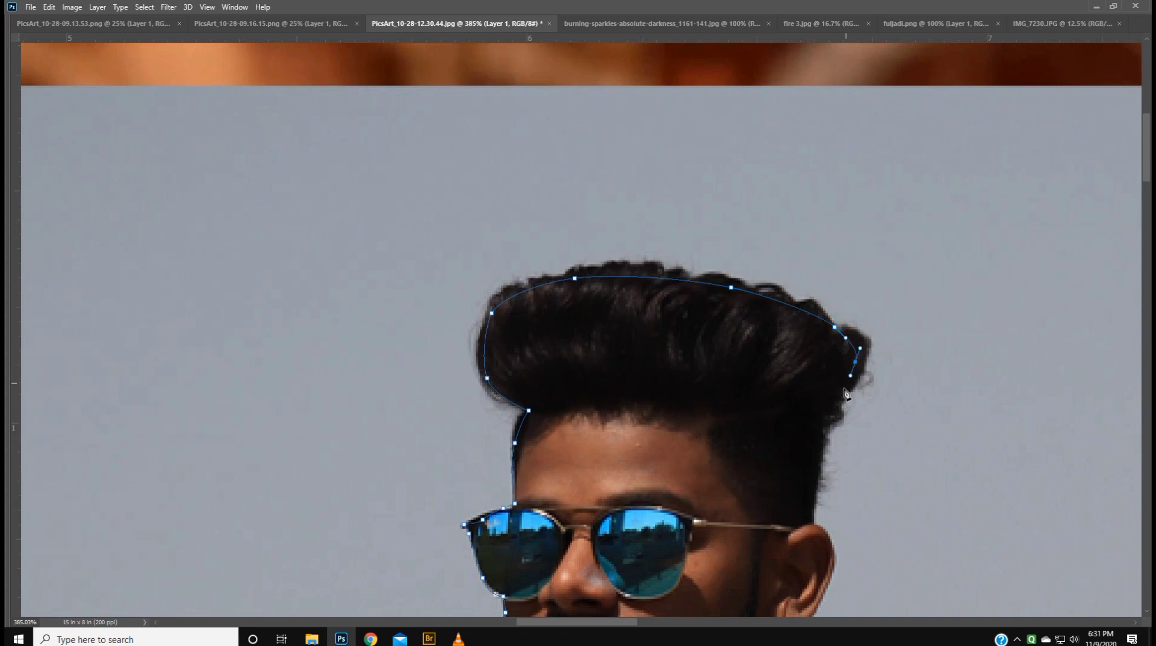
left_click(840, 407)
left_click(830, 423)
left_click_drag(815, 512, 794, 443)
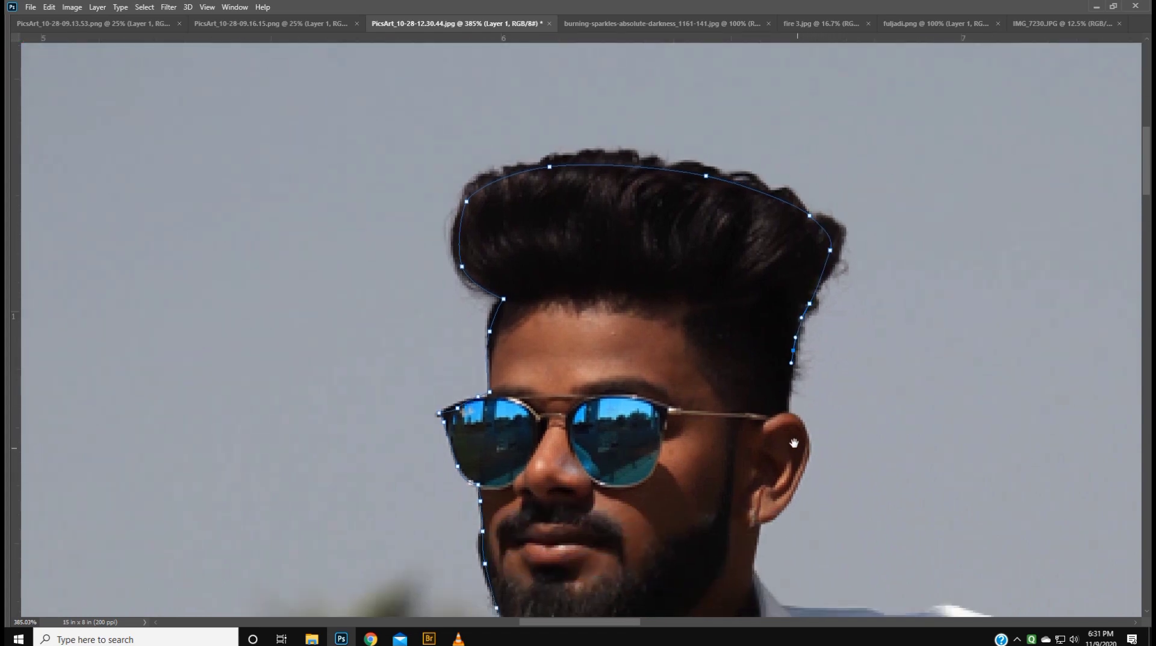
left_click(784, 407)
left_click_drag(801, 460, 802, 383)
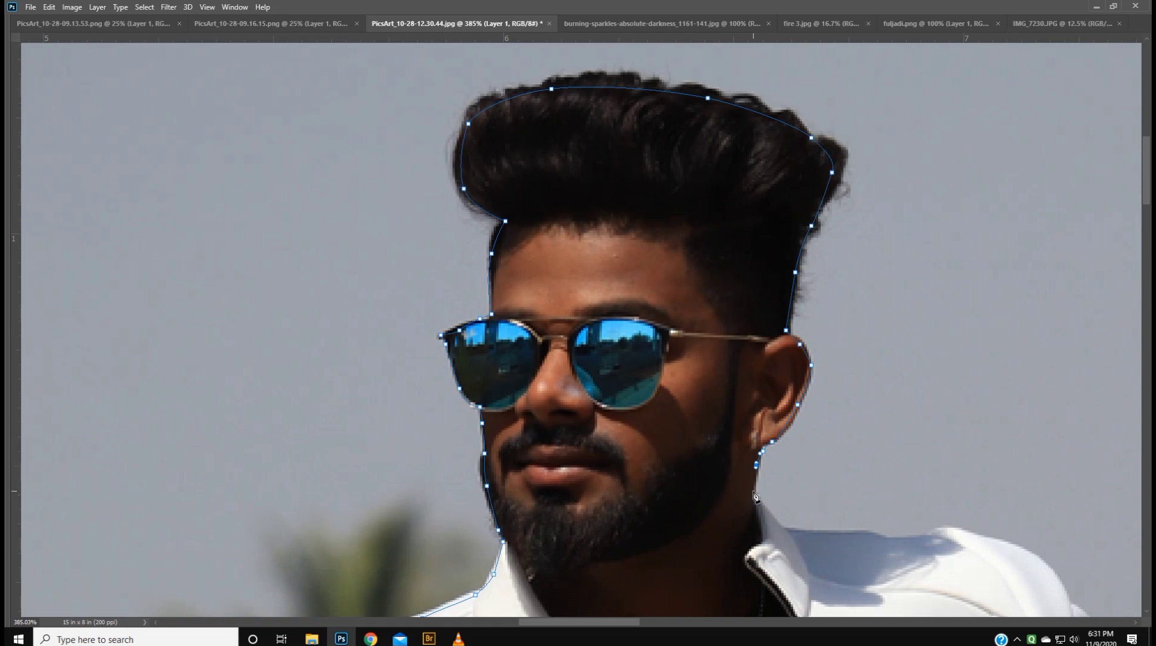
- Trace the outline along the collar and shoulder edge
left_click_drag(764, 512, 741, 463)
left_click(729, 438)
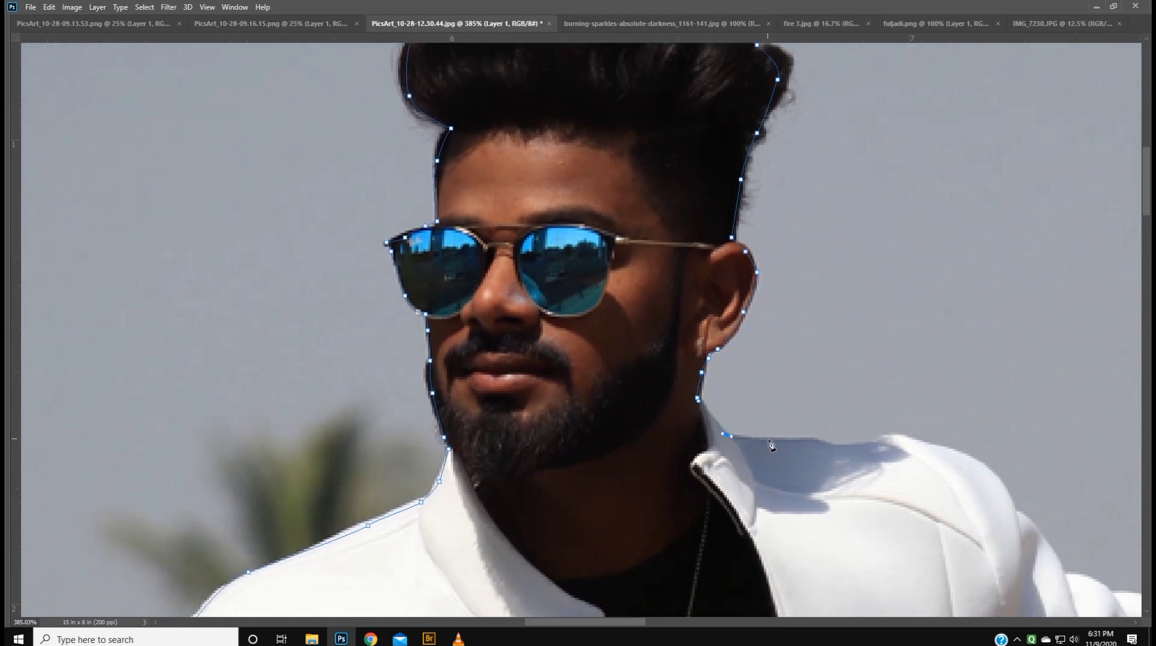
left_click_drag(885, 448, 480, 375)
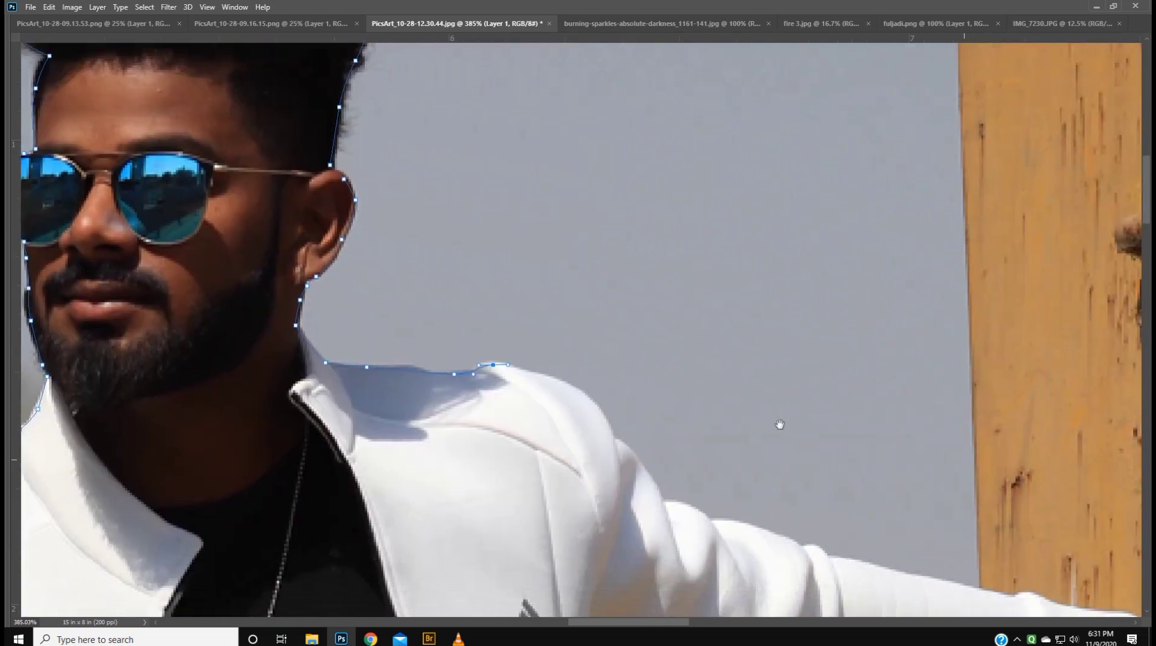
left_click_drag(592, 400, 602, 413)
left_click(605, 436)
left_click_drag(632, 456, 565, 356)
- Trace the top edge of the sleeve toward the forearm
left_click(562, 349)
left_click(586, 361)
left_click(615, 380)
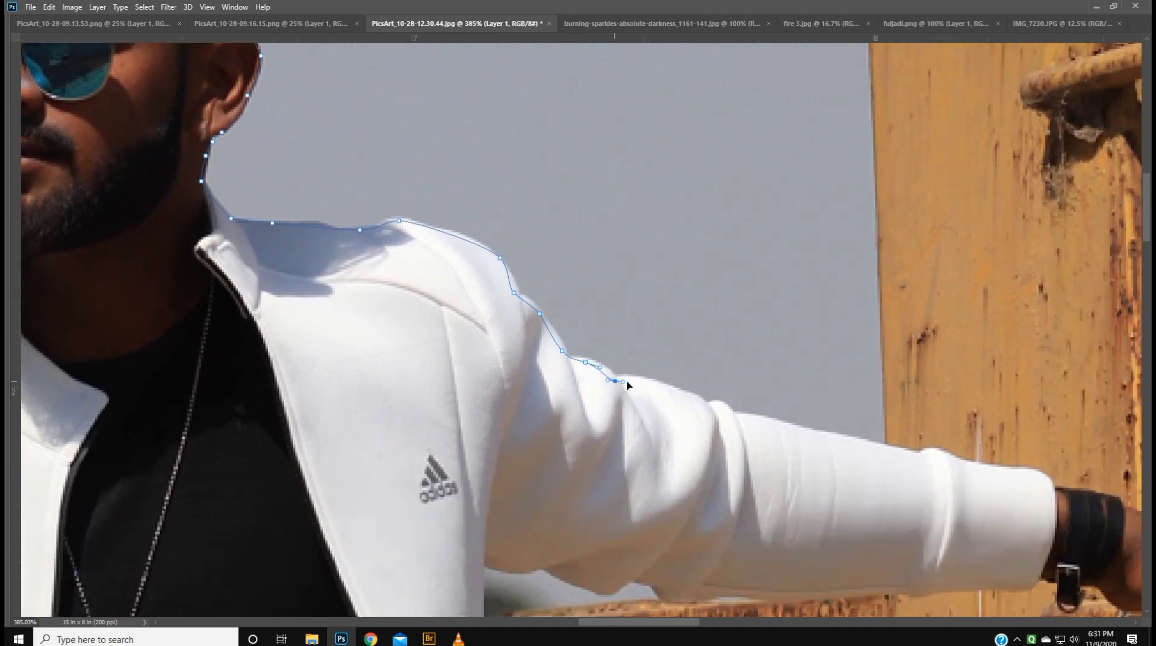
left_click(659, 385)
left_click(678, 390)
left_click(709, 404)
left_click(745, 422)
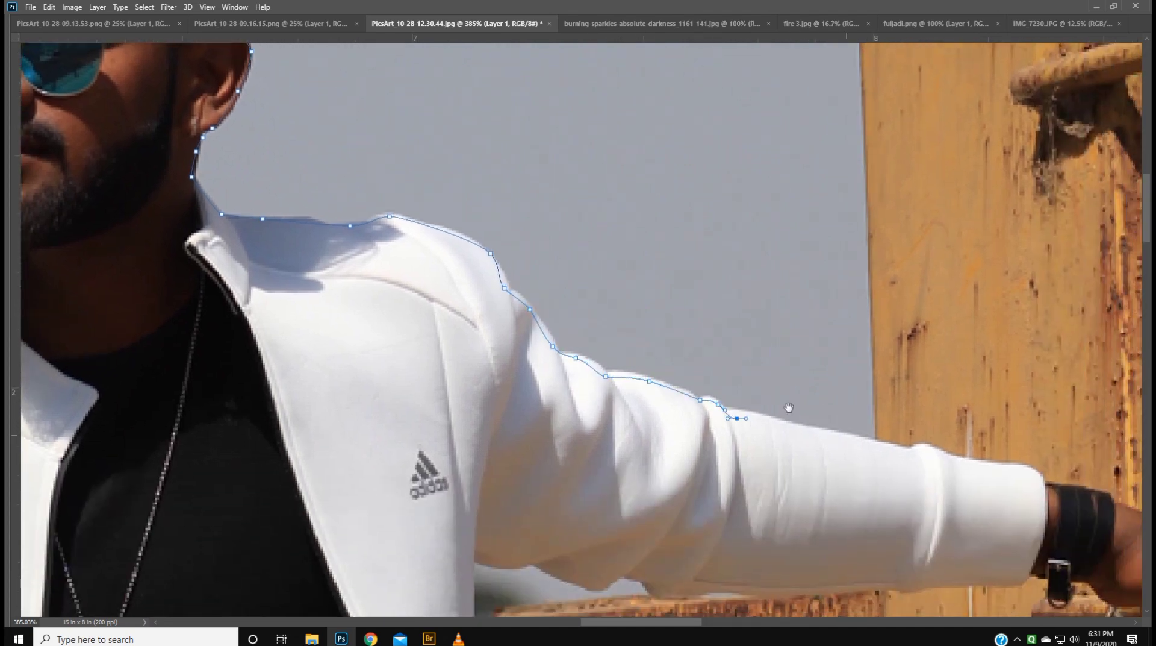
mouse_move(796, 408)
left_mouse_down()
mouse_move(659, 342)
mouse_move(684, 372)
left_mouse_up()
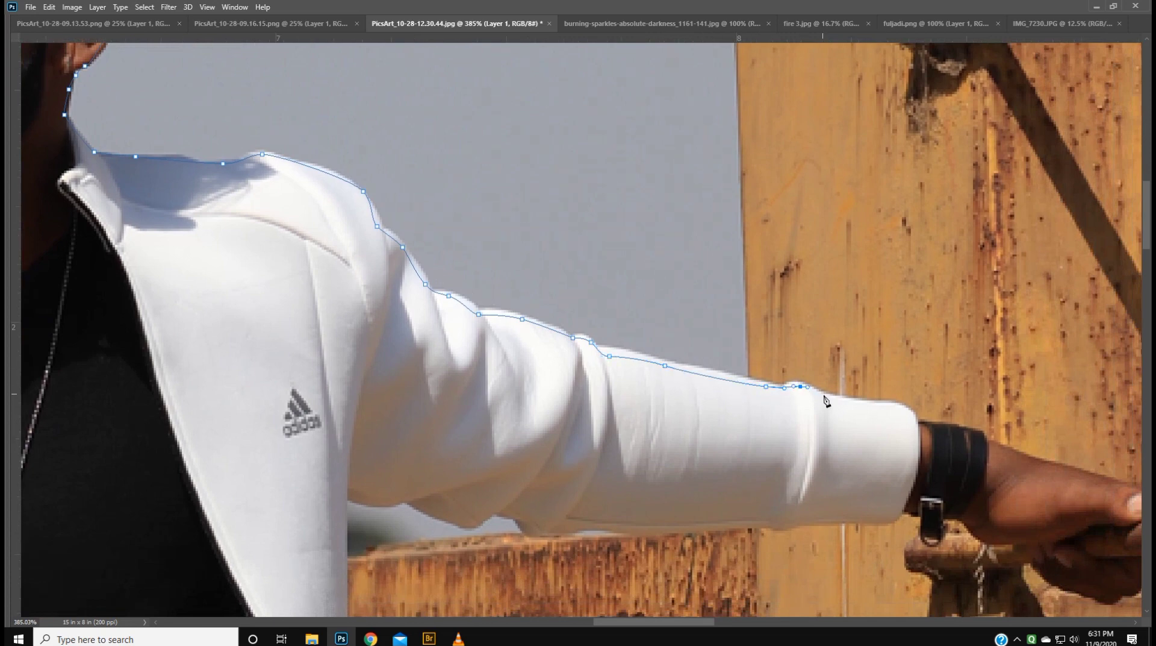
- Trace the cuff, wrist and thumb tip over the pipe
left_click_drag(790, 409, 602, 331)
left_click(564, 305)
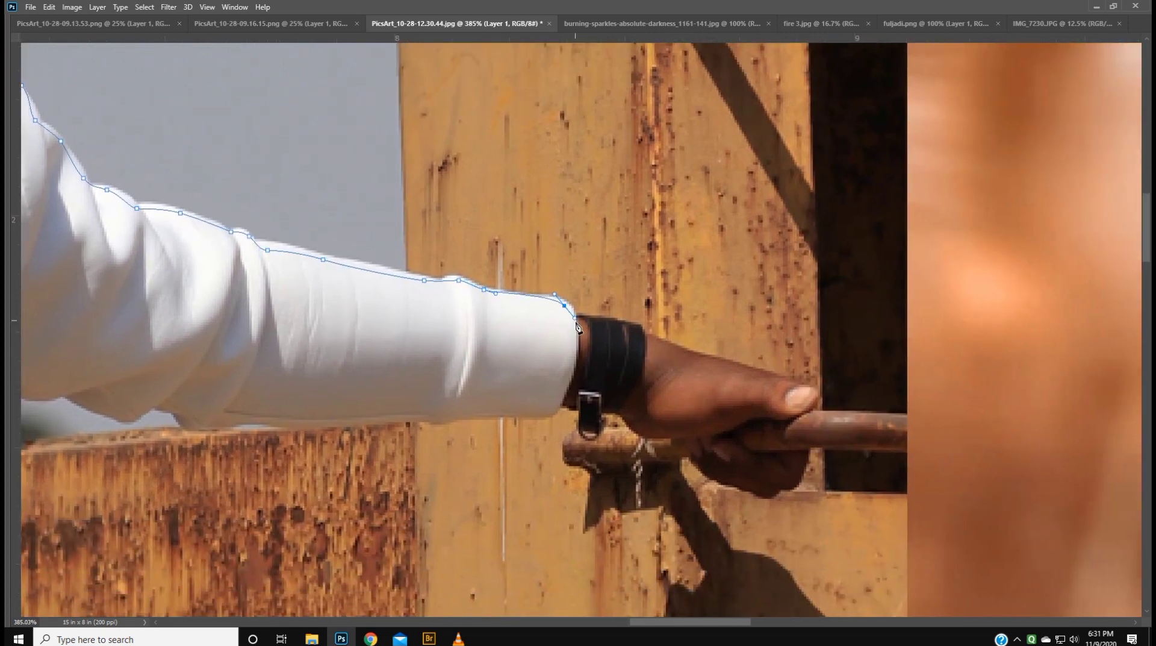
left_click(592, 322)
left_click(640, 333)
left_click(679, 347)
left_click(812, 408)
left_click(814, 416)
left_click(812, 441)
- Trace under the hand, back along the pipe and the sleeve's underside
mouse_move(818, 518)
left_mouse_down()
mouse_move(802, 409)
mouse_move(734, 387)
left_mouse_up()
left_click(774, 377)
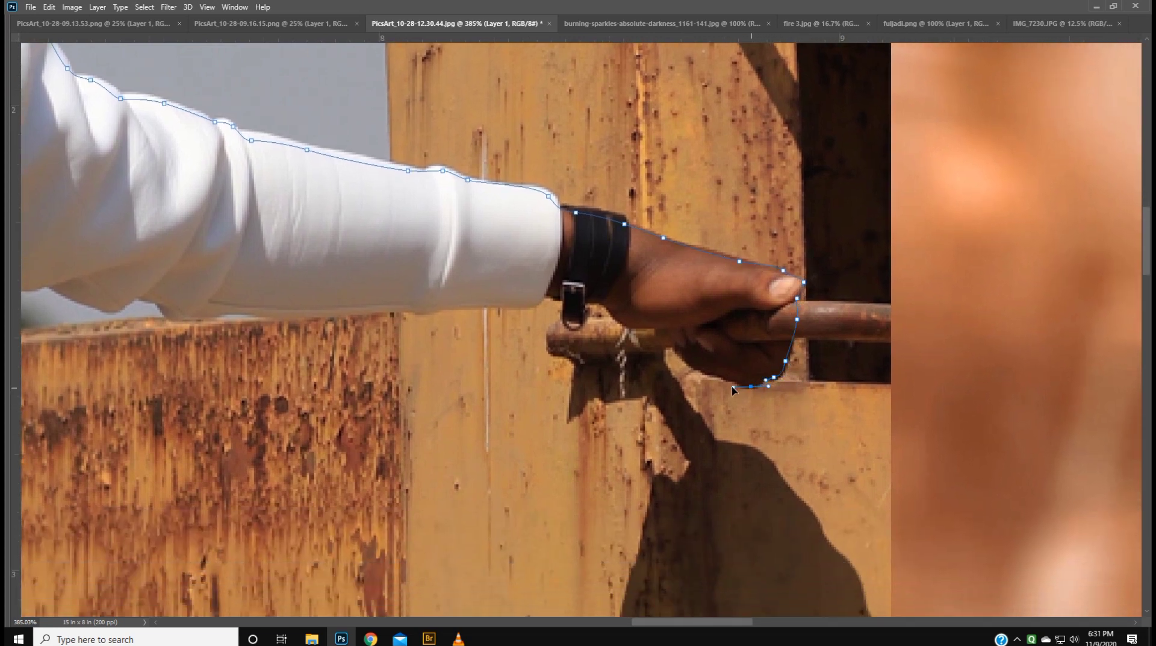
left_click(687, 363)
left_click(665, 326)
left_click(630, 328)
left_click_drag(581, 300, 539, 297)
left_click_drag(324, 300, 646, 311)
left_click_drag(804, 346, 781, 348)
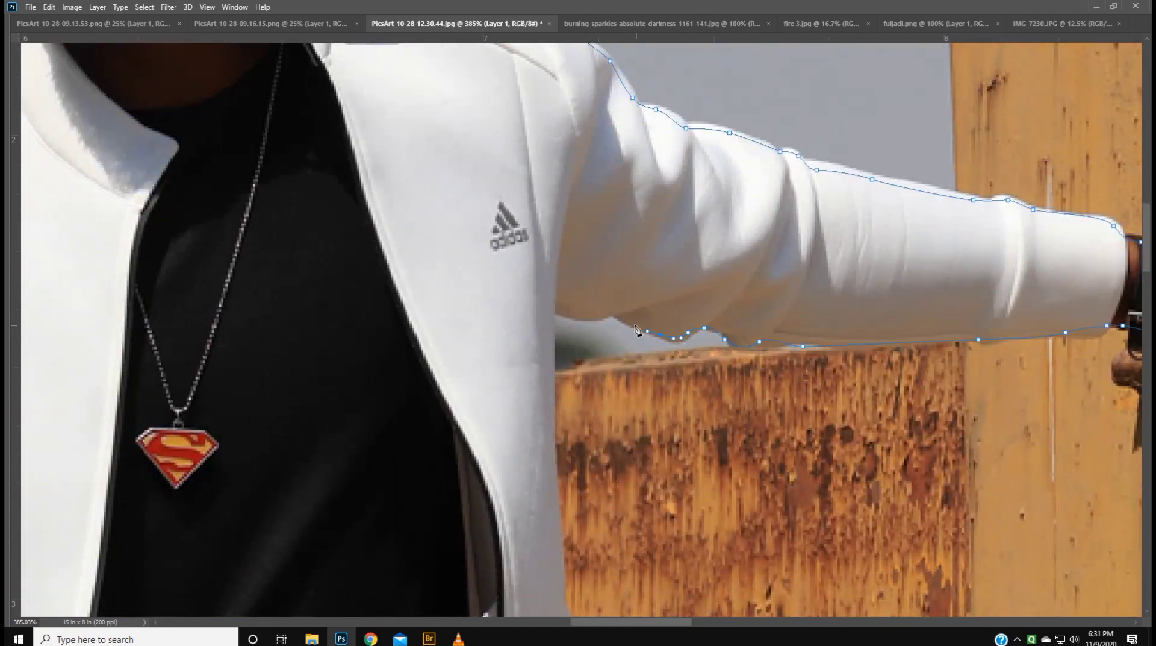
- Curve the outline down the jacket's side edge below the arm
scroll(550, 318, "down", 3)
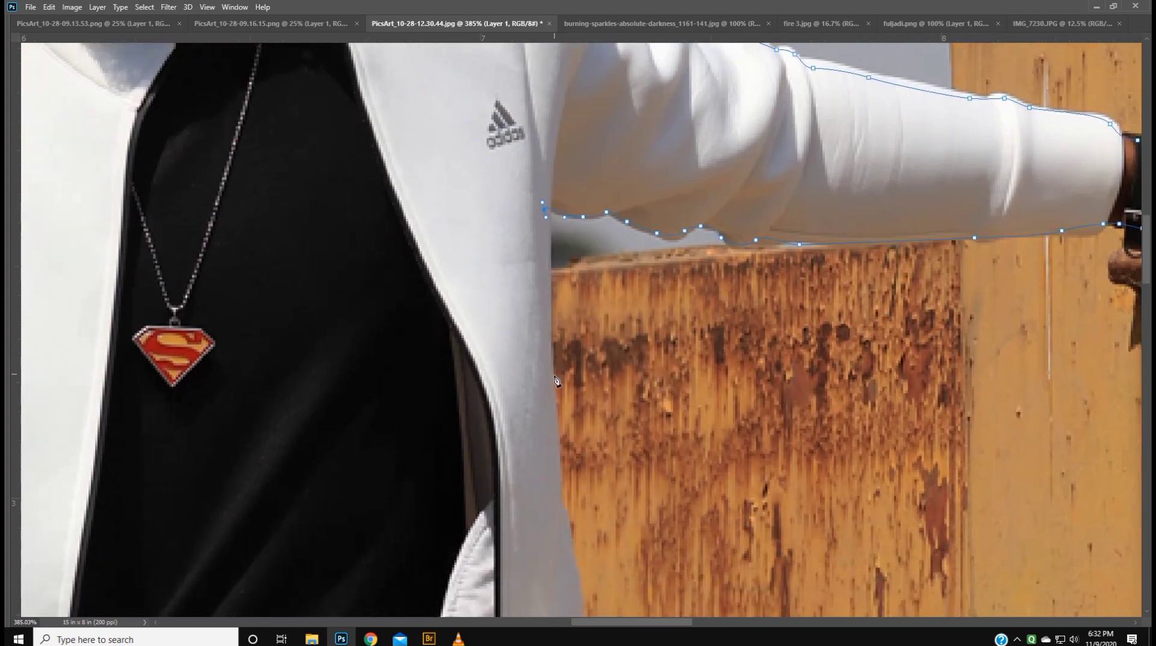
left_click_drag(549, 383, 551, 402)
left_click_drag(552, 462, 524, 303)
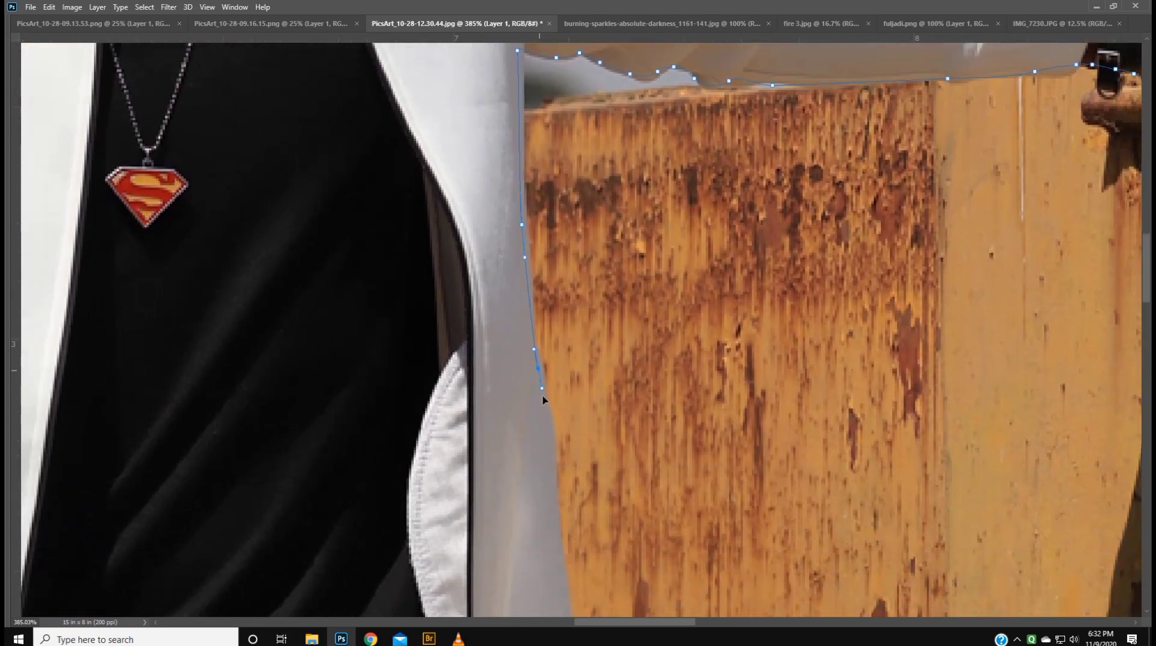
left_click_drag(549, 434, 542, 320)
left_click_drag(541, 416, 602, 213)
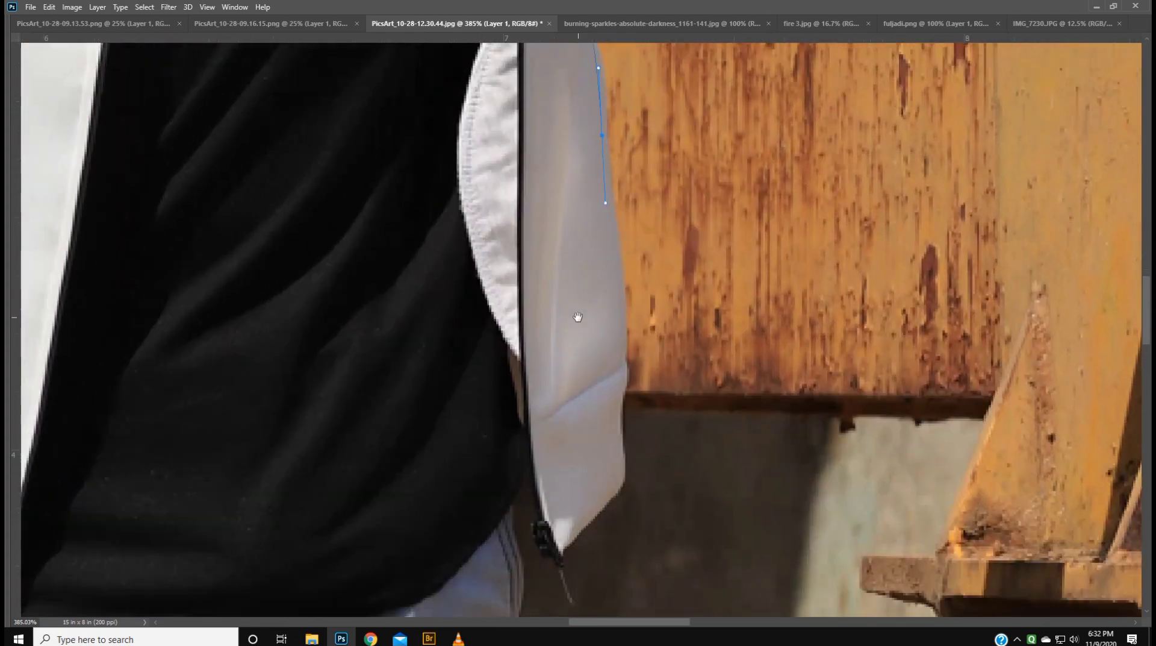
left_click_drag(623, 323, 624, 340)
left_click_drag(621, 400, 615, 260)
left_click_drag(619, 259, 622, 280)
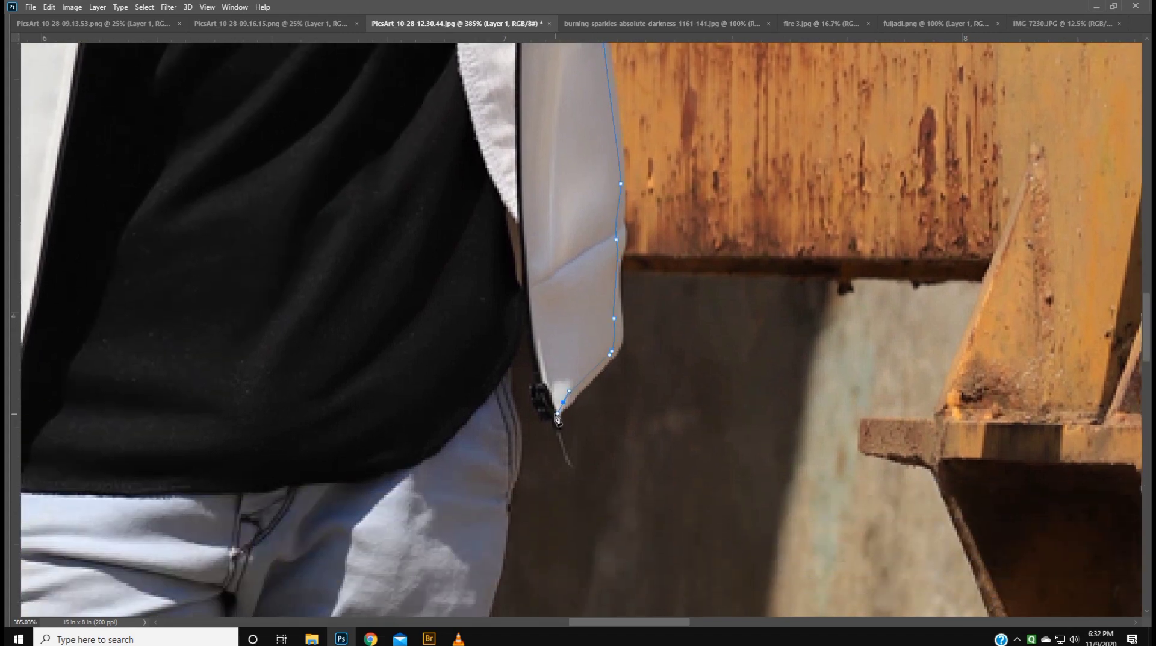
- Trace the outline along the shirt edge
left_click_drag(547, 411, 542, 411)
left_click(536, 396)
left_click(536, 372)
left_click(533, 345)
left_click_drag(522, 315, 520, 308)
left_click(526, 229)
left_click_drag(505, 201, 505, 205)
left_click_drag(515, 287, 516, 297)
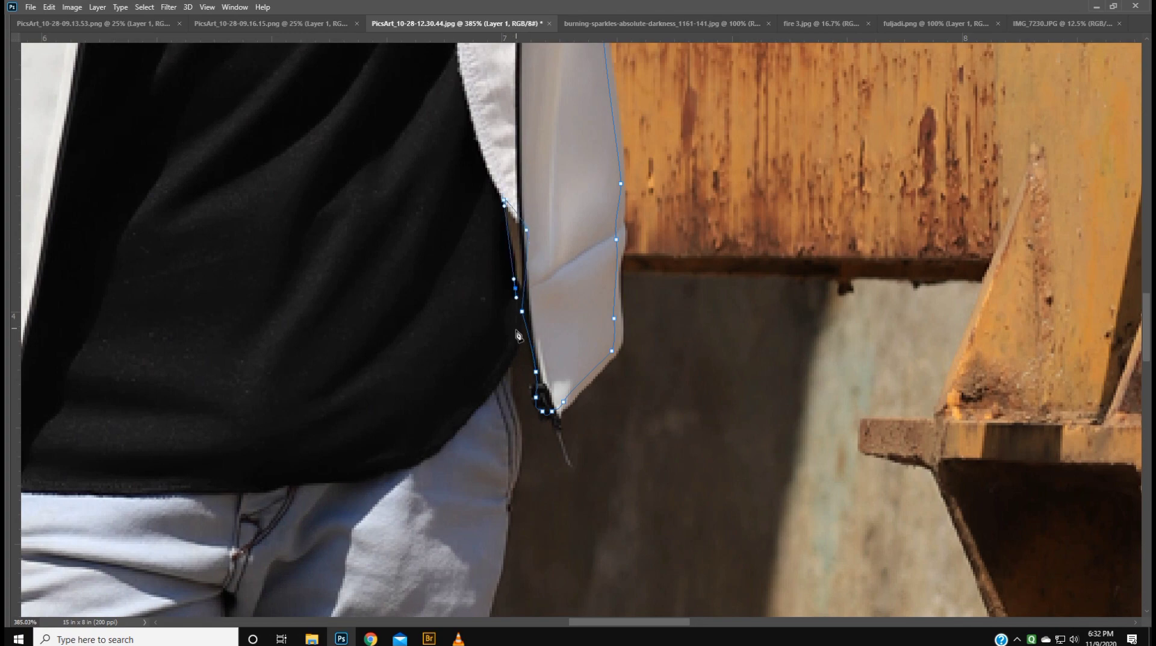
- Trace down the shirt into the jeans edge toward the knee
left_click(514, 336)
left_click(505, 385)
left_click(506, 399)
left_click_drag(506, 399, 546, 210)
left_click(552, 278)
left_click(551, 313)
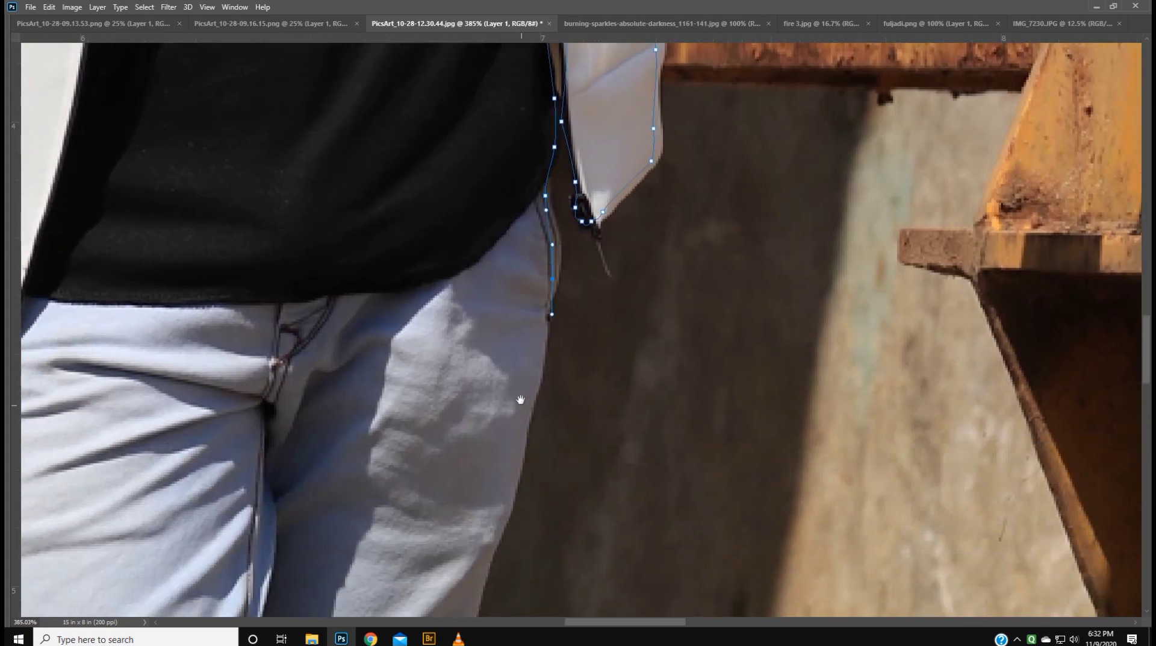
left_click_drag(520, 400, 572, 216)
left_click_drag(546, 370, 589, 239)
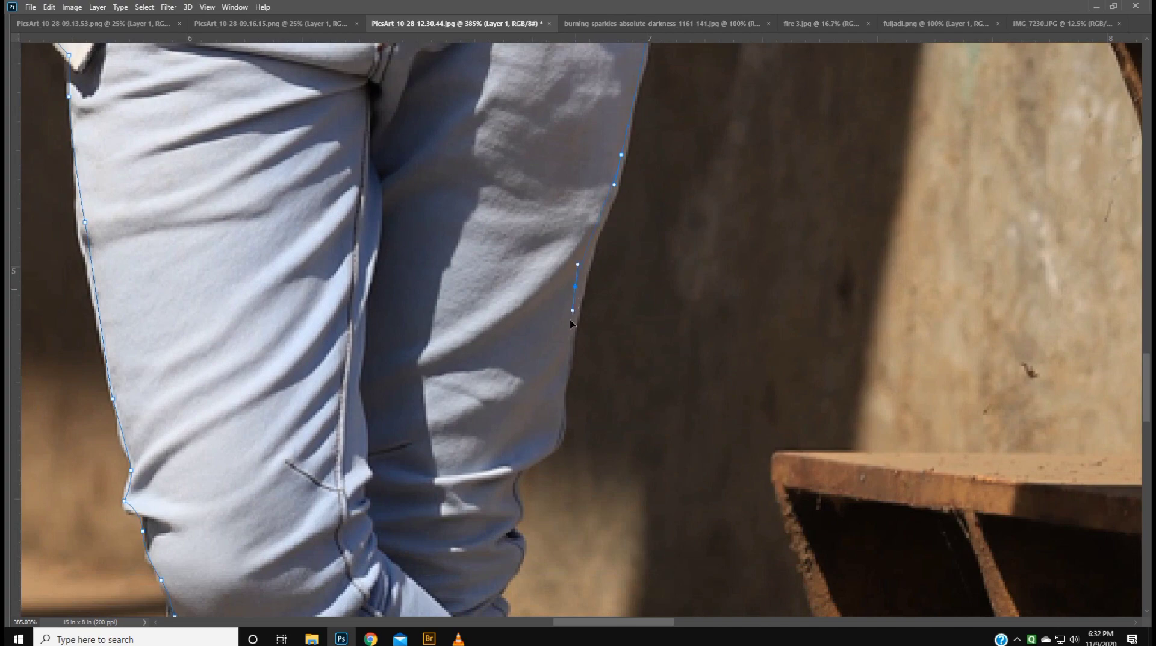
left_click_drag(570, 323, 613, 164)
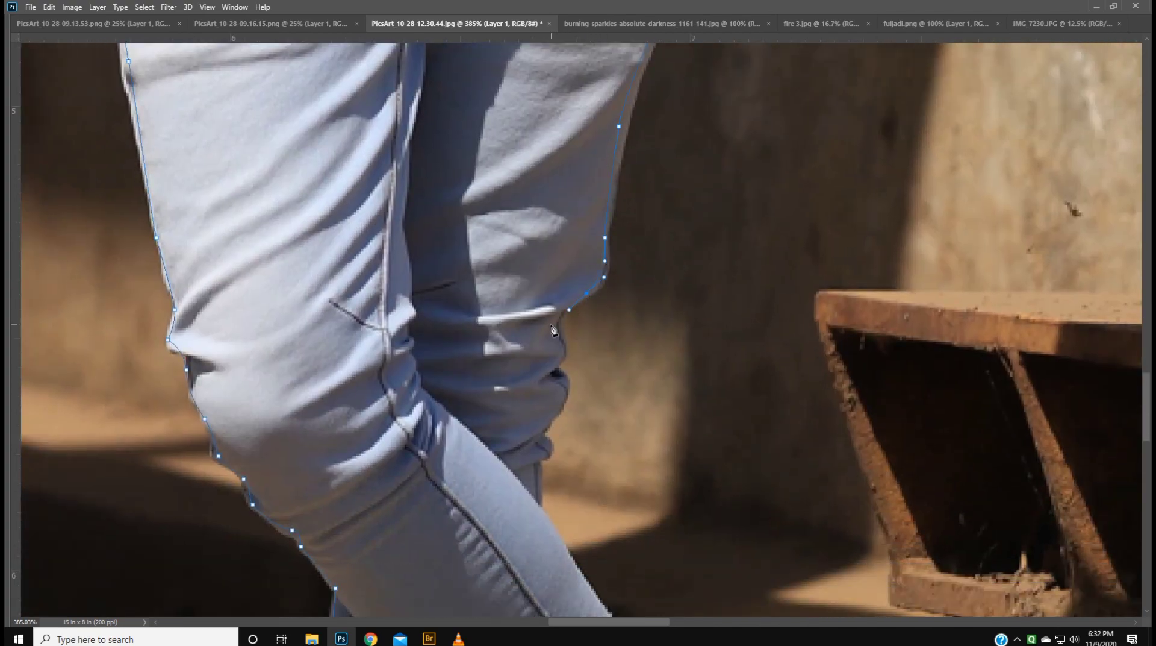
left_click_drag(561, 353, 617, 157)
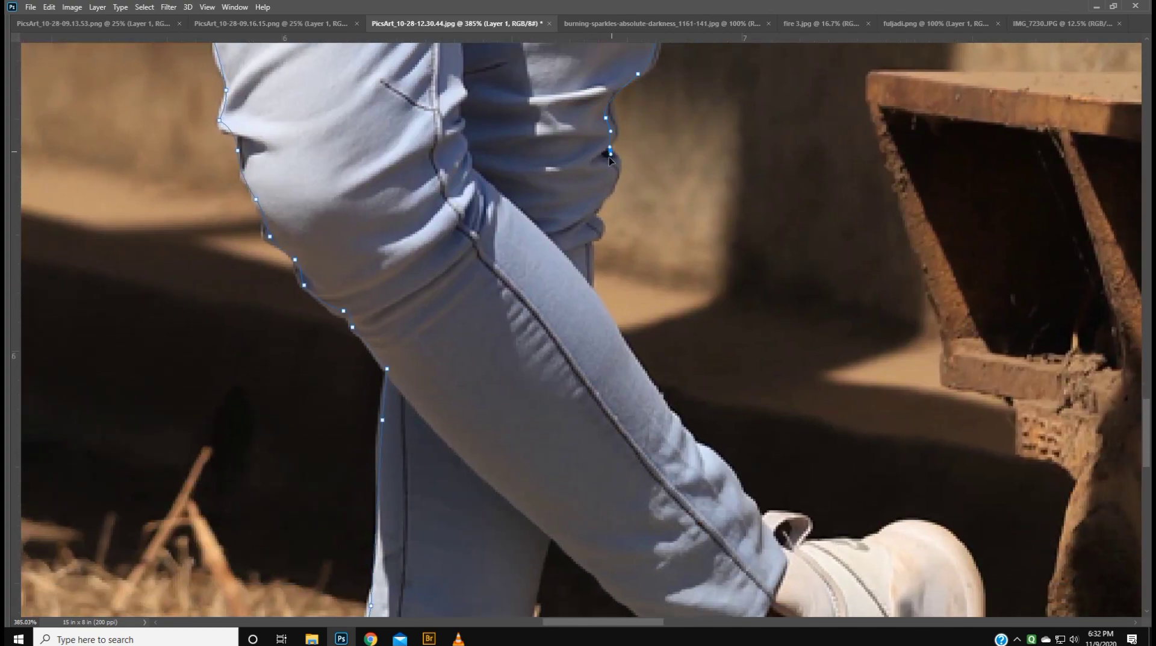
- Follow the jeans edge down the lower leg with straight and curved anchors
left_click(618, 174)
left_click(599, 236)
left_click(585, 256)
left_click(585, 265)
left_click_drag(585, 262, 546, 86)
left_click(589, 208)
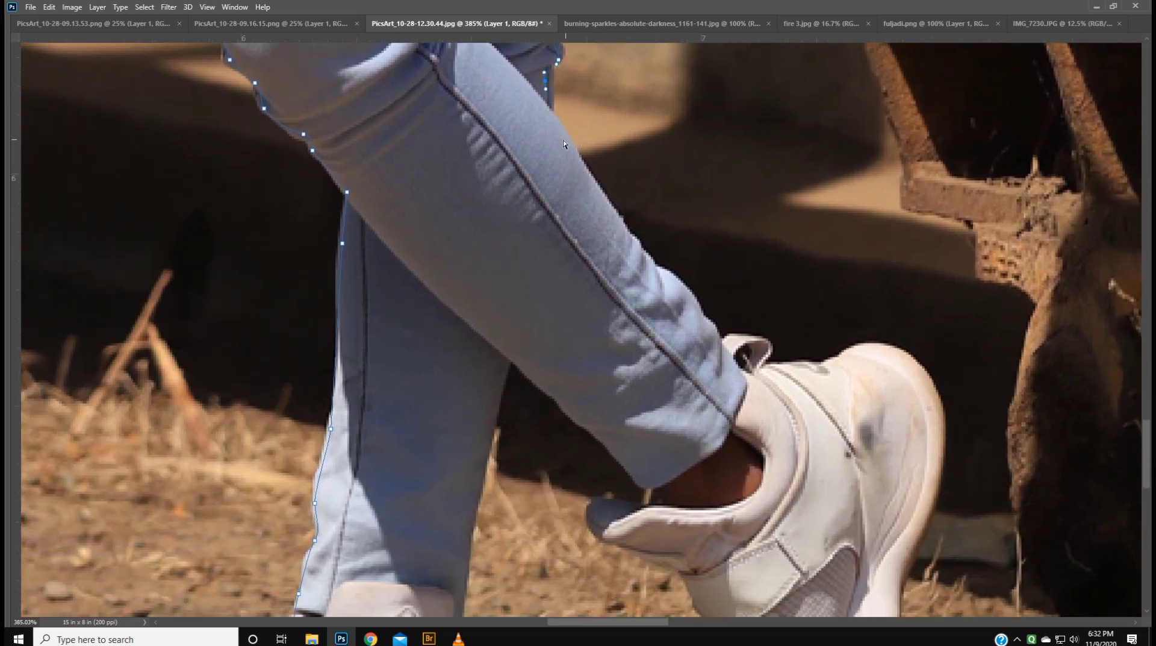
left_click_drag(609, 204, 620, 221)
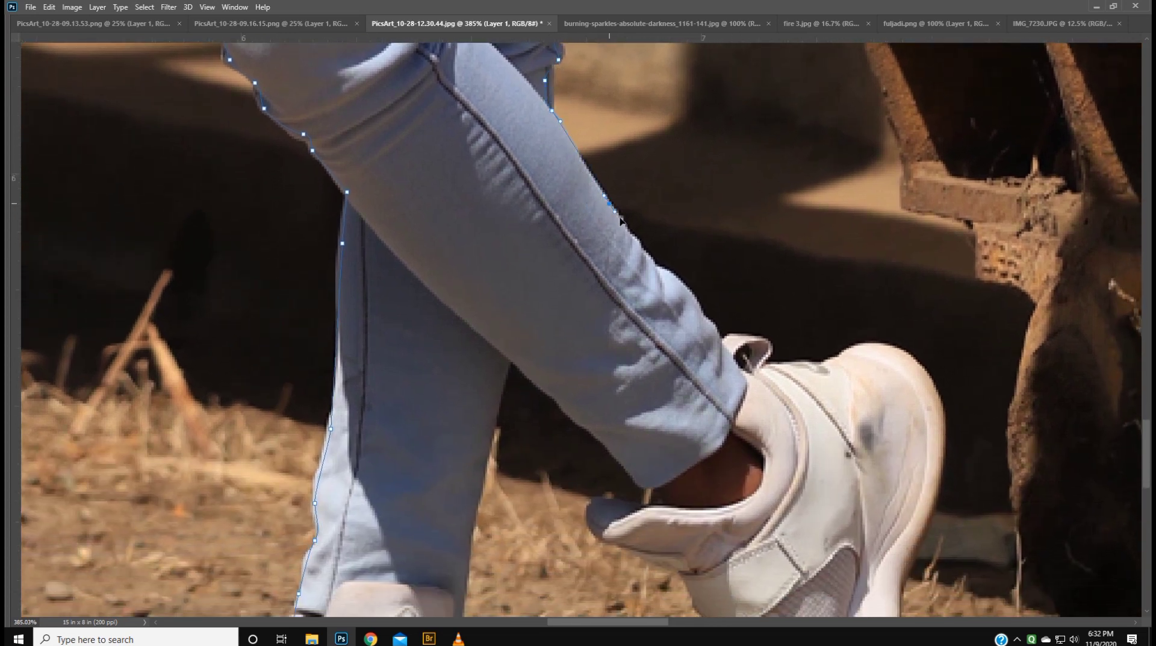
left_click(652, 261)
- Trace the jeans edge to the shoe and along the shoe's top
left_click_drag(654, 263, 527, 192)
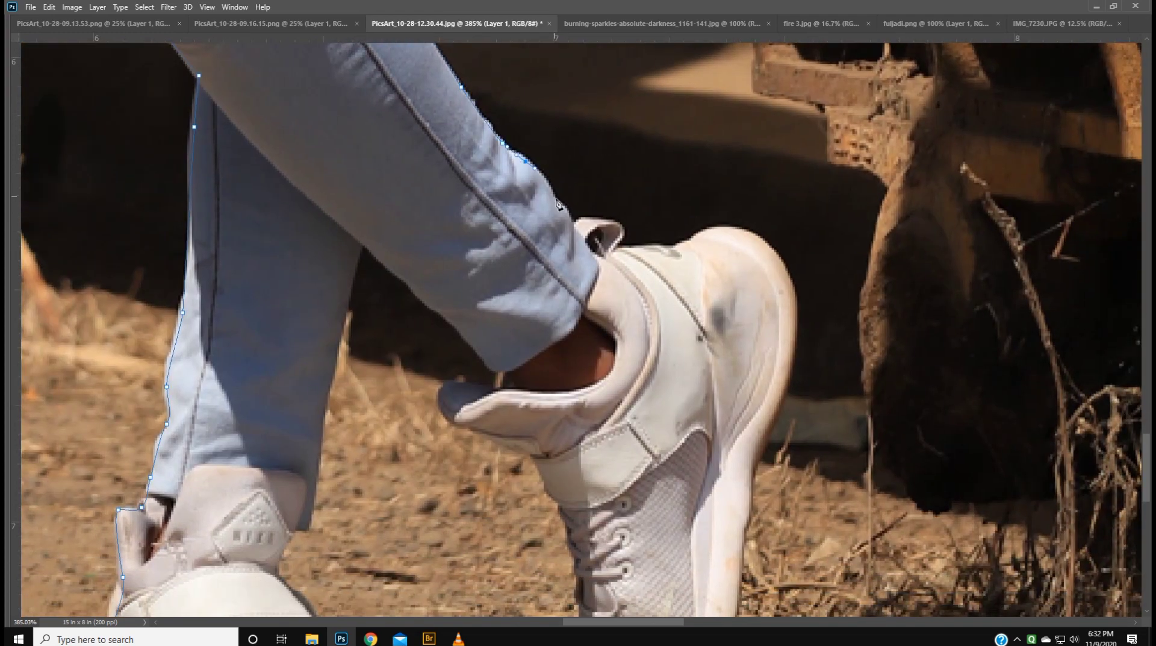
left_click(553, 196)
left_click(562, 209)
left_click(575, 222)
left_click(587, 251)
left_click(610, 251)
left_click(675, 245)
mouse_move(721, 229)
left_mouse_down()
mouse_move(737, 228)
mouse_move(602, 173)
mouse_move(579, 222)
left_mouse_up()
- Curve the outline down the shoe's heel and around to the toe
left_click(575, 157)
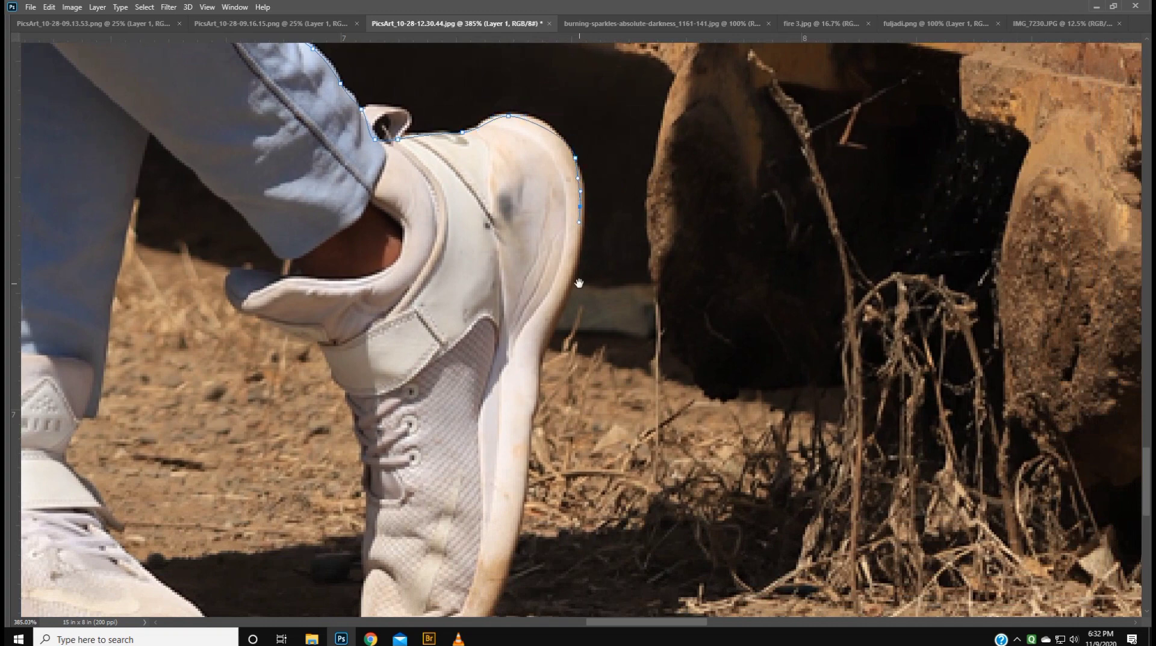
mouse_move(579, 284)
left_mouse_down()
mouse_move(586, 165)
mouse_move(553, 222)
left_mouse_up()
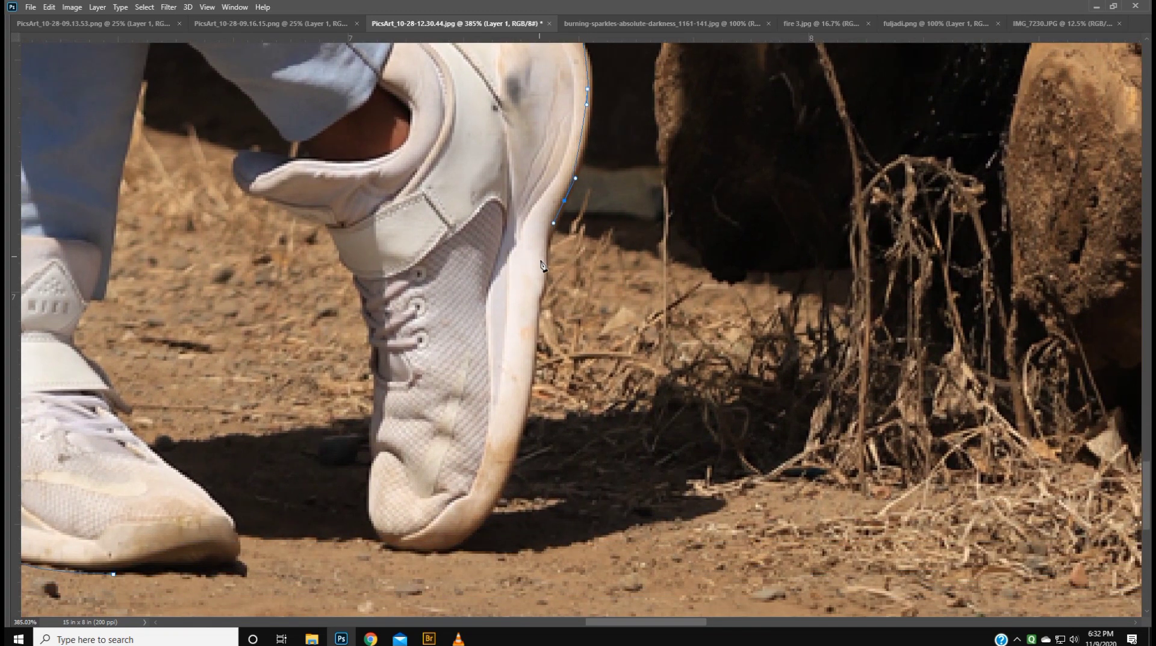
left_click_drag(541, 269, 538, 298)
left_click_drag(531, 373, 563, 249)
left_click(561, 248)
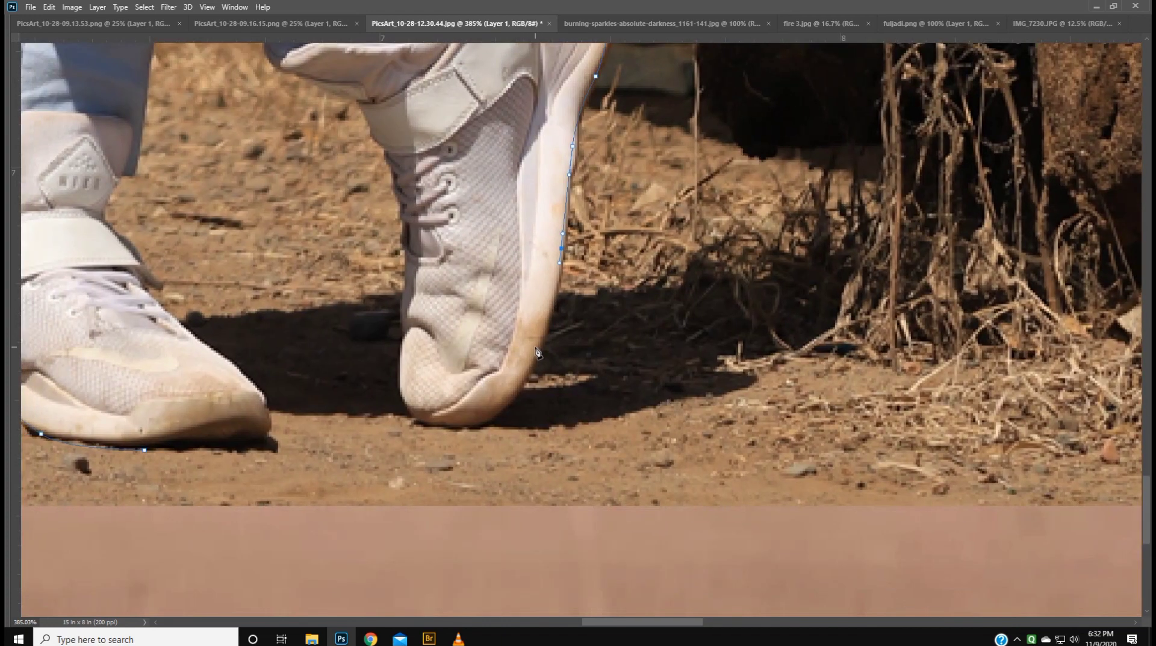
left_click_drag(527, 368, 482, 425)
left_click_drag(404, 392, 407, 331)
left_click_drag(407, 256, 397, 193)
- Trace along the other leg's jeans edge down to the shoe collar
left_click_drag(382, 146, 578, 453)
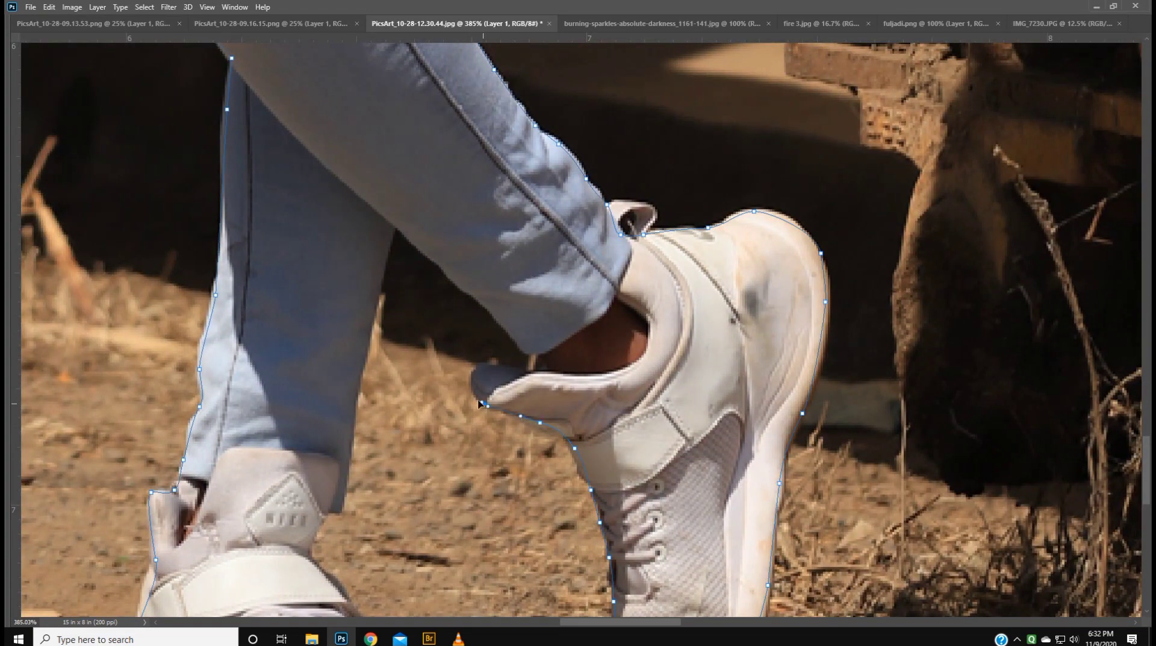
left_click_drag(524, 366, 541, 362)
left_click_drag(478, 292, 461, 279)
left_click_drag(391, 228, 390, 236)
mouse_move(356, 383)
left_mouse_down()
mouse_move(356, 399)
mouse_move(384, 326)
left_mouse_up()
left_click(354, 391)
left_click_drag(347, 409, 328, 422)
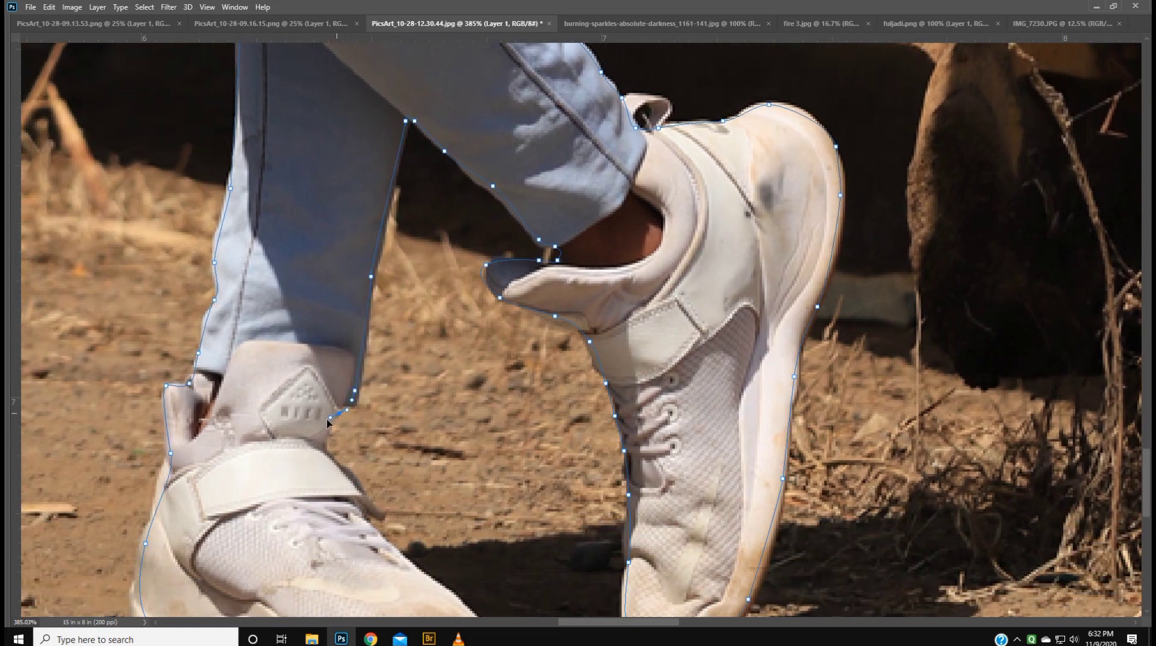
- Follow the shoe strap and top edge around the tip of the lower shoe
left_click_drag(339, 474, 428, 190)
left_click(426, 175)
left_click(450, 209)
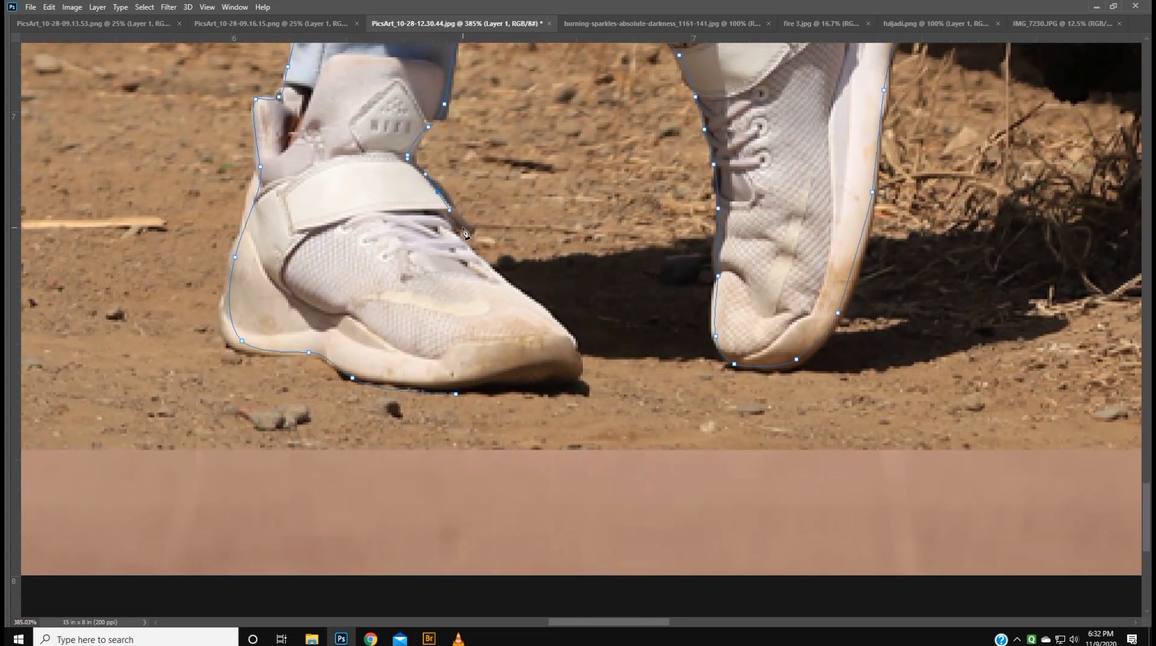
left_click(452, 233)
left_click(535, 299)
left_click(577, 351)
left_click(579, 367)
left_click_drag(577, 377, 525, 386)
- Close the path and turn it into a selection with a 2-pixel feather
left_click(455, 395)
right_click(602, 224)
left_click(661, 276)
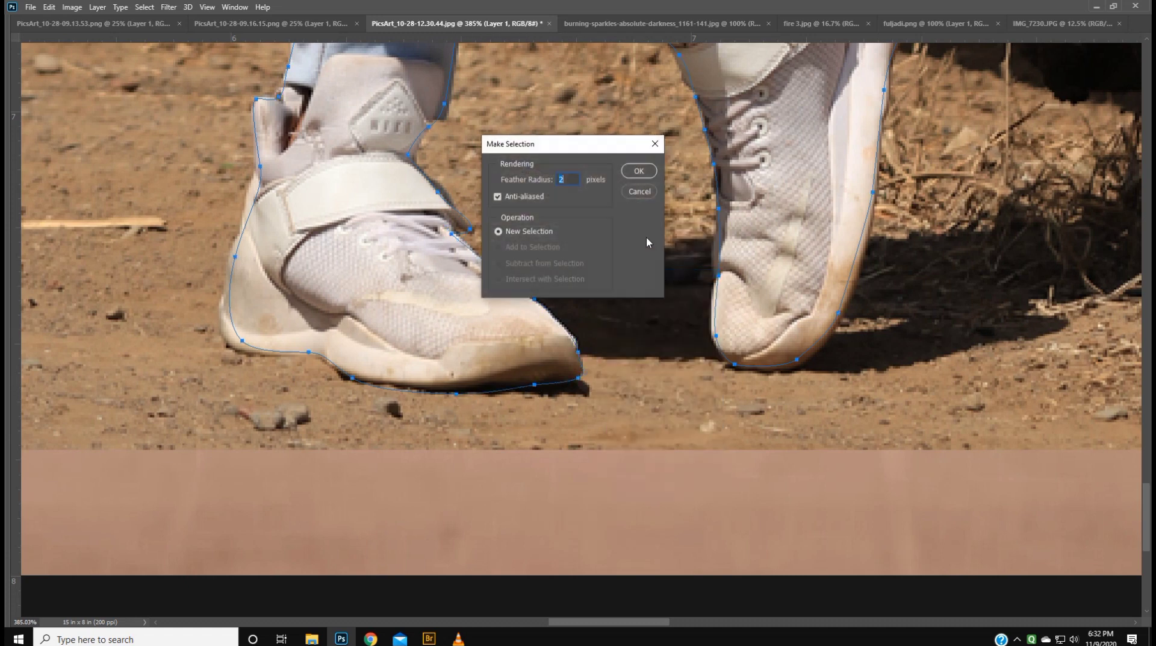
key("Return")
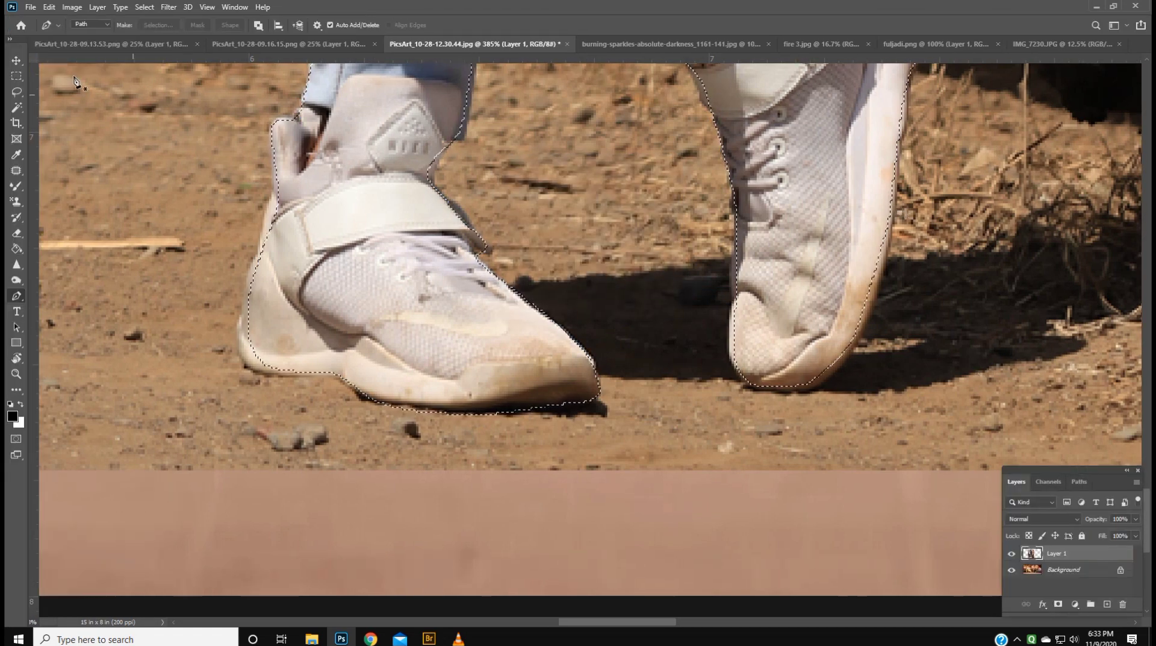
- Copy the selected man onto a new layer, Layer 2, with Ctrl+J
left_click(16, 59)
scroll(626, 238, "down", 5)
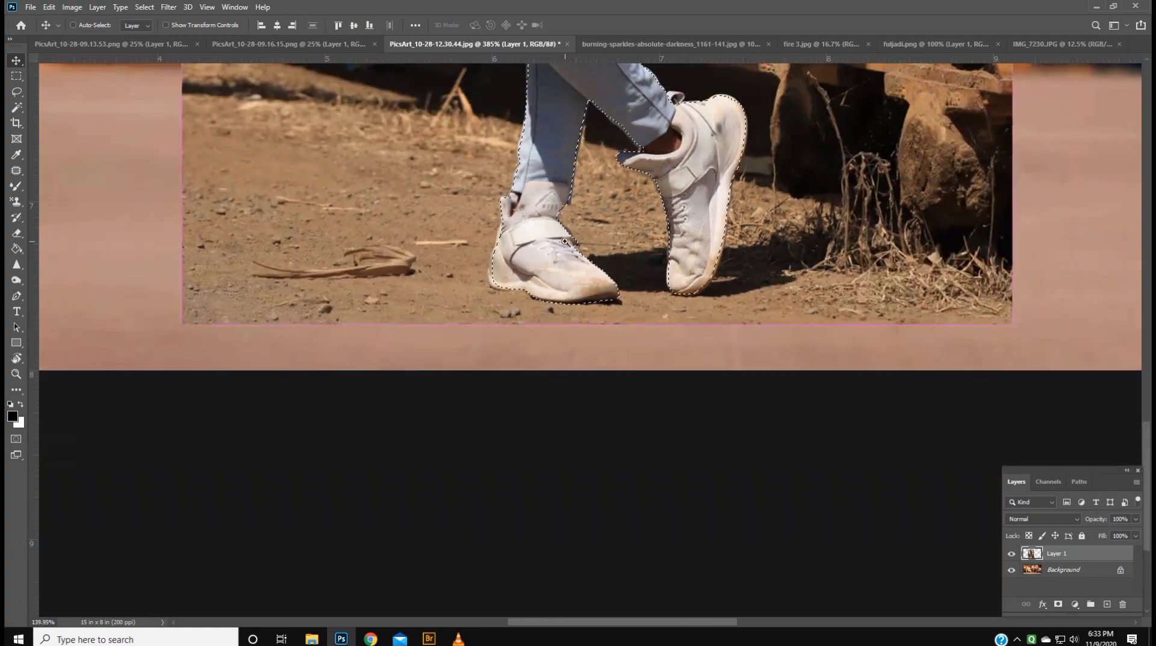
scroll(691, 336, "up", 5)
scroll(705, 422, "up", 5)
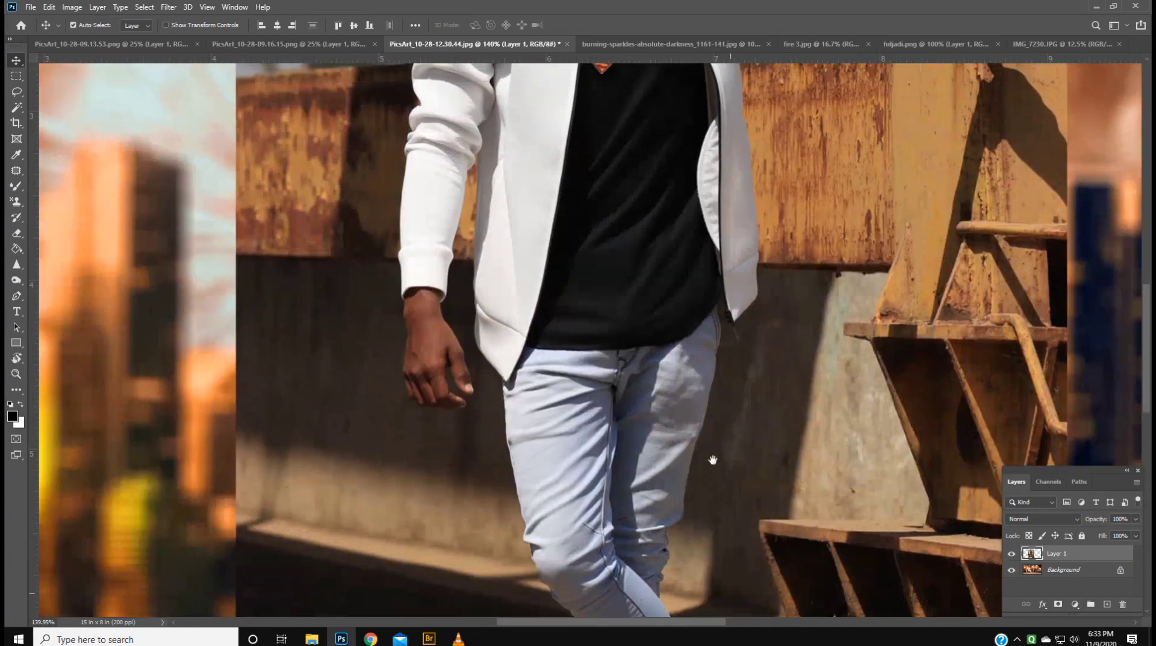
scroll(686, 393, "up", 5)
scroll(686, 393, "down", 5)
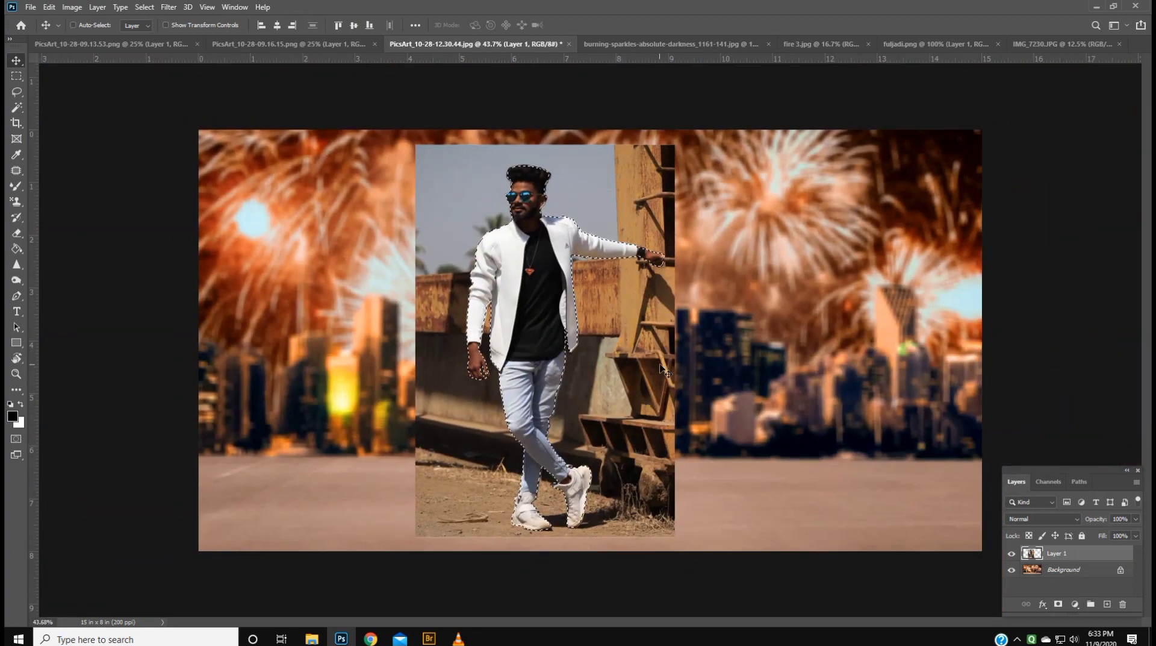
key("ctrl+j")
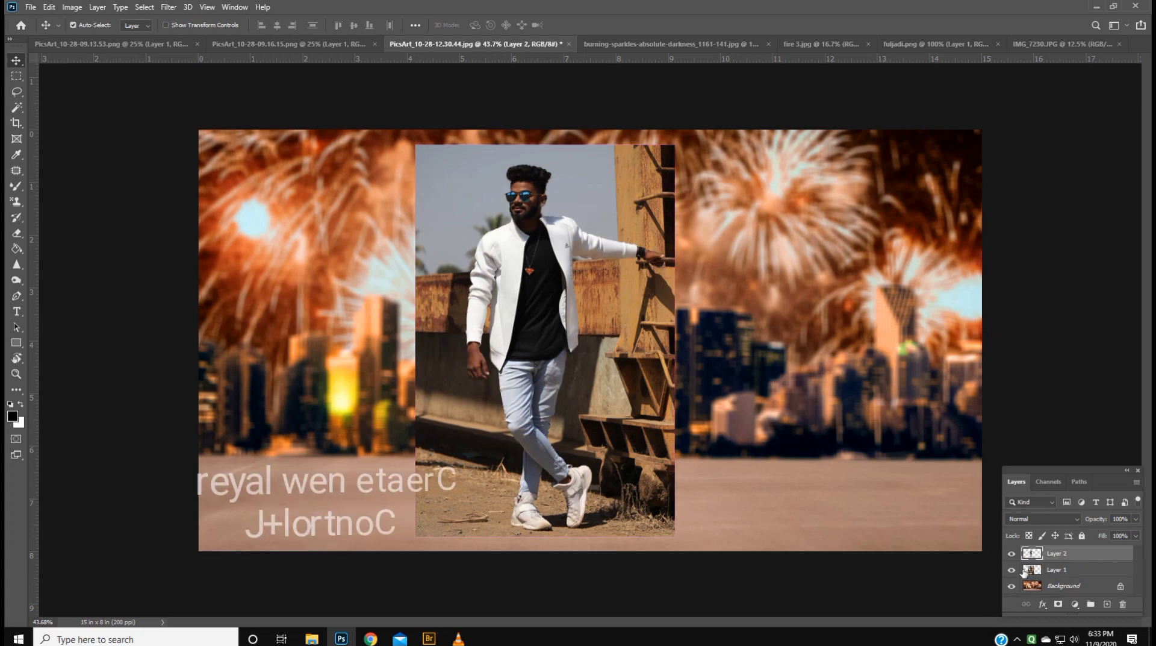
- Hide and delete the original photo layer, then make Layer 2 active
left_click(1012, 569)
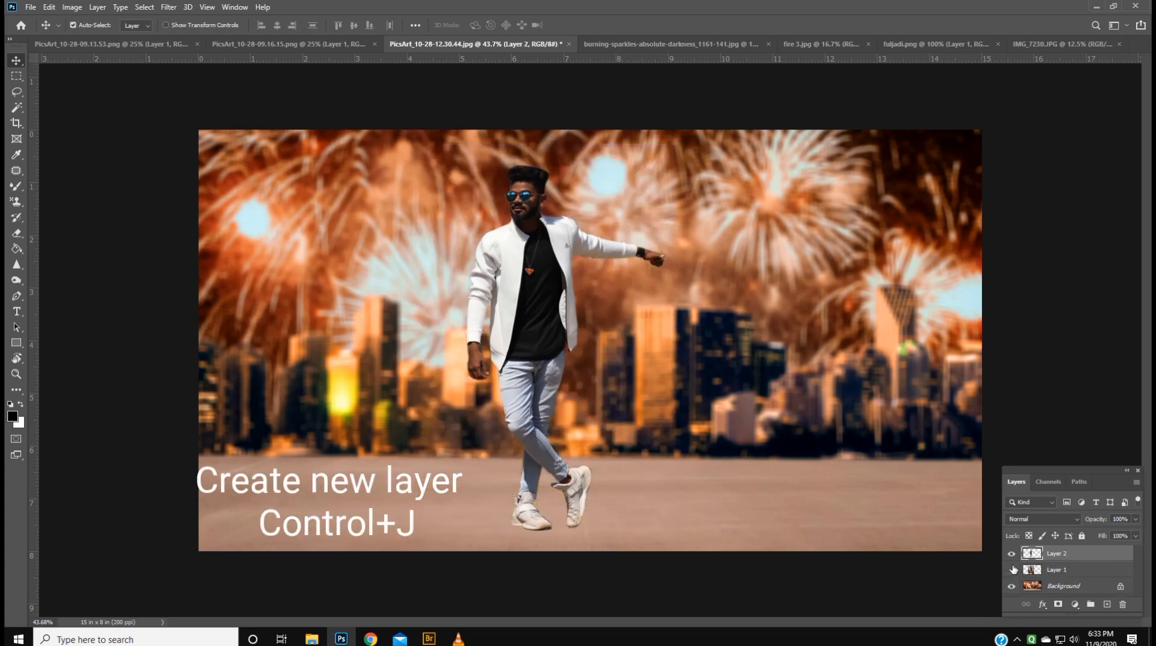
left_click(1012, 569)
left_click_drag(1060, 569, 1123, 603)
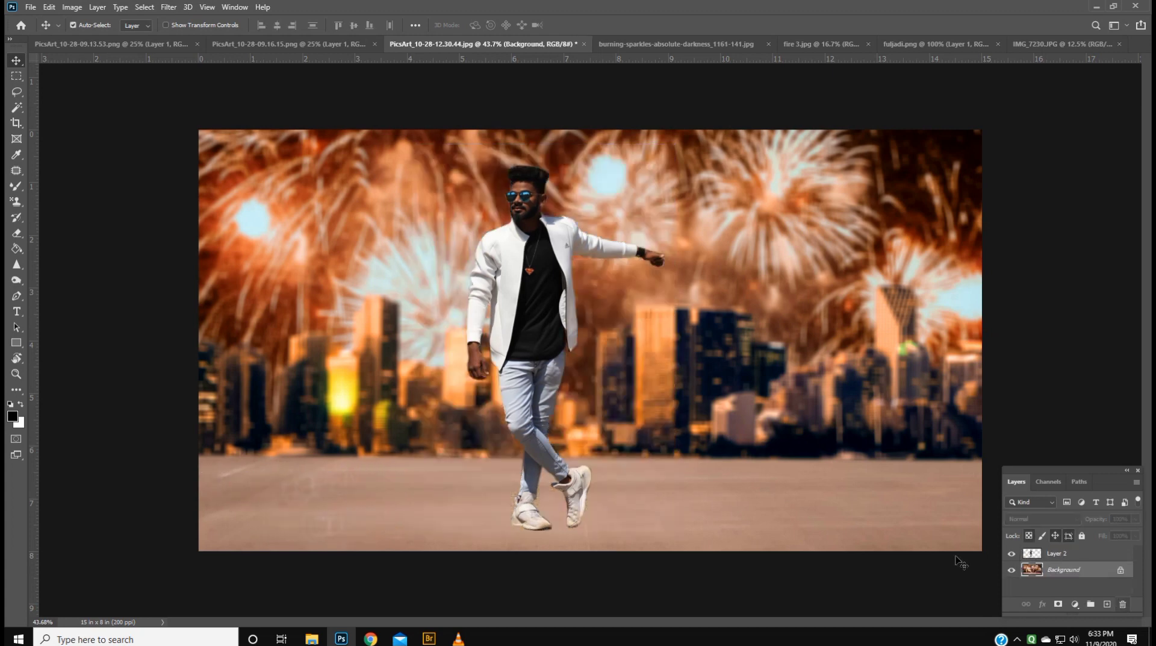
left_click(508, 280)
scroll(510, 183, "up", 3)
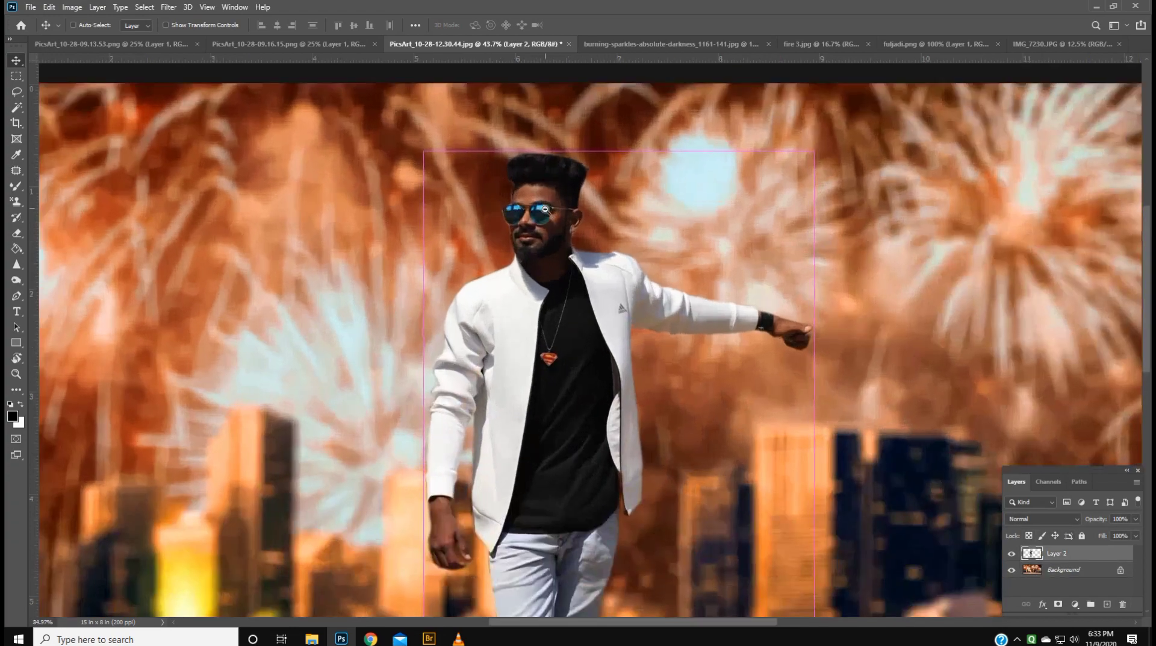
scroll(518, 183, "up", 5)
scroll(525, 182, "up", 3)
- At Print Size view, use Free Transform to scale the cut-out man down slightly
scroll(473, 182, "down", 10)
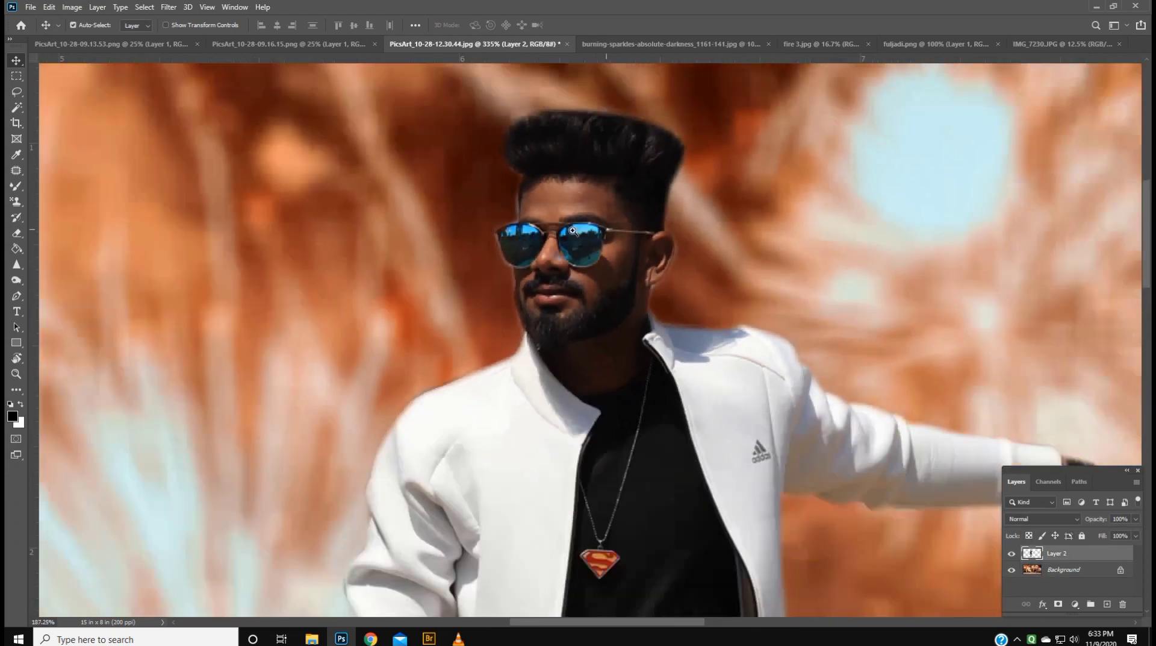
scroll(607, 348, "up", 4)
scroll(607, 348, "down", 3)
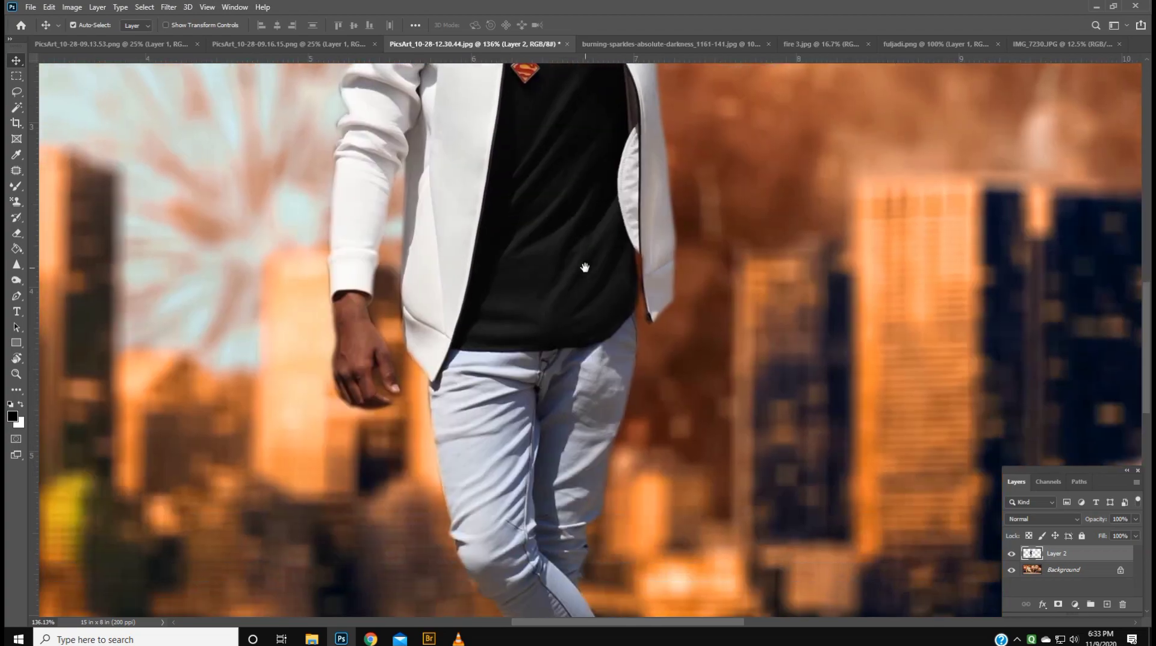
scroll(586, 266, "up", 5)
scroll(549, 398, "up", 2)
scroll(589, 297, "down", 4)
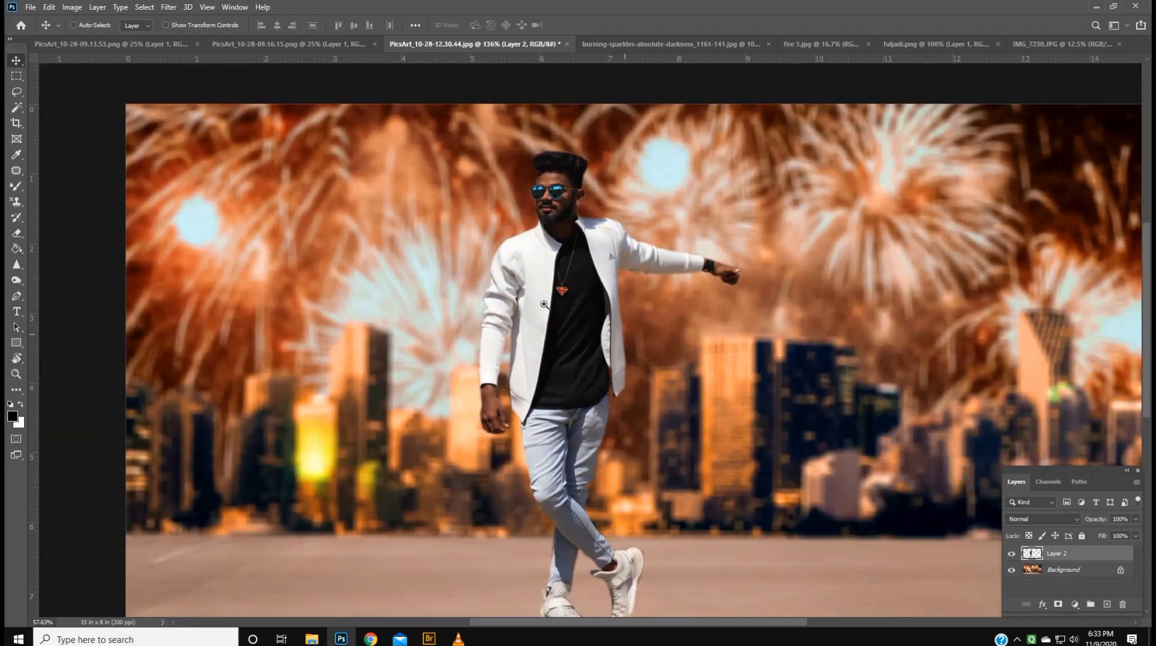
right_click(586, 284)
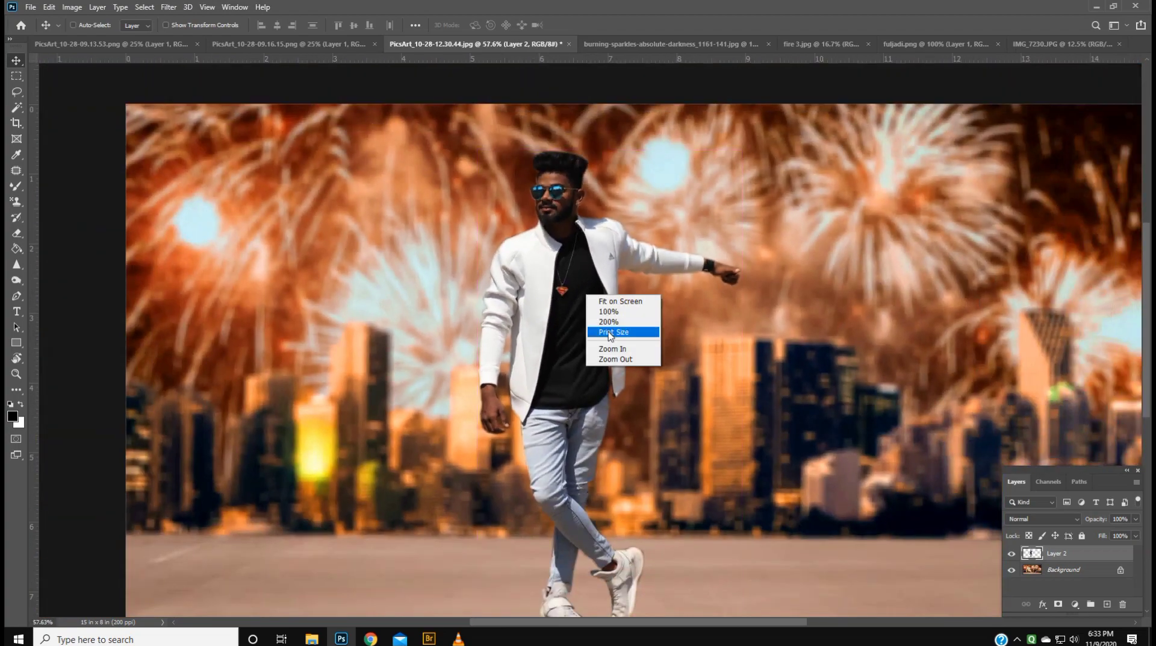
left_click(610, 335)
key("ctrl+t")
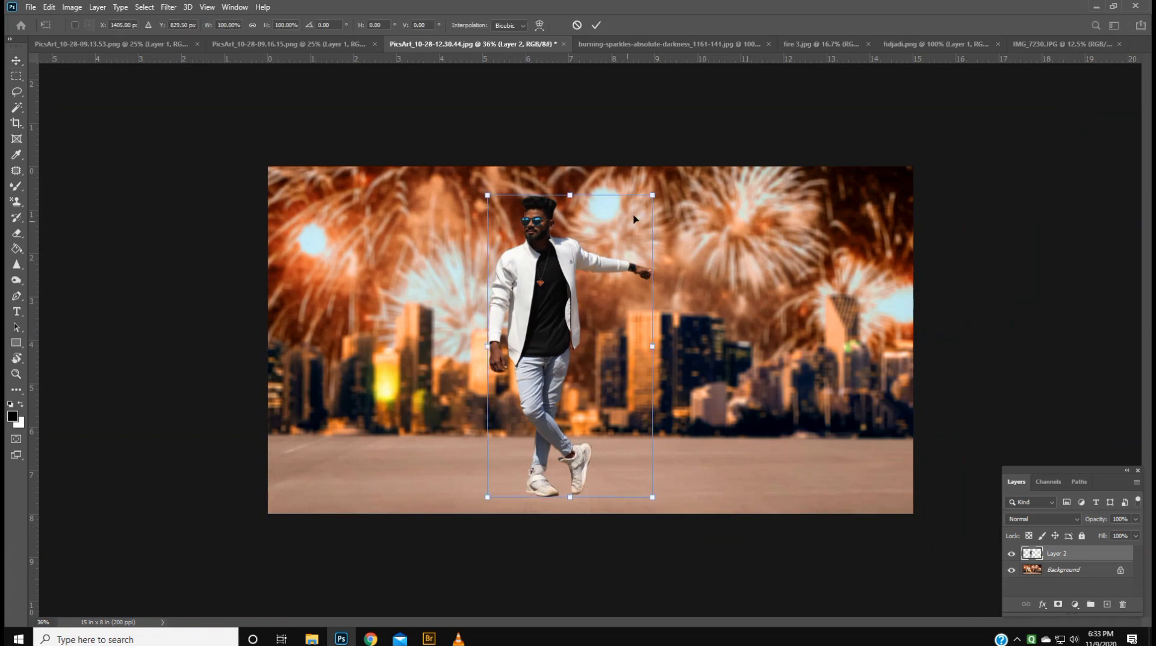
left_click_drag(653, 197, 647, 205)
key("Return")
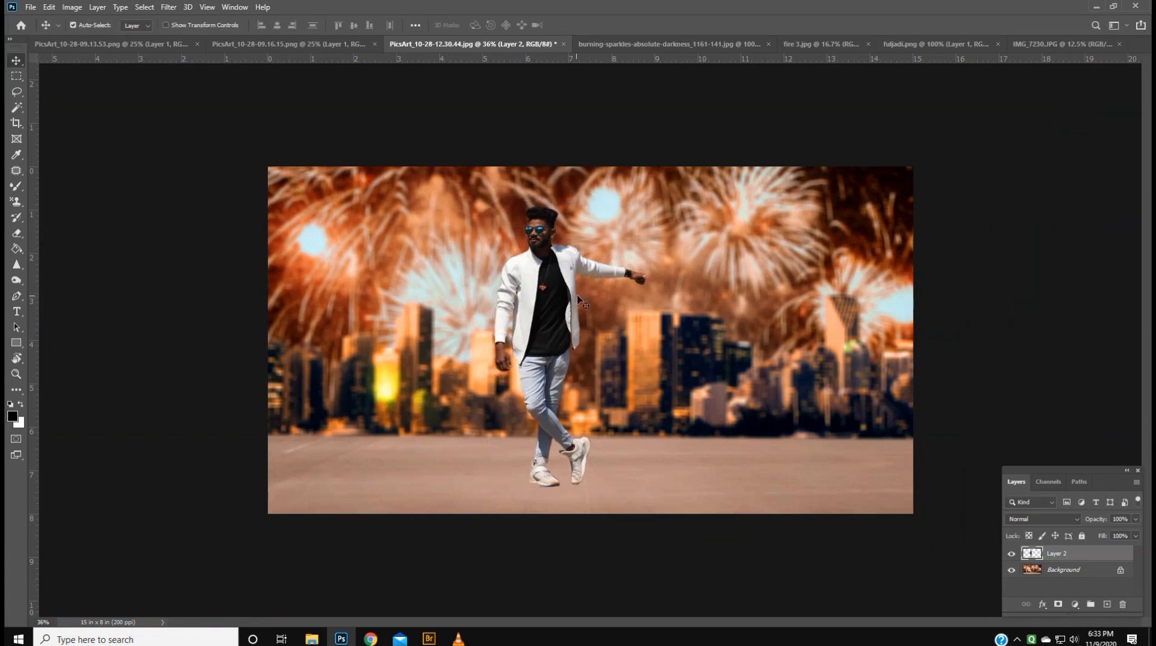
left_click(168, 7)
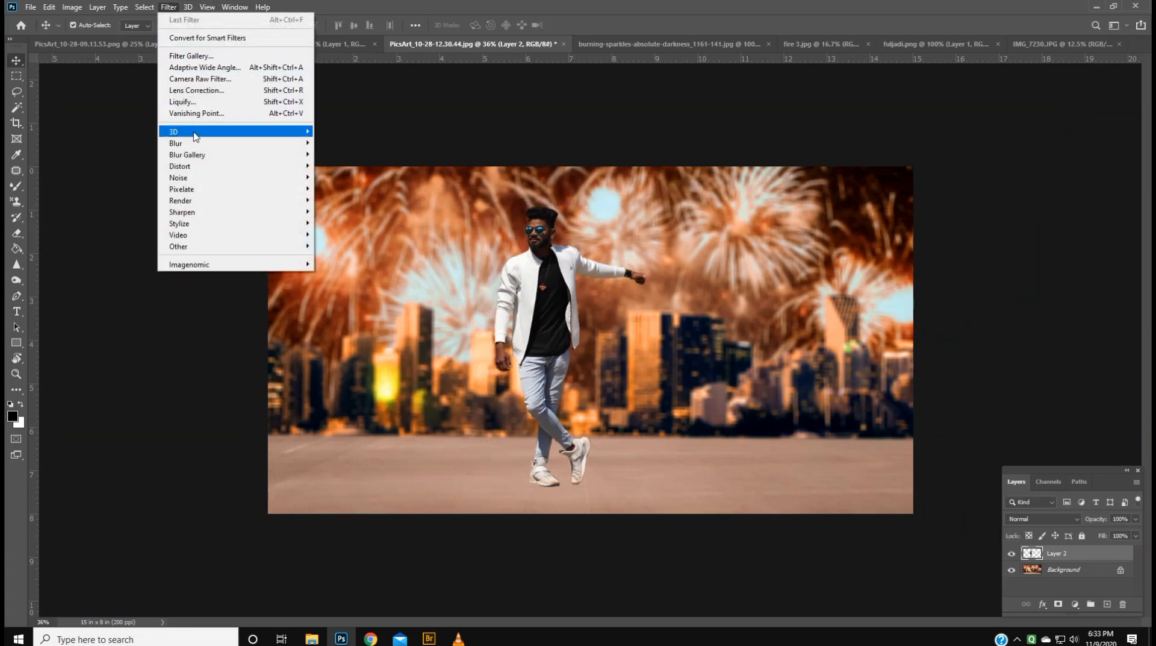
- In Camera Raw Filter, set Exposure +1.15, Highlights -60, Shadows +71, Whites +14, Blacks -55, plus slight saturation
left_click(200, 78)
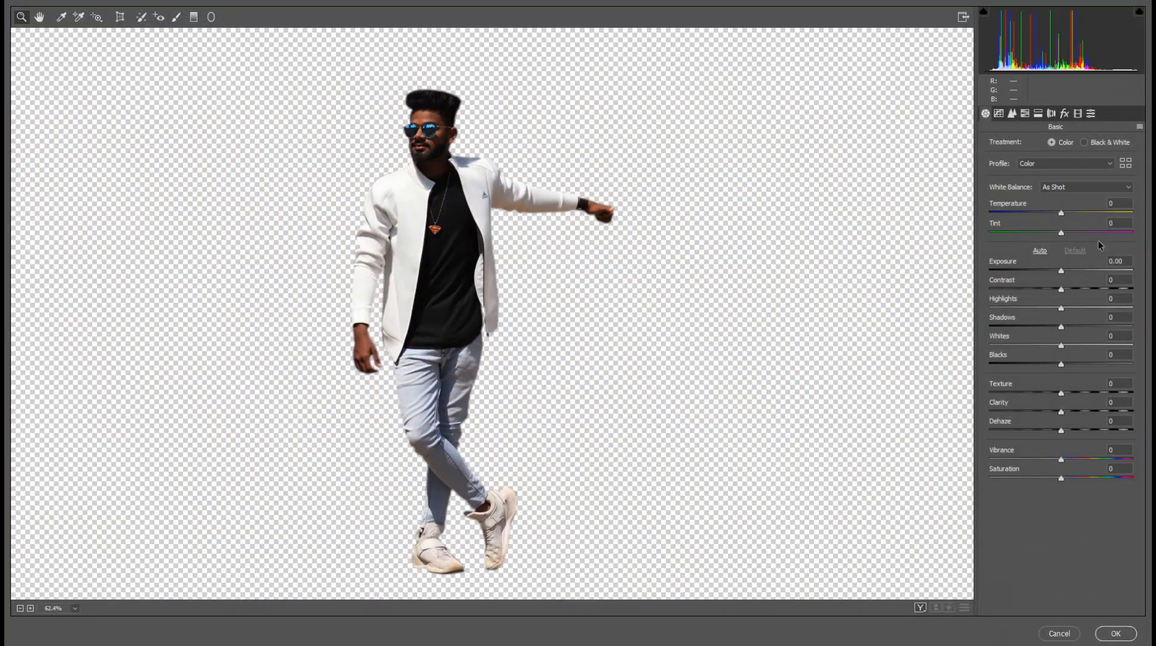
left_click(1078, 271)
left_click(1018, 308)
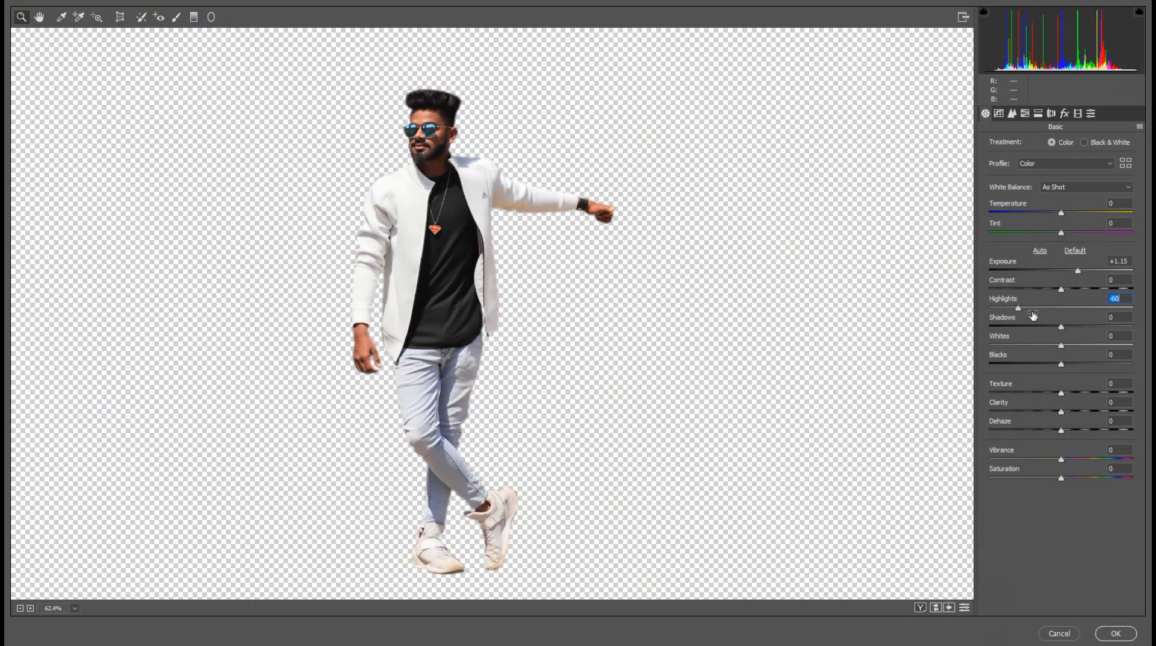
left_click(1091, 345)
left_click(1112, 327)
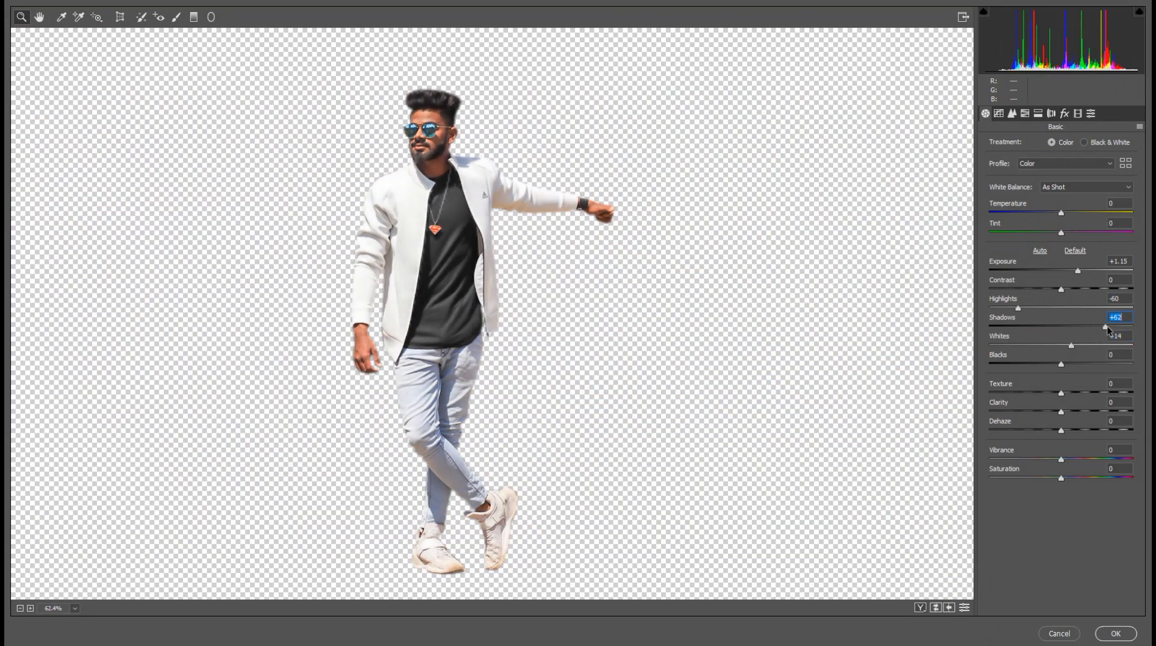
left_click(1022, 364)
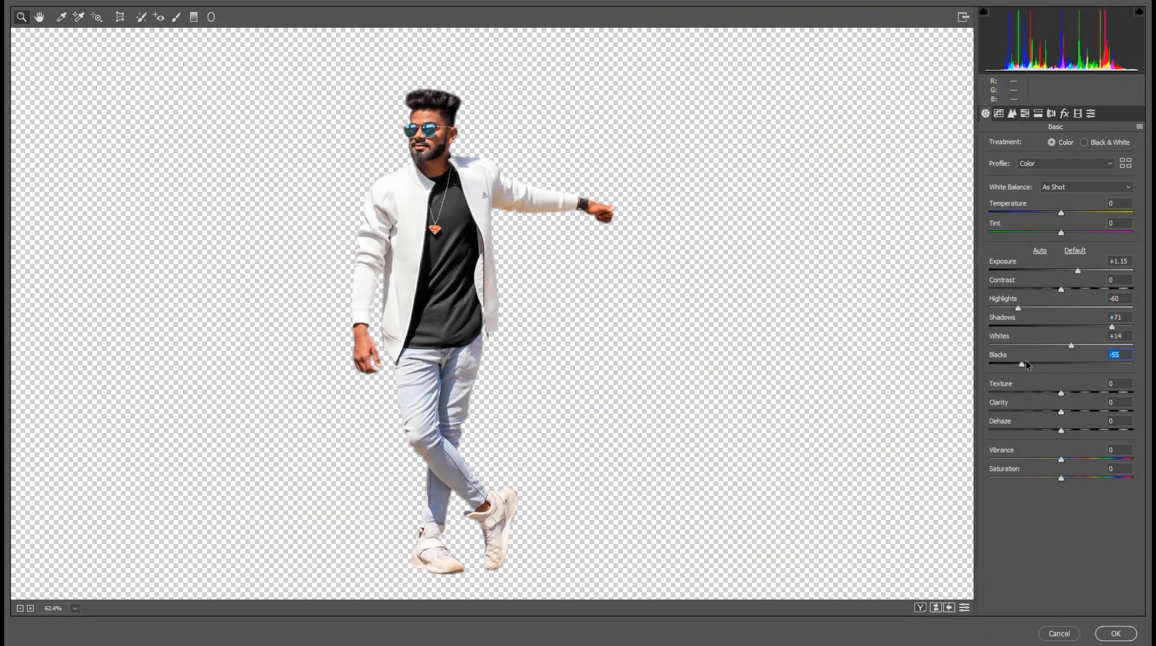
left_click(1115, 331)
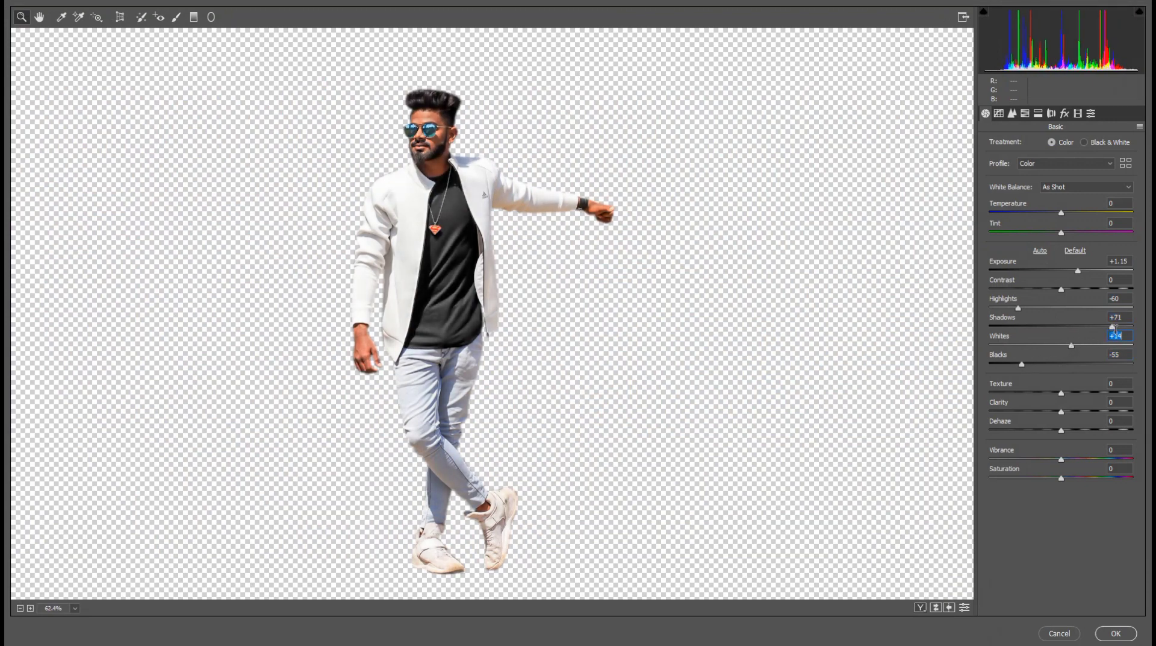
left_click(1068, 477)
- Set HSL Oranges to hue +13, saturation -16 and luminance +27
left_click(1025, 114)
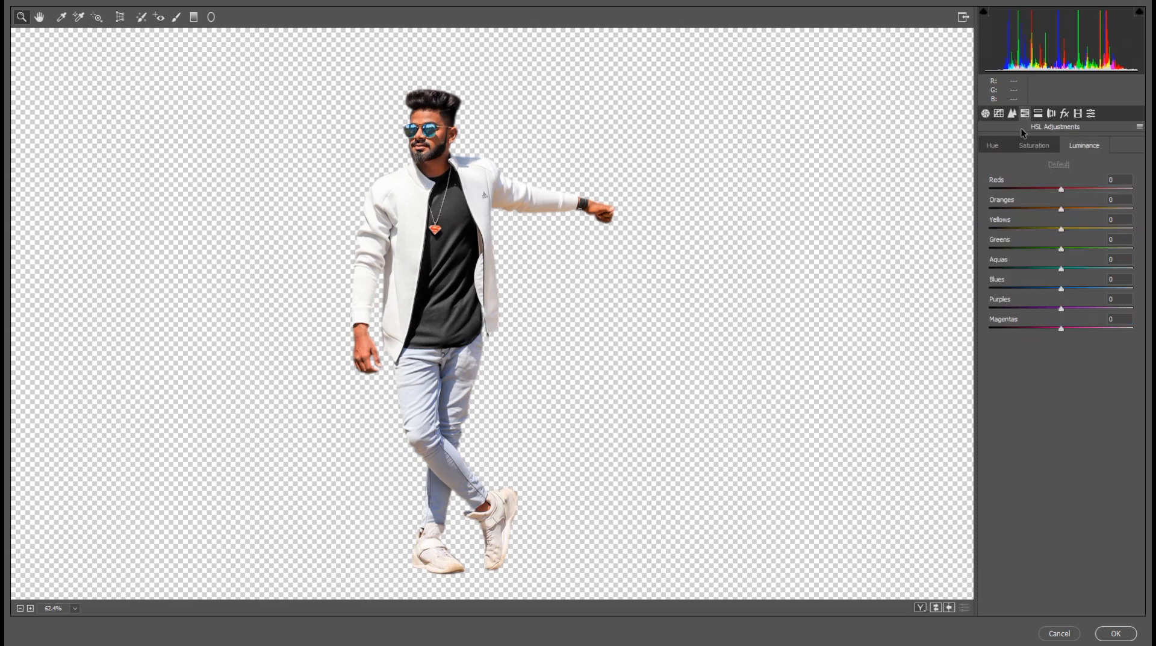
left_click(1031, 144)
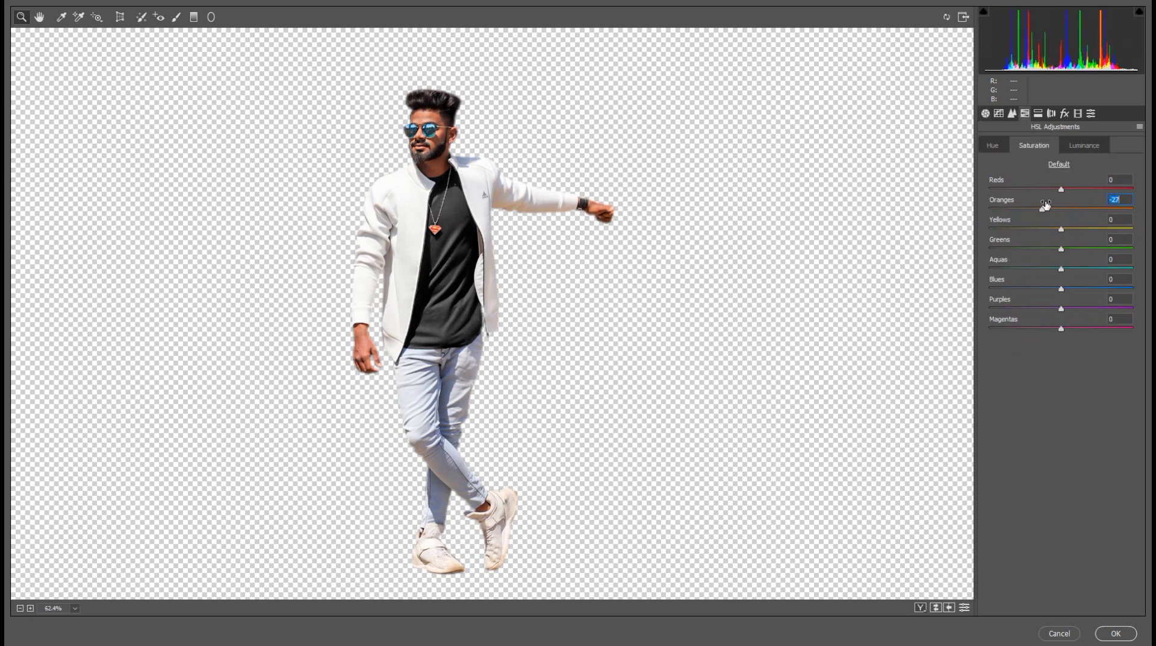
left_click(1086, 146)
left_click_drag(1061, 209, 1042, 209)
left_click(1034, 145)
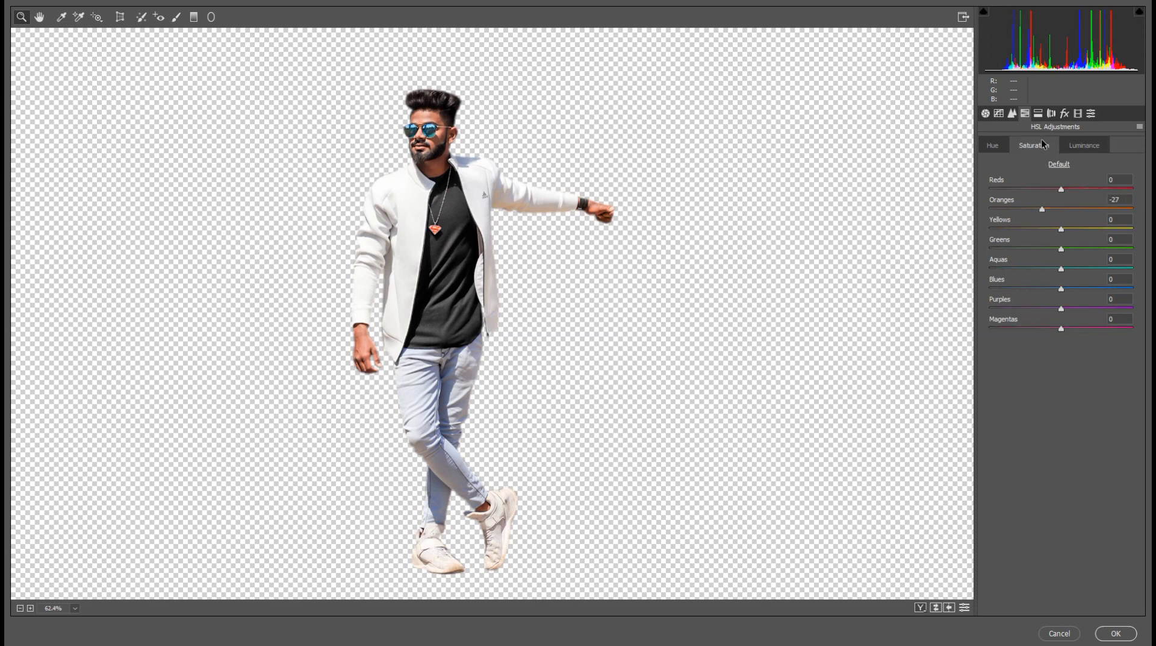
left_click(1049, 208)
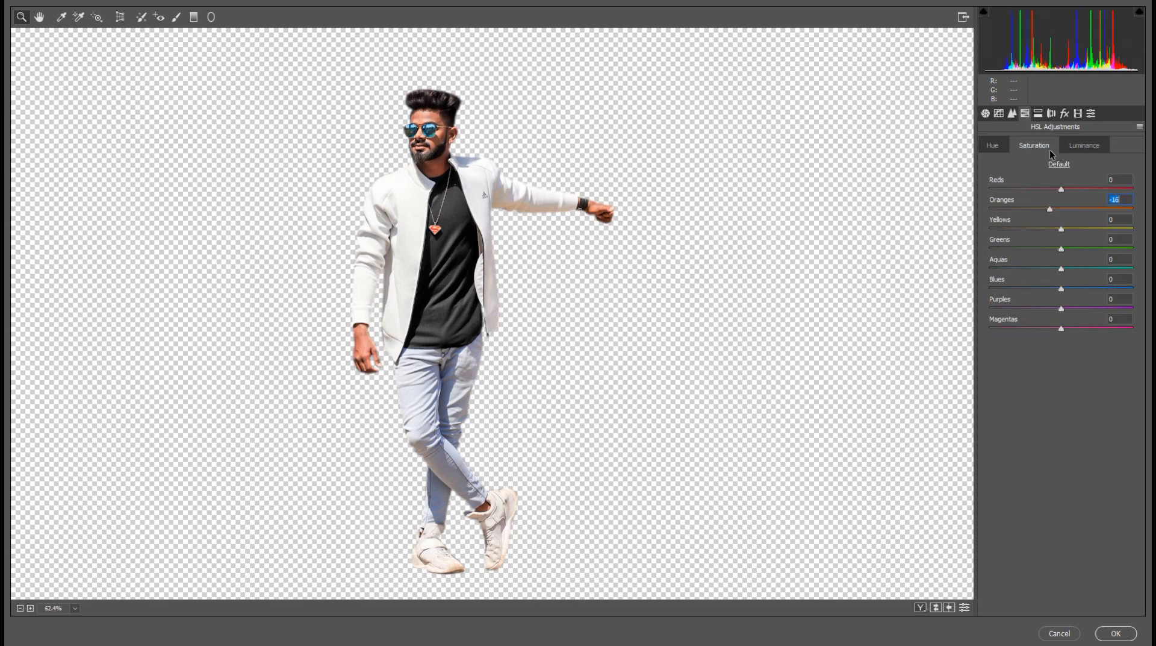
left_click(992, 146)
left_click_drag(1066, 209, 1072, 209)
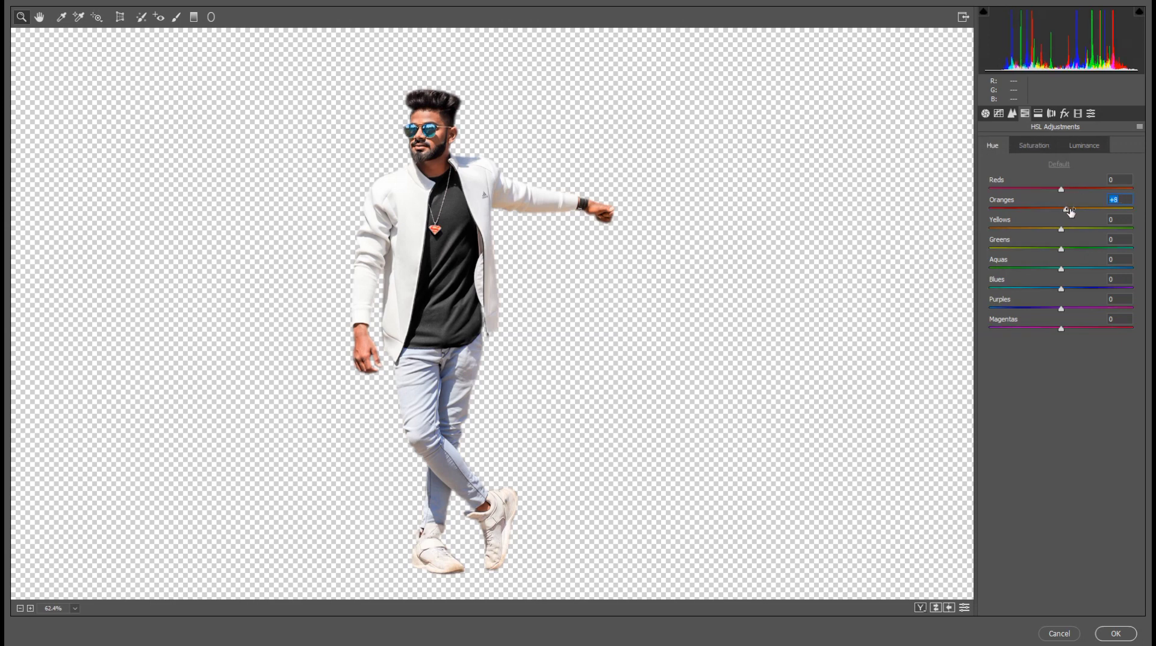
- Shift Blues hue to -71, boost Blues saturation, lower Blues luminance to -25, and apply
left_click(1061, 288)
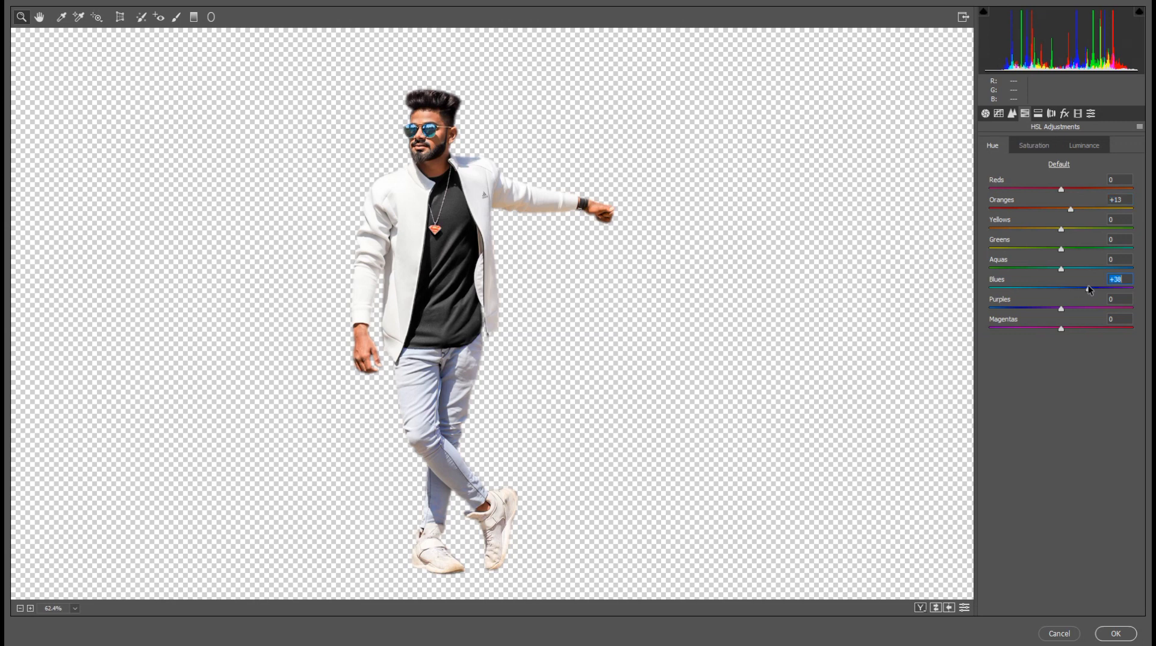
left_click(1041, 146)
mouse_move(1095, 295)
left_mouse_down()
mouse_move(1120, 287)
mouse_move(1035, 293)
left_mouse_up()
key("ctrl+alt+shift+h")
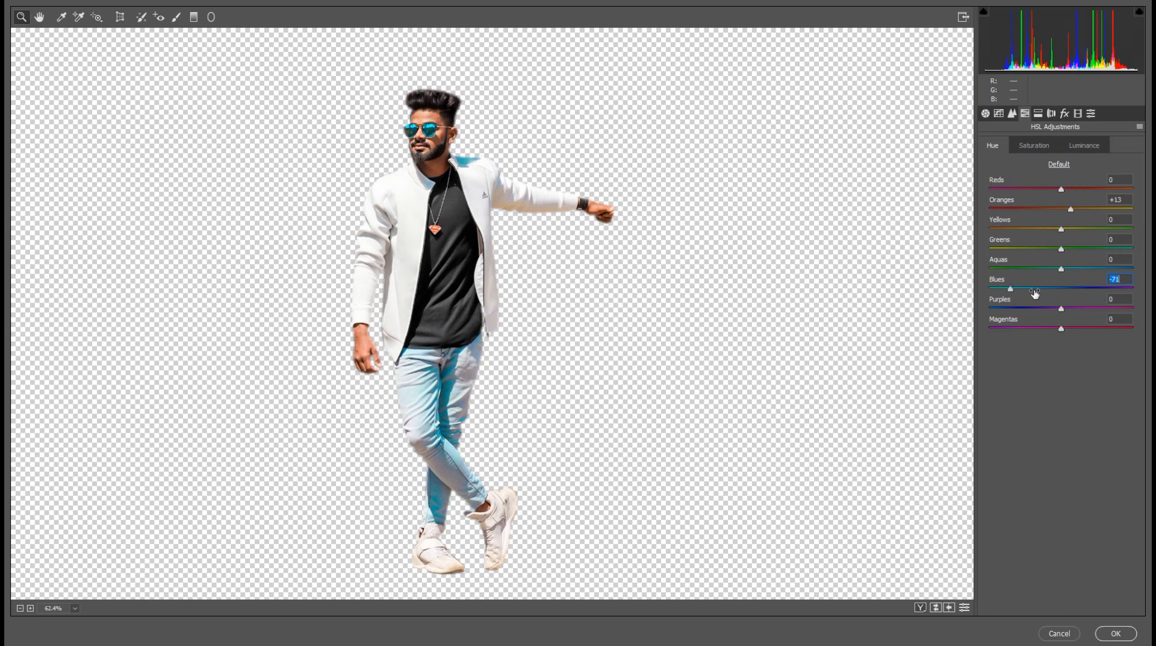
left_click(1078, 146)
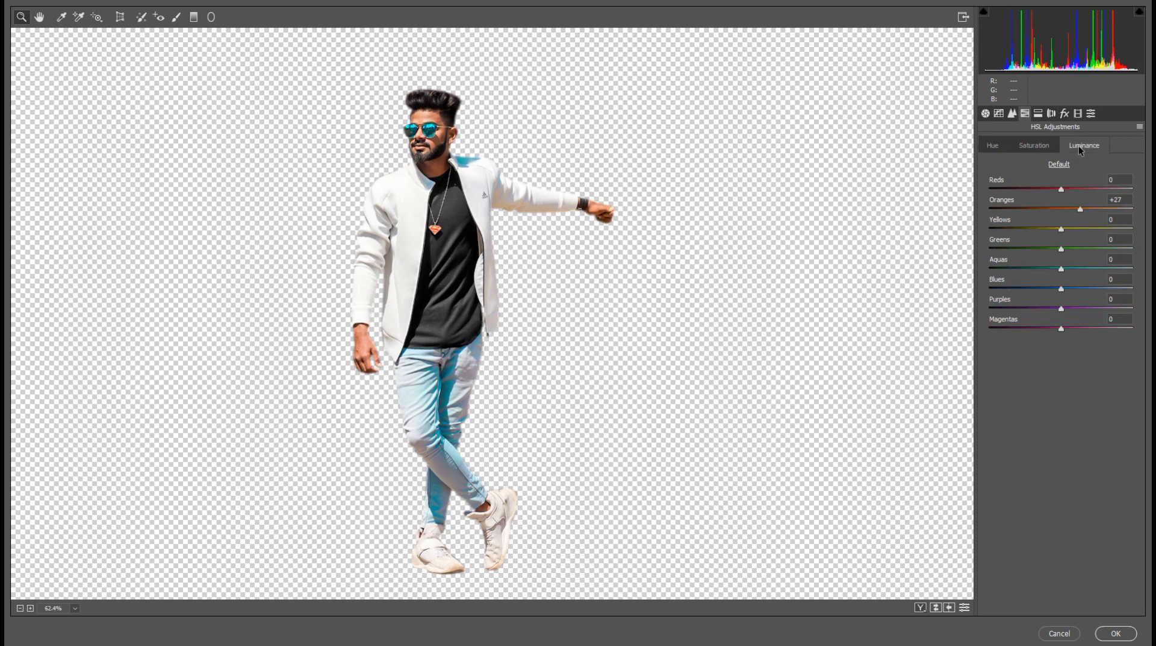
left_click(1042, 288)
left_click(1116, 633)
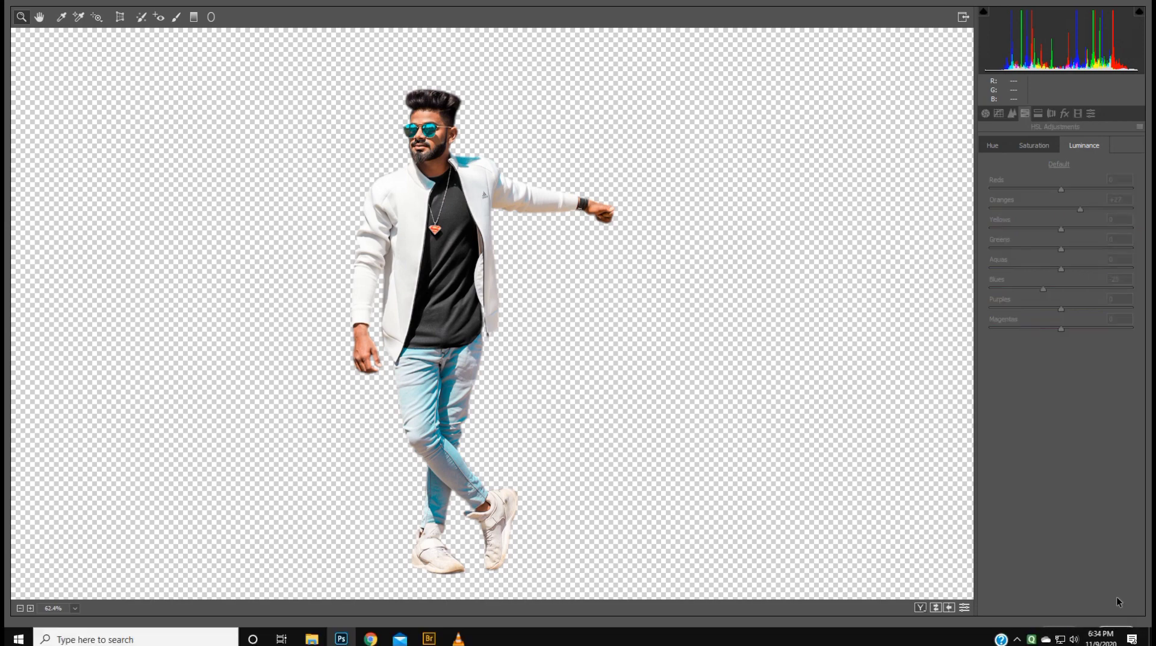
- Zoom in and launch the Imagenomic Portraiture 3 filter on the man's layer
scroll(534, 274, "up", 1)
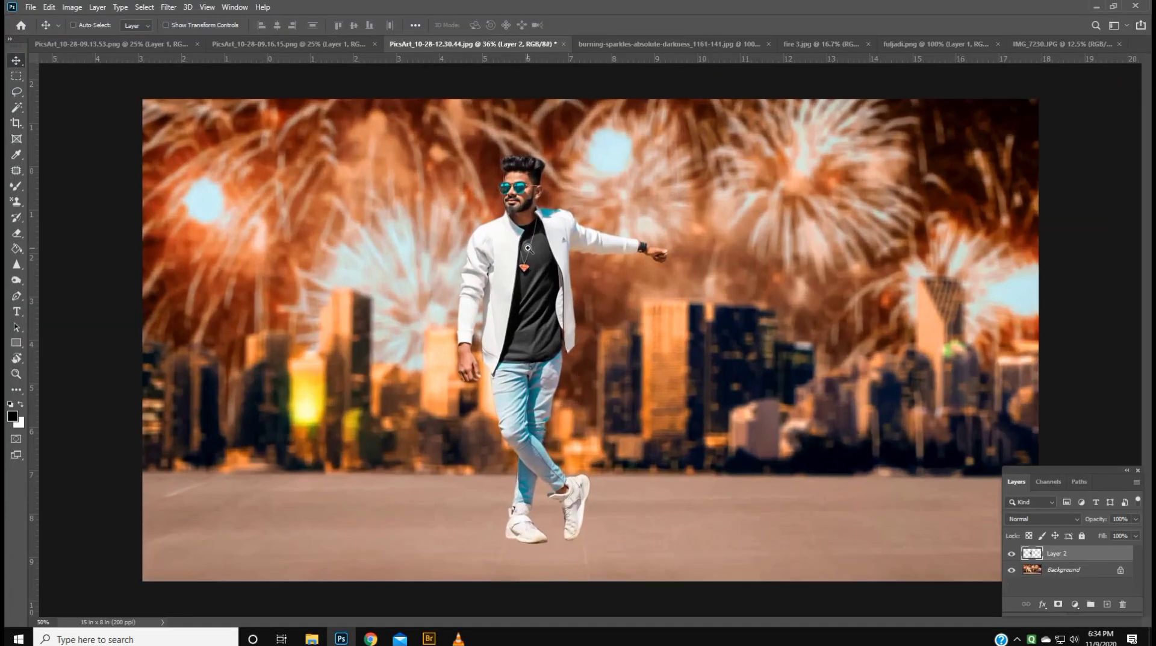
scroll(534, 274, "up", 2)
scroll(551, 232, "up", 1)
scroll(550, 232, "up", 1)
scroll(551, 232, "up", 1)
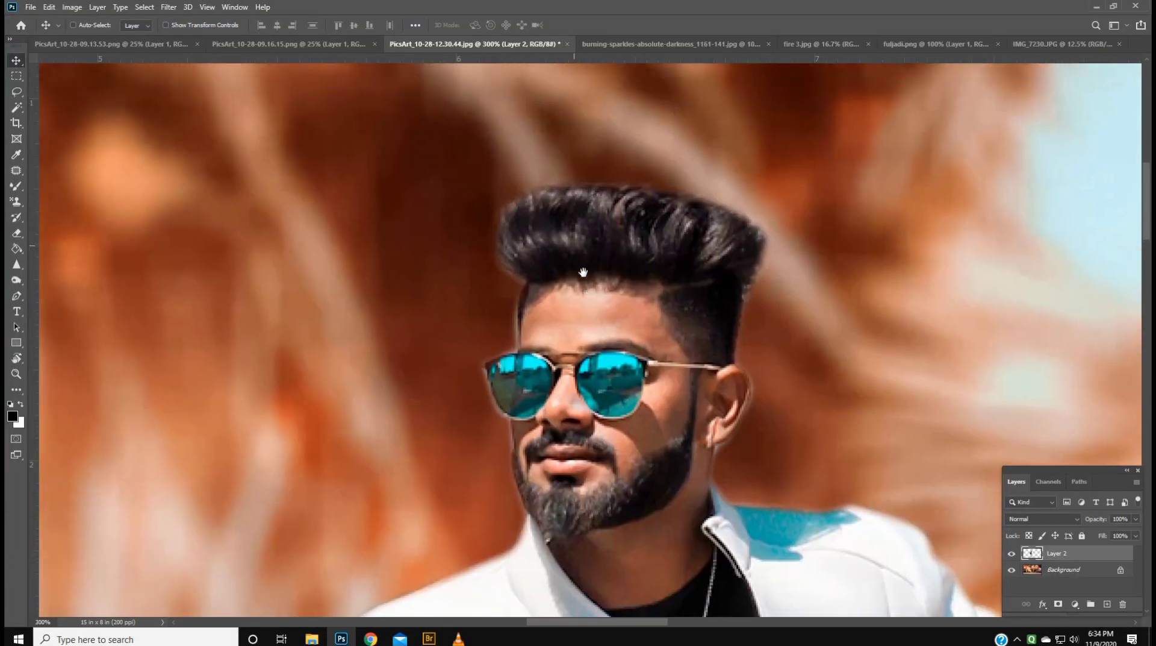
left_click(169, 8)
mouse_move(190, 264)
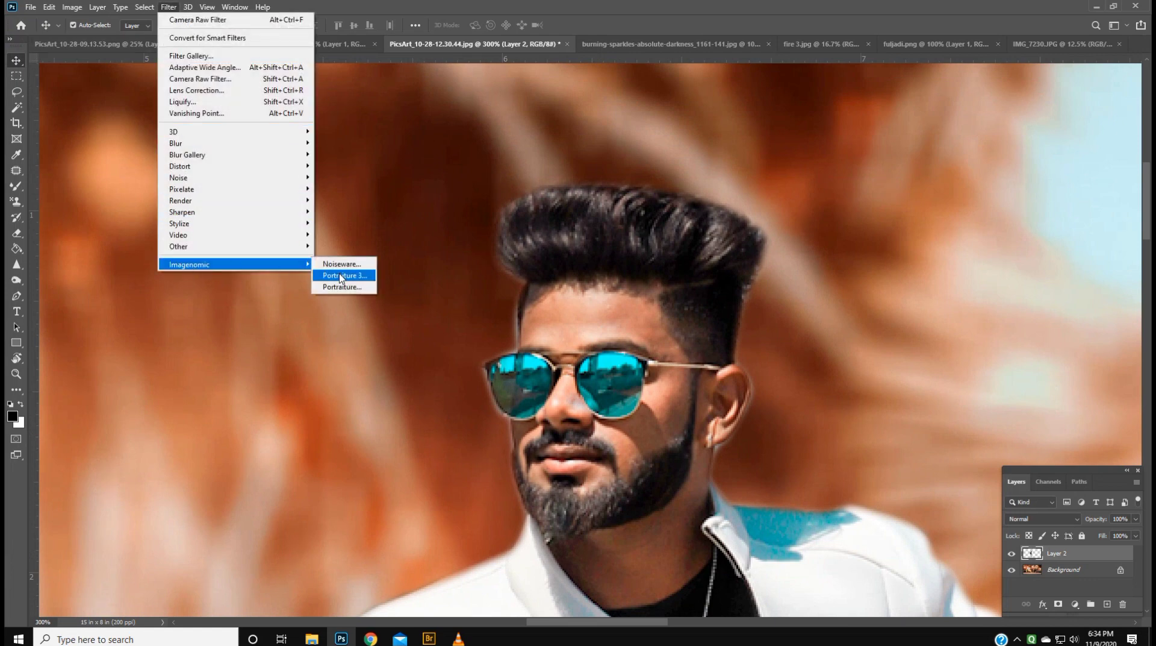
left_click(342, 275)
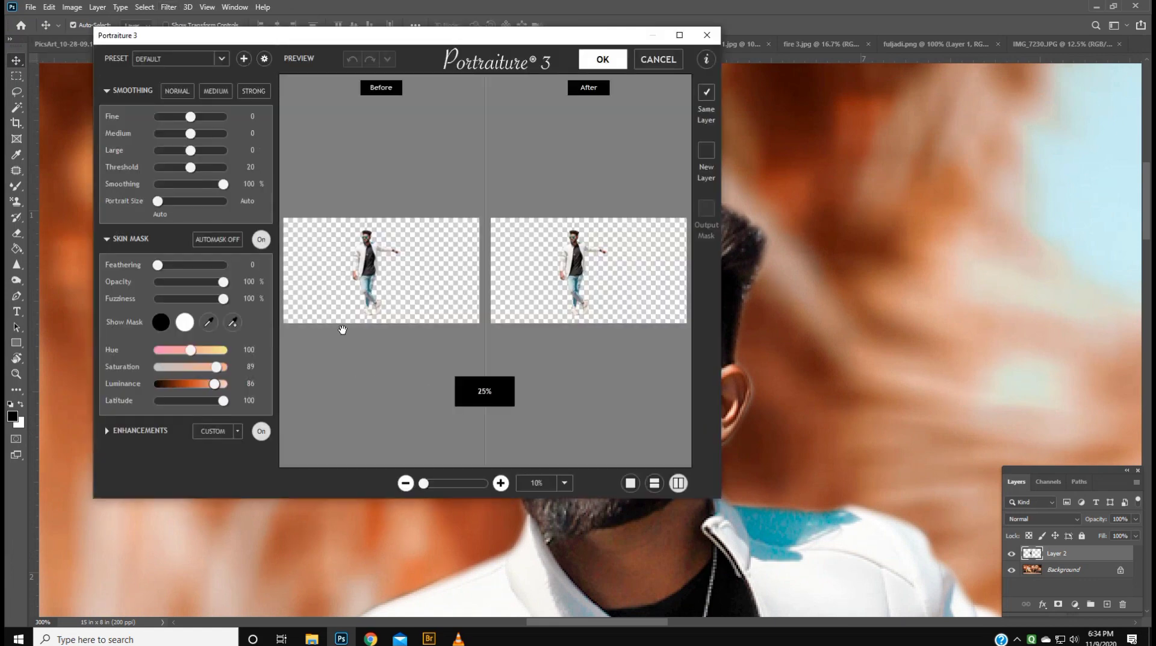
- Sample the man's facial skin for the Portraiture mask, apply the smoothing, and fit the view
left_click(568, 236)
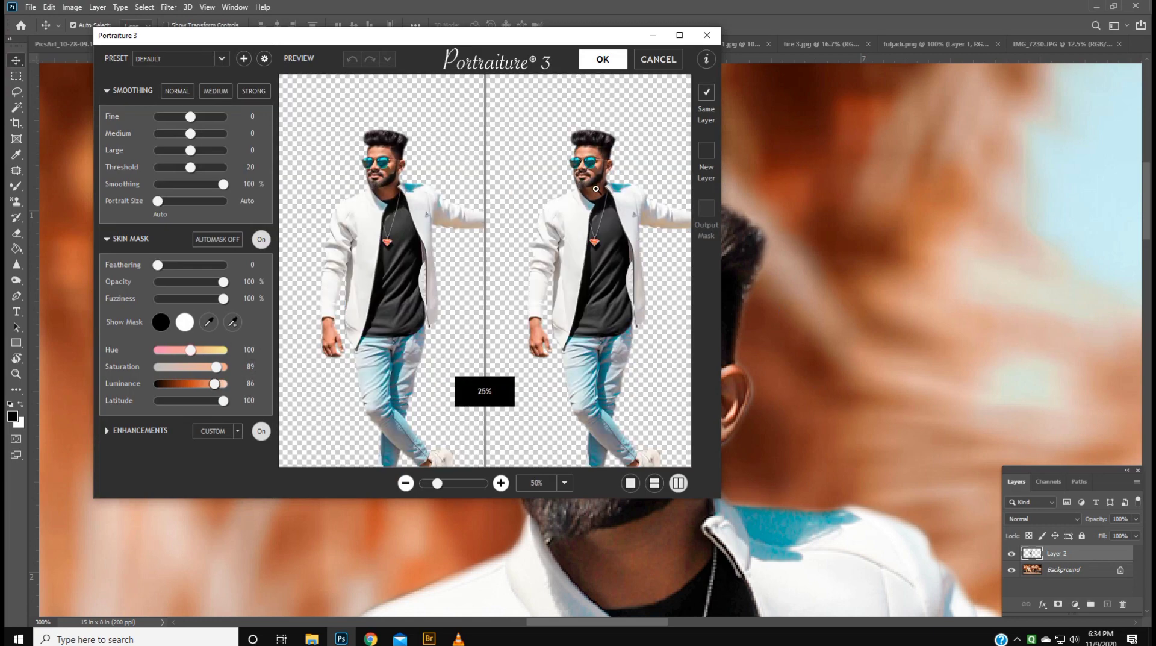
left_click(598, 190)
left_click(232, 321)
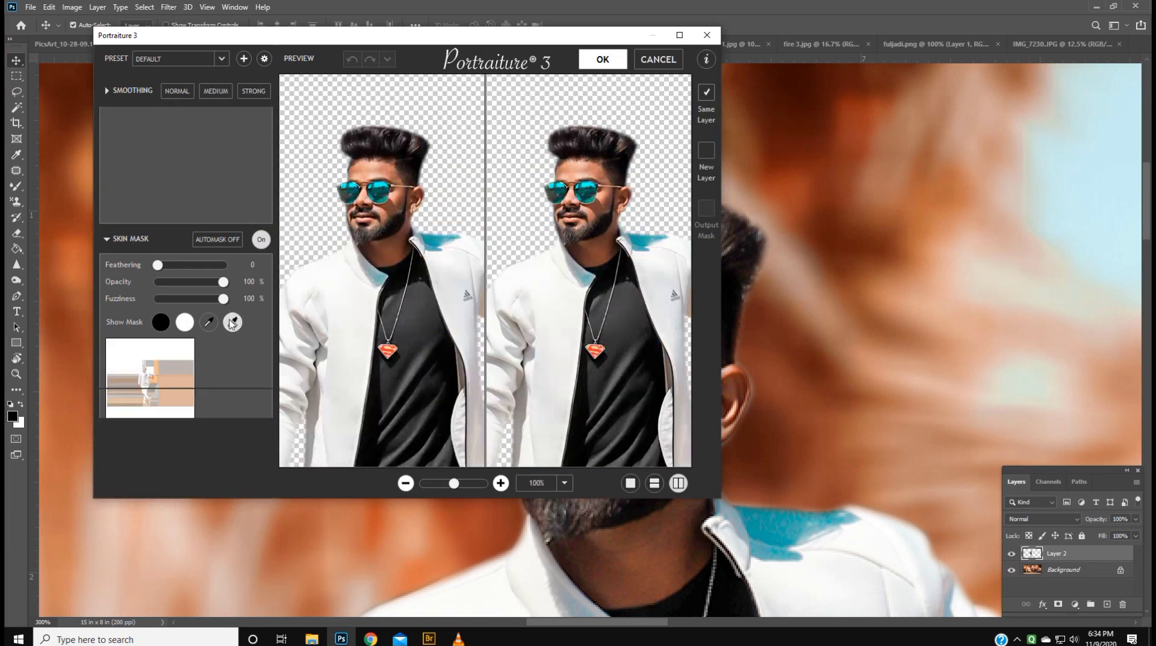
left_click(577, 167)
key("Return")
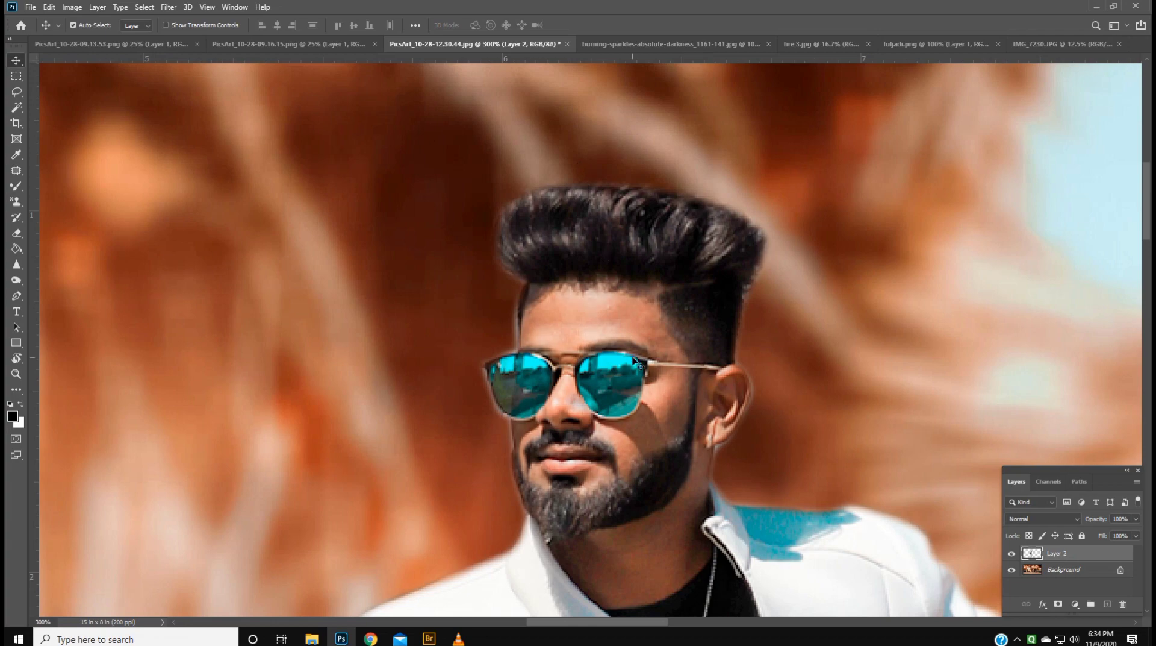
key("ctrl+0")
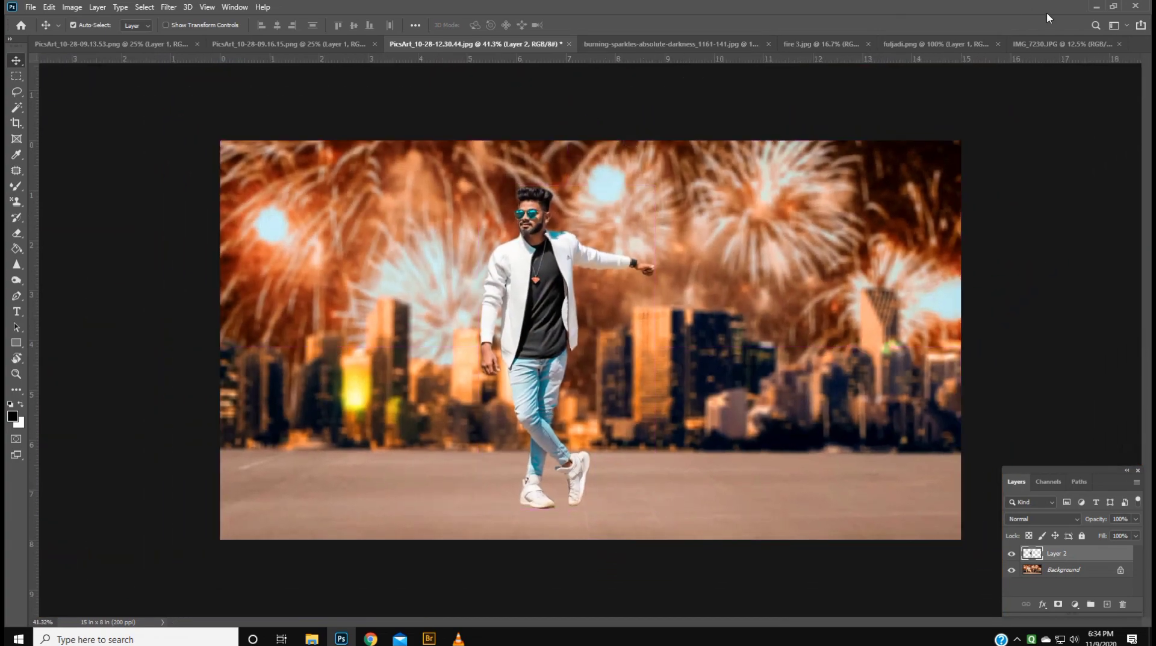
- Drag the DIWALI letters from their document into the fireworks composite
left_click(937, 42)
left_click(809, 48)
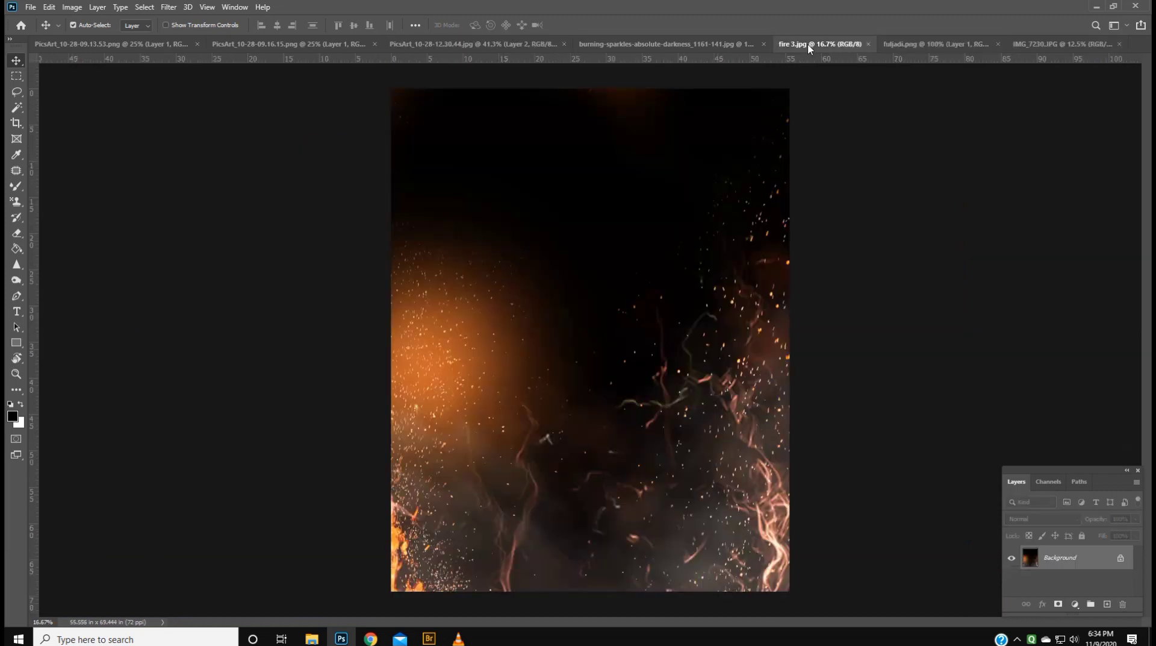
left_click(699, 49)
left_click(479, 45)
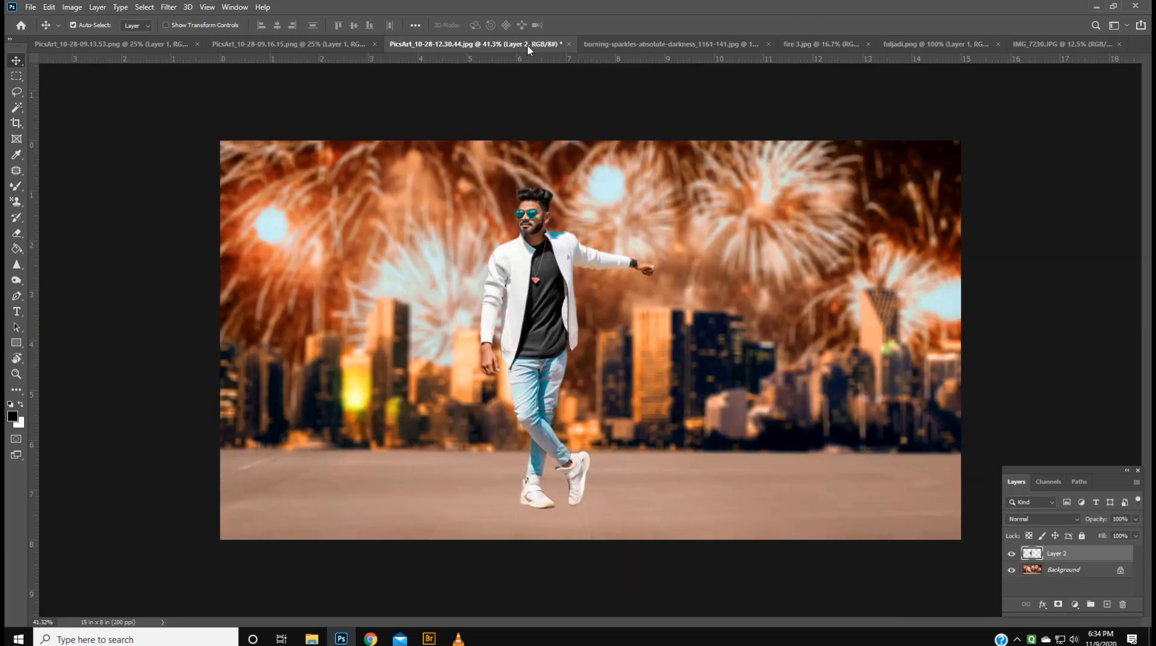
left_click(239, 56)
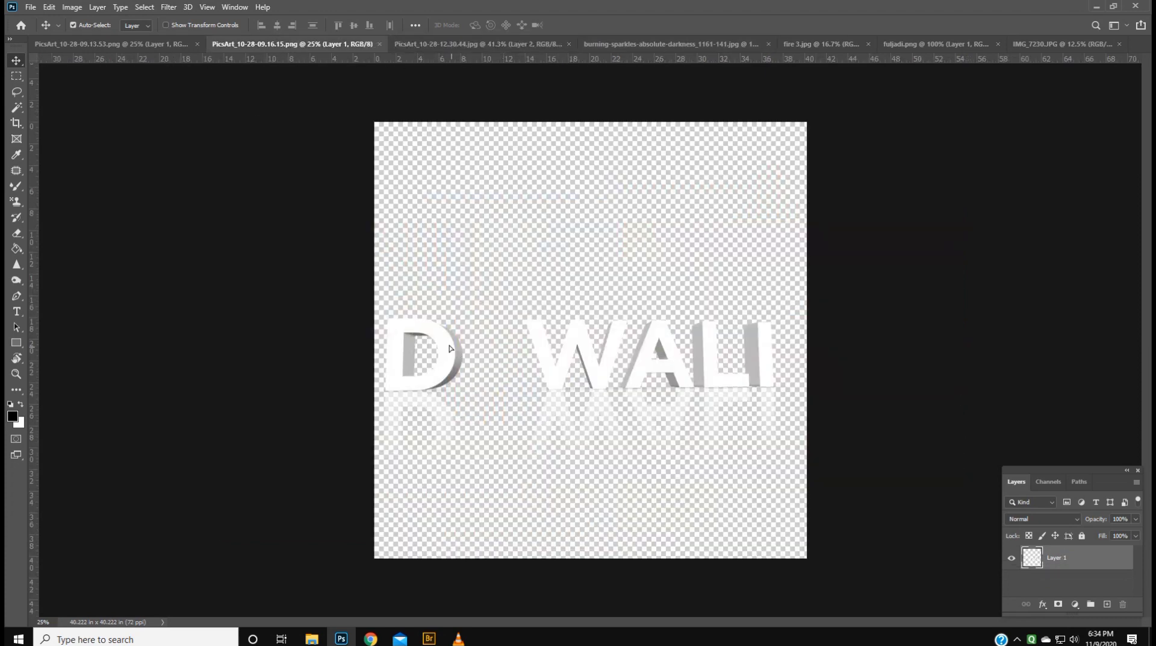
left_click_drag(449, 348, 627, 398)
- Position the DIWALI letters on the pavement and move the man left into the D–W gap
key("ctrl+t")
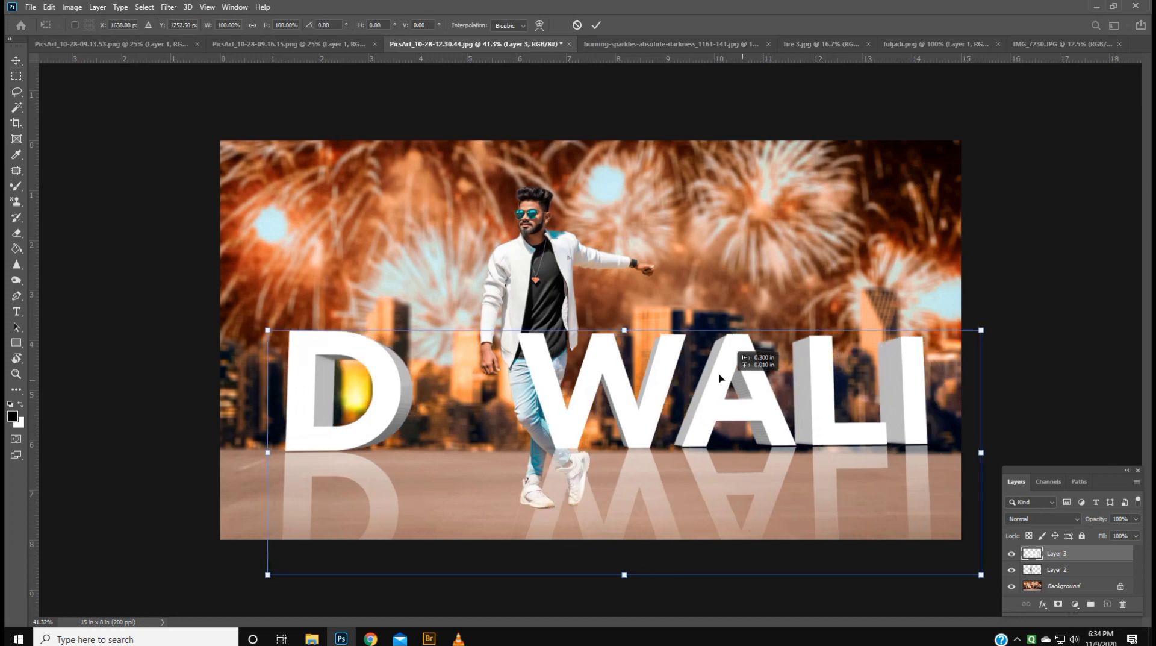
left_click_drag(668, 394, 732, 405)
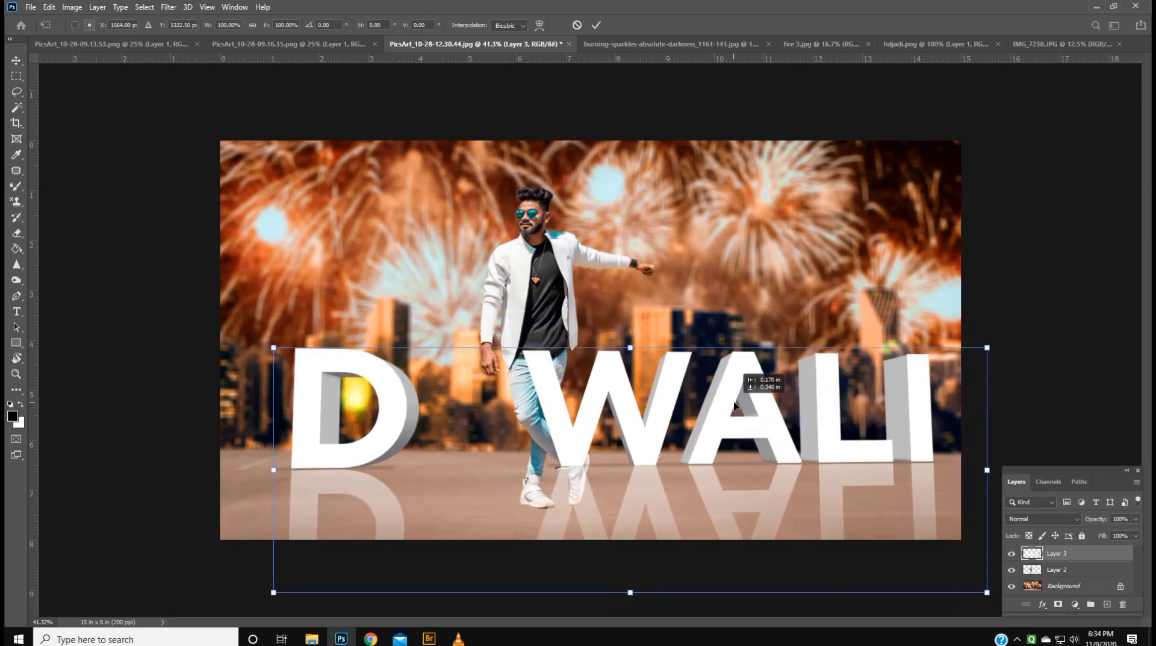
left_click_drag(731, 405, 743, 385)
key("Return")
key("ctrl+z")
left_click_drag(555, 292, 482, 288)
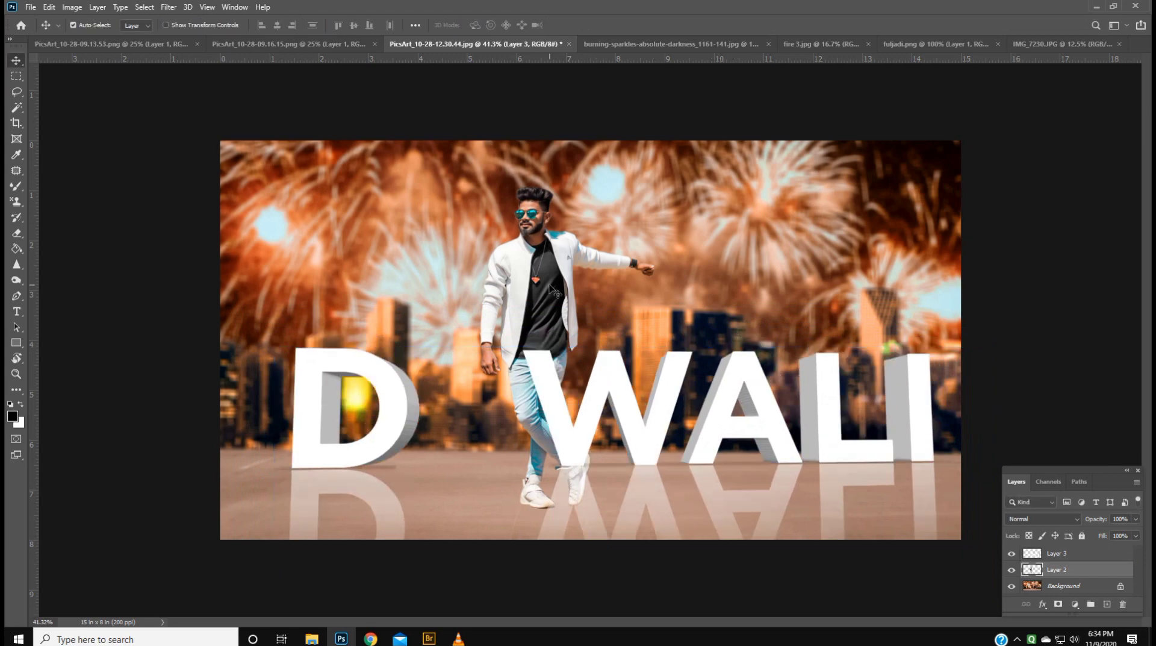
- Scale the man to about 92.6%, tilt him slightly, and lower him onto the ground
key("ctrl+t")
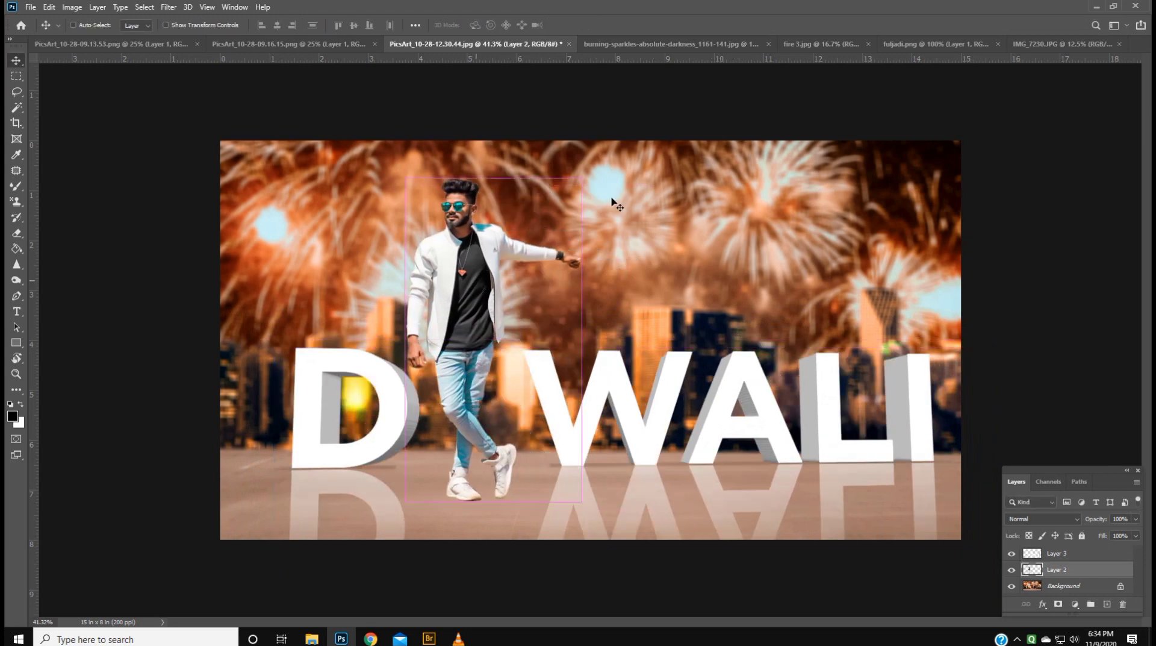
left_click_drag(581, 179, 568, 201)
left_click_drag(517, 262, 527, 257)
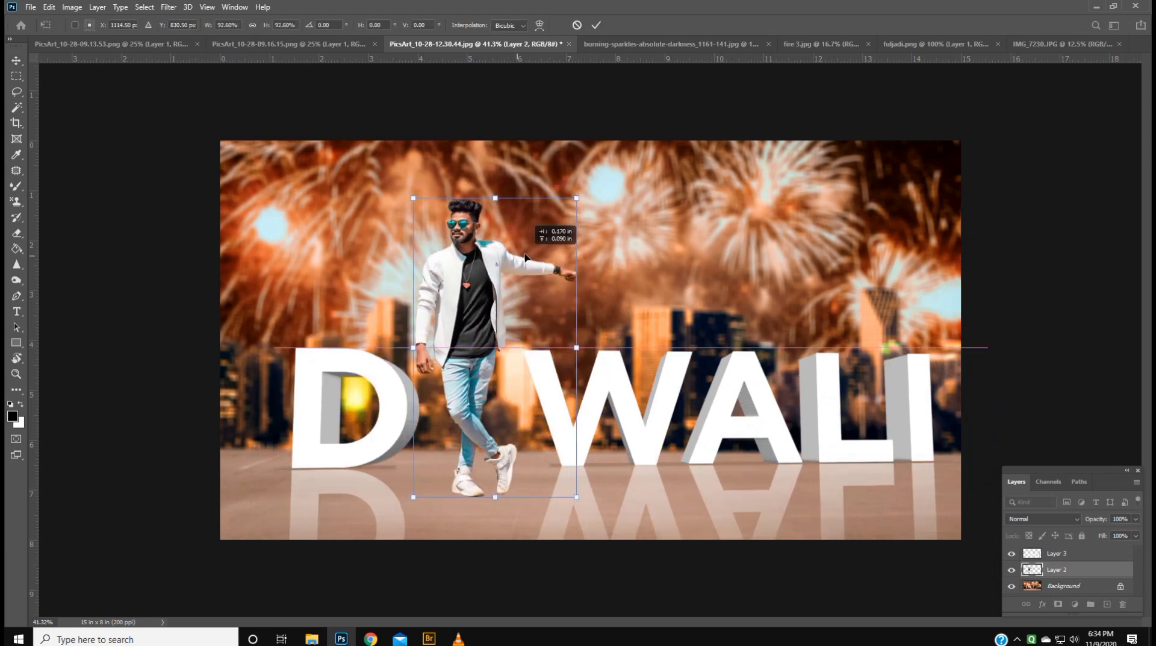
left_click_drag(671, 201, 670, 220)
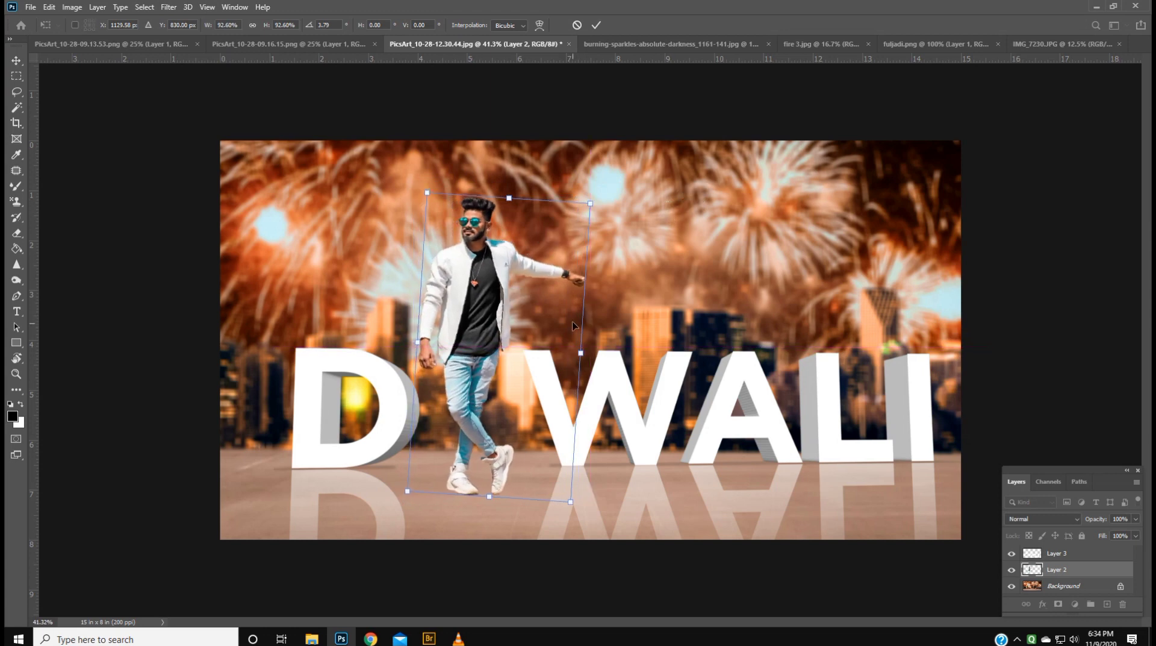
key("Return")
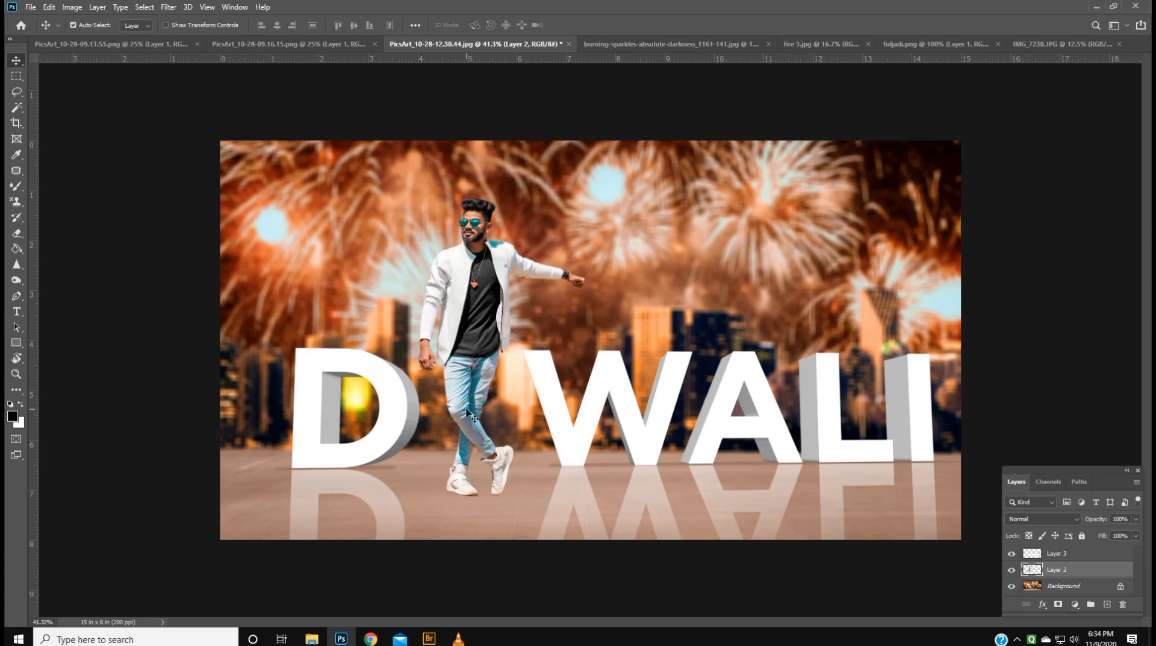
left_click_drag(482, 360, 483, 369)
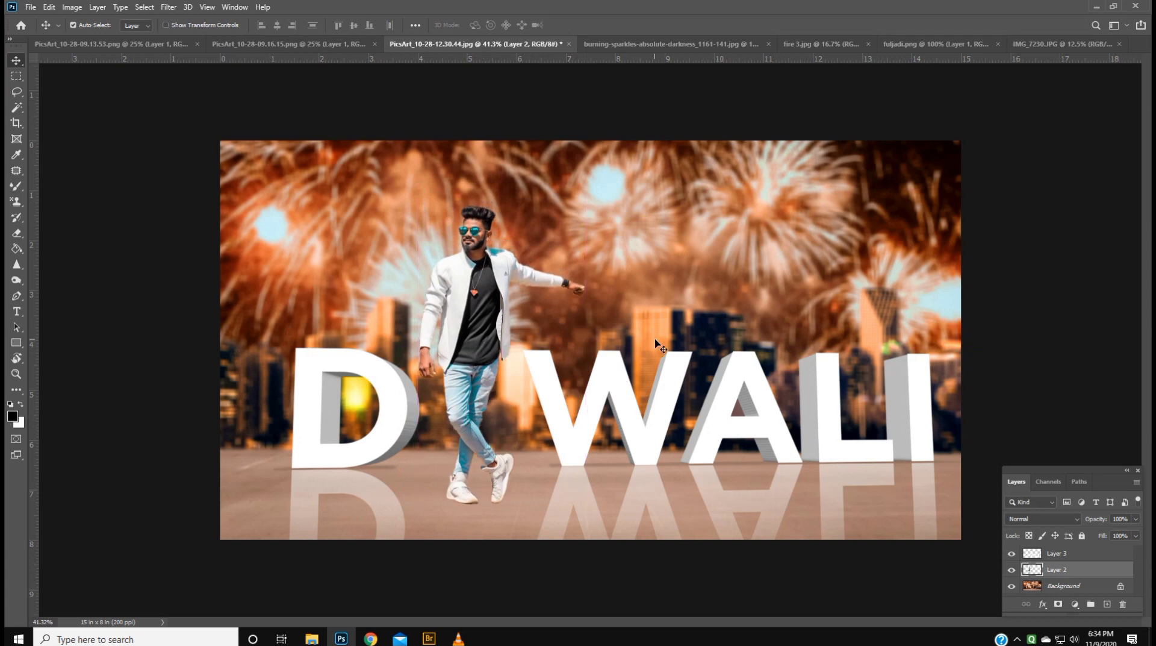
key("ctrl+t")
left_click_drag(690, 346, 689, 340)
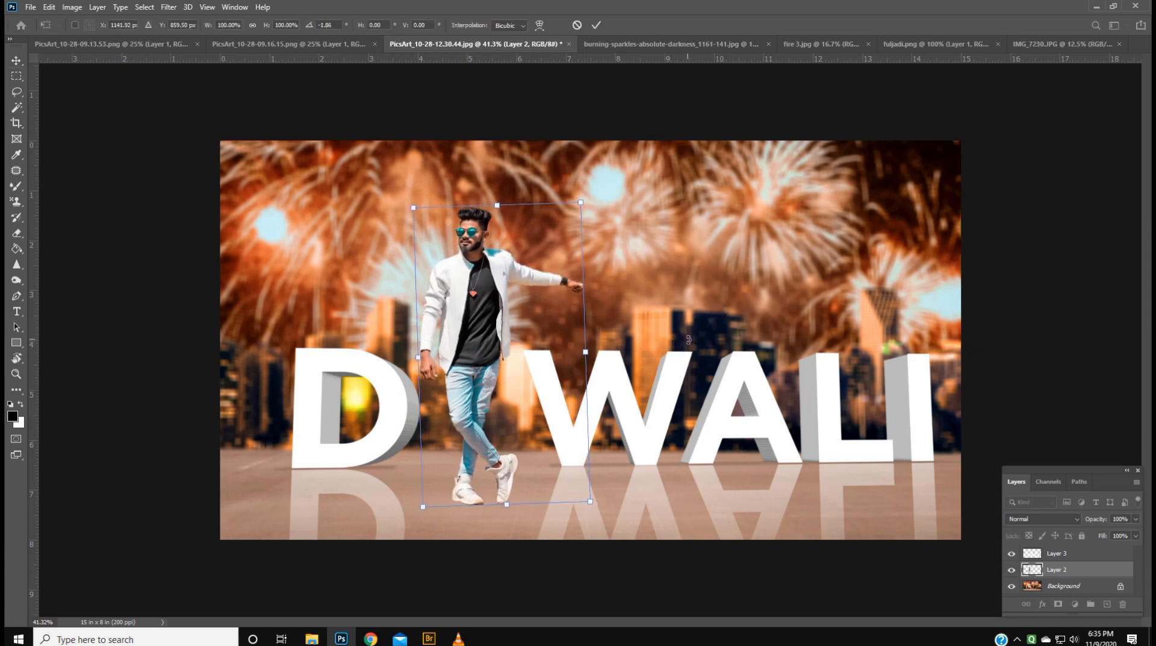
key("Return")
- Close the DIWALI source document and show the fire 3.jpg image
scroll(675, 371, "down", 2)
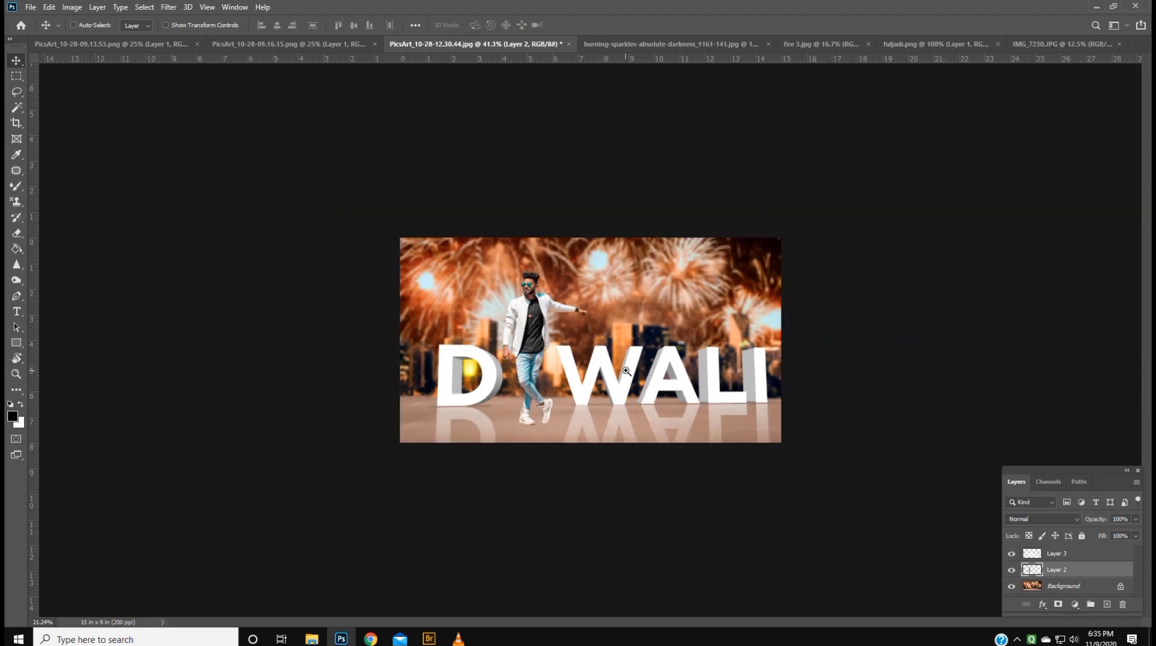
left_click(302, 45)
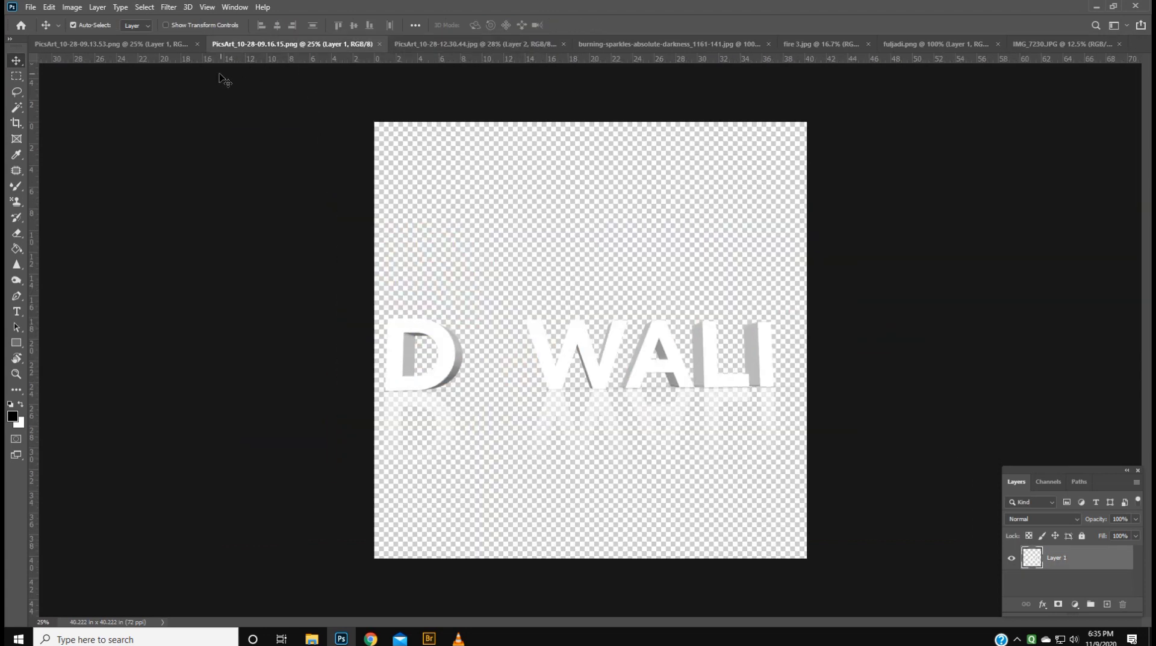
left_click(380, 43)
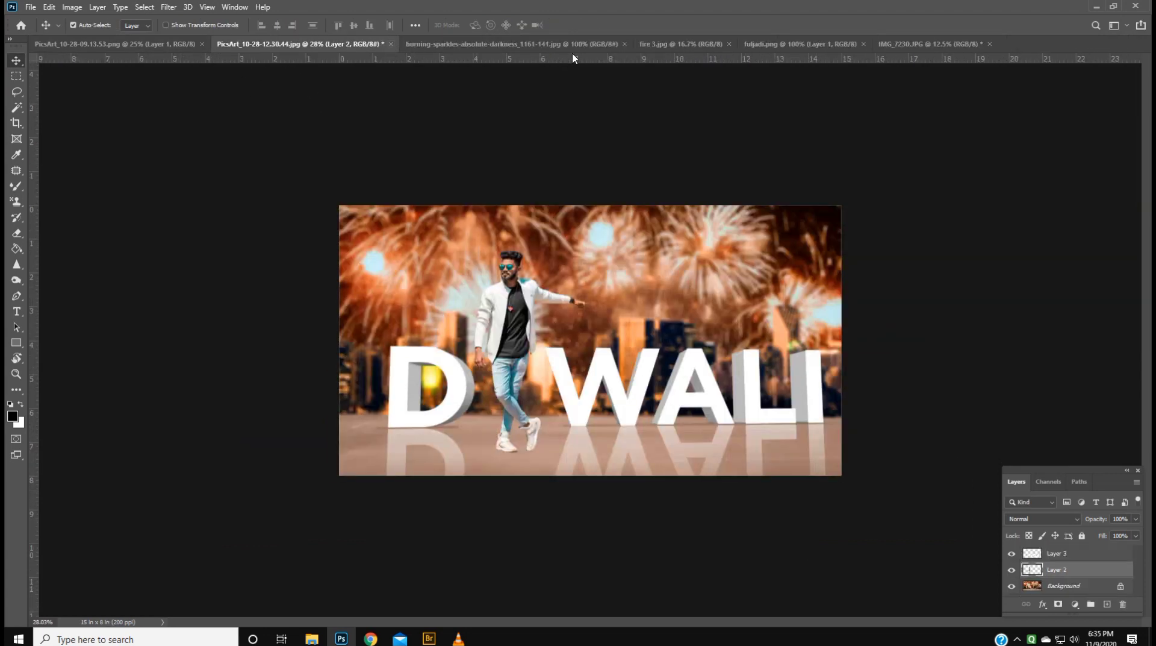
left_click(668, 43)
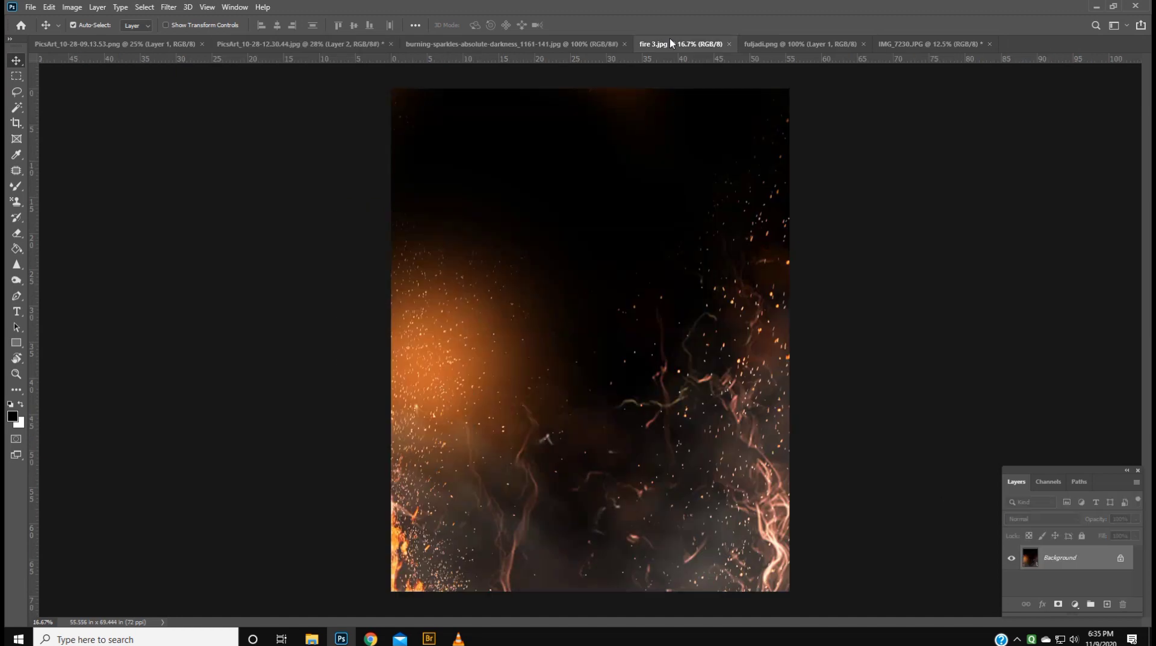
- Bring the fire sparks in, scale to about 21%, and rotate them along the left side
left_click(428, 46)
left_click(355, 51)
left_click_drag(355, 51, 515, 274)
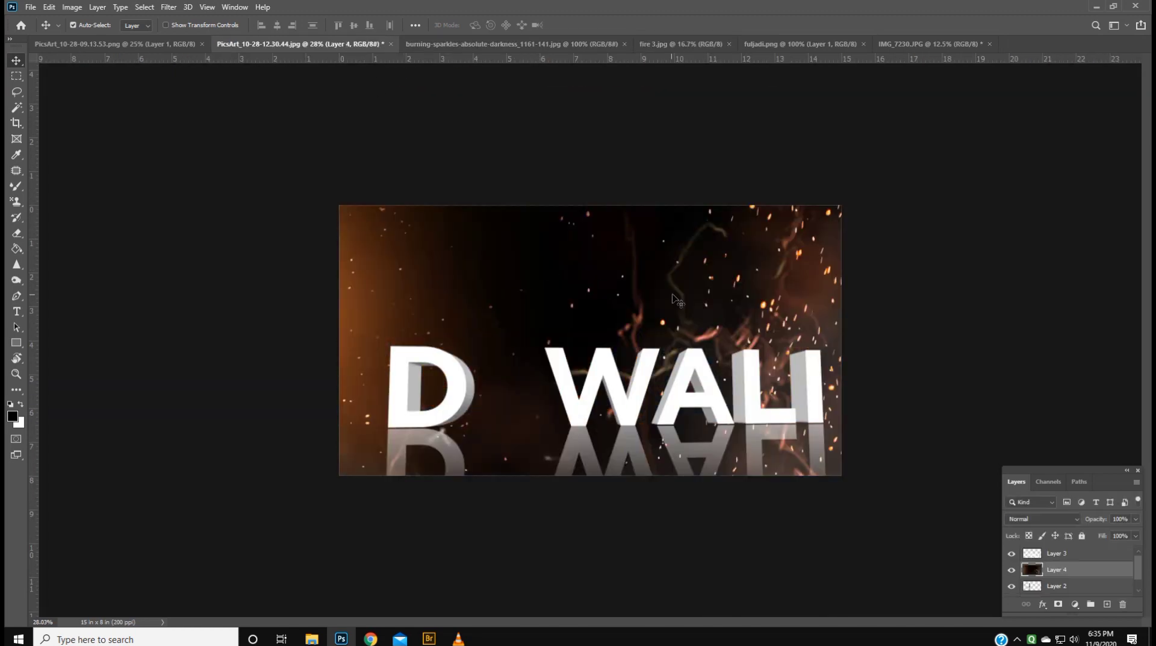
key("ctrl+t")
left_click_drag(730, 253, 687, 263)
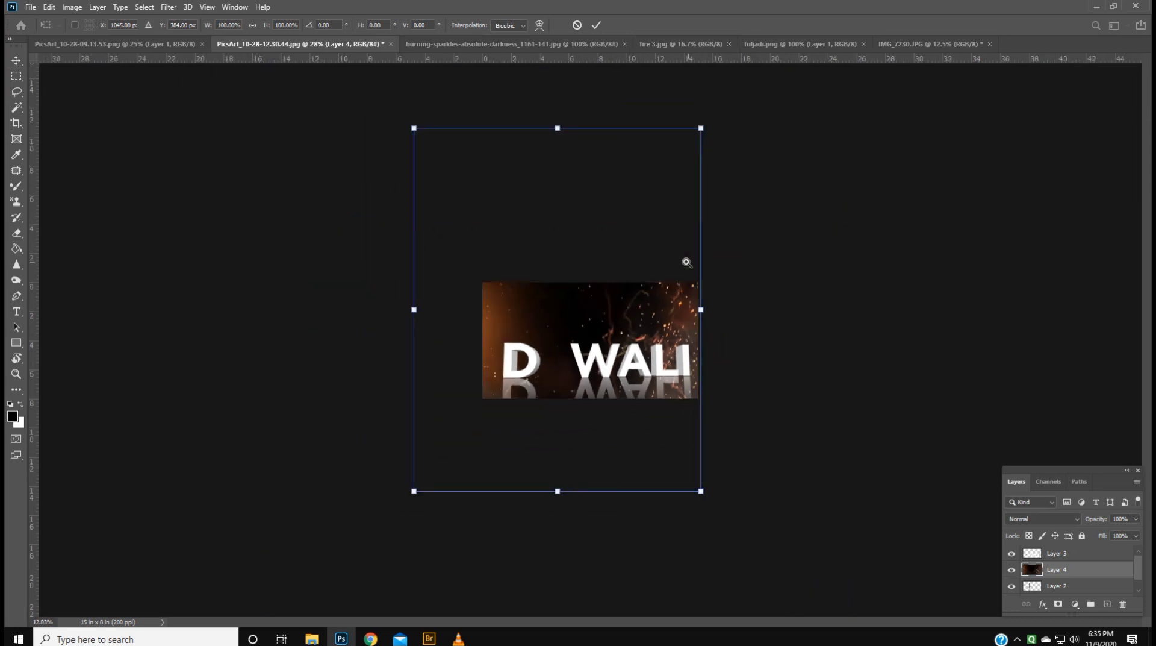
left_click_drag(701, 128, 587, 269)
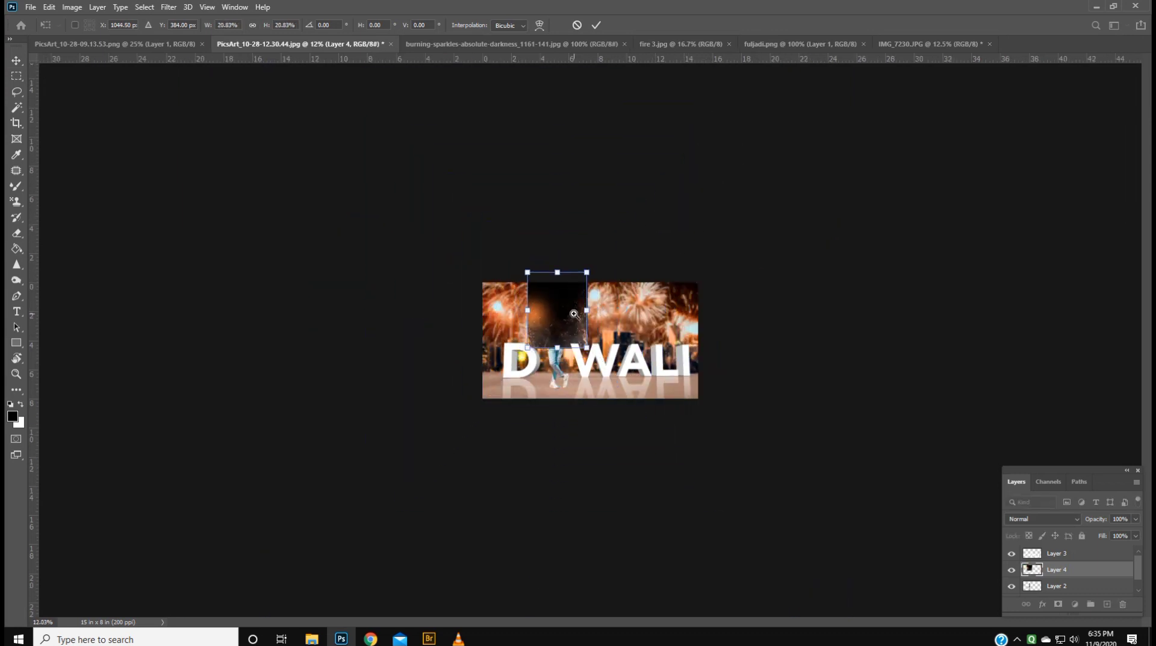
left_click_drag(569, 313, 632, 313)
mouse_move(623, 195)
left_mouse_down()
mouse_move(591, 363)
mouse_move(588, 345)
mouse_move(735, 446)
left_mouse_up()
left_click_drag(523, 312, 417, 310)
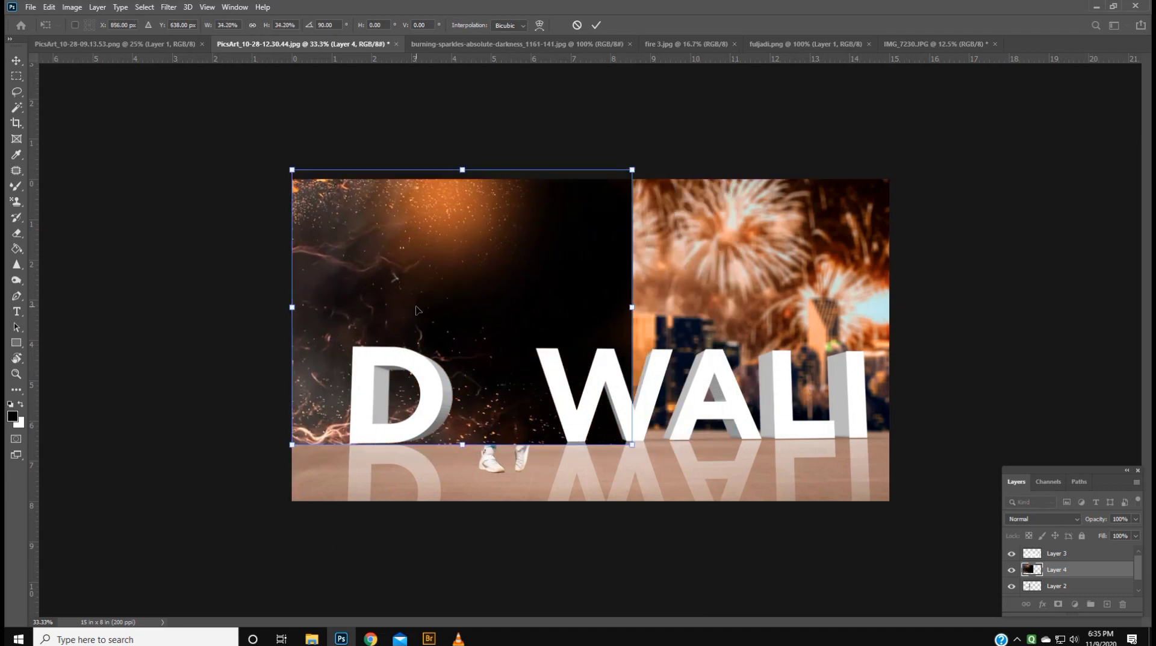
key("Return")
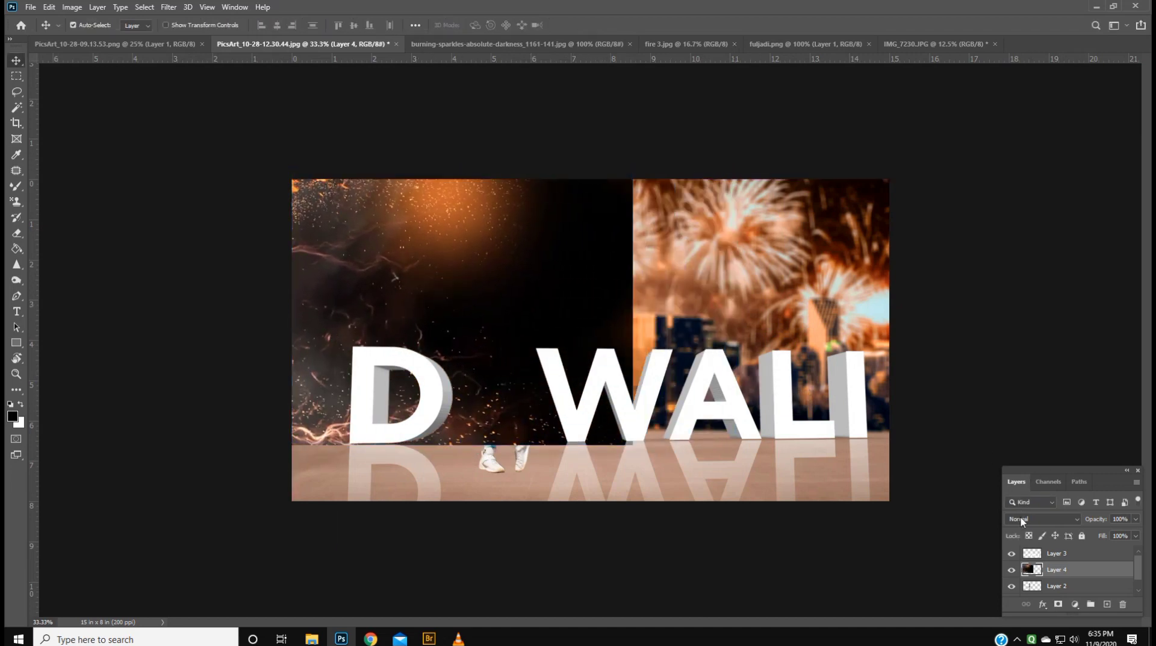
- Set the sparks layer to Lighten blend and duplicate it as Layer 4 copy
left_click(1022, 519)
left_click(1030, 418)
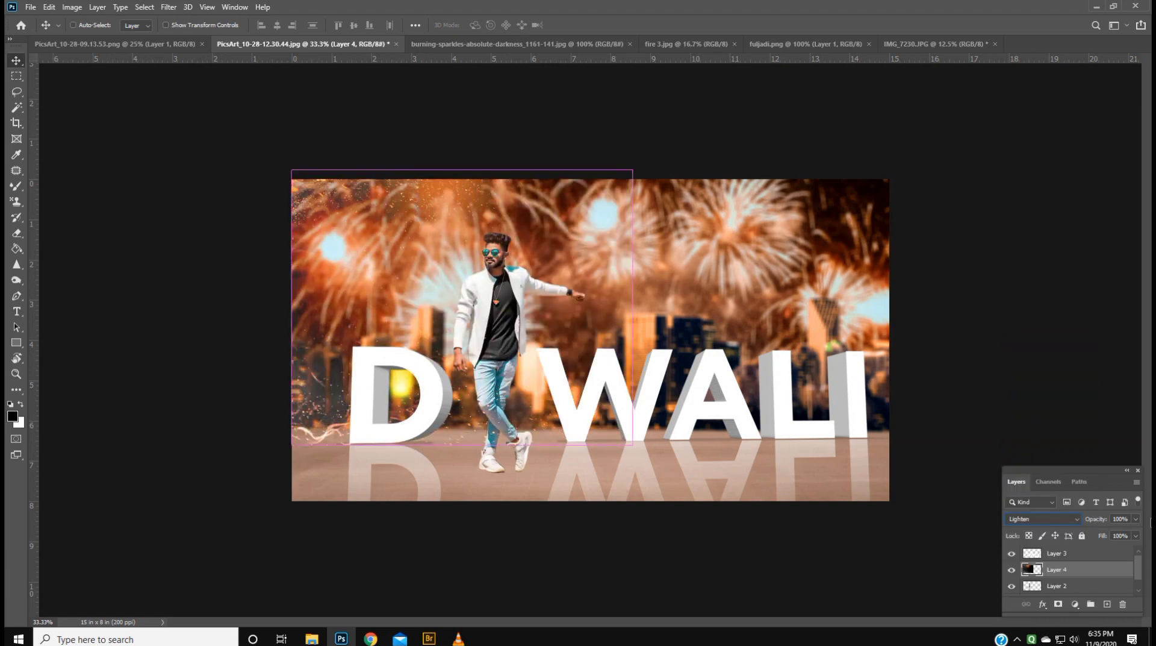
right_click(1087, 566)
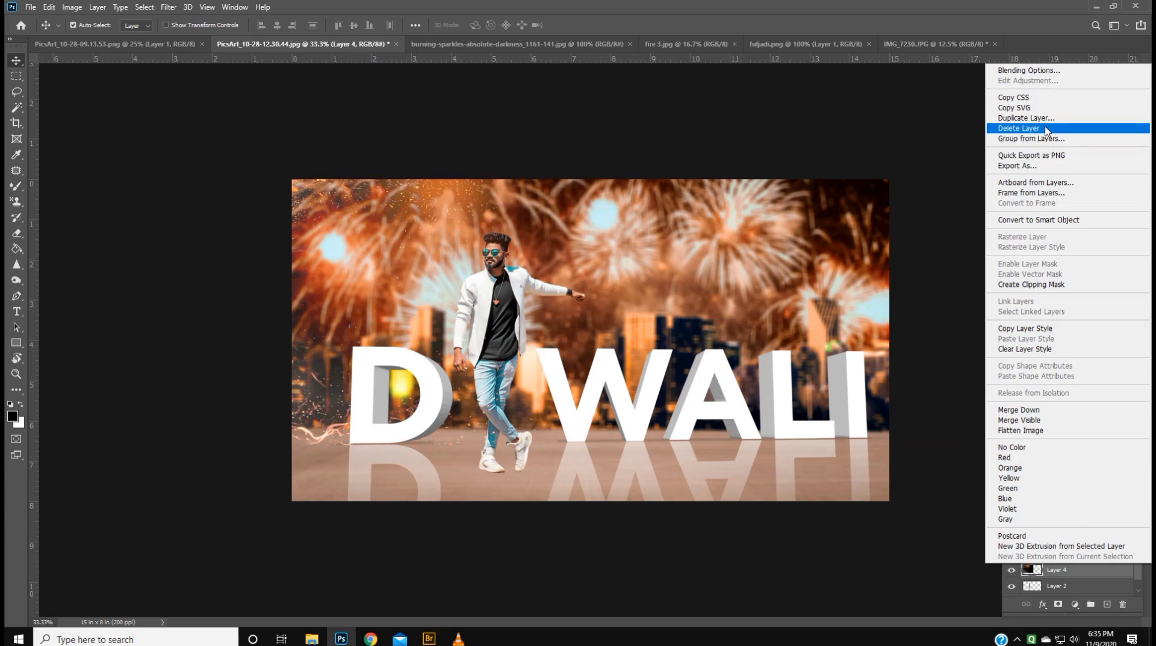
left_click(1064, 575)
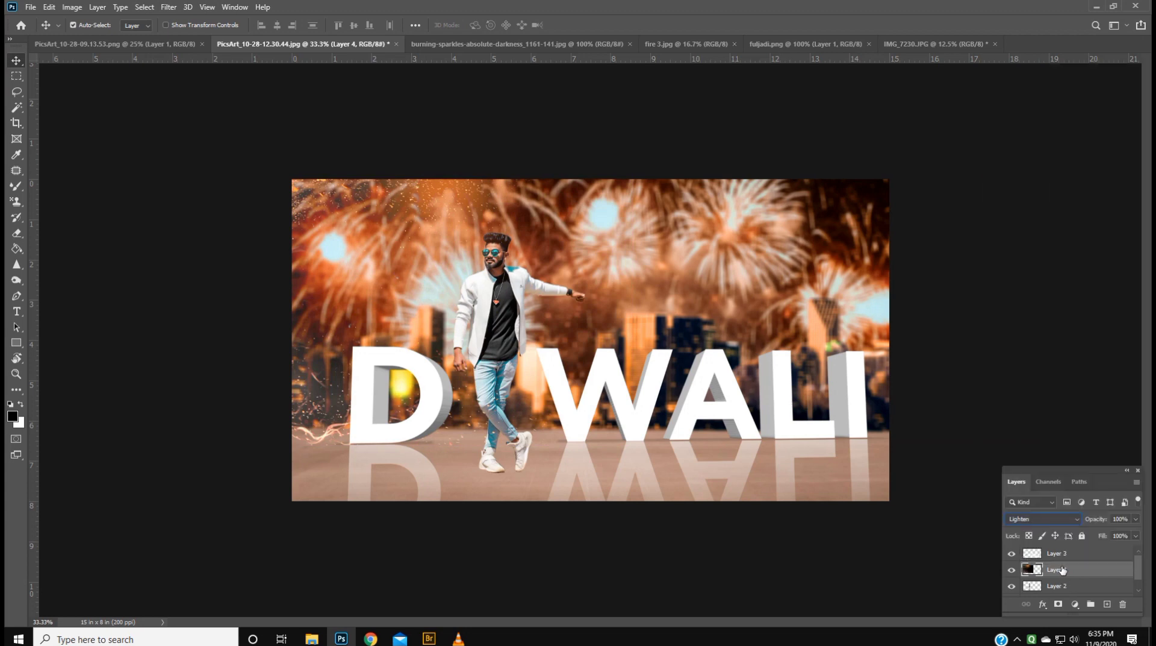
right_click(1062, 568)
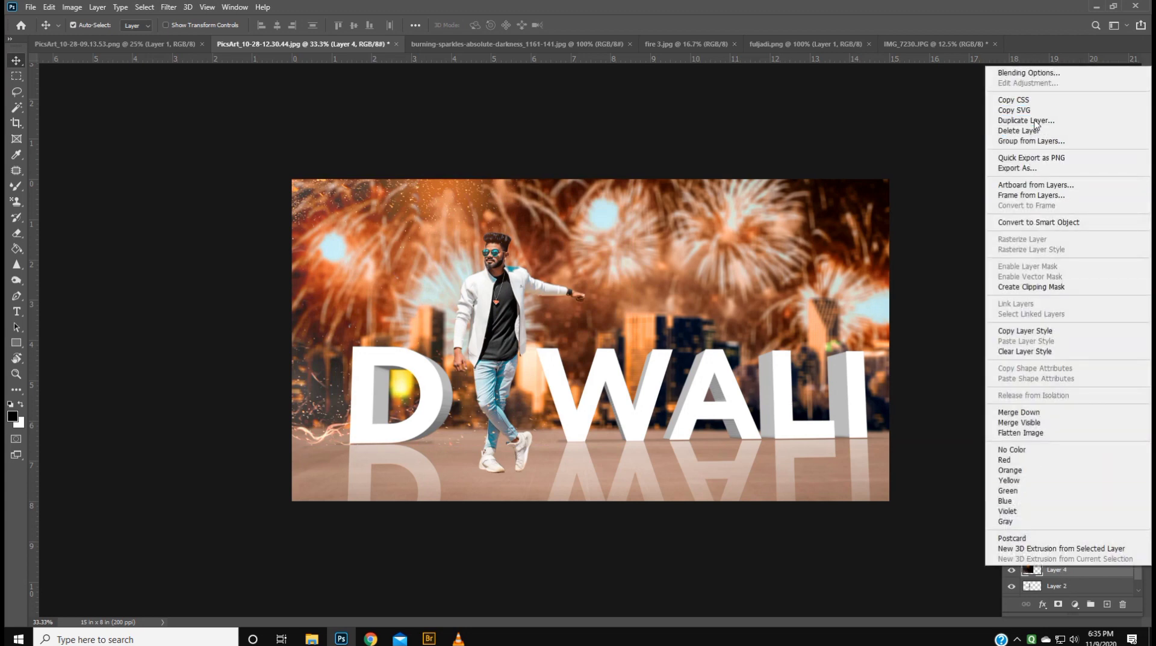
left_click(1027, 120)
left_click(676, 177)
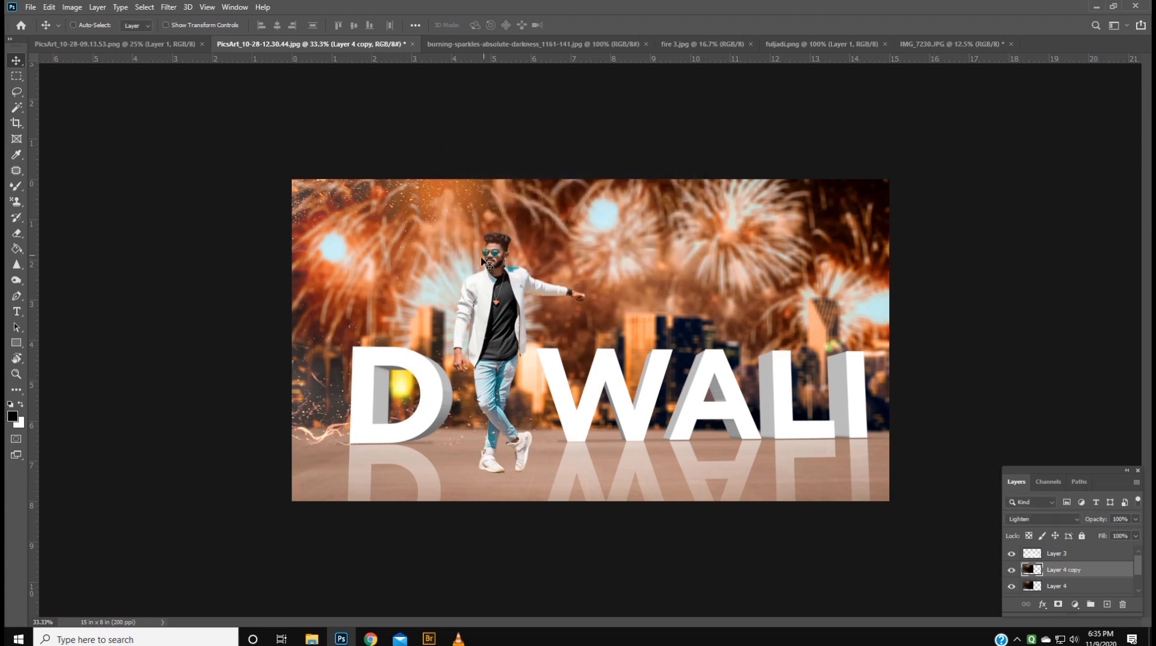
- Flip the Layer 4 copy horizontally and move it under the right-side letters
key("ctrl+t")
right_click(420, 274)
left_click(482, 478)
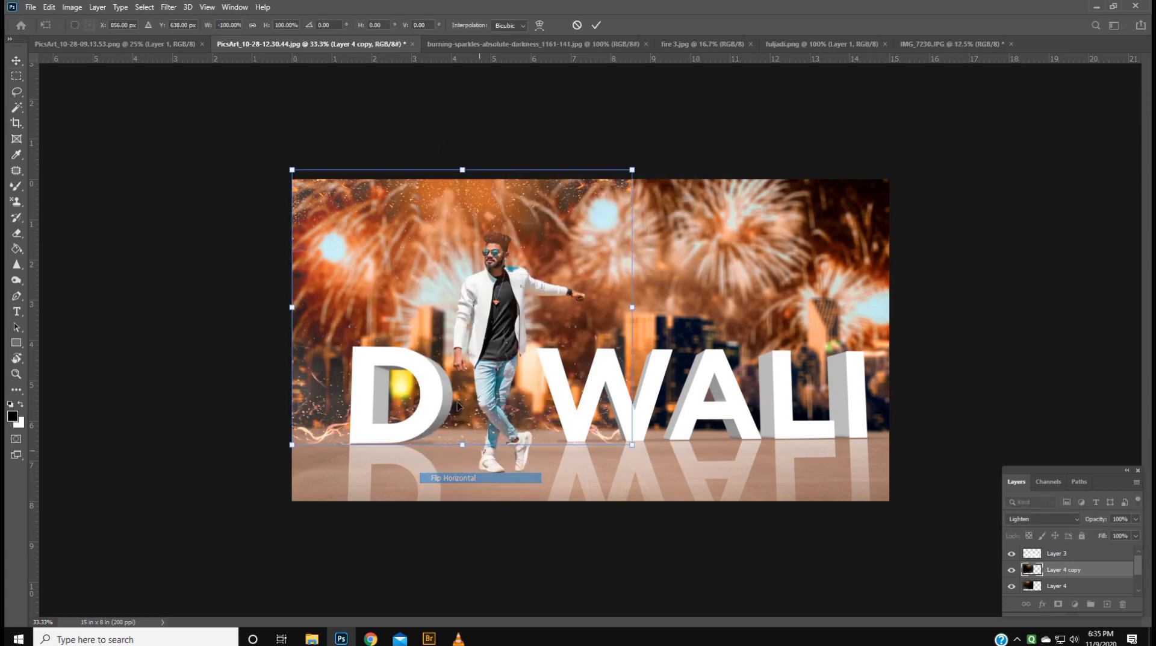
left_click_drag(414, 309, 692, 318)
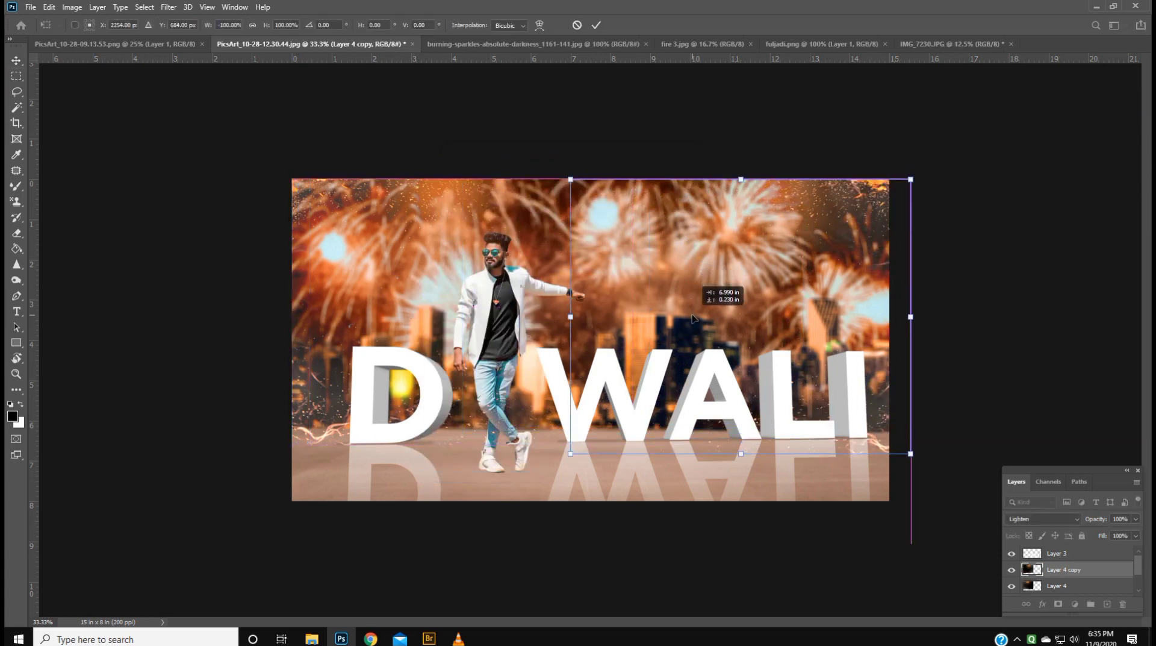
key("Return")
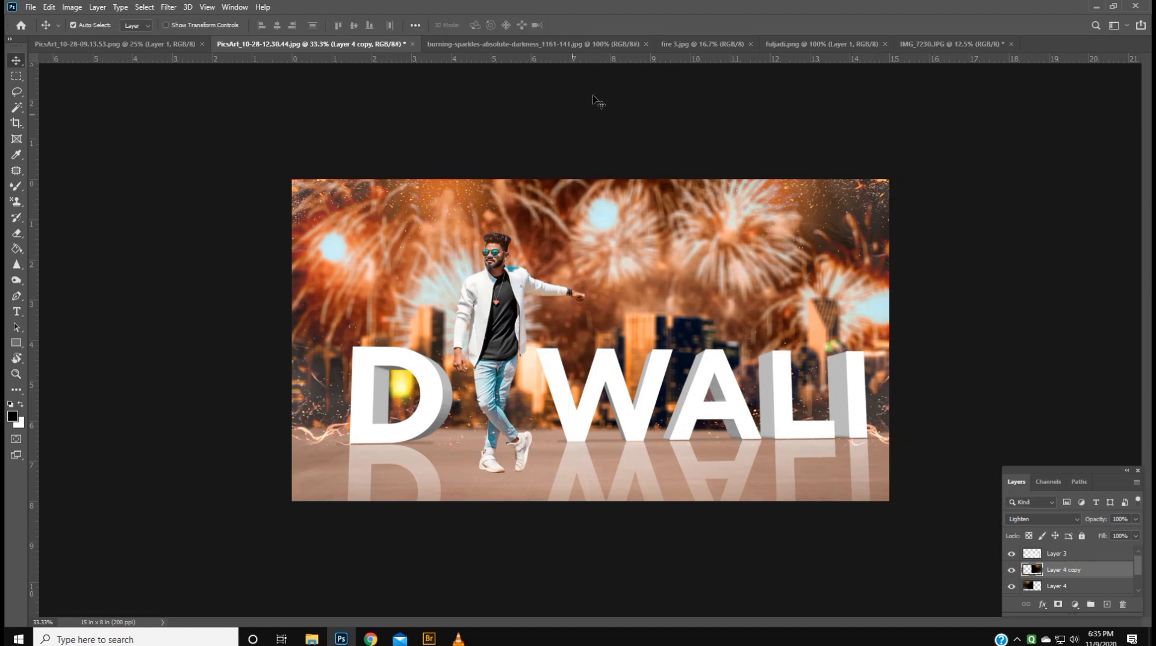
left_click(584, 45)
- Close fire 3.jpg and drag the fuljadi.png sparkler into the composite
left_click(737, 47)
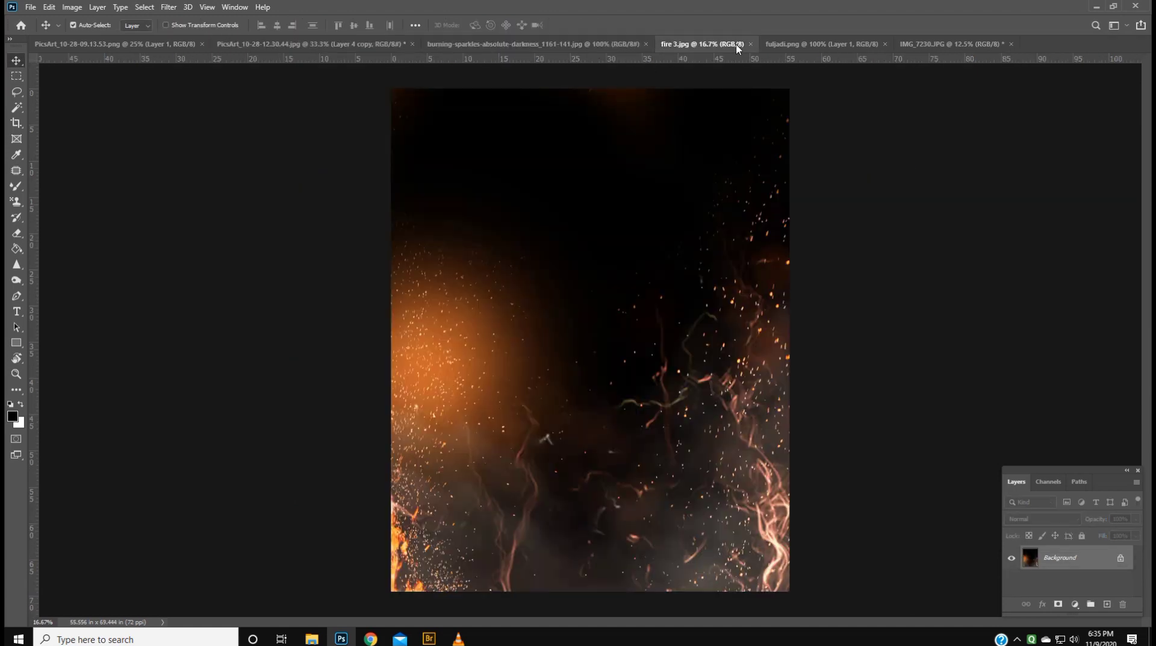
left_click(751, 44)
left_click(706, 46)
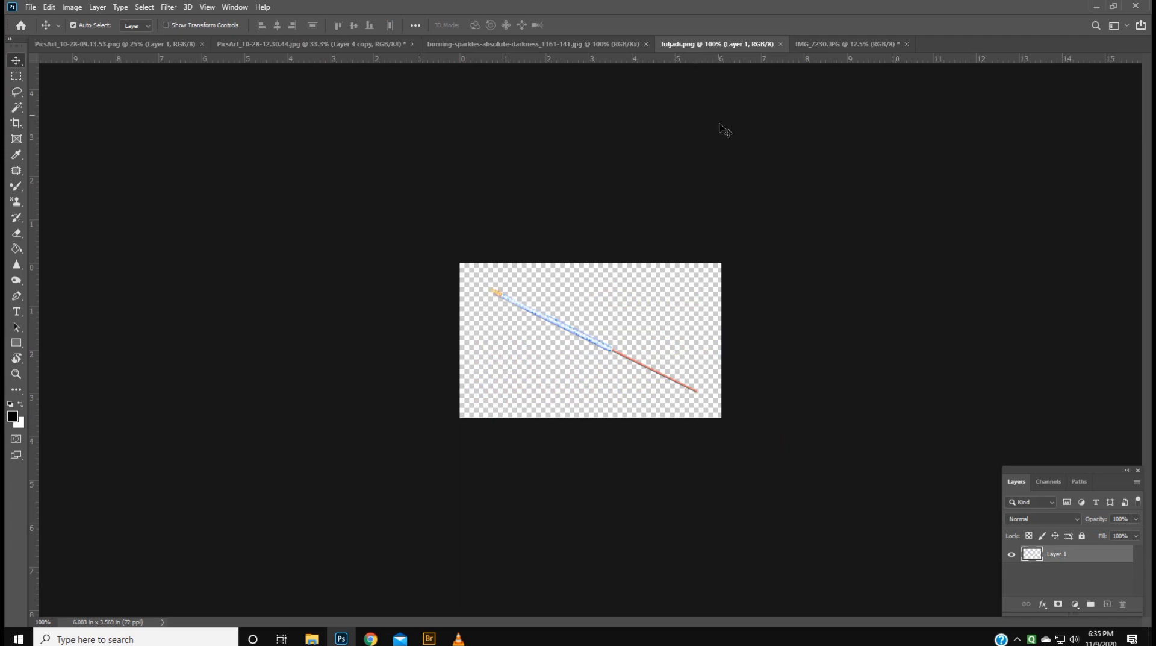
mouse_move(558, 326)
left_mouse_down()
mouse_move(333, 125)
mouse_move(613, 305)
mouse_move(699, 307)
mouse_move(606, 403)
left_mouse_up()
- Rotate the sparkler to about 145° and set it in the man's outstretched hand
key("ctrl+t")
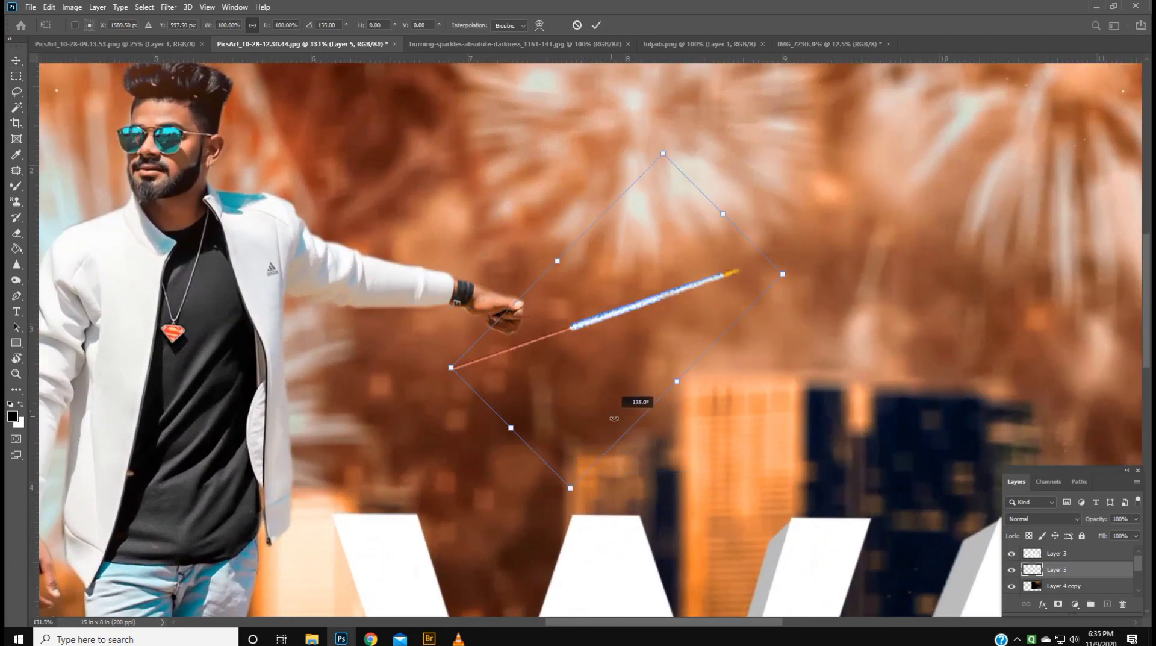
left_click_drag(838, 265, 846, 289)
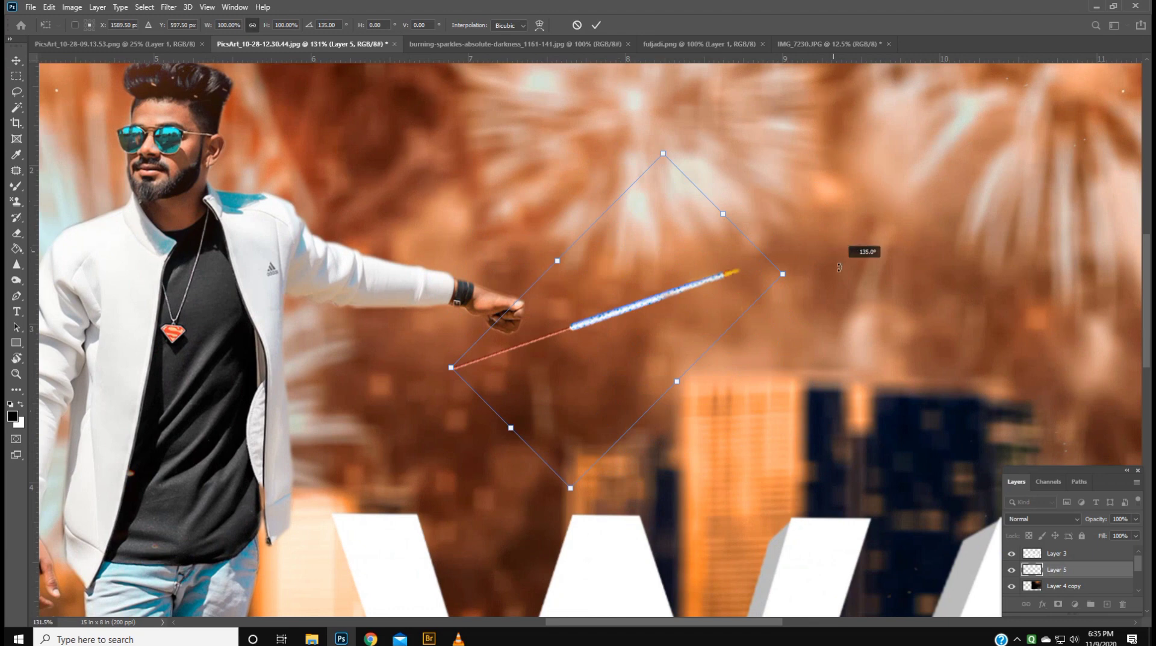
left_click(679, 294)
left_click_drag(642, 323, 579, 324)
left_click_drag(751, 405, 817, 405)
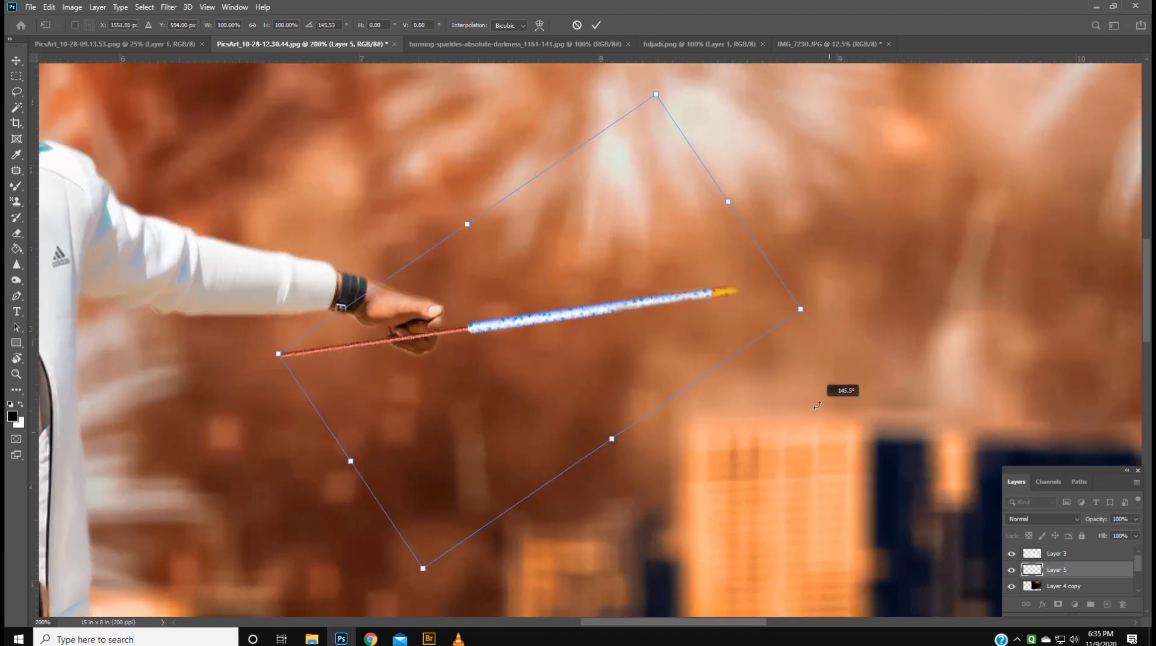
left_click_drag(620, 342, 616, 331)
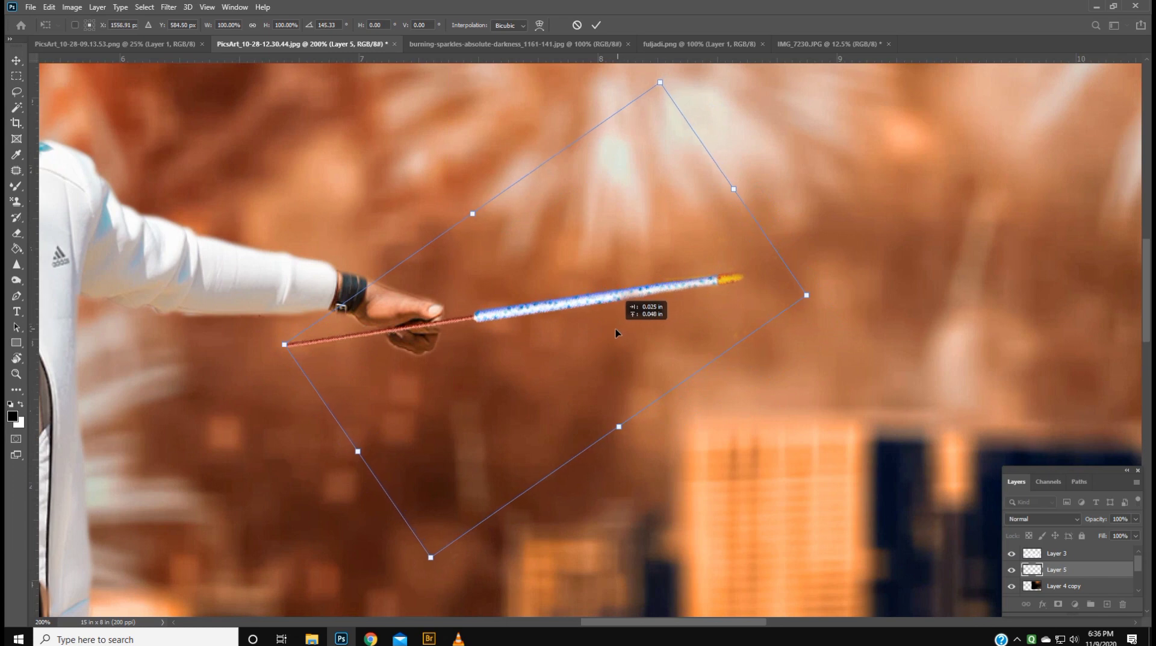
key("Return")
- Marquee-select the sparkler stick's end and copy it to a new layer
key("m")
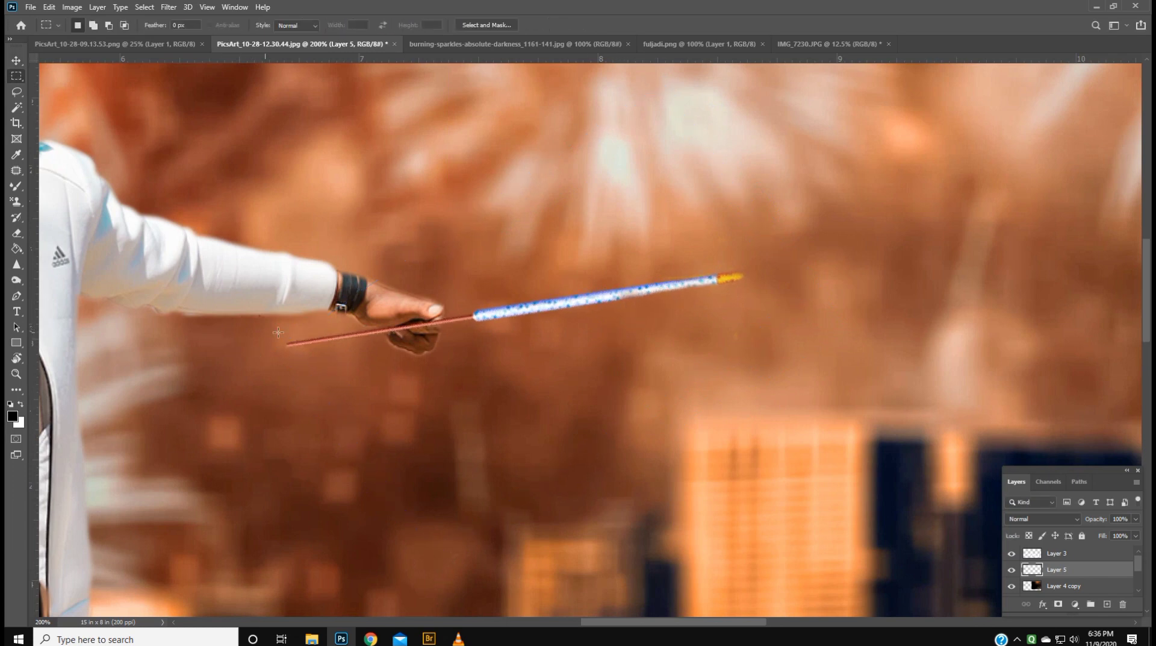
left_click_drag(249, 324, 294, 344)
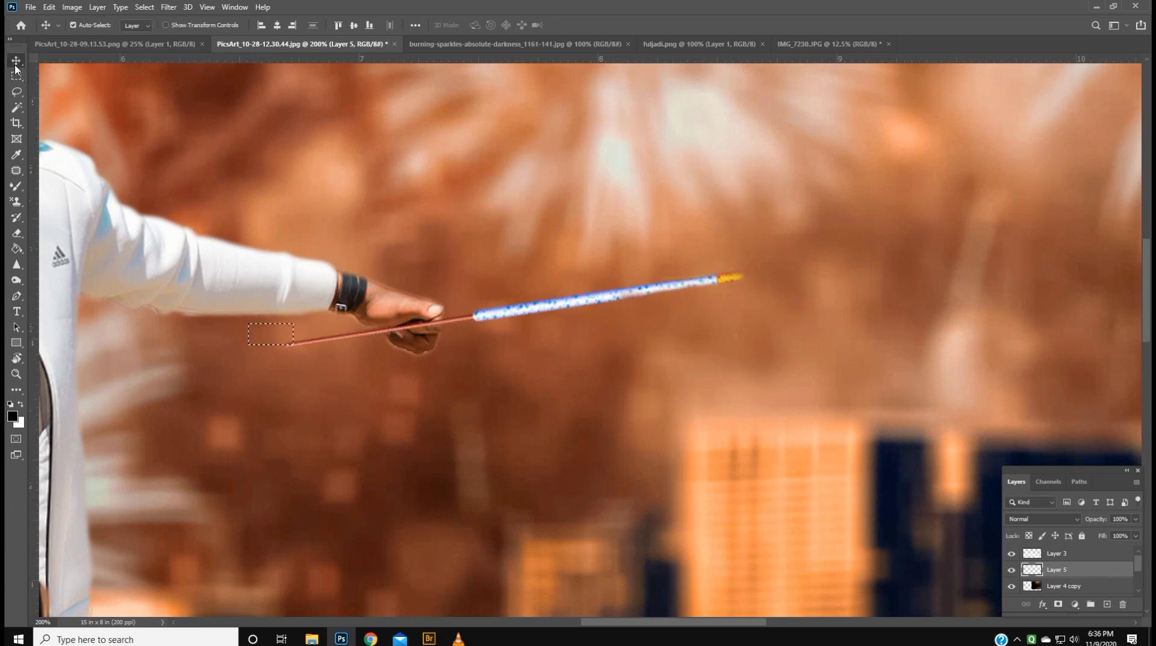
left_click_drag(227, 319, 354, 385)
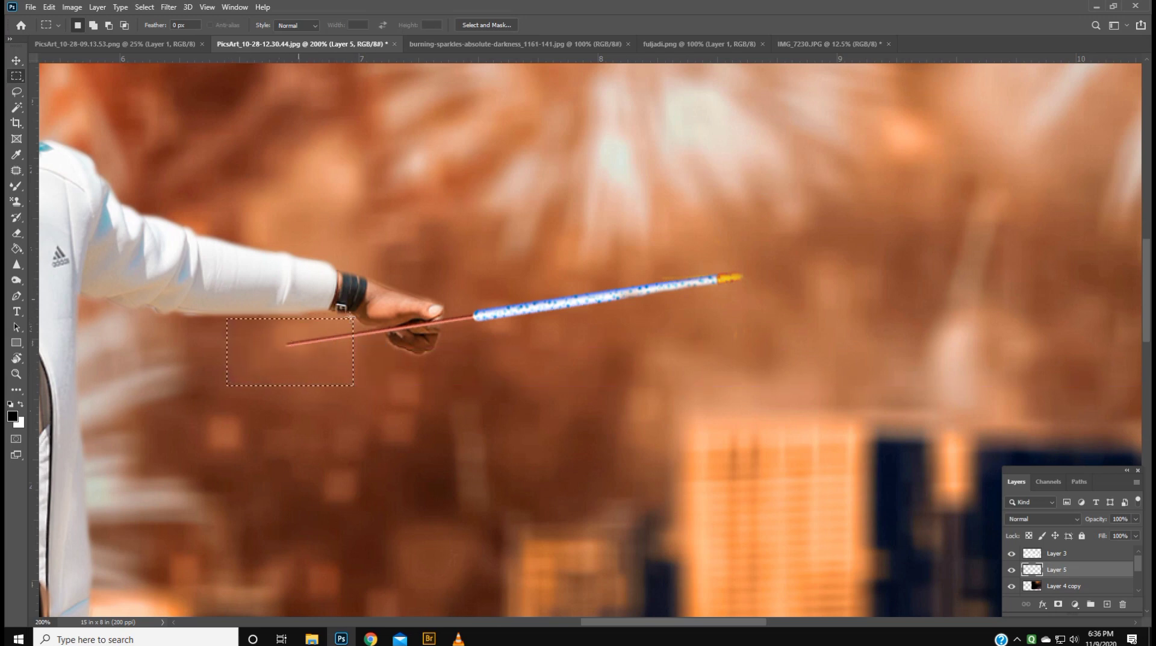
right_click(1057, 569)
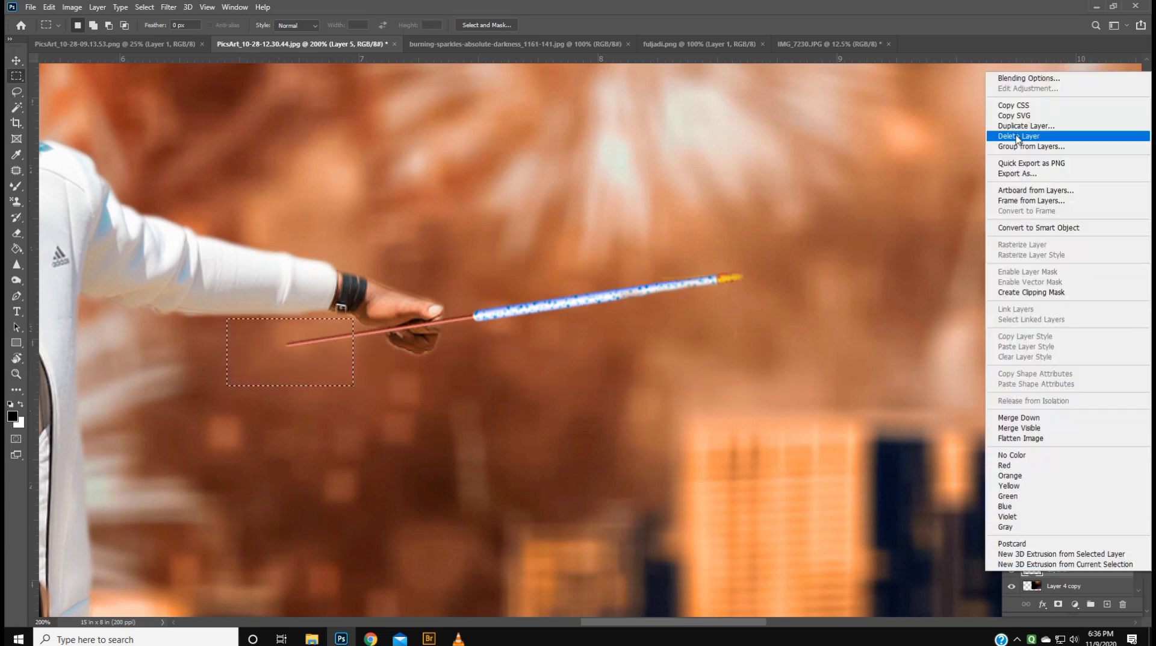
left_click(834, 289)
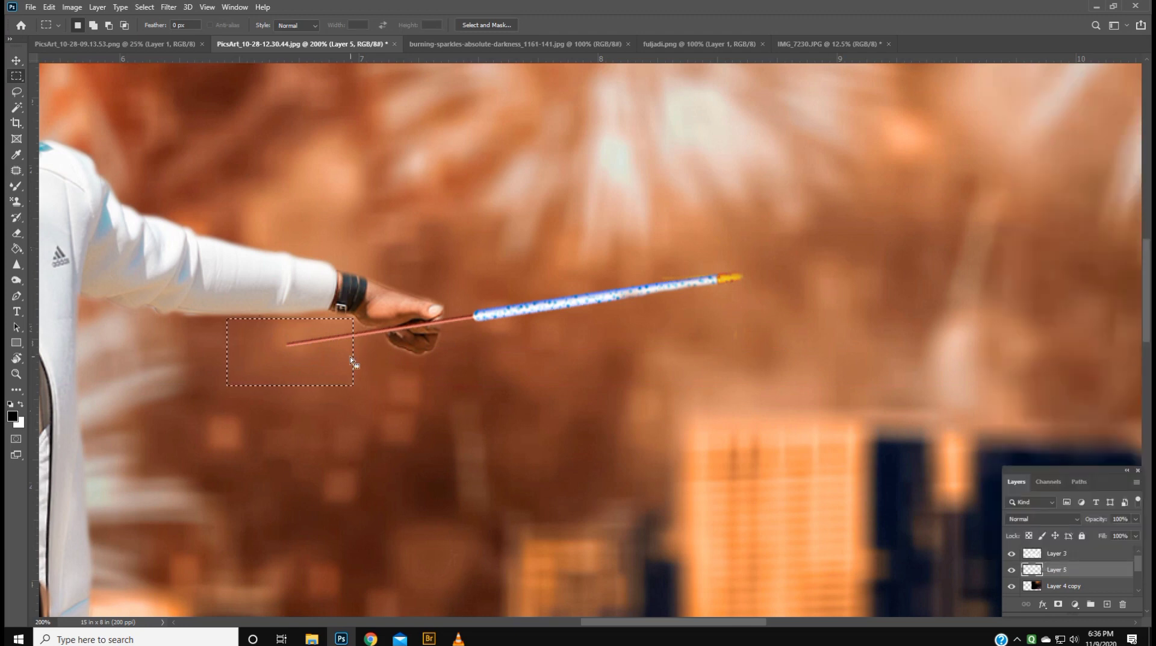
key("ctrl+j")
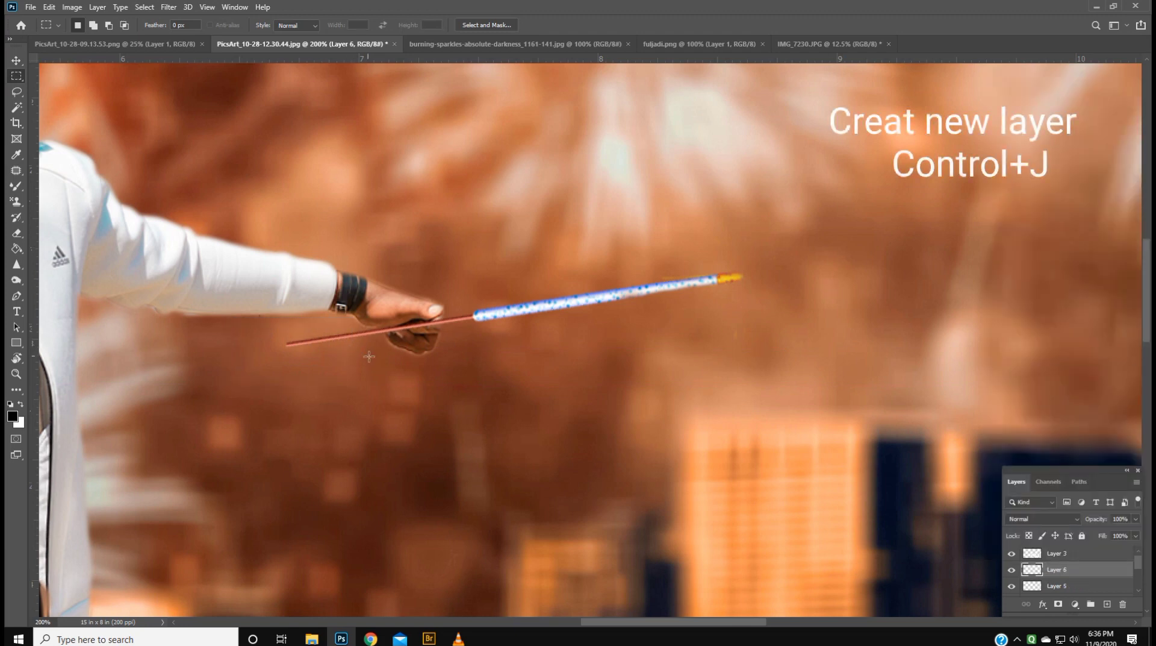
- Move the copied stick piece over the man's fingers and rotate it about -5°
key("v")
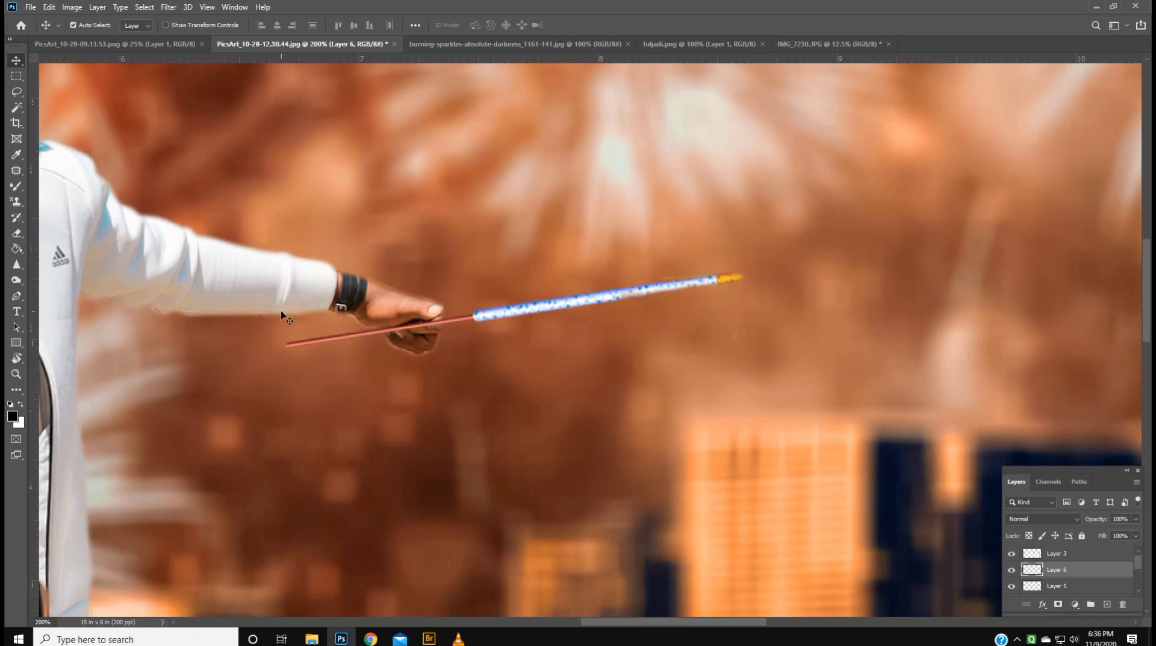
key("ctrl+t")
scroll(350, 340, "up", 1)
left_click_drag(318, 346, 506, 323)
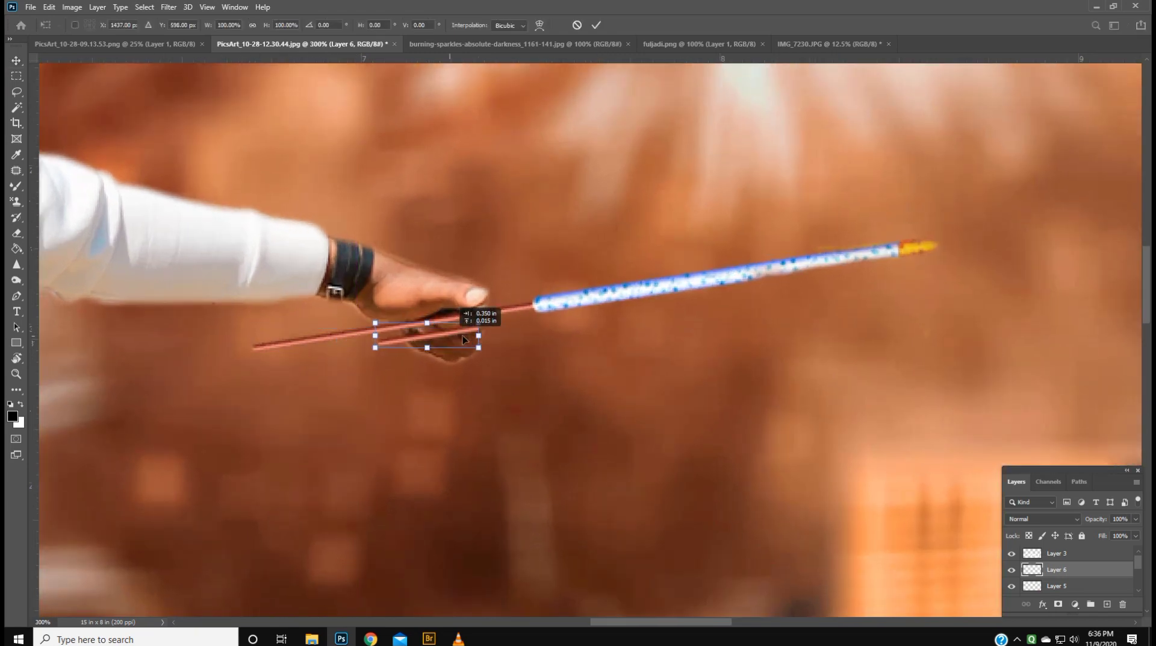
key("Left")
key("Left")
key("Left")
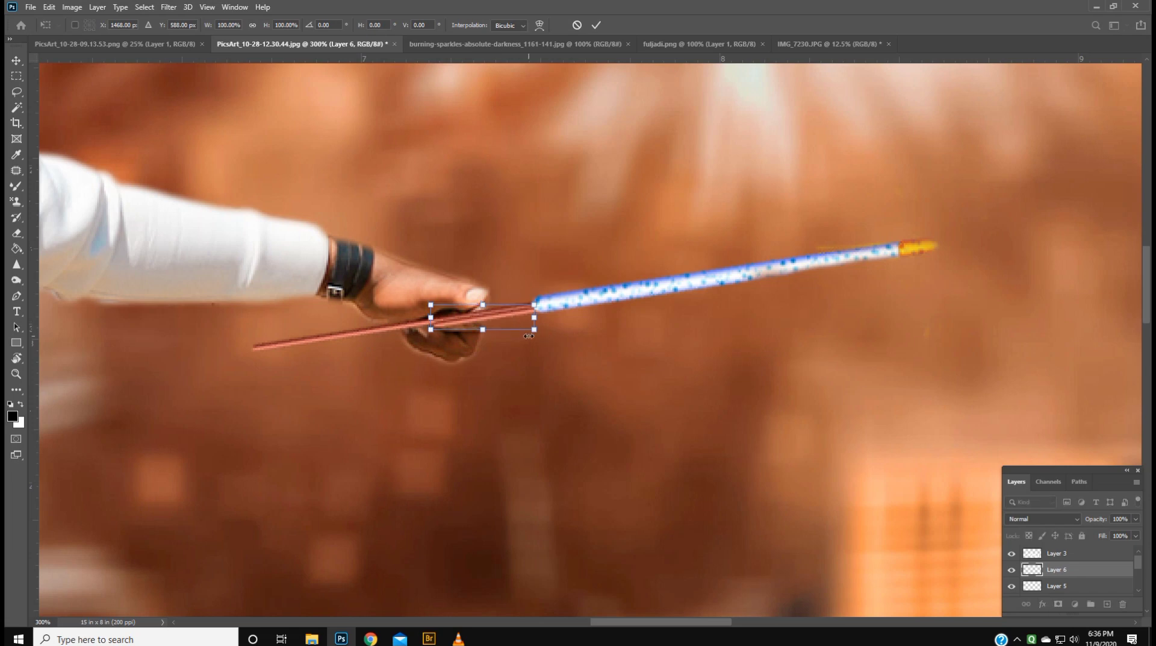
left_click_drag(550, 324, 550, 318)
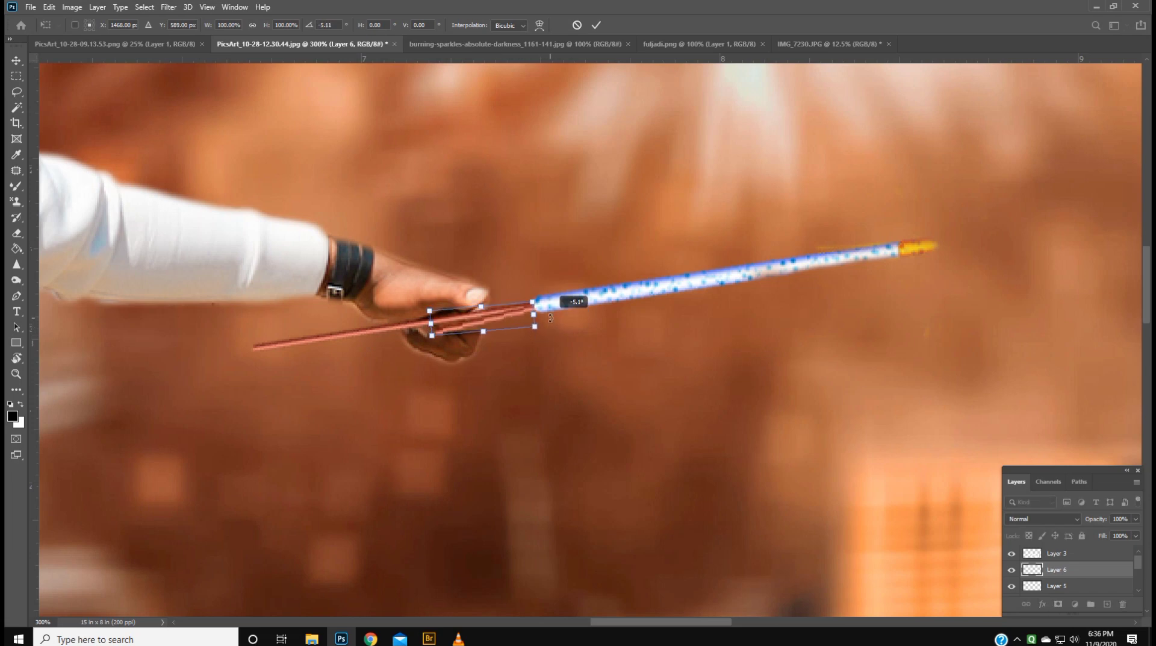
key("Up")
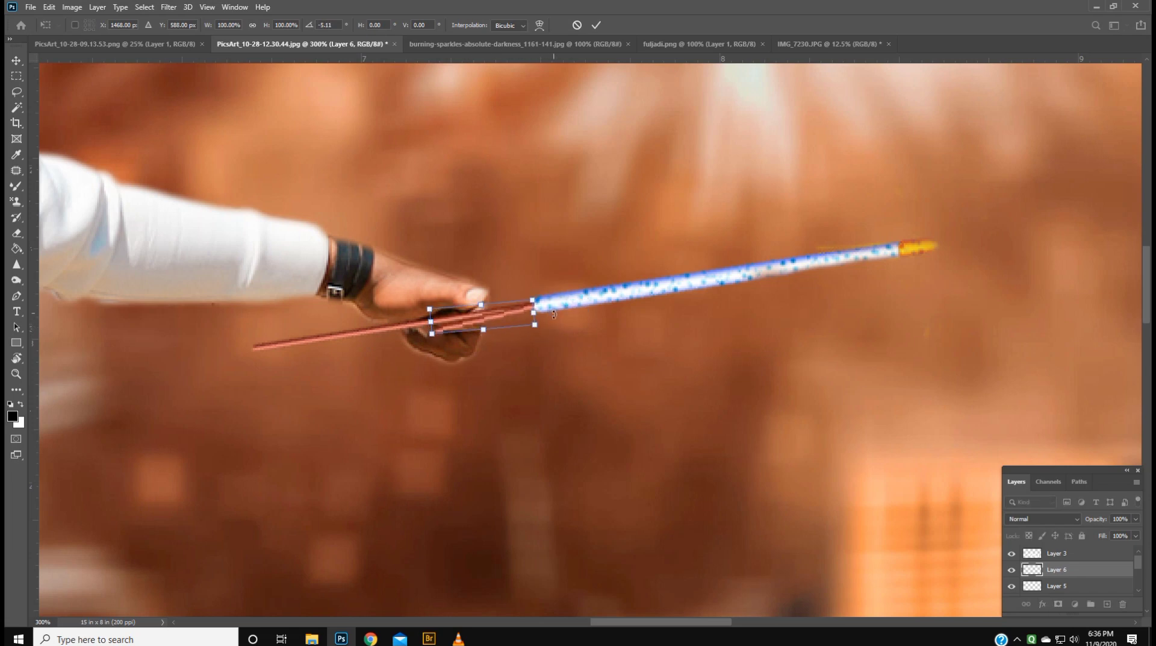
key("Return")
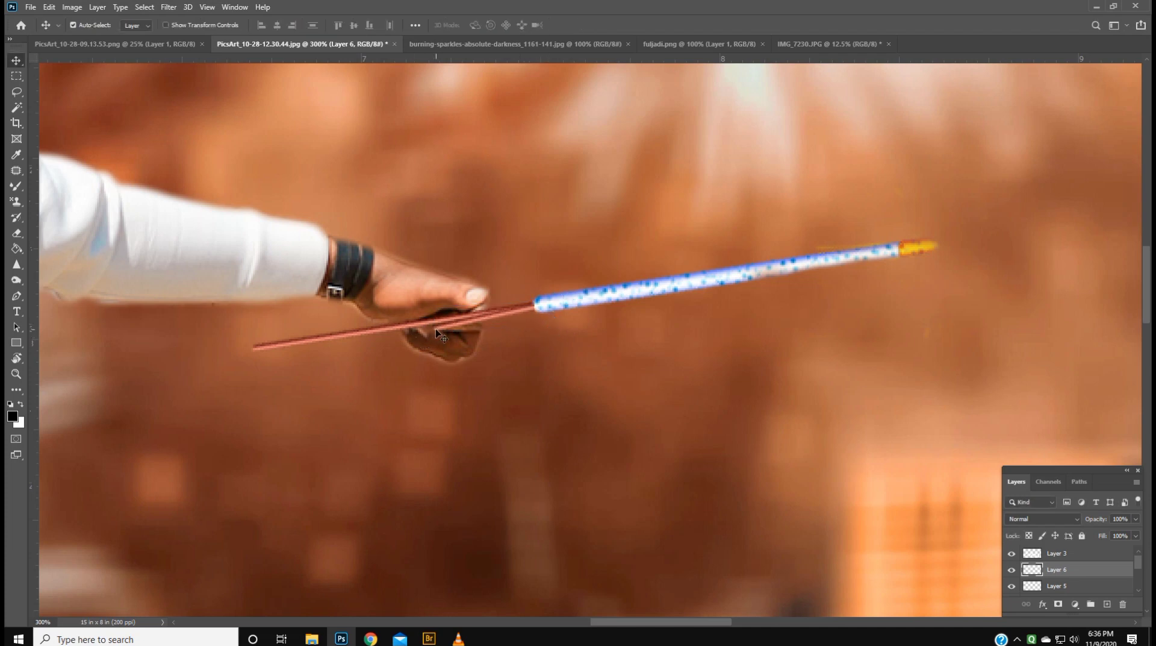
- Select the Eraser, make Layer 5 active, then switch to the IMG_7230.JPG photo
left_click(18, 234)
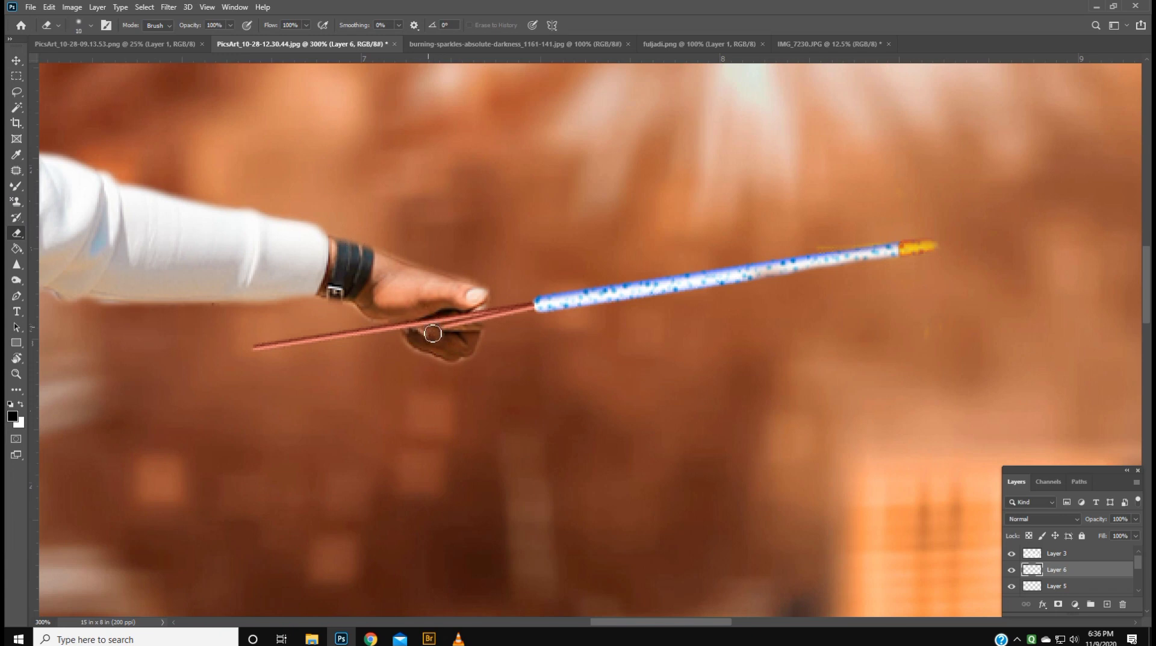
scroll(485, 351, "down", 4)
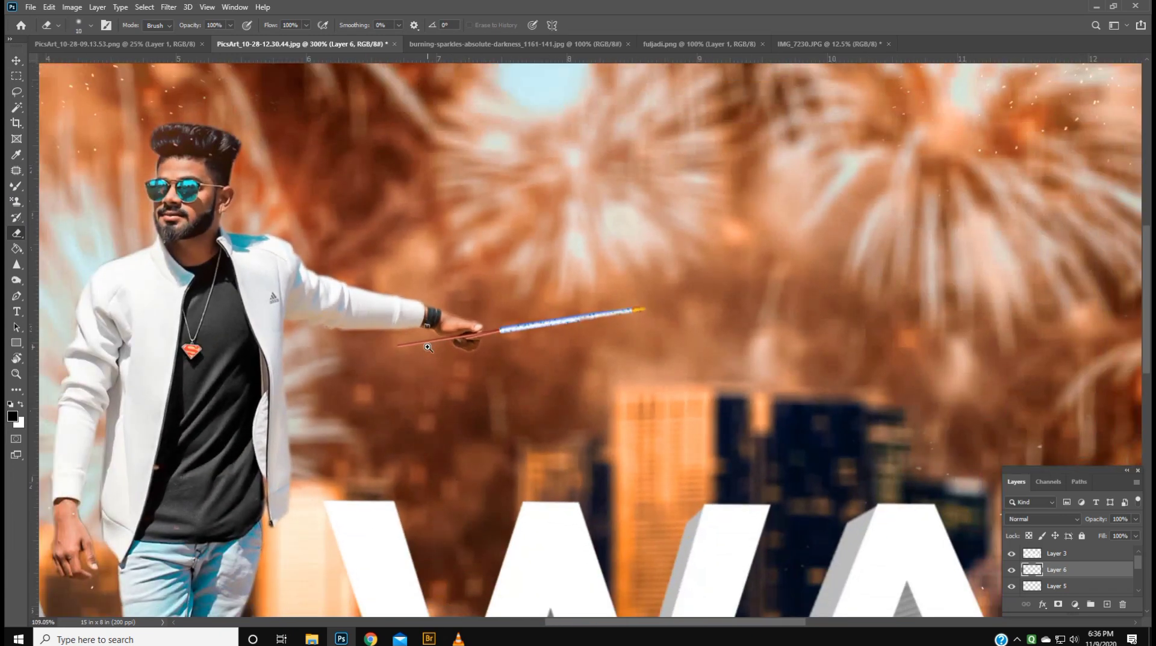
scroll(462, 356, "up", 1)
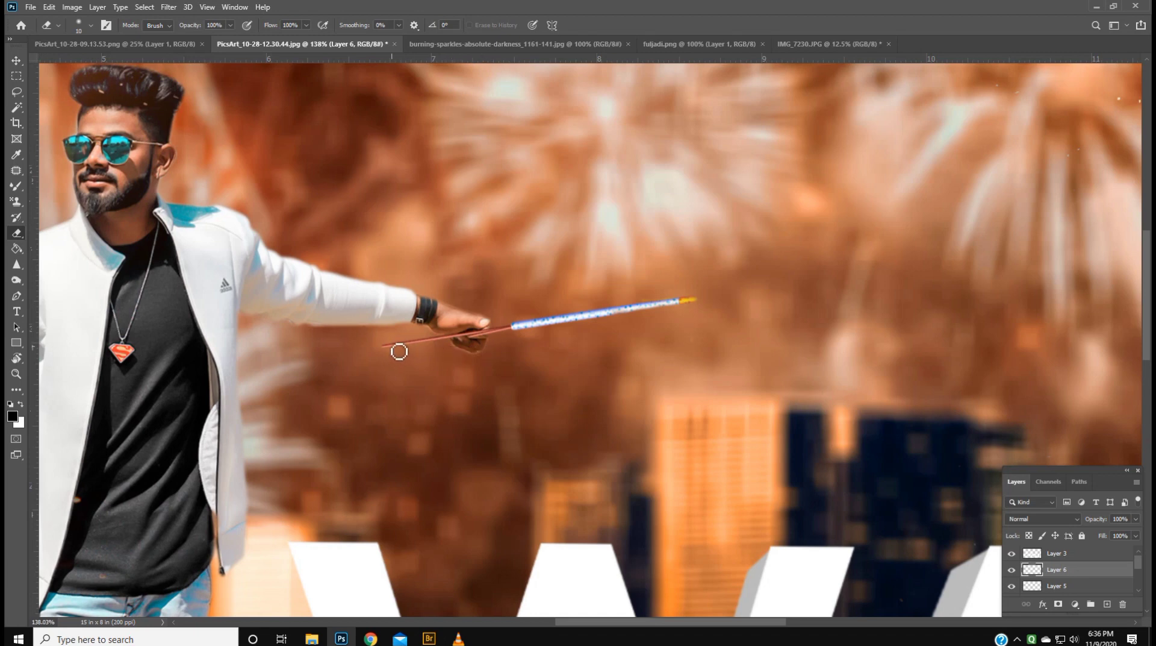
left_click(396, 347, "ctrl")
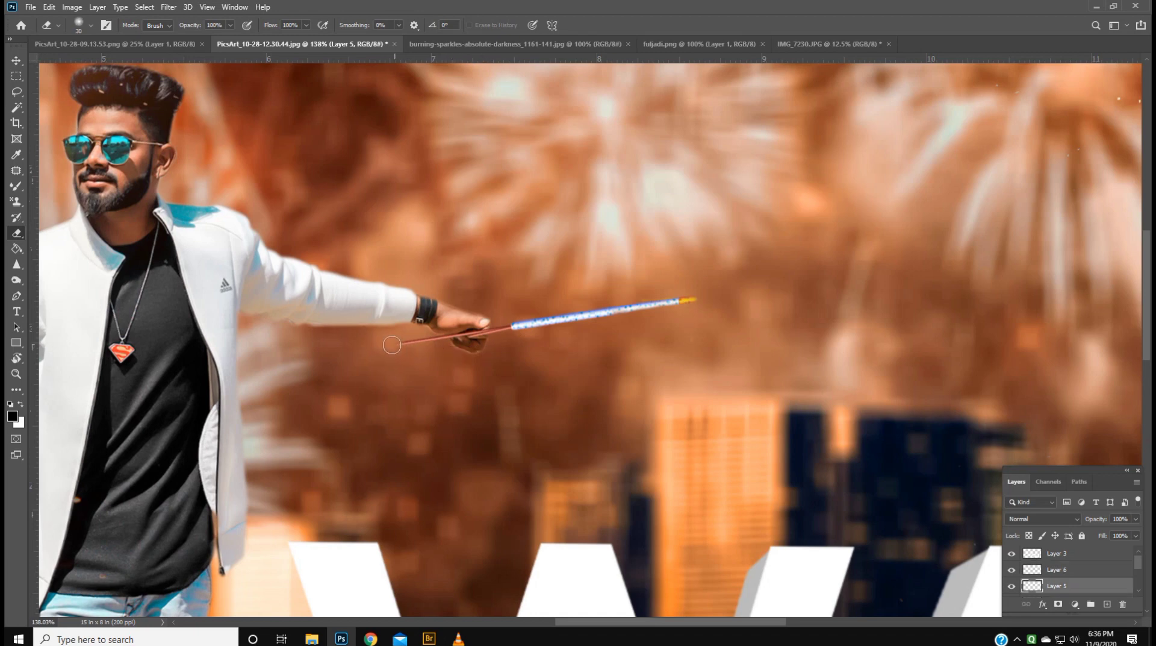
scroll(391, 345, "down", 2)
scroll(391, 346, "down", 2)
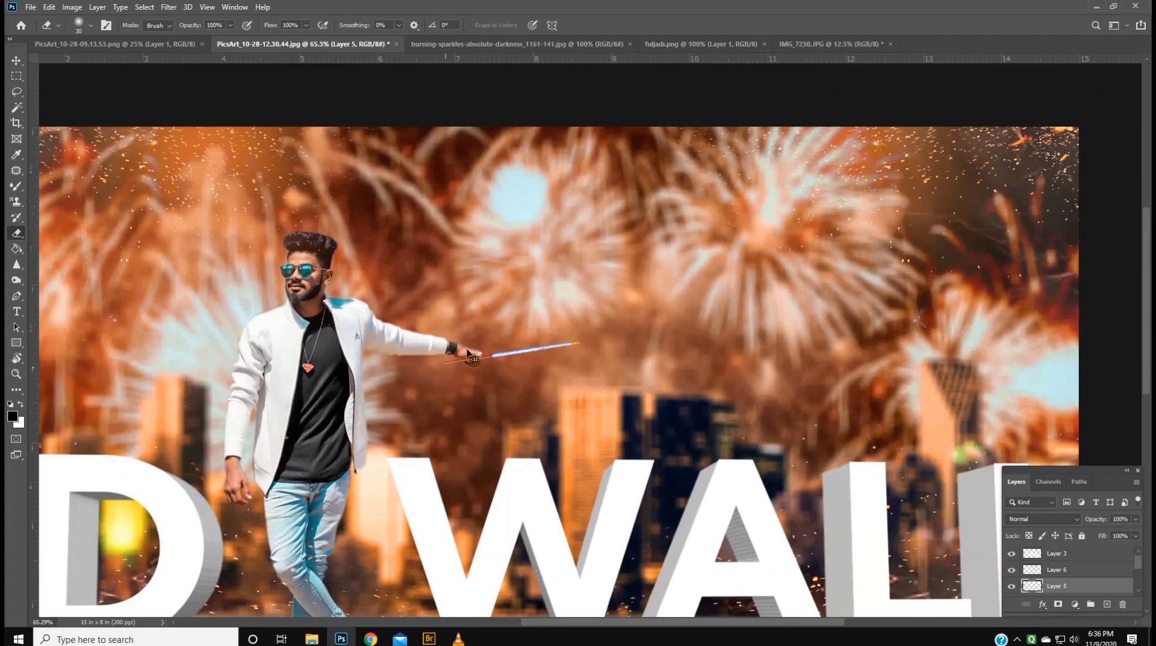
left_click(801, 44)
- Move-drag the fuljadi.png sparkler photo into the Diwali composite
left_click(698, 44)
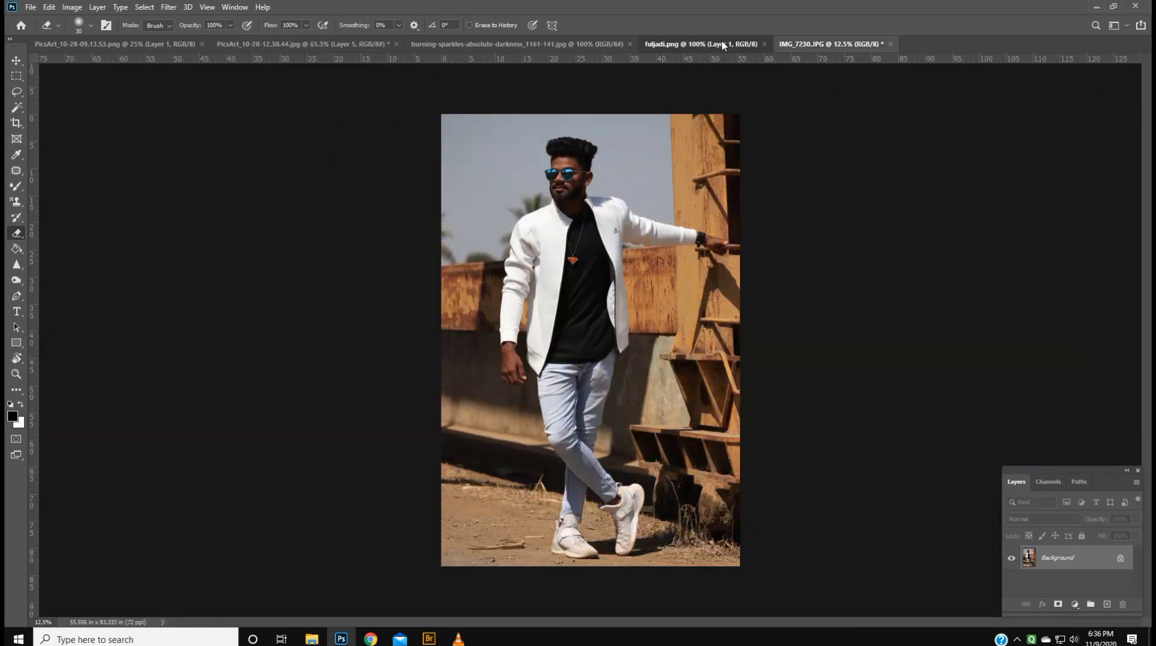
left_click(516, 44)
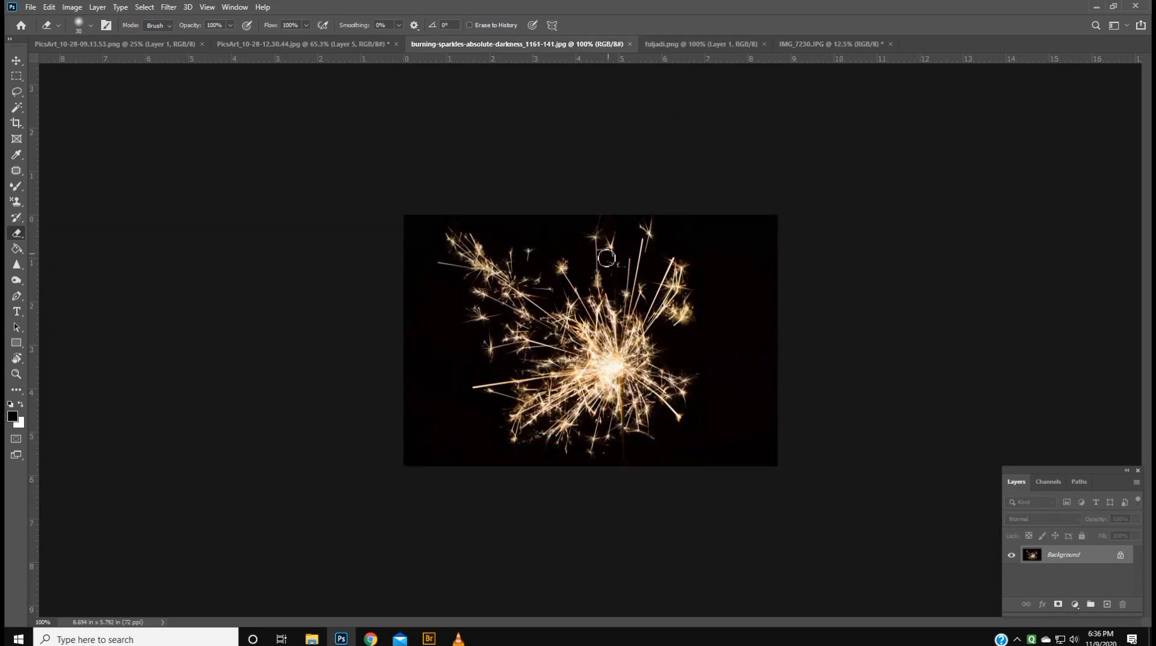
key("v")
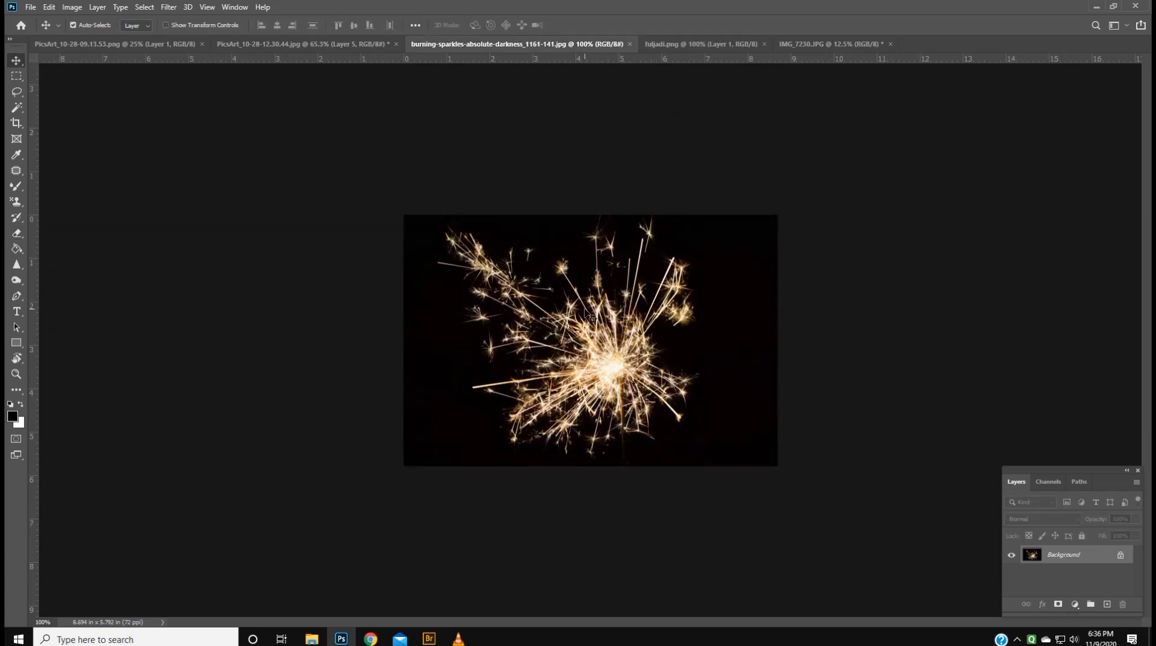
mouse_move(591, 316)
left_mouse_down()
mouse_move(588, 183)
mouse_move(690, 230)
left_mouse_up()
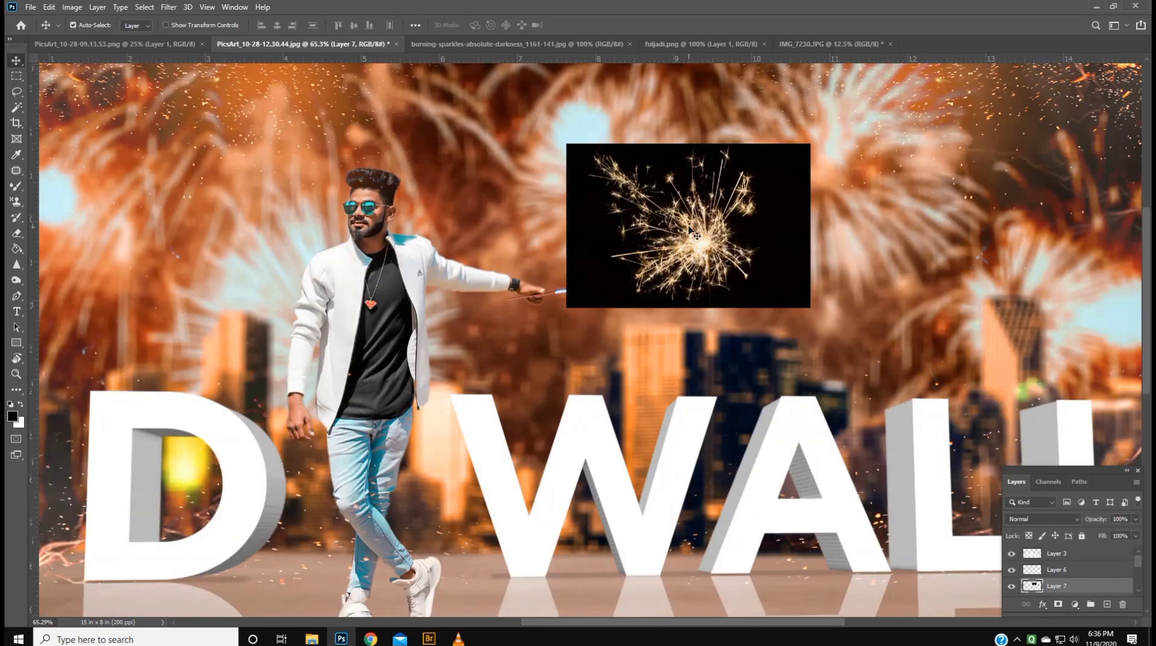
- Set the sparkler layer's blend mode to Screen to hide its black background
left_click(1034, 520)
left_click(1025, 418)
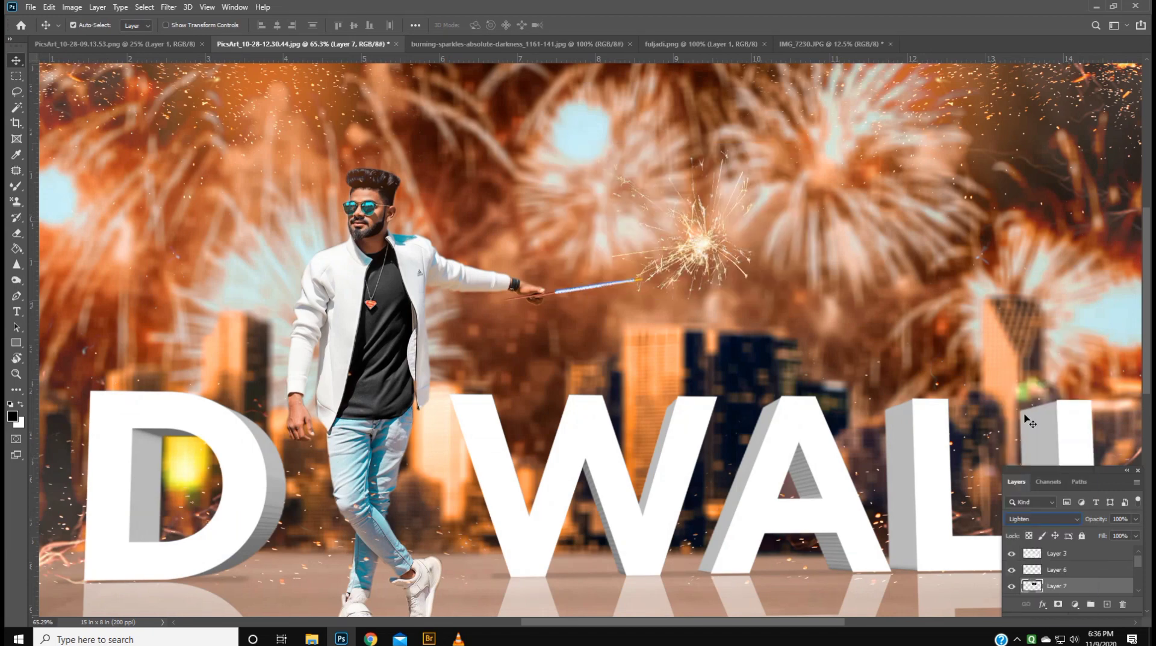
scroll(1025, 515, "down", 1)
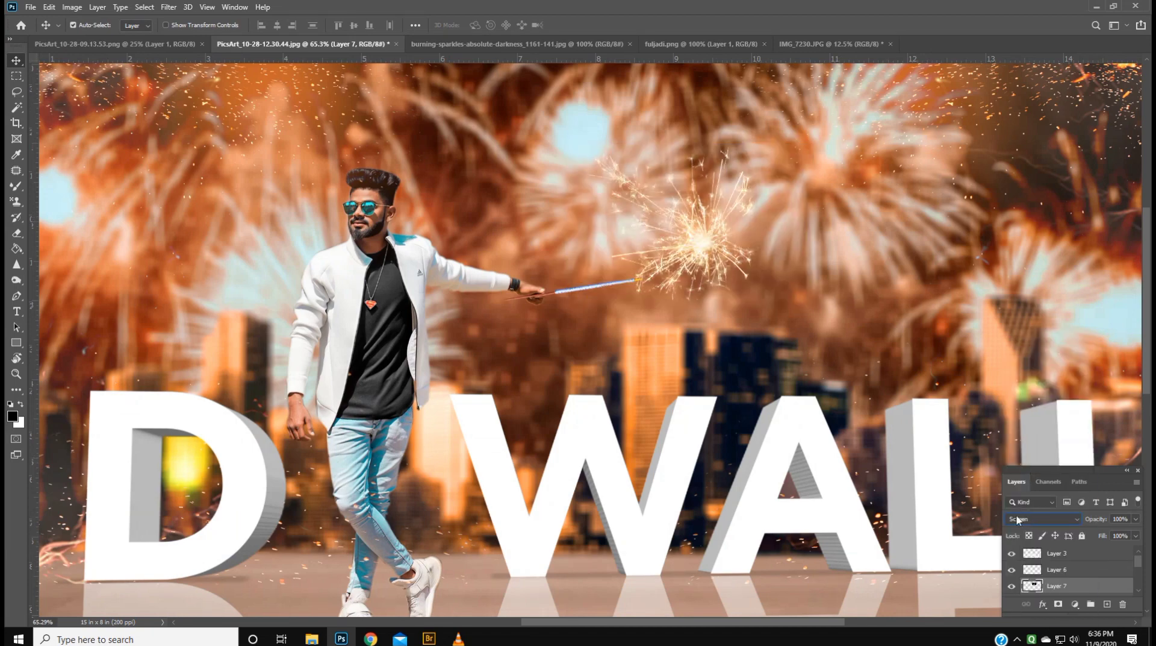
left_click(1021, 520)
left_click(1018, 427)
- Free Transform the sparkler burst onto the tip of the man's stick
key("ctrl+t")
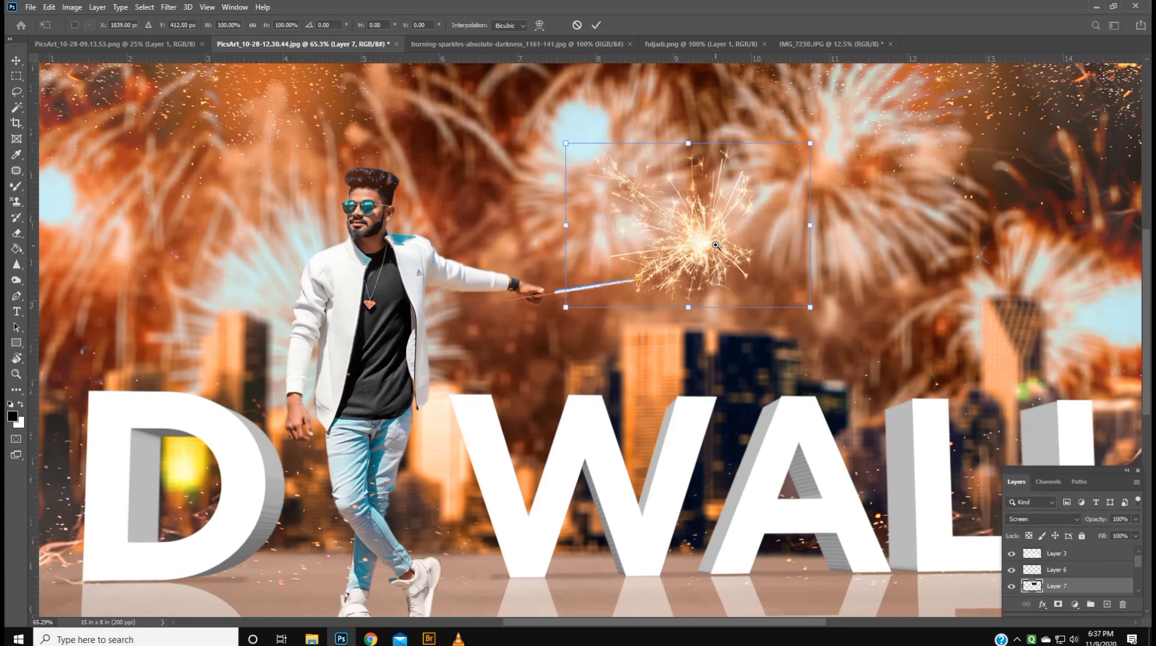
left_click(714, 247, "ctrl")
left_click(713, 242, "ctrl")
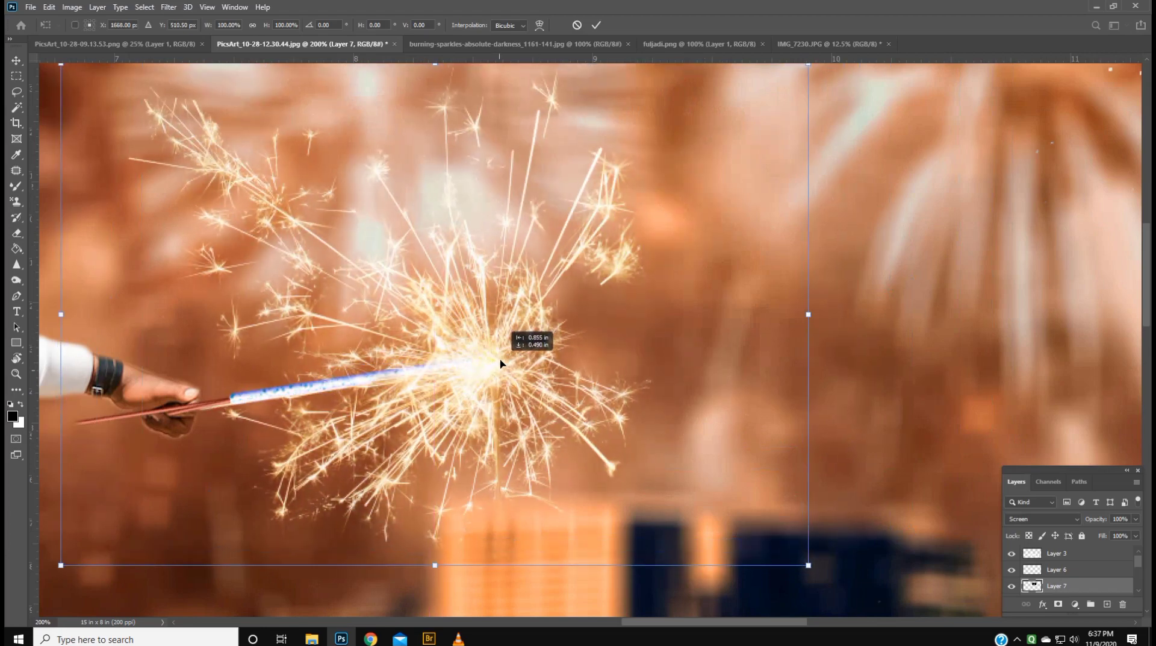
key("Return")
key("ctrl+minus")
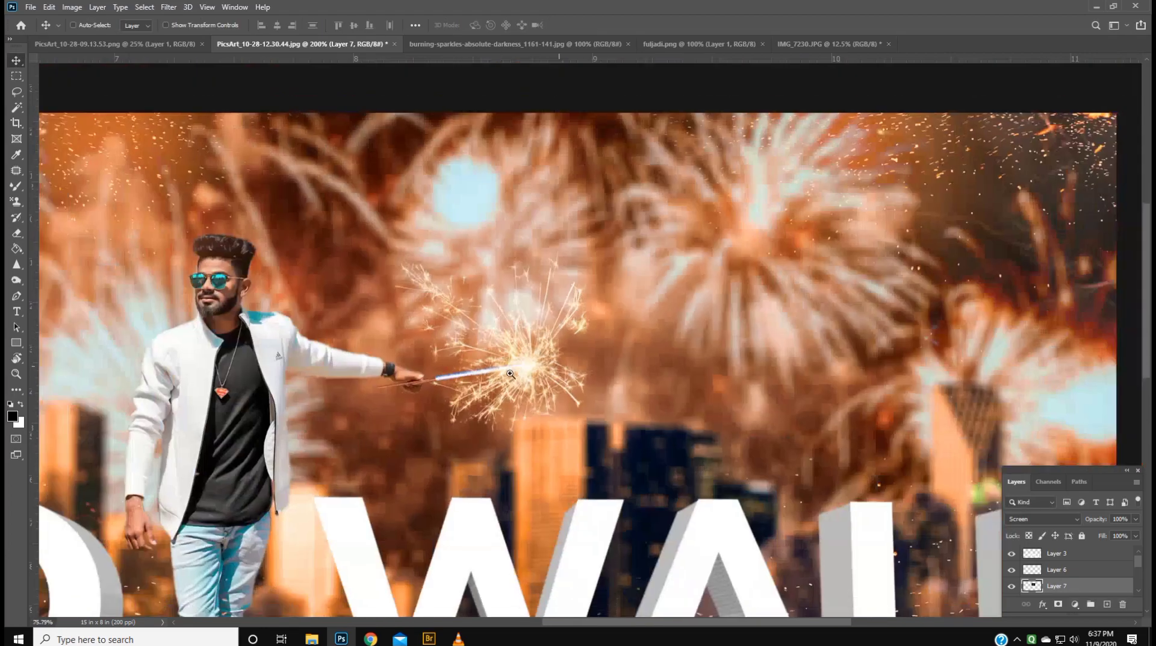
key("ctrl+minus")
key("ctrl+minus")
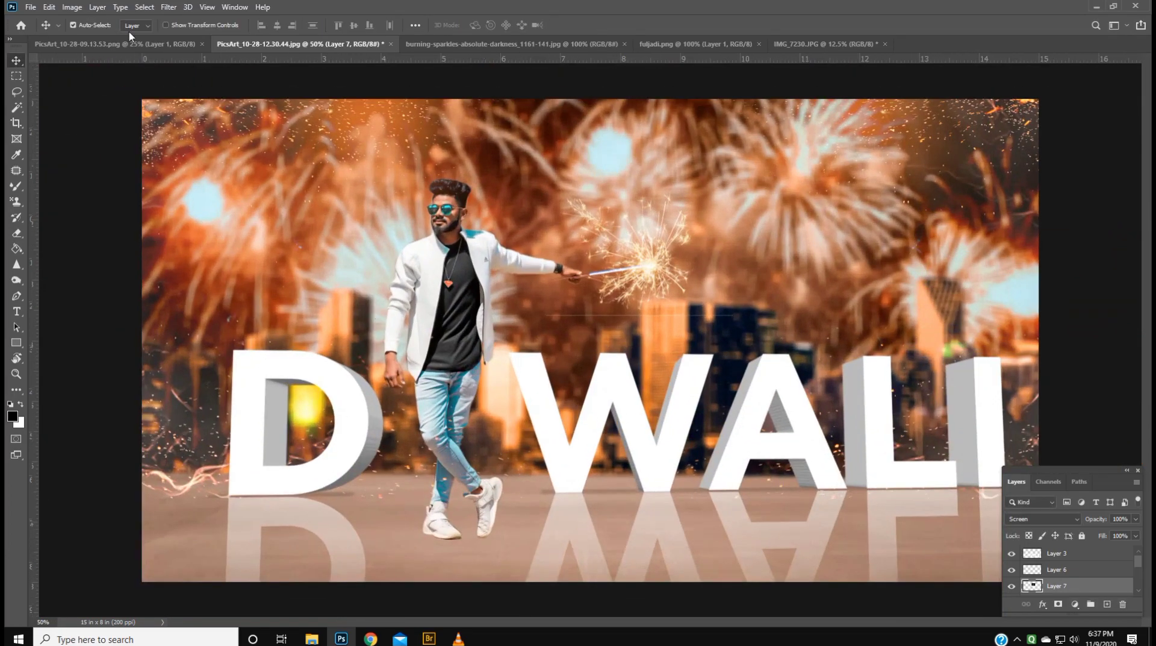
- Bring the Happy lettering into the composite, scaled to about 40% and rotated
left_click(129, 42)
mouse_move(602, 325)
left_mouse_down()
mouse_move(336, 81)
mouse_move(264, 246)
left_mouse_up()
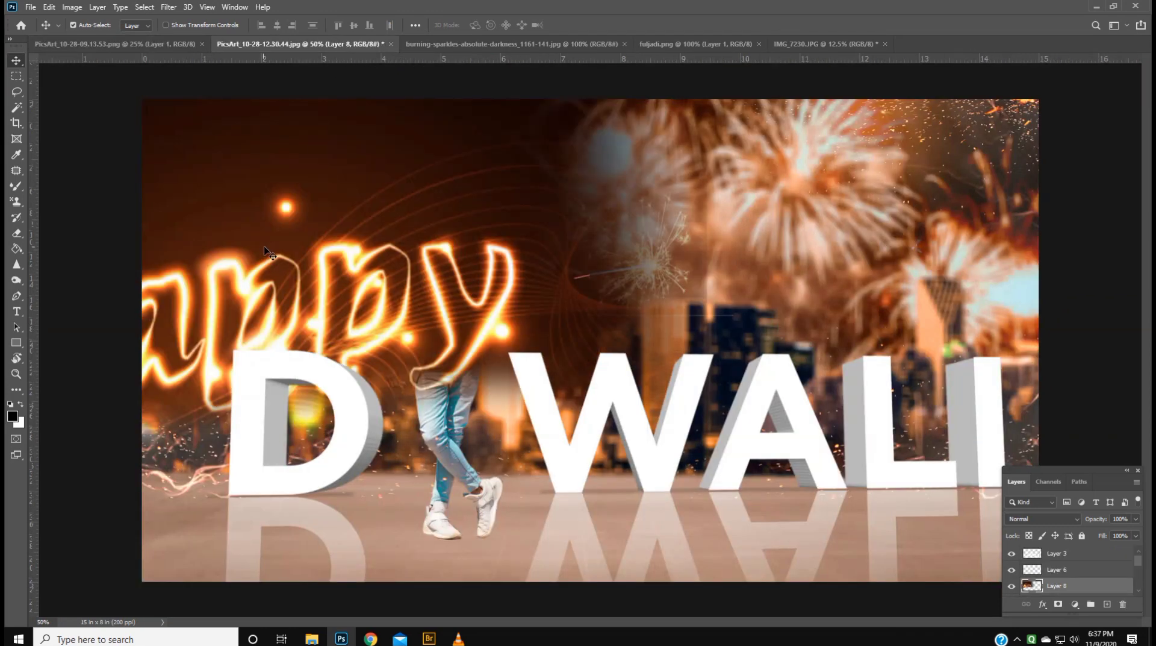
key("ctrl+t")
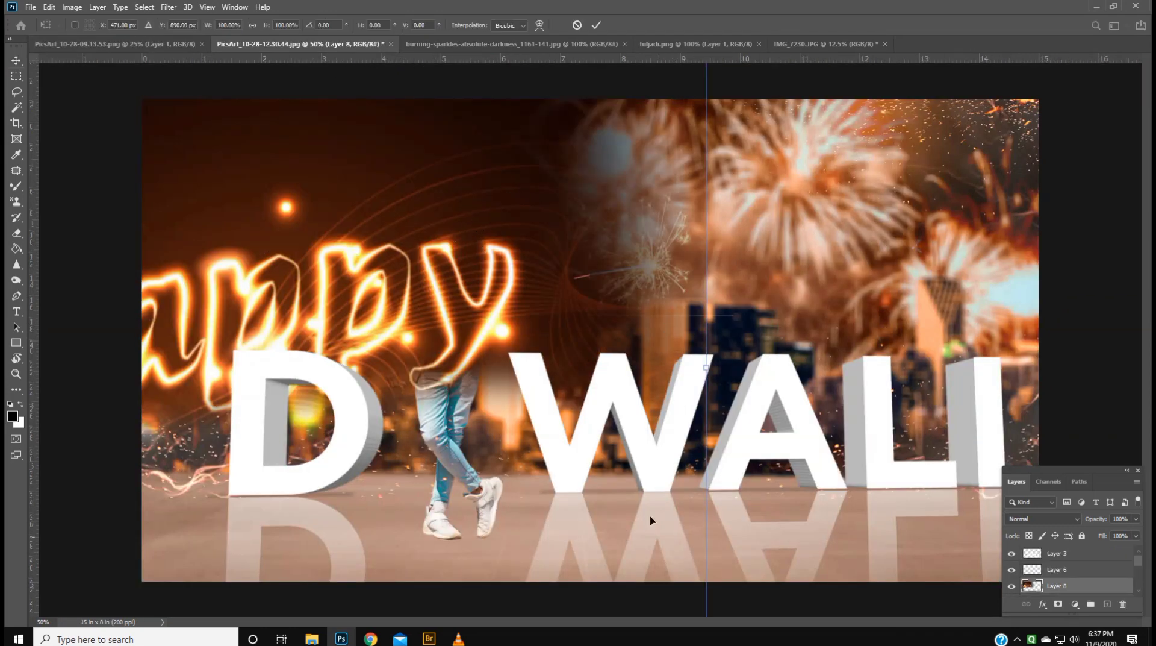
key("ctrl+0")
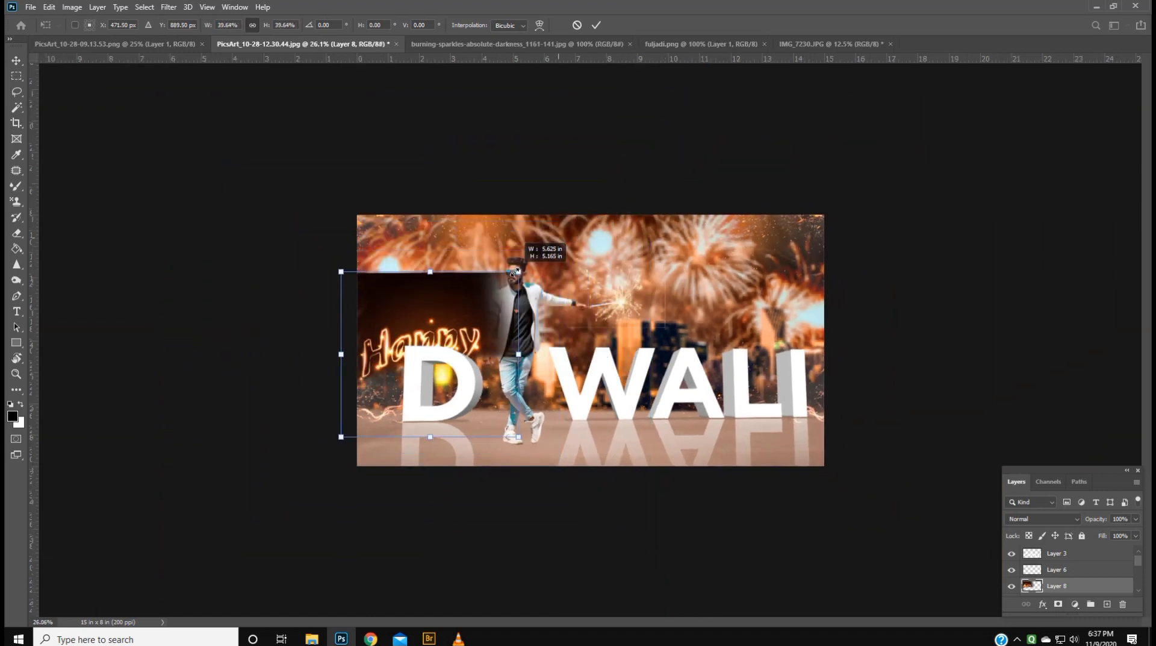
left_click_drag(650, 149, 431, 286)
scroll(463, 345, "up", 5)
scroll(462, 345, "down", 3)
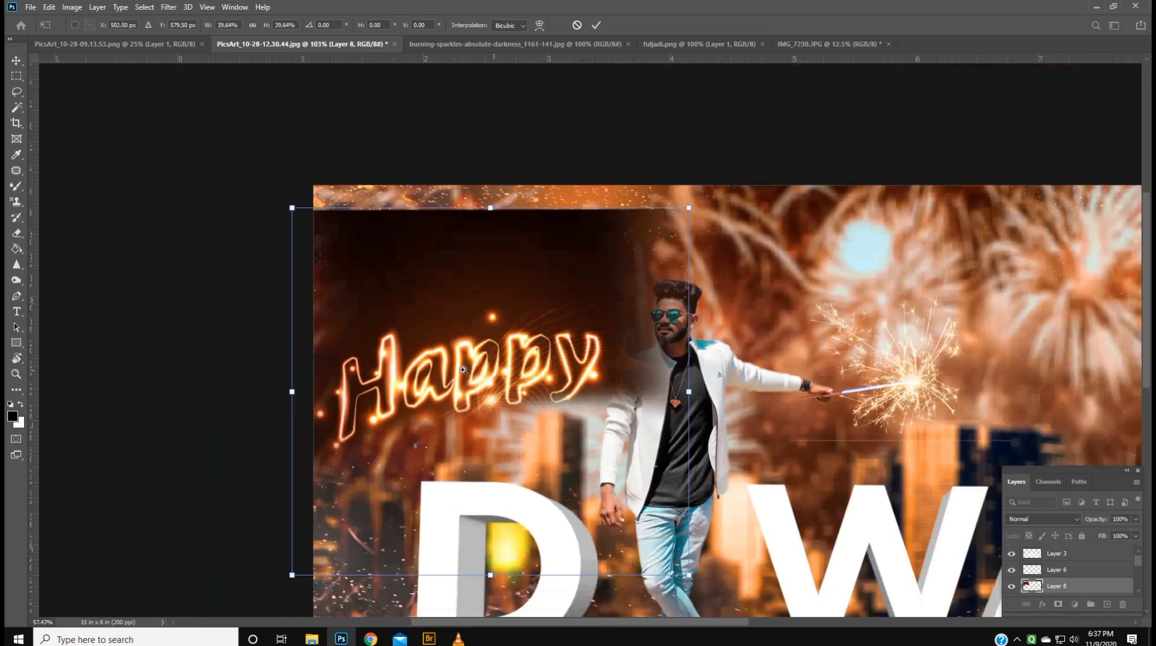
mouse_move(463, 344)
left_mouse_down()
mouse_move(435, 397)
mouse_move(306, 280)
left_mouse_up()
key("Return")
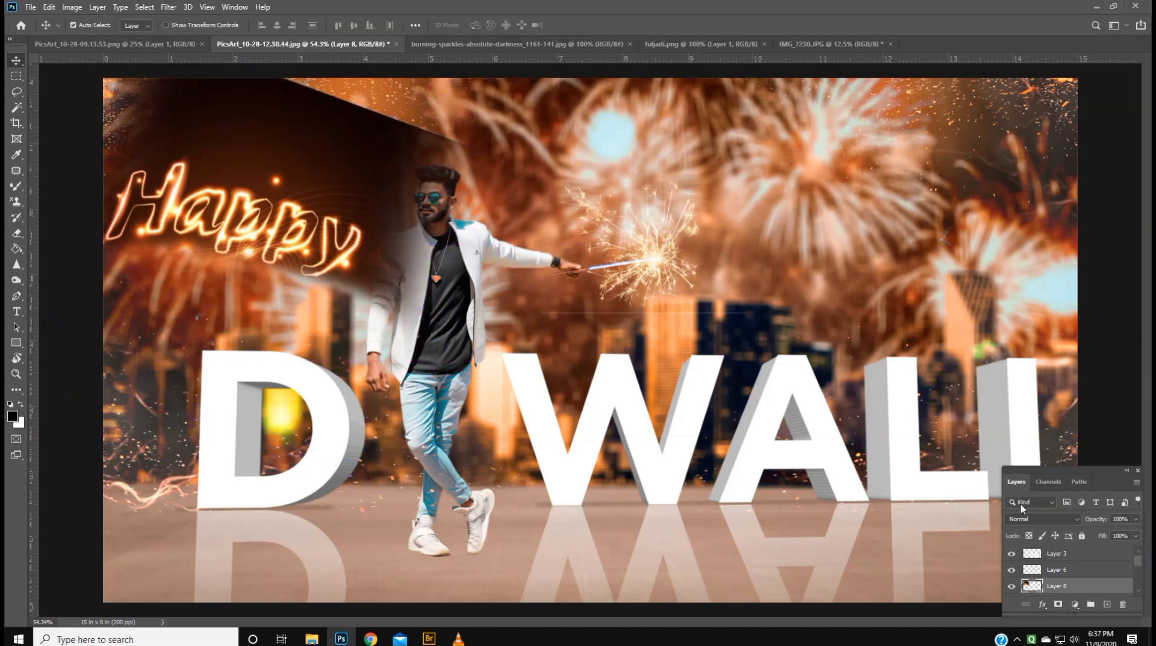
- Set the Happy layer's blend mode to Screen so it blends into the fireworks
left_click(1027, 519)
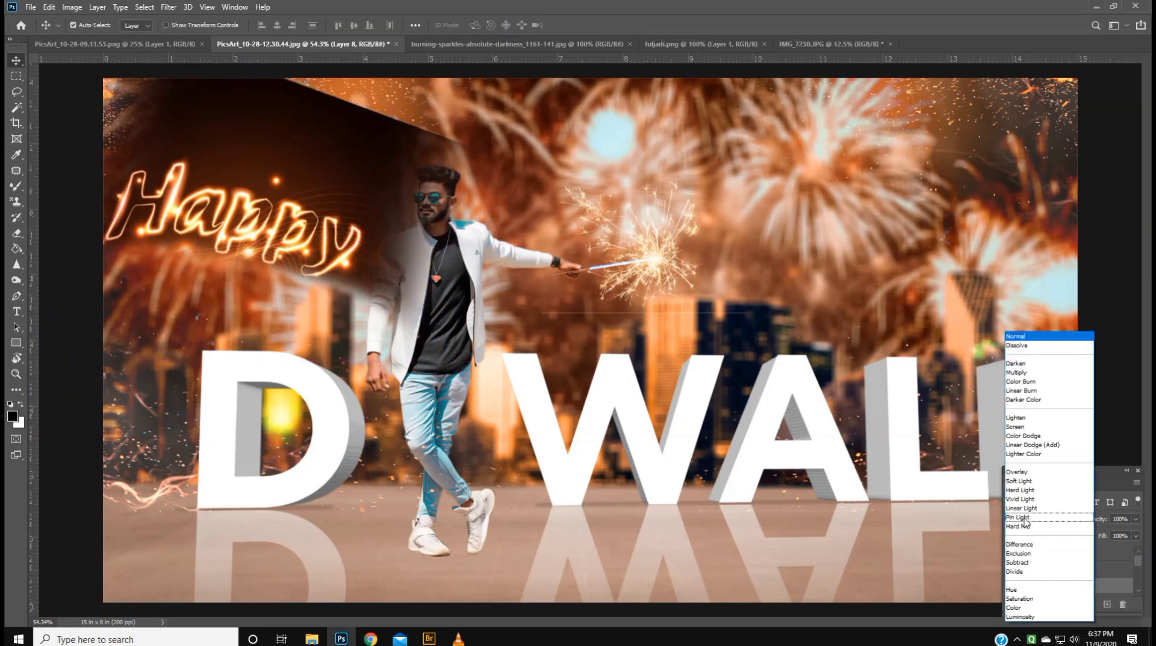
left_click(1024, 426)
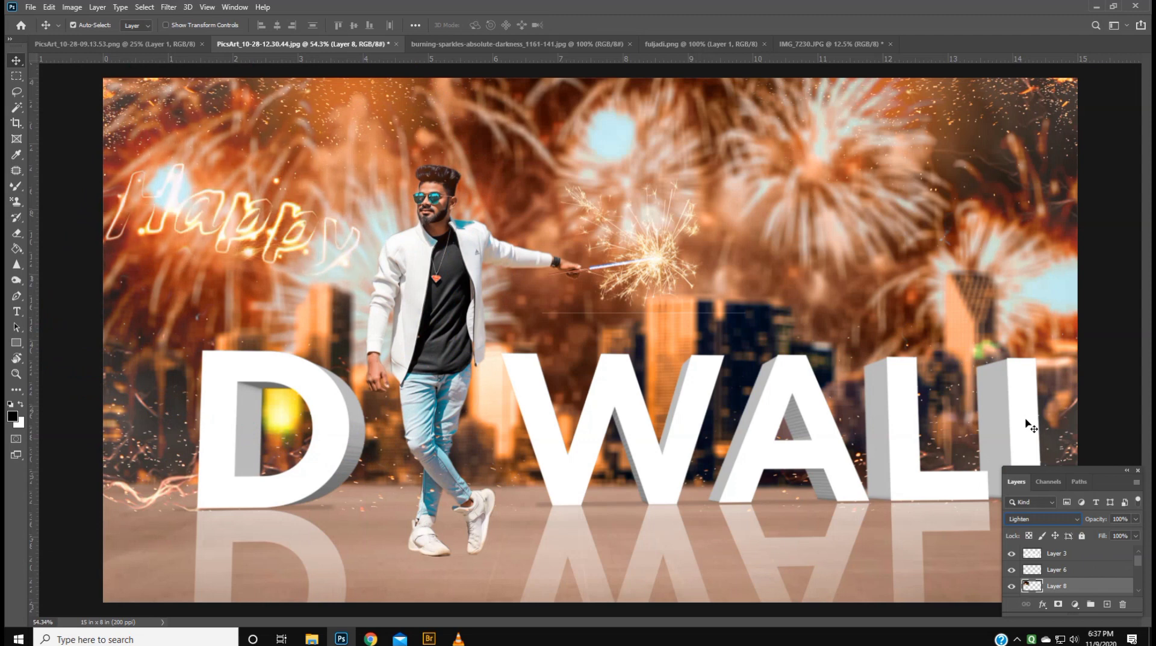
key("Down")
key("ctrl")
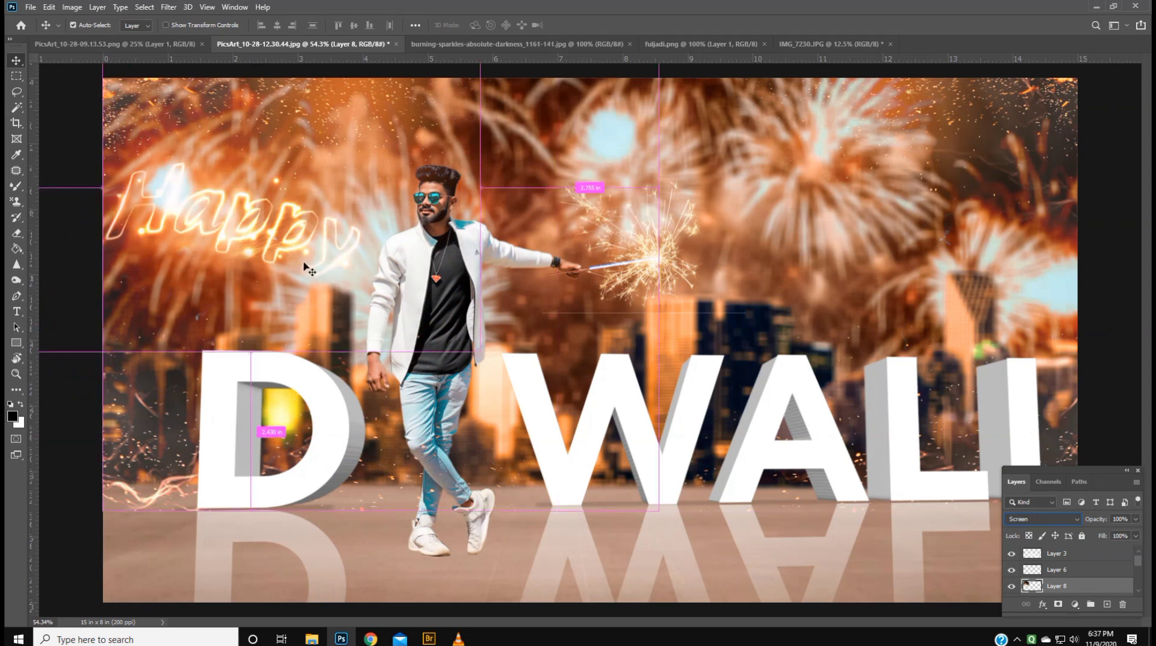
- Tilt the Happy lettering slightly with another Free Transform
key("ctrl+t")
key("Return")
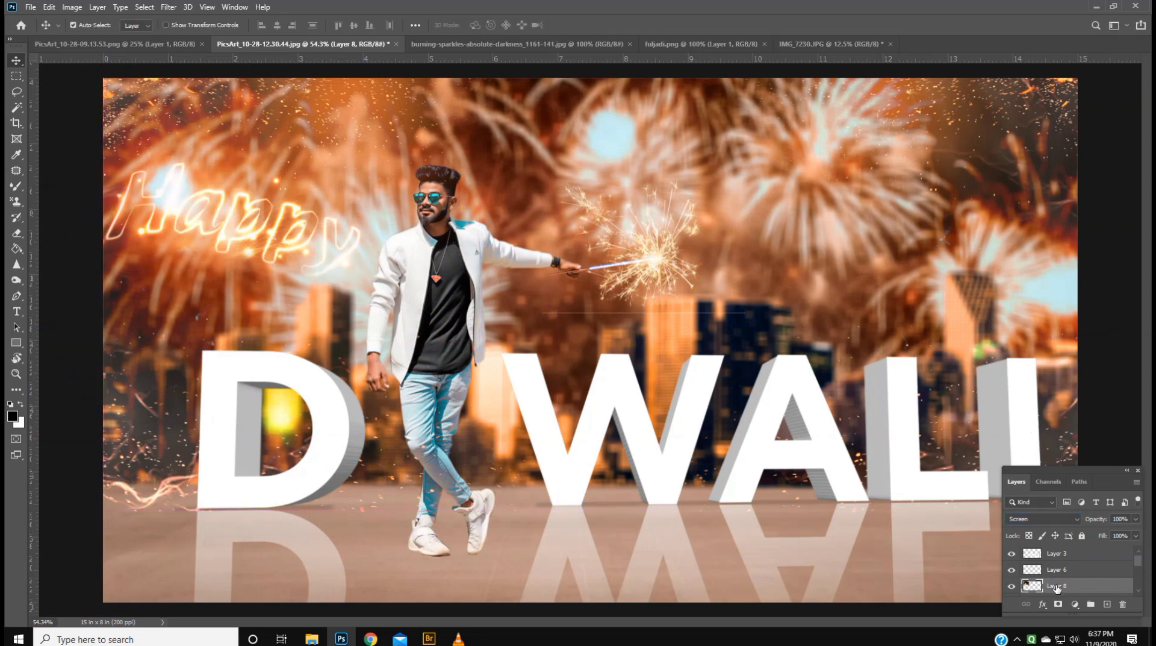
key("ctrl+t")
mouse_move(566, 253)
left_mouse_down()
mouse_move(556, 175)
mouse_move(552, 266)
left_mouse_up()
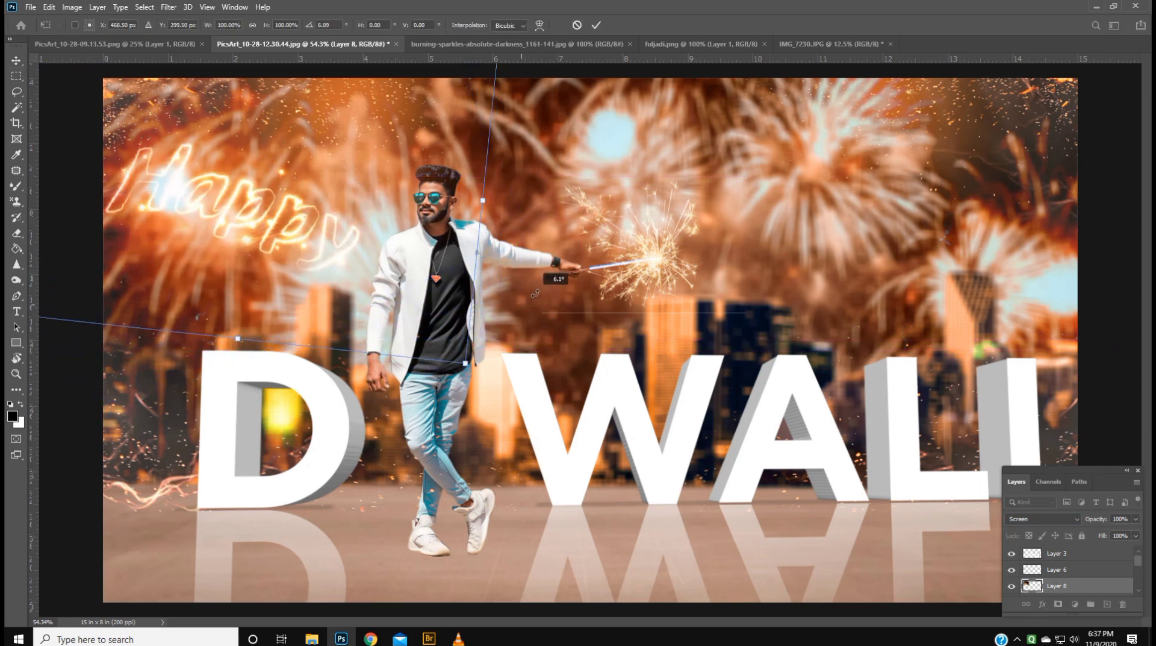
left_click_drag(335, 247, 335, 247)
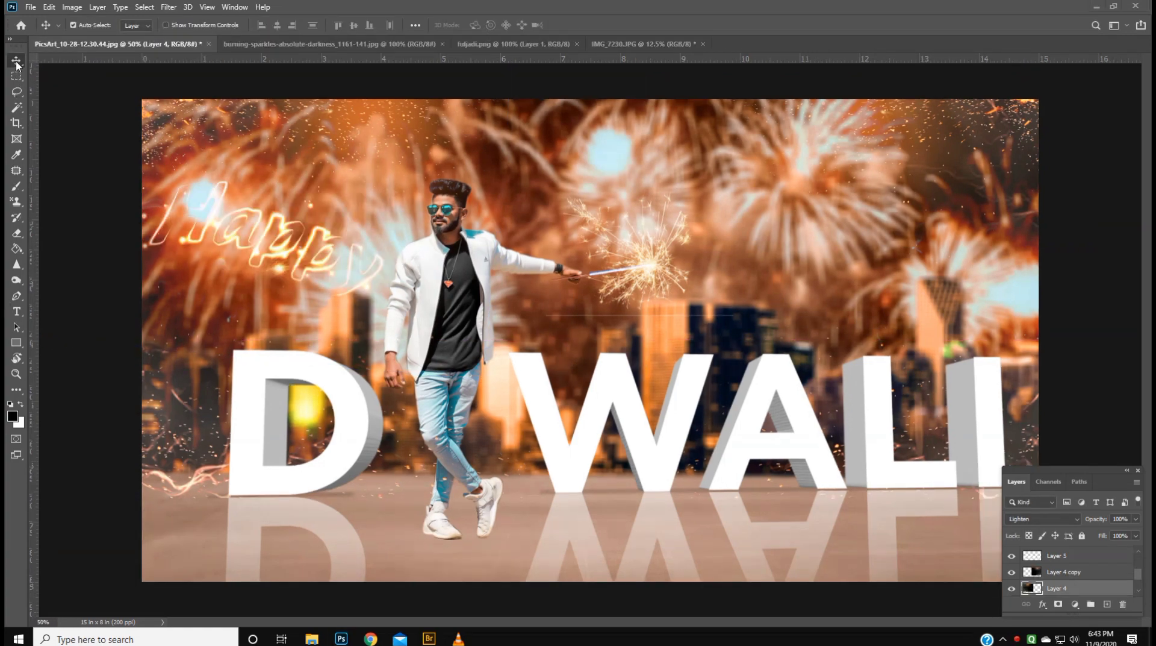
- Paint black shadows under the left and right shoes with the plain Brush
left_click(17, 188)
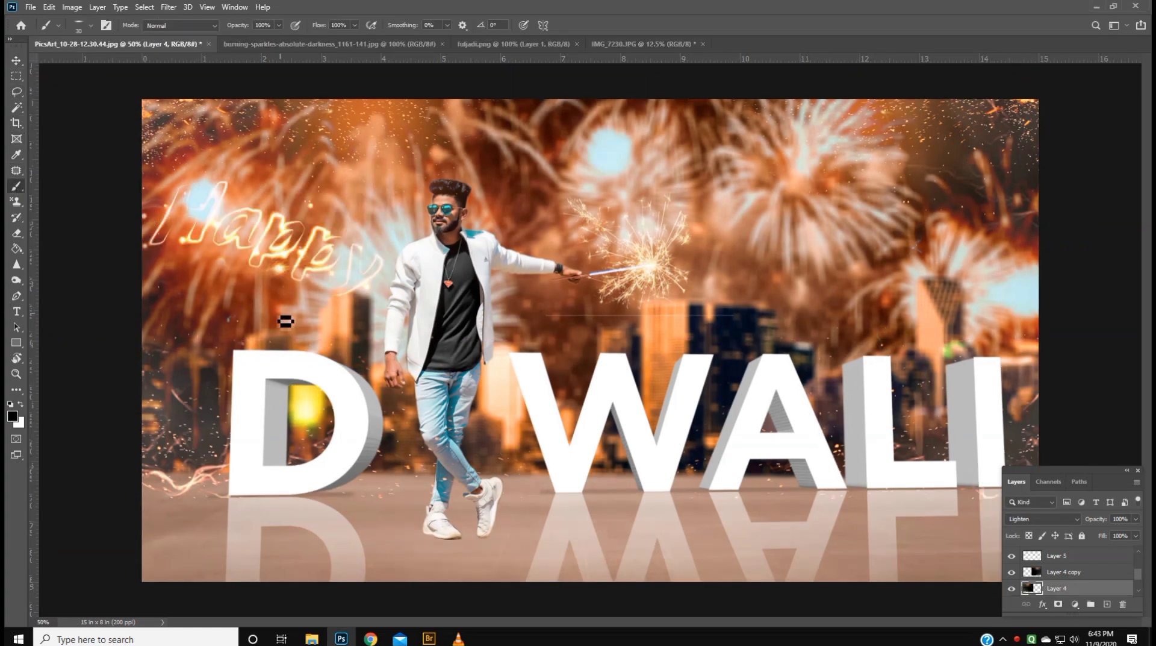
right_click(17, 190)
left_click(39, 187)
mouse_move(399, 520)
left_mouse_down()
mouse_move(473, 374)
mouse_move(408, 390)
left_mouse_up()
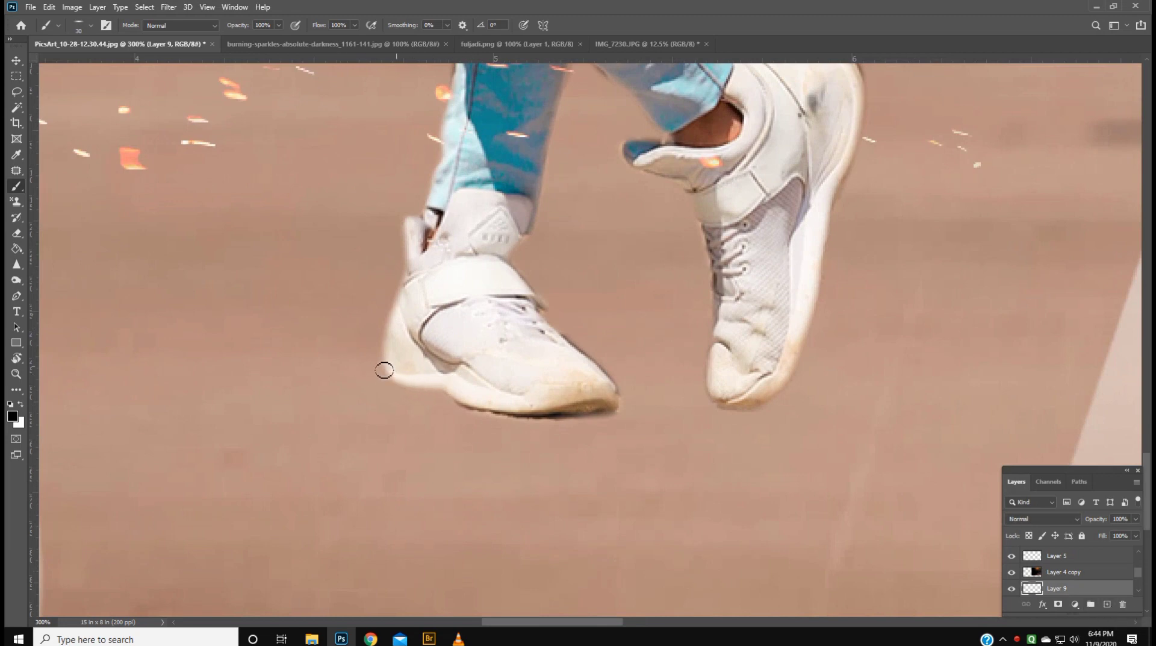
mouse_move(384, 370)
left_mouse_down()
mouse_move(531, 415)
mouse_move(472, 411)
left_mouse_up()
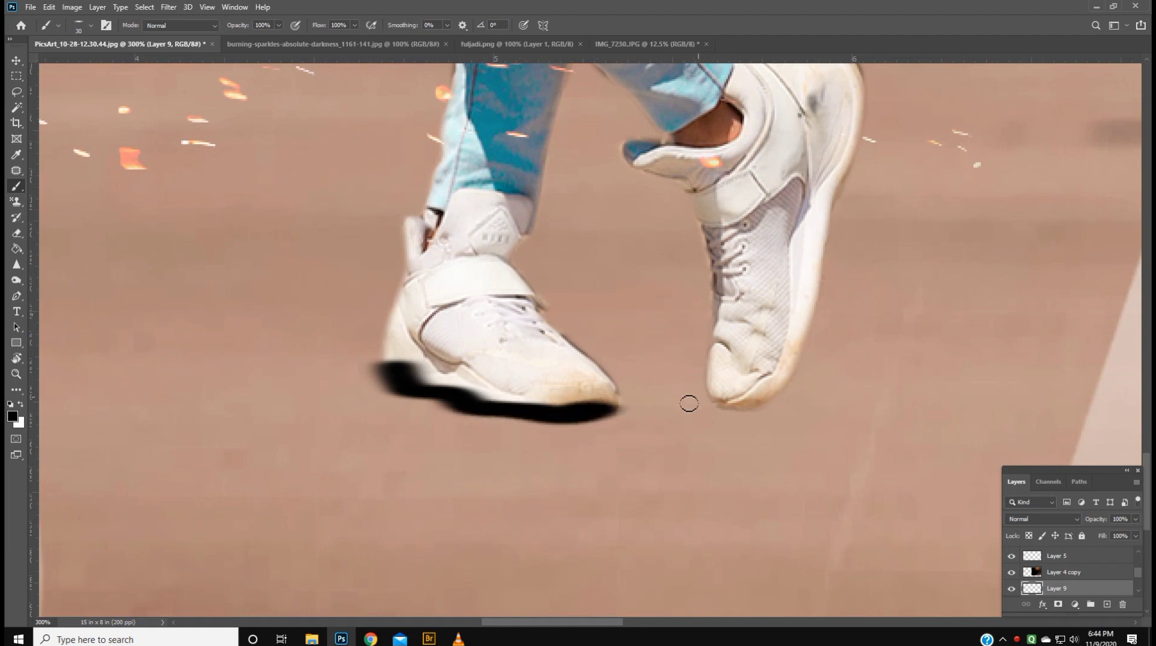
left_click_drag(729, 415, 733, 410)
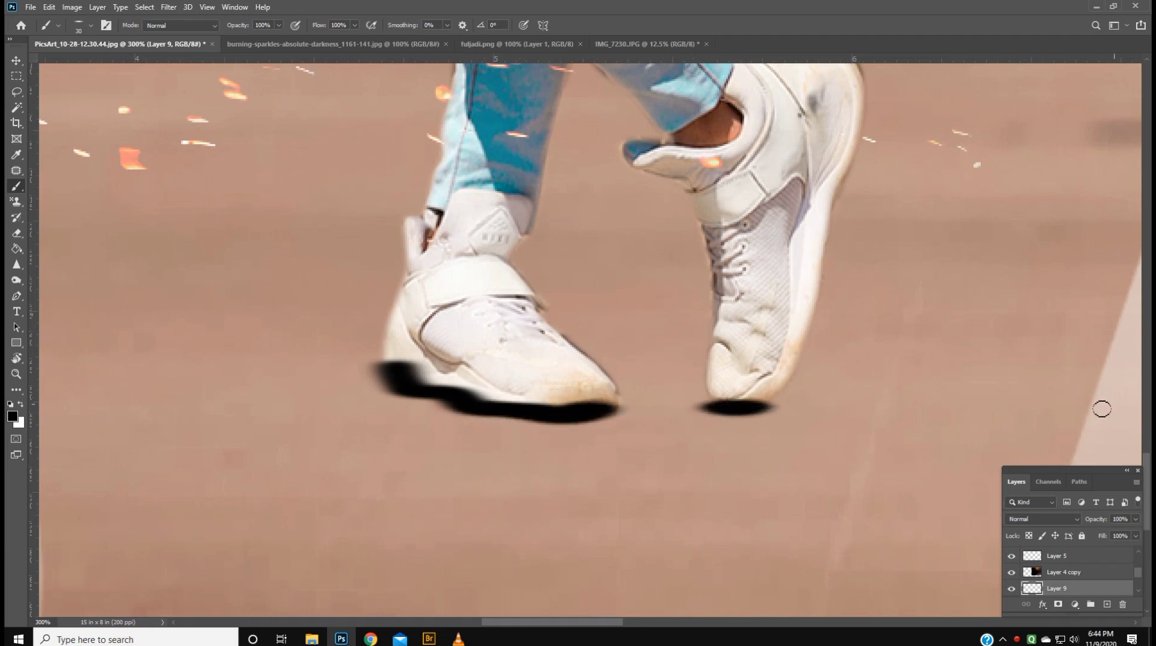
- Lower the shadow layer to 35% opacity and paint softer shadows along both soles
scroll(1090, 577, "down", 1)
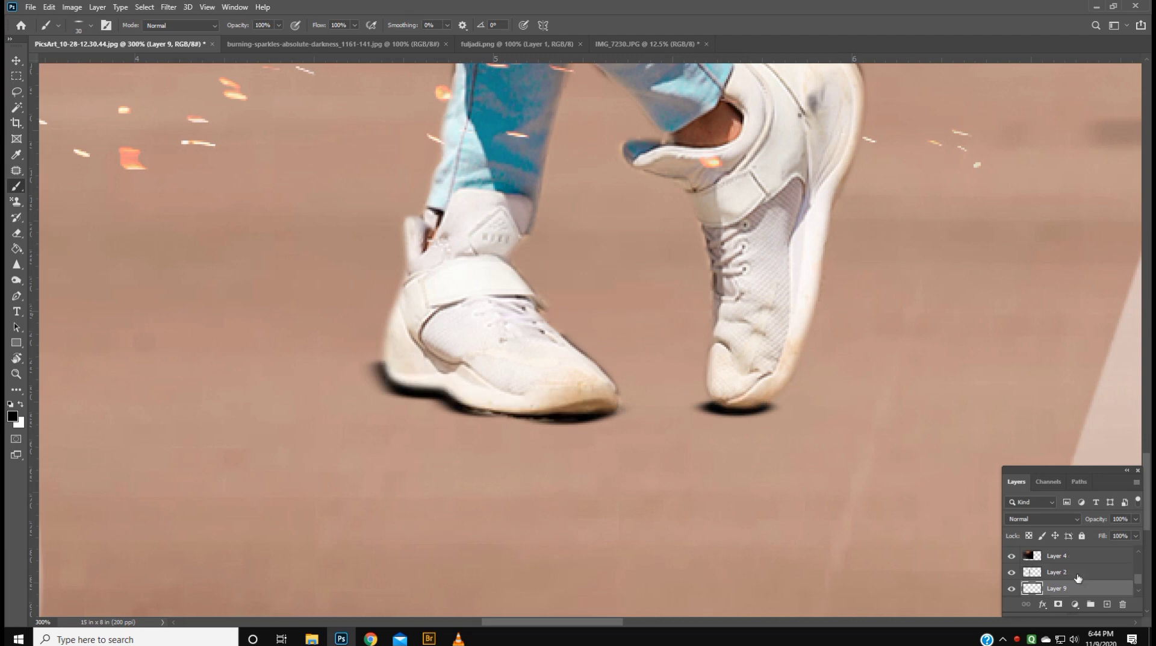
left_click(1136, 519)
left_click_drag(1106, 536, 1099, 534)
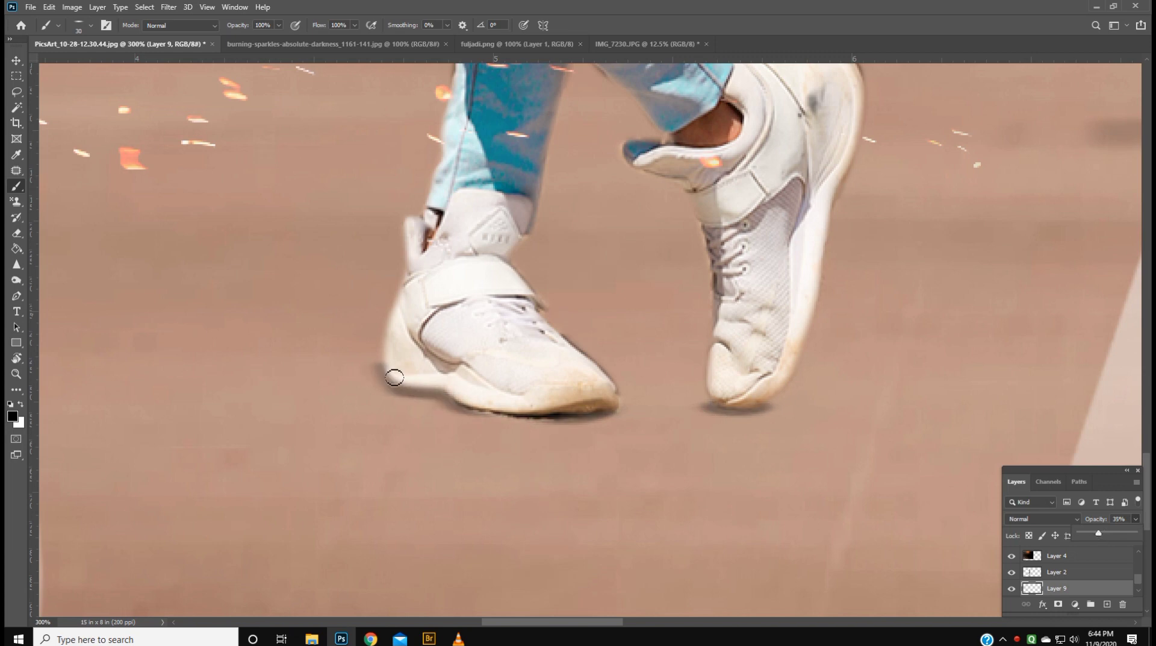
mouse_move(394, 377)
left_mouse_down()
mouse_move(536, 416)
mouse_move(474, 414)
mouse_move(550, 419)
left_mouse_up()
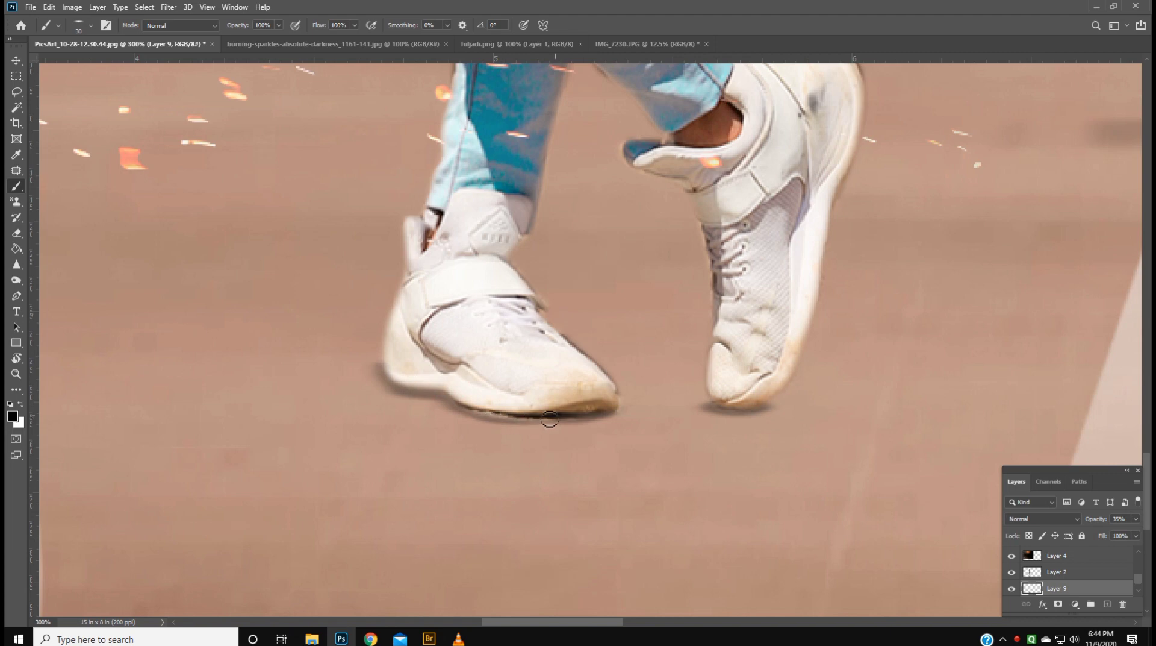
left_click_drag(689, 416, 770, 383)
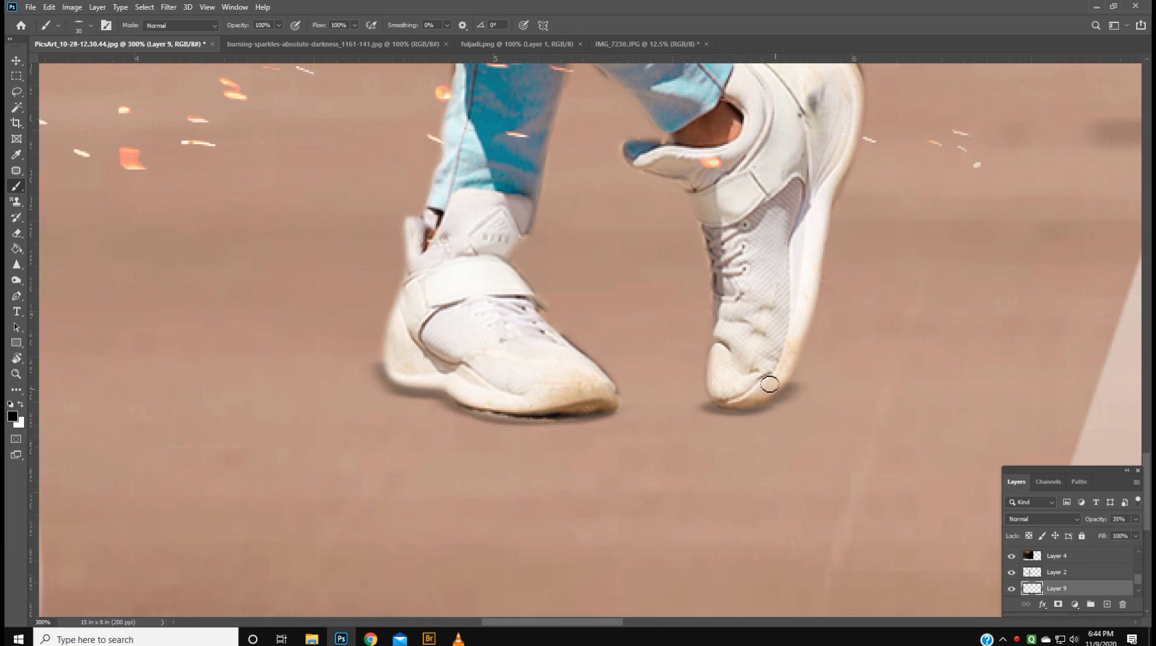
left_click_drag(506, 416, 539, 423)
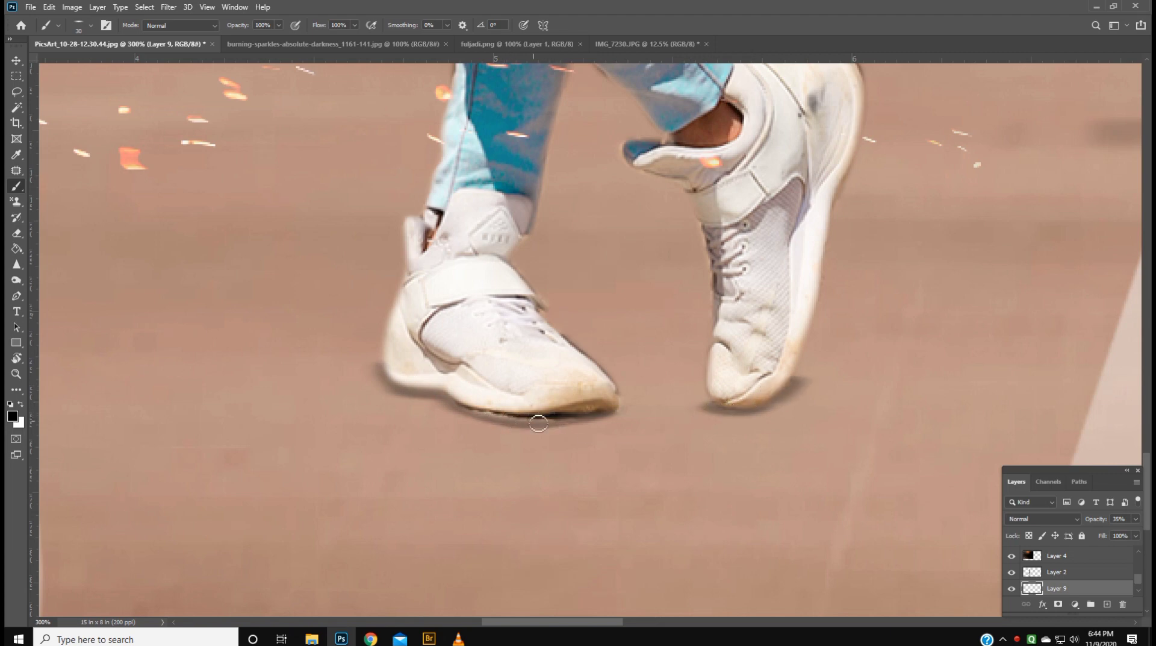
- Settle the shoe-shadow layer at its final faint opacity of 27%
scroll(593, 527, "down", 6)
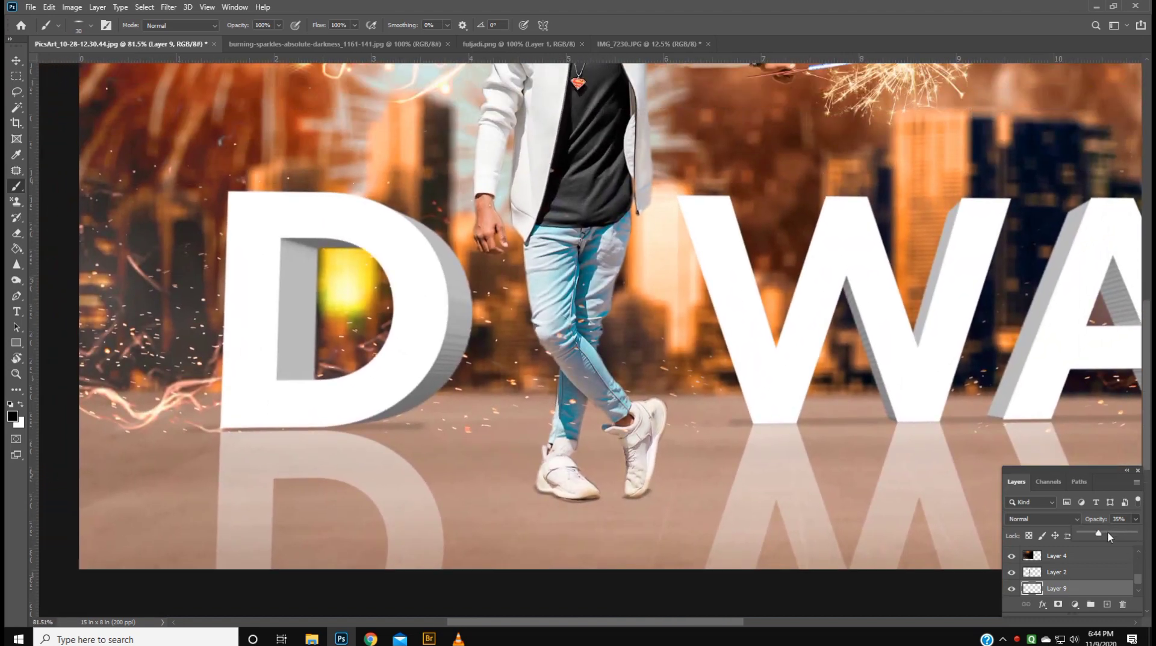
left_click_drag(1107, 532, 1096, 538)
scroll(551, 477, "down", 1)
scroll(551, 477, "down", 1)
key("v")
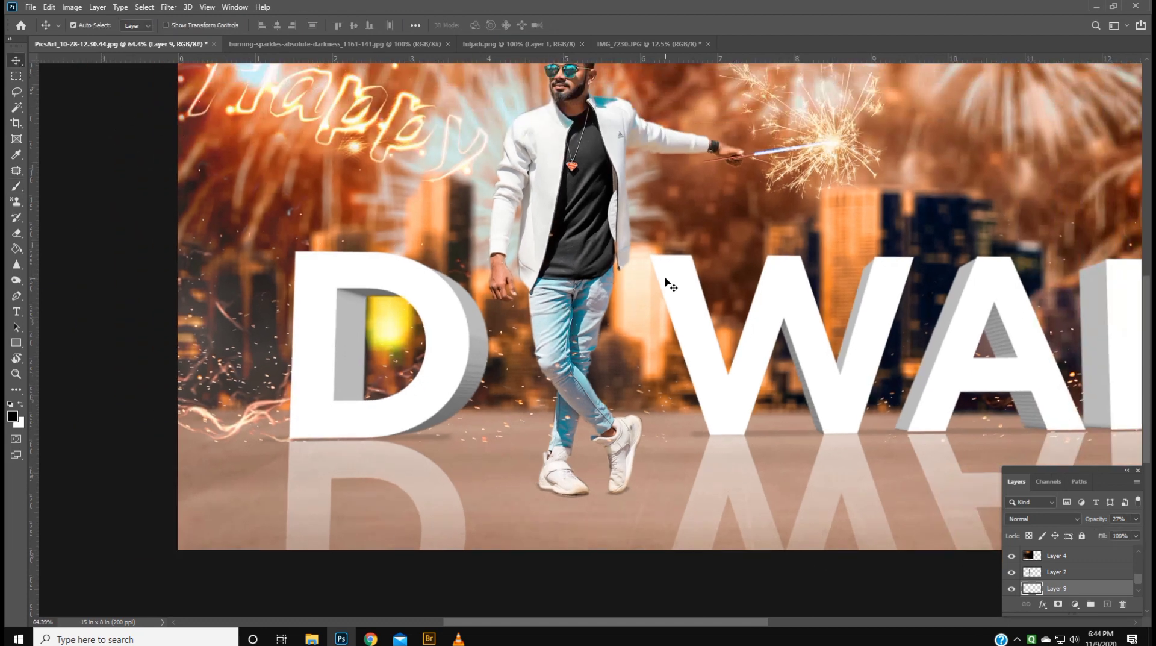
- Duplicate the man's Layer 2 as Layer 2 copy
left_click(581, 268)
right_click(578, 262)
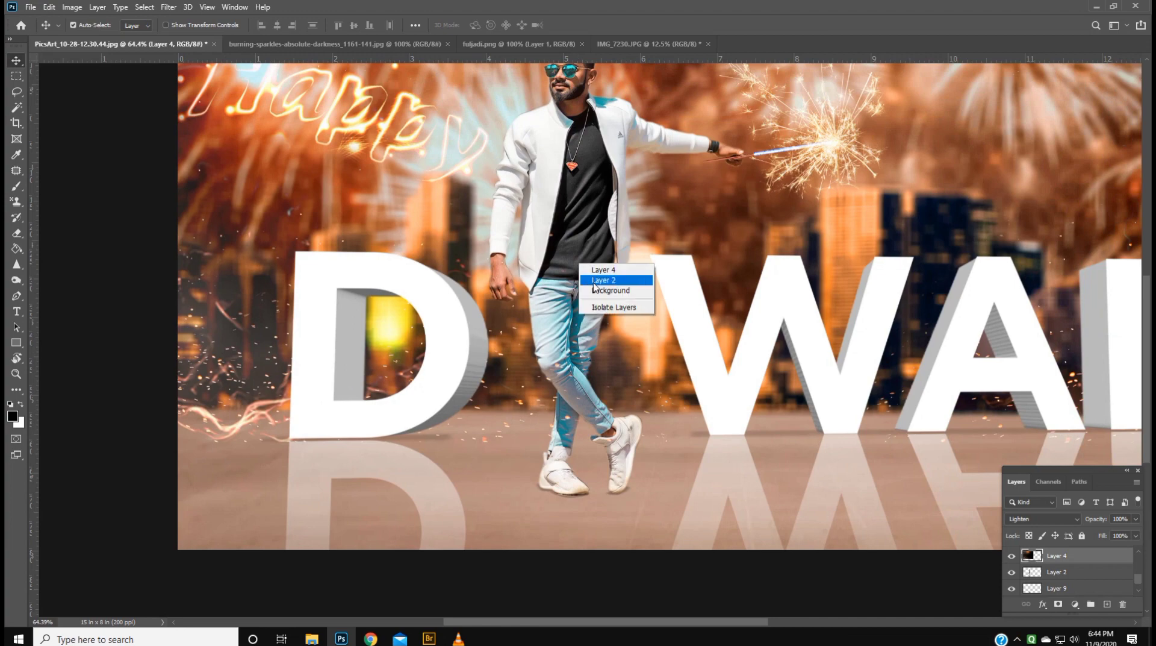
left_click(593, 281)
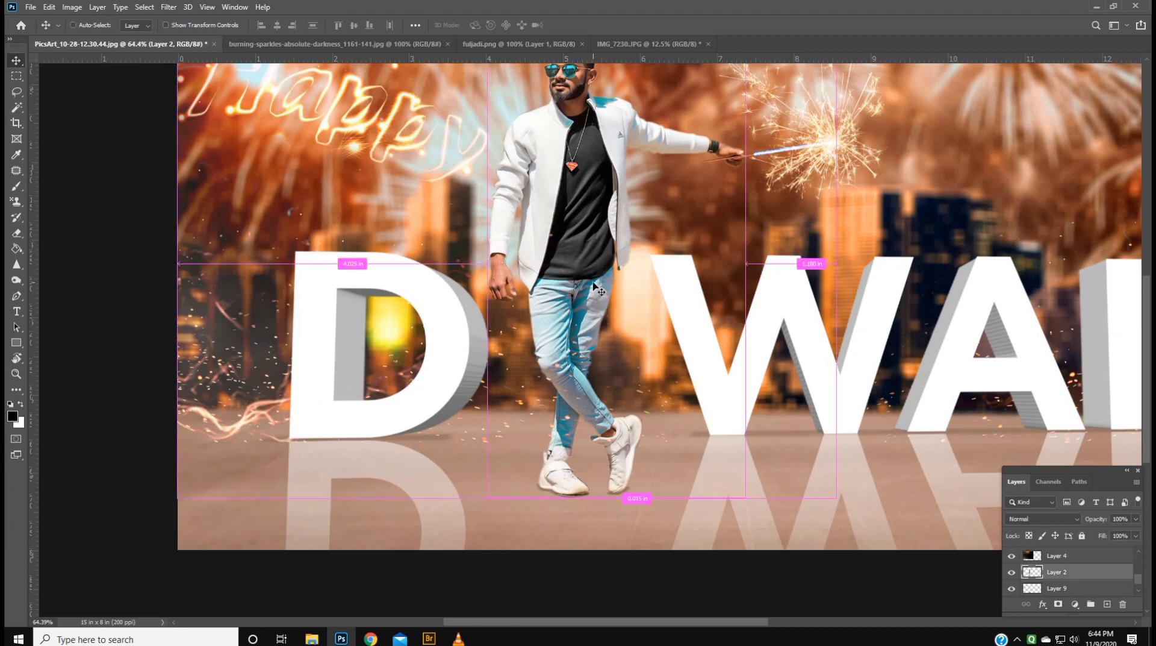
right_click(1088, 574)
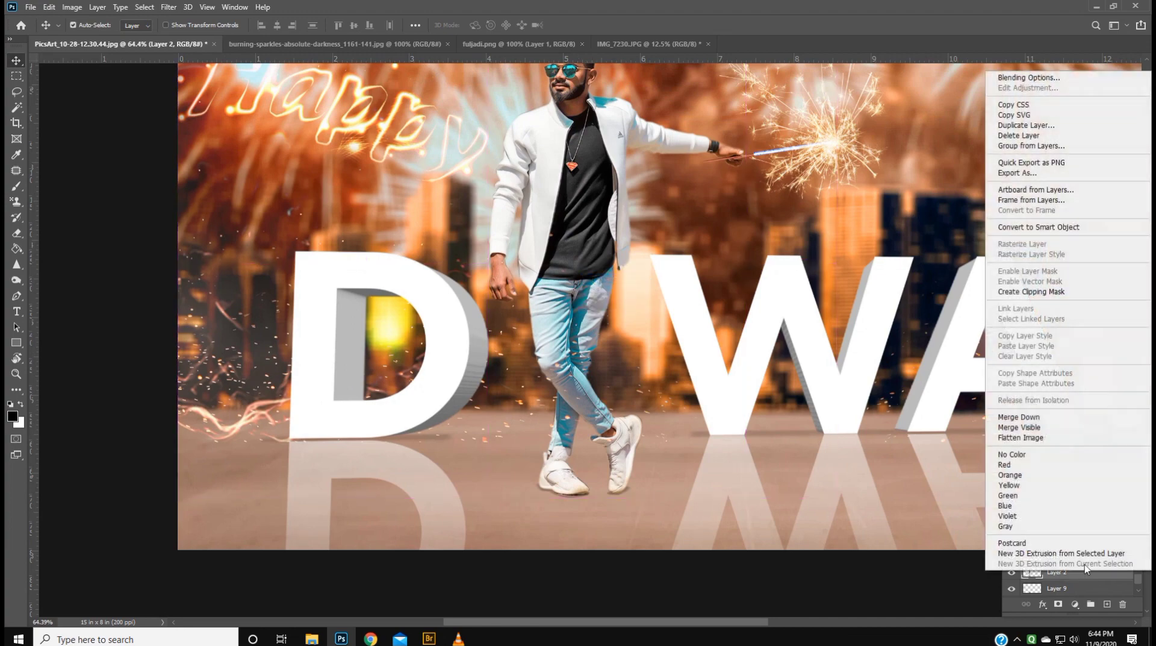
left_click(1027, 125)
left_click(677, 179)
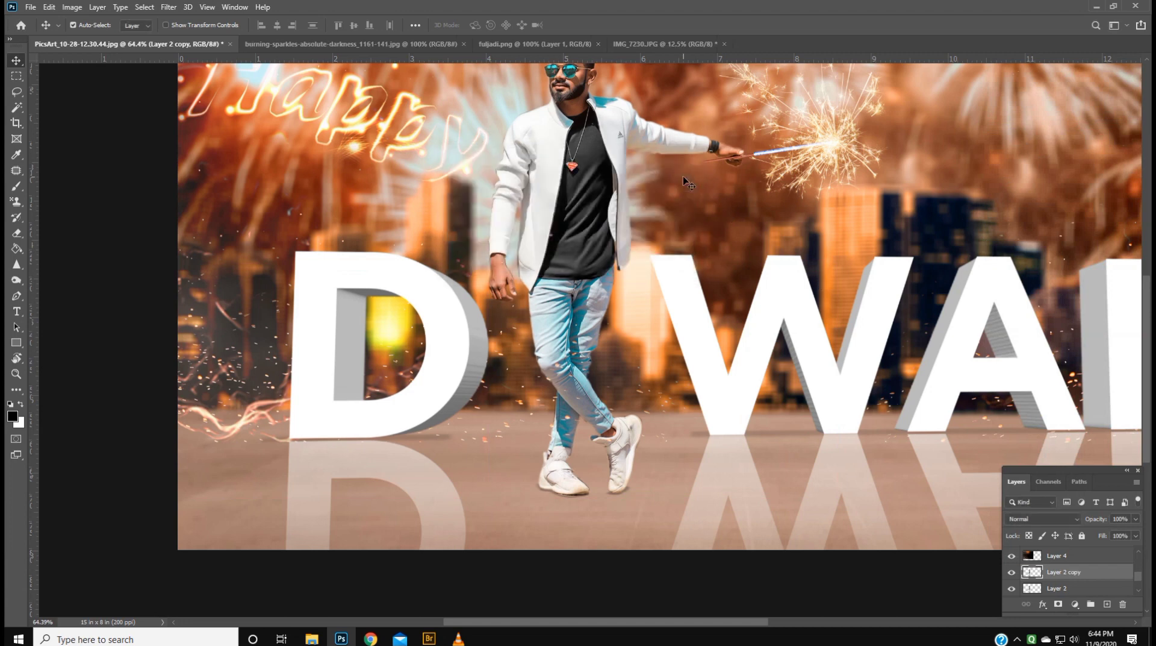
- Flip the copy vertically, place it below the man's feet, and scale it to 94%
key("ctrl+t")
right_click(575, 252)
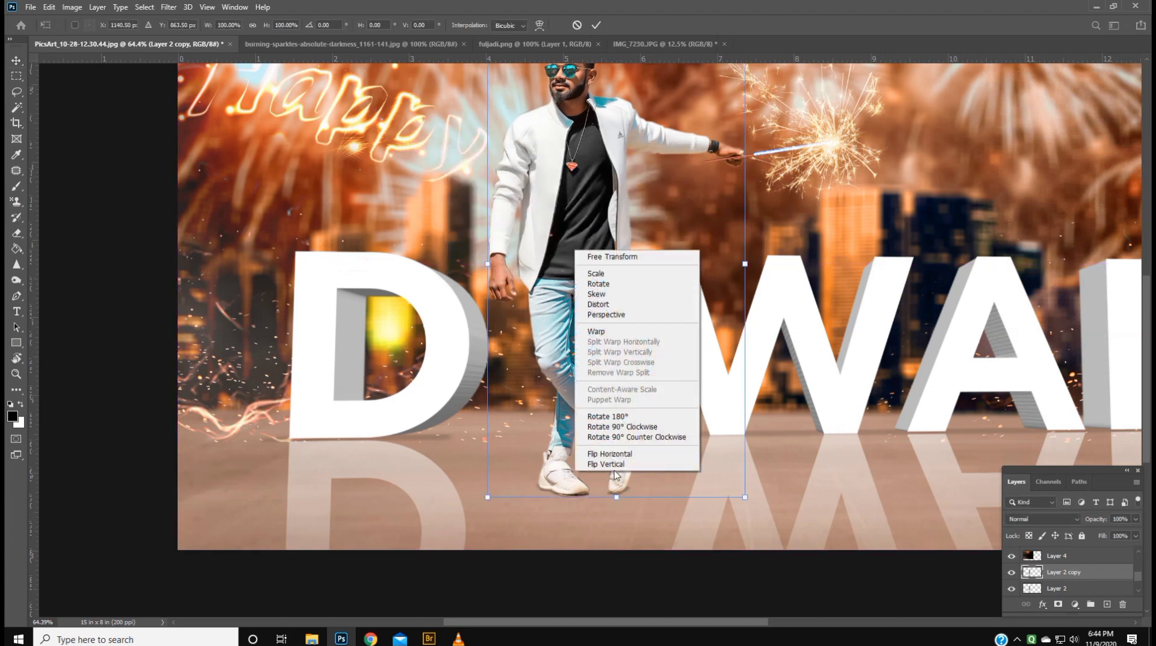
left_click(613, 464)
left_click_drag(580, 132, 580, 560)
left_click_drag(743, 490, 732, 500)
left_click_drag(626, 542, 626, 530)
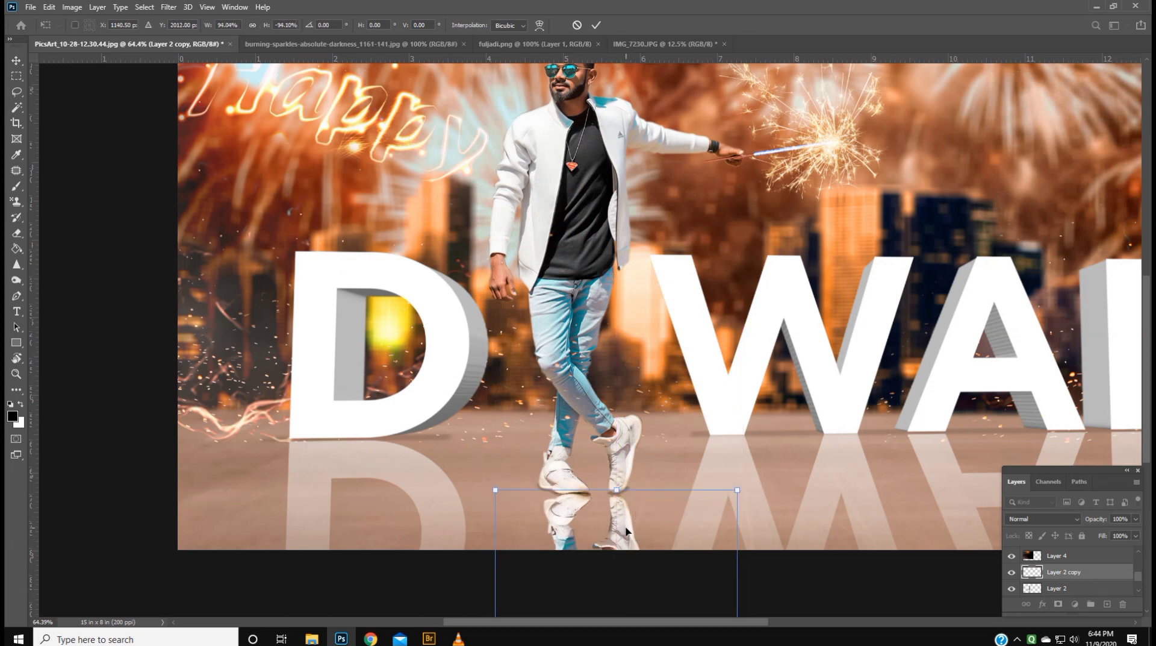
key("Return")
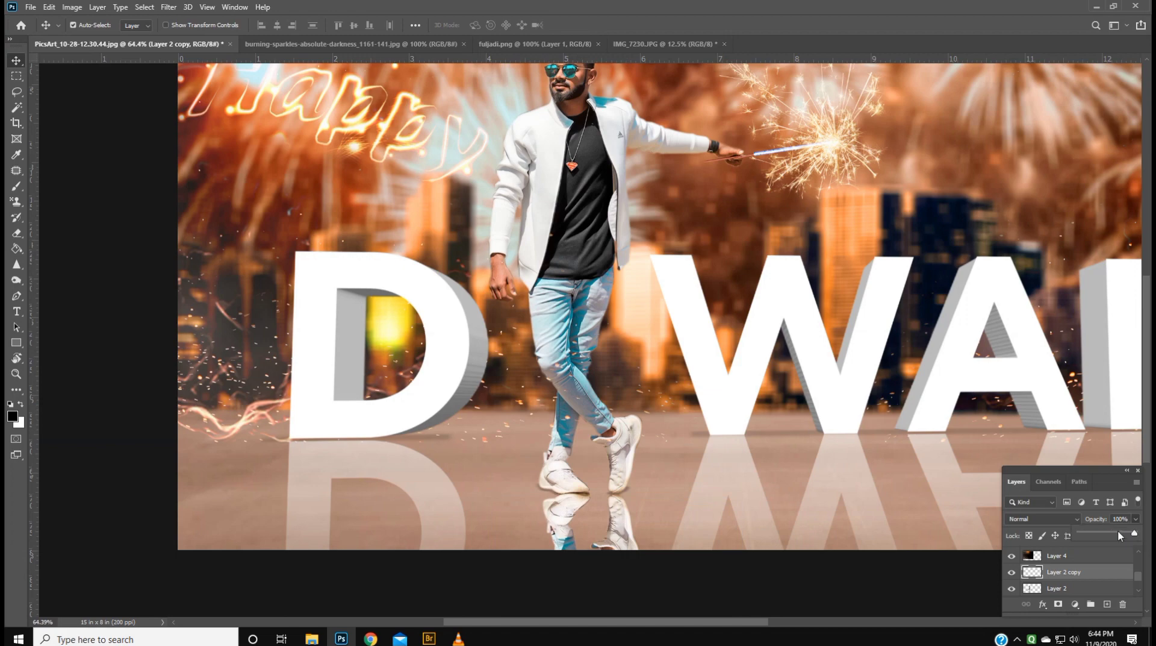
- Fade the reflection to 38% opacity and raise its Hue/Saturation Lightness to +17
left_click_drag(1103, 537, 1101, 536)
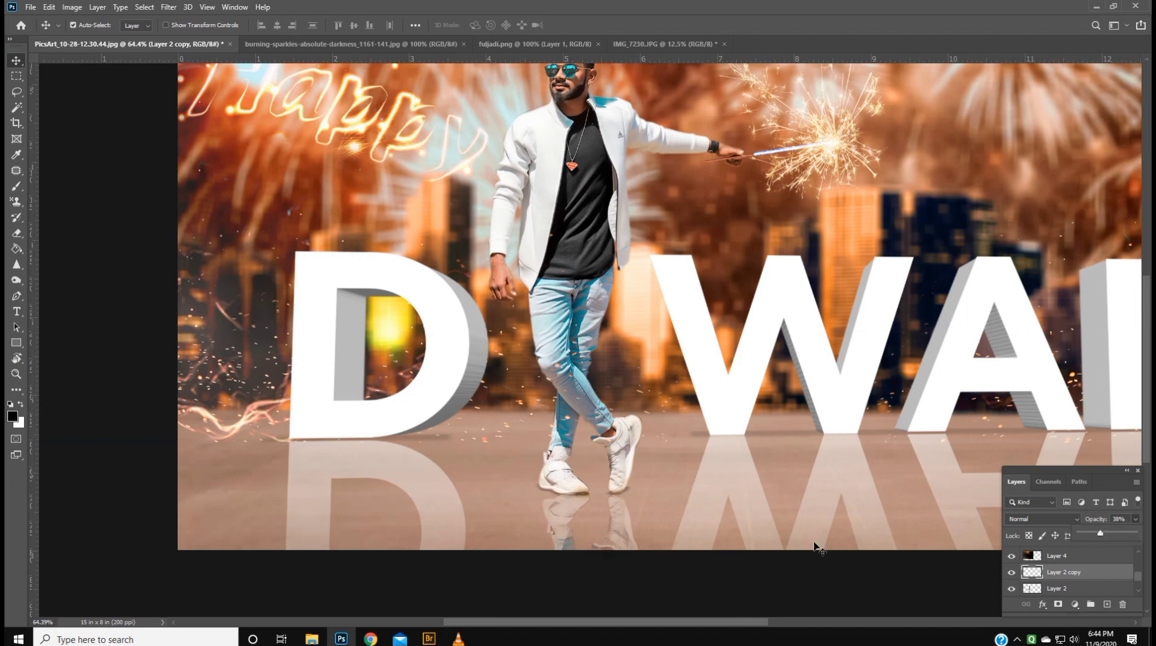
key("ctrl+0")
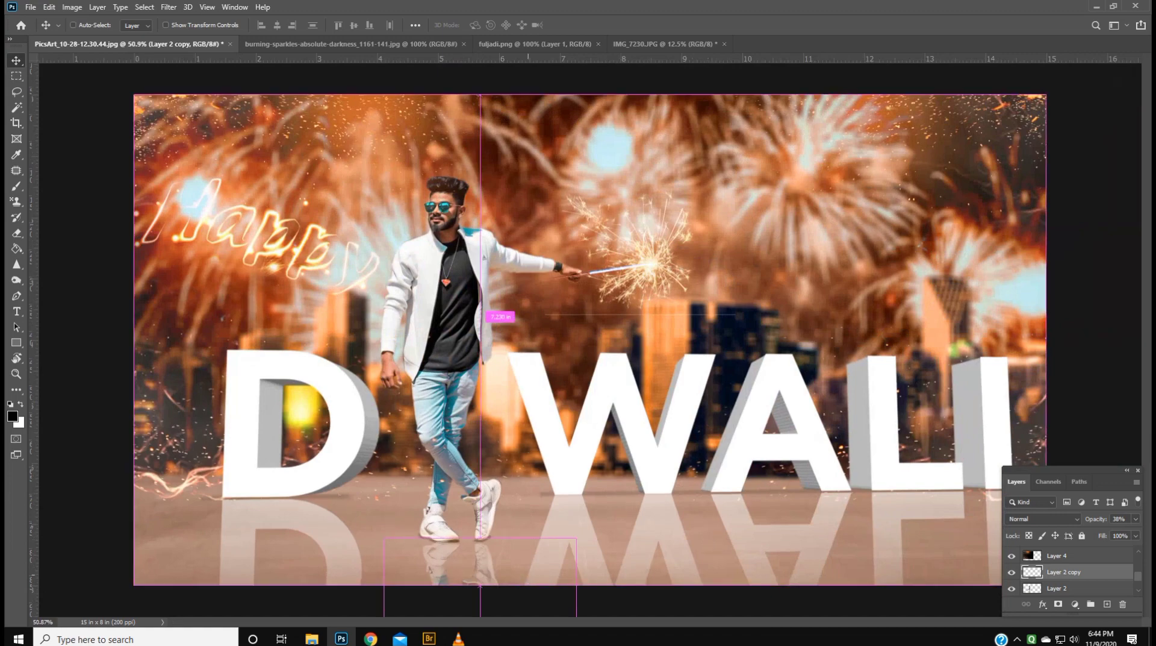
left_click(71, 7)
mouse_move(91, 38)
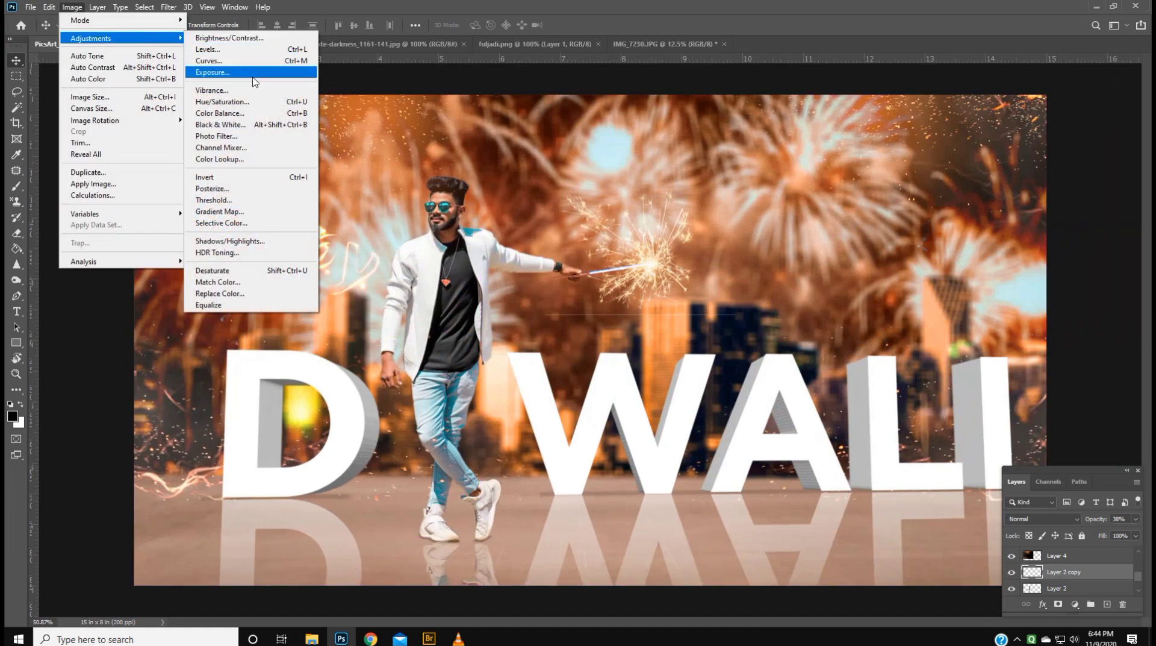
left_click(256, 110)
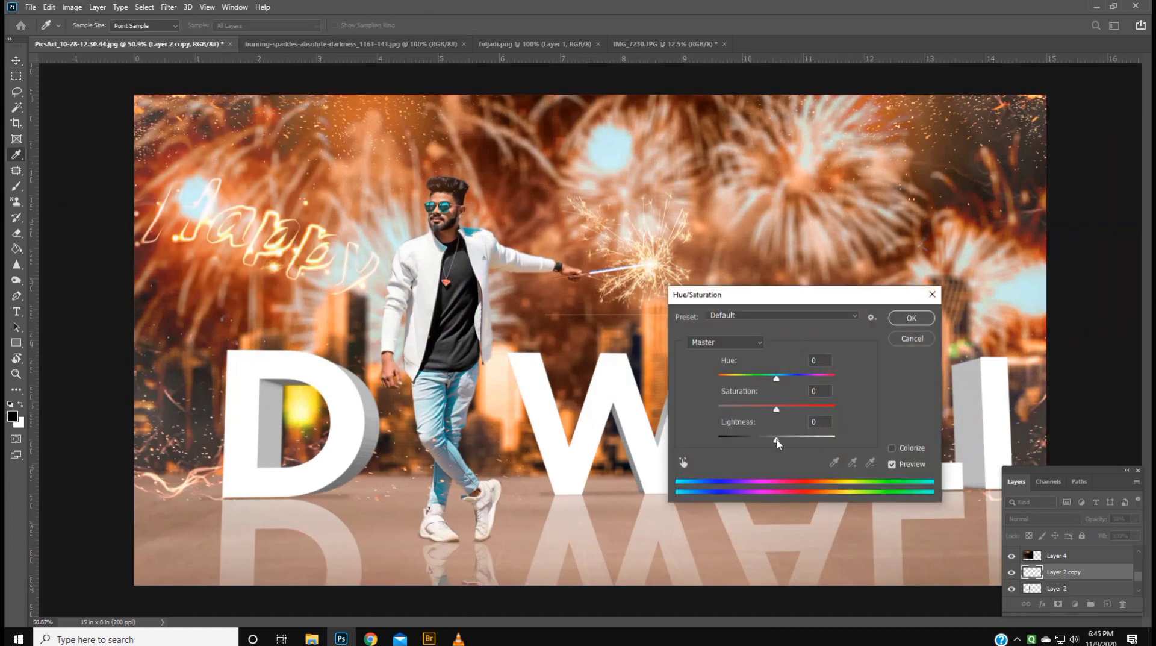
left_click_drag(779, 444, 789, 443)
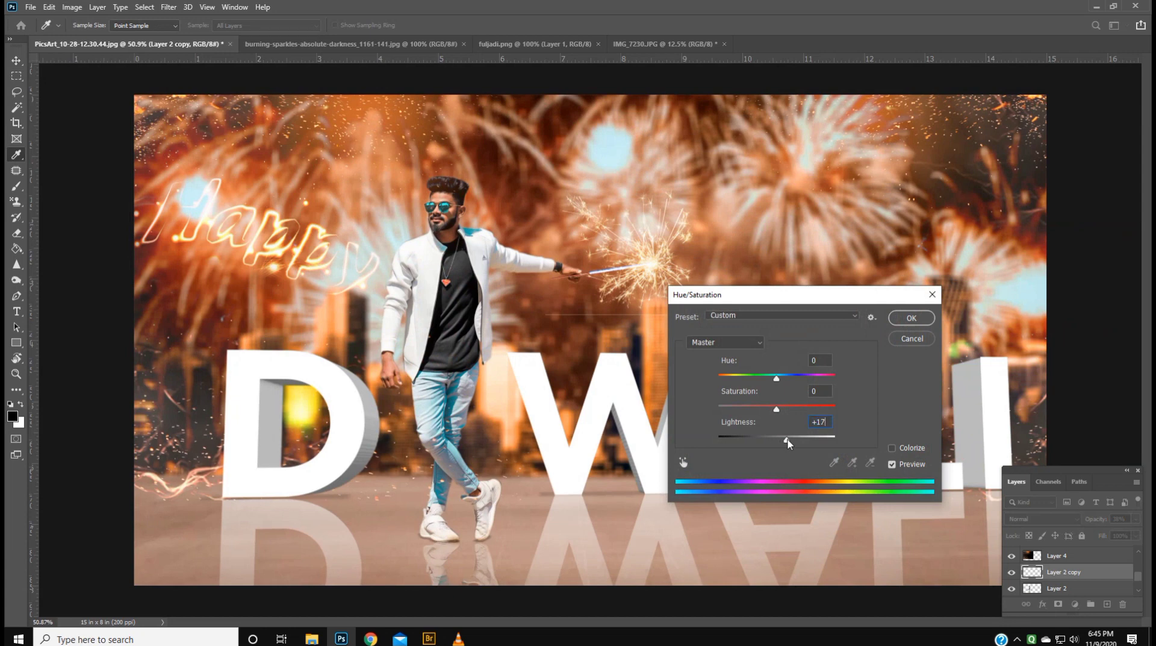
key("Return")
key("v")
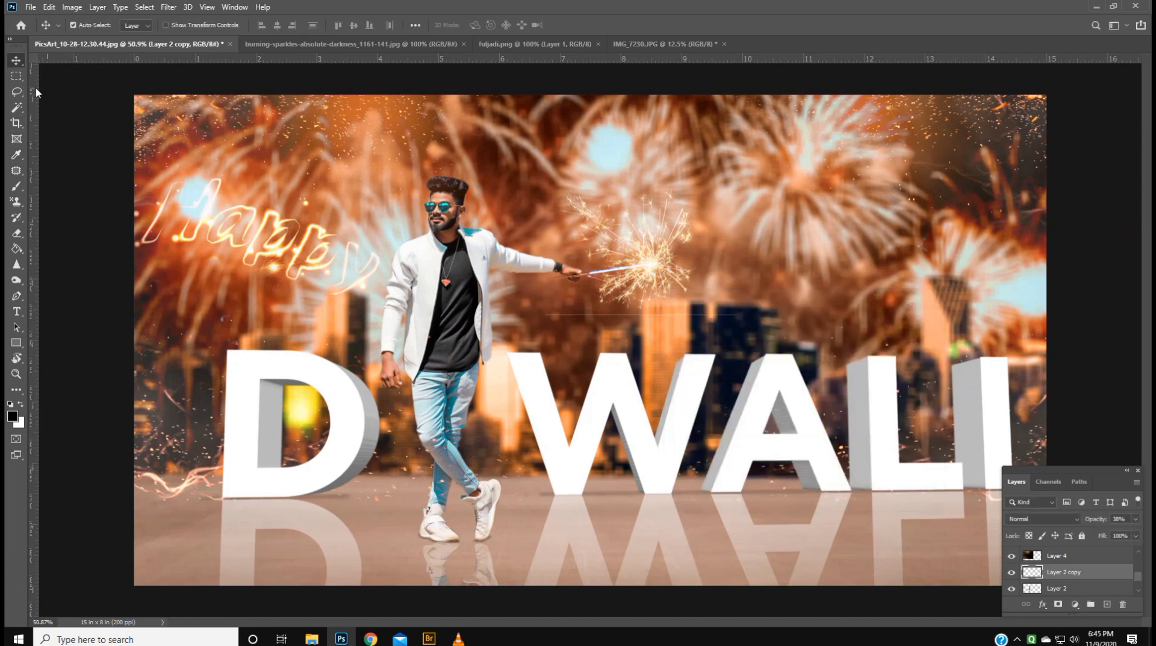
right_click(440, 300)
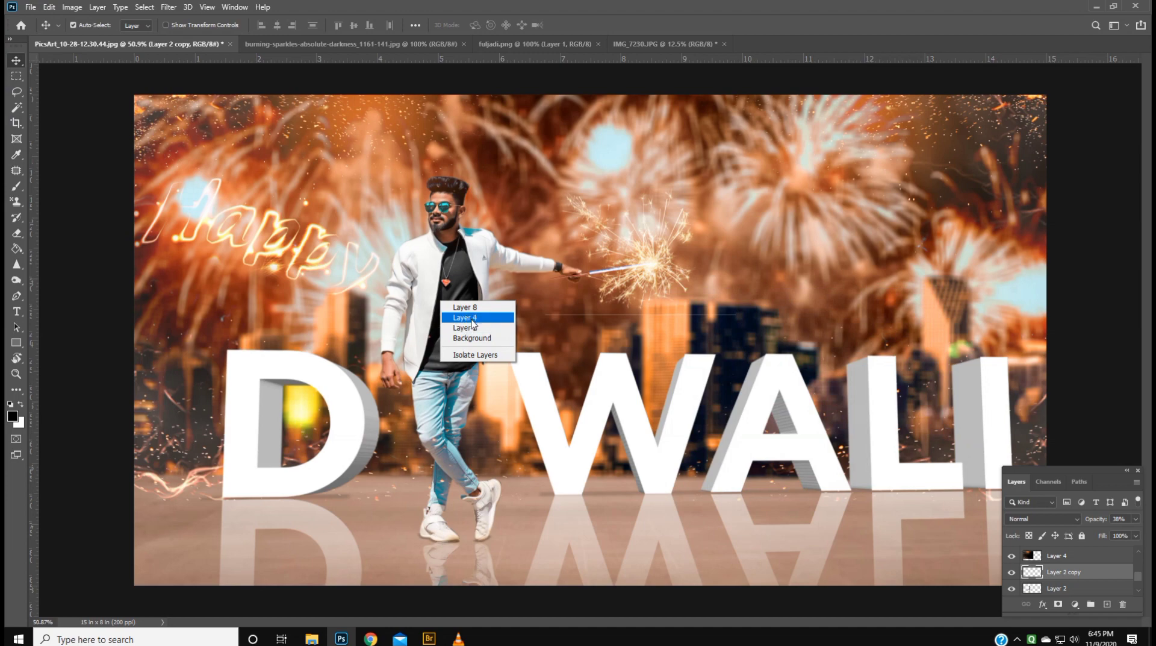
left_click(477, 327)
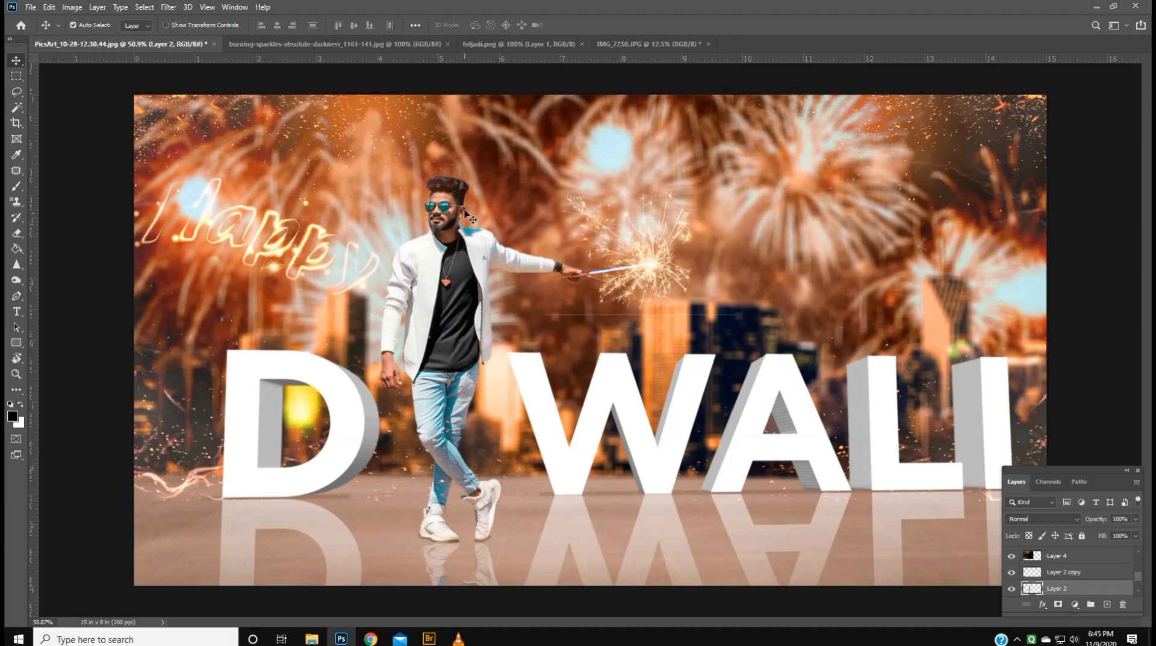
left_click(455, 193, "ctrl+space")
mouse_move(455, 194)
left_mouse_down()
mouse_move(522, 234)
mouse_move(568, 239)
left_mouse_up()
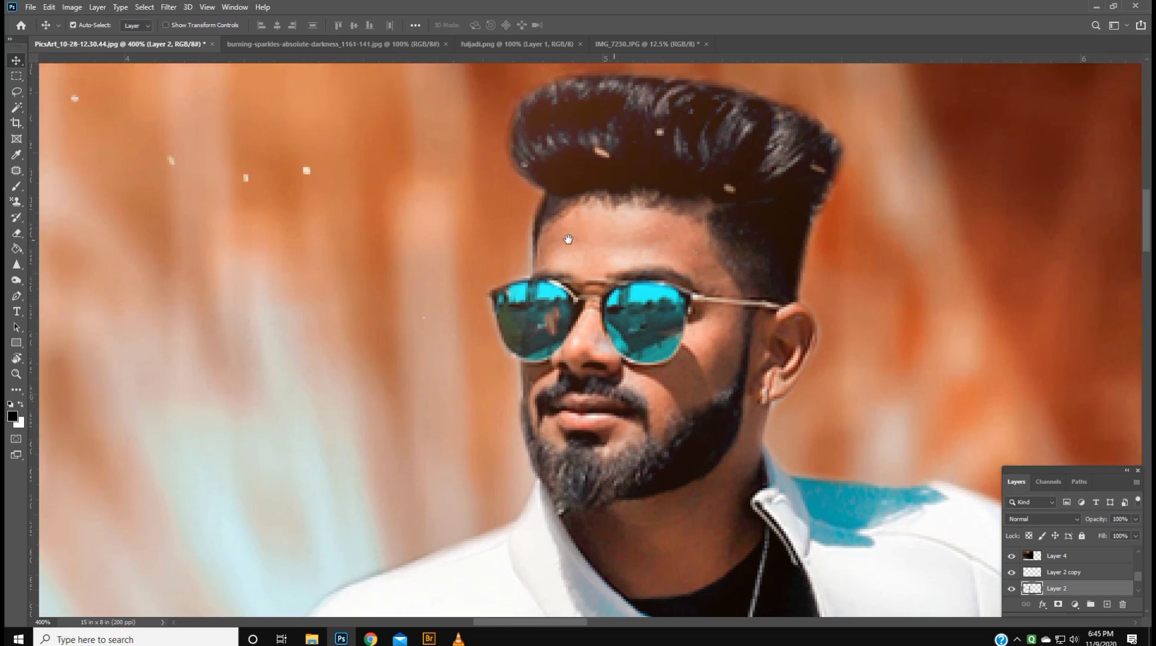
left_click(16, 189)
right_click(17, 192)
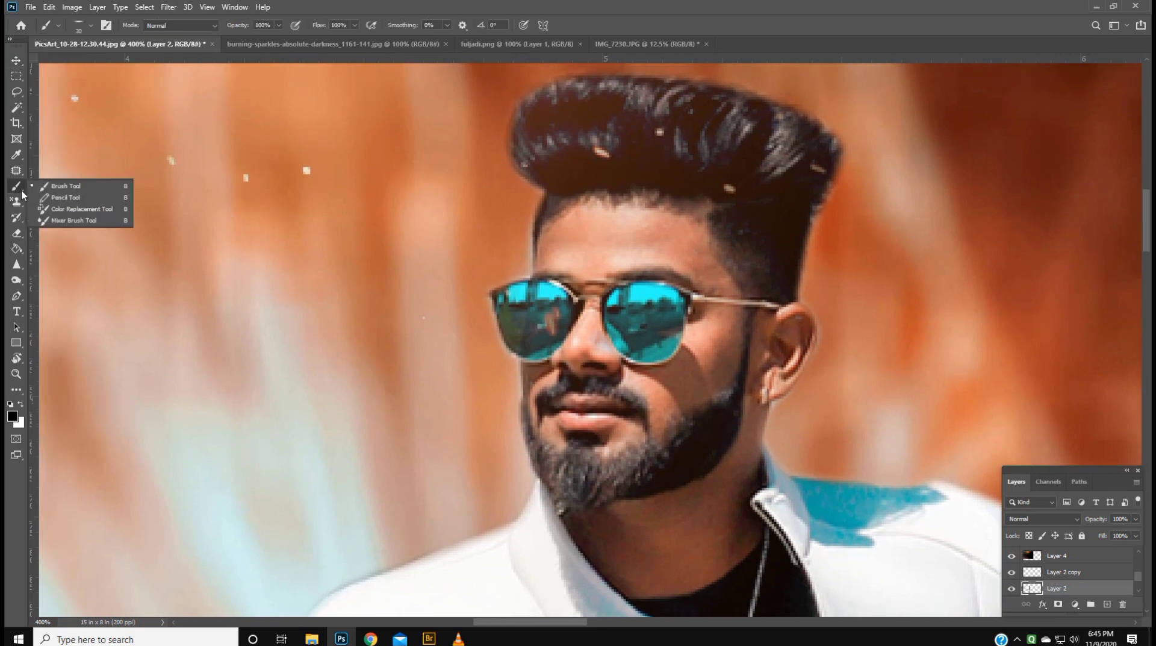
left_click(64, 220)
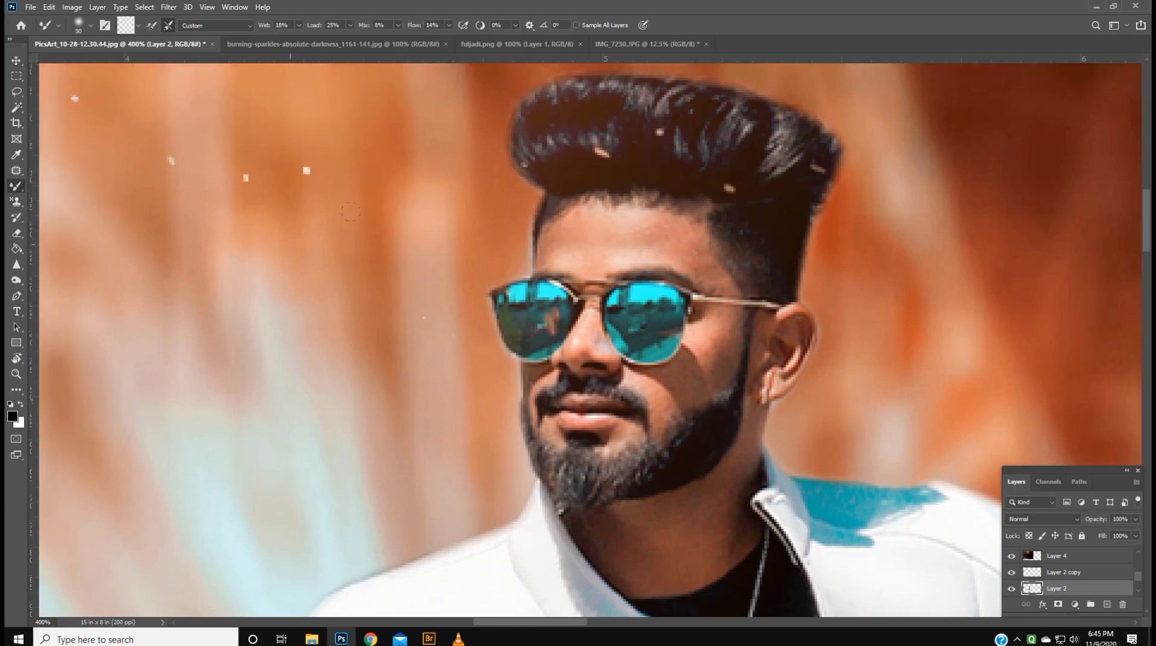
left_click(87, 27)
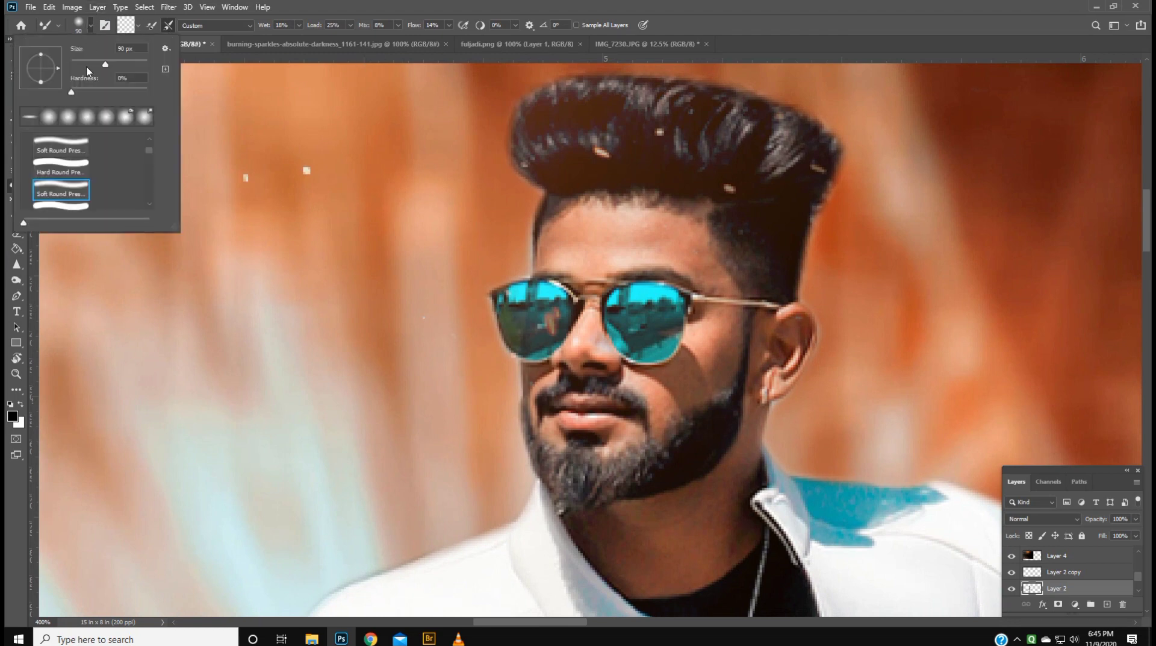
left_click(571, 221)
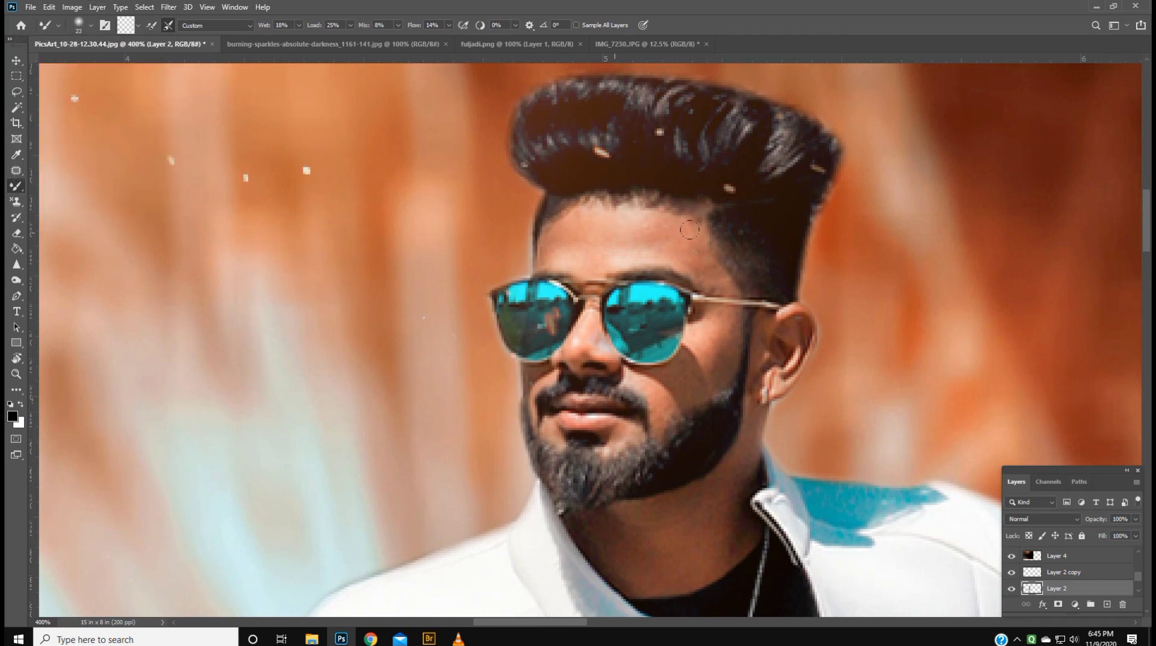
scroll(696, 323, "down", 3)
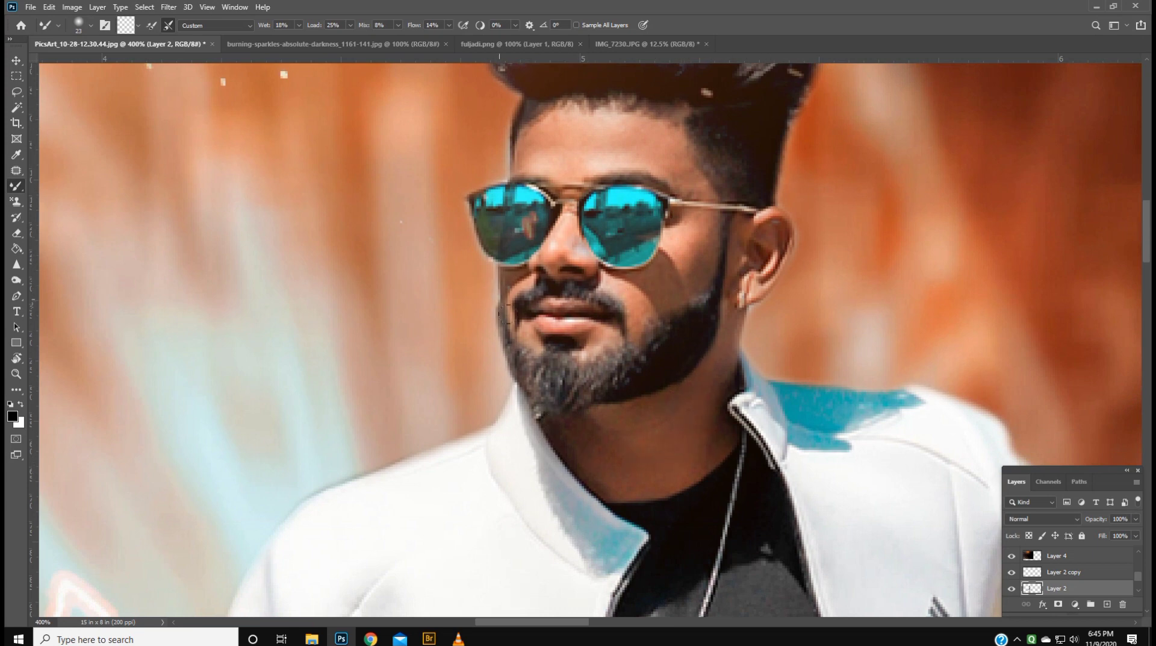
scroll(607, 326, "down", 3)
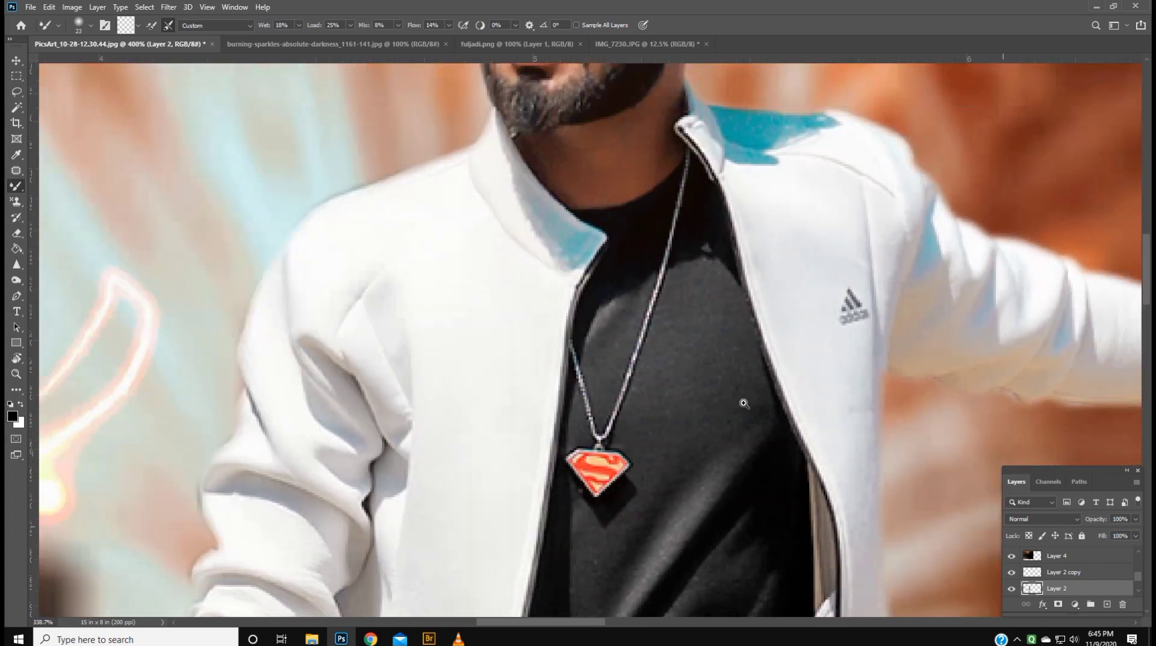
scroll(690, 415, "down", 3)
scroll(1072, 187, "down", 5)
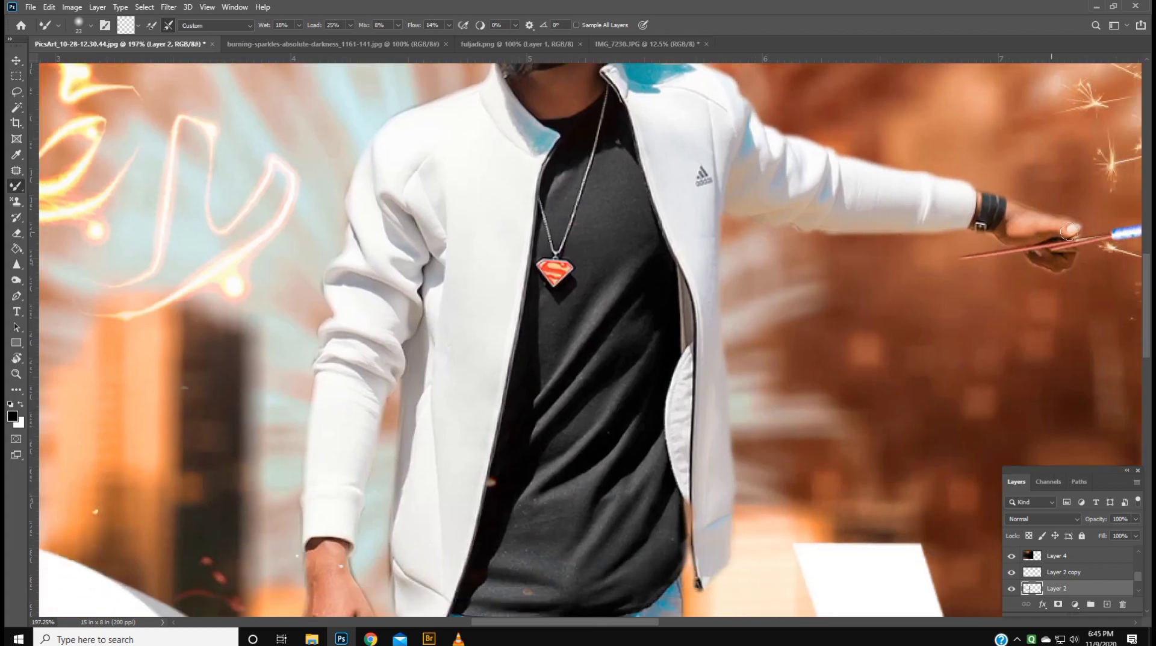
scroll(282, 428, "down", 5)
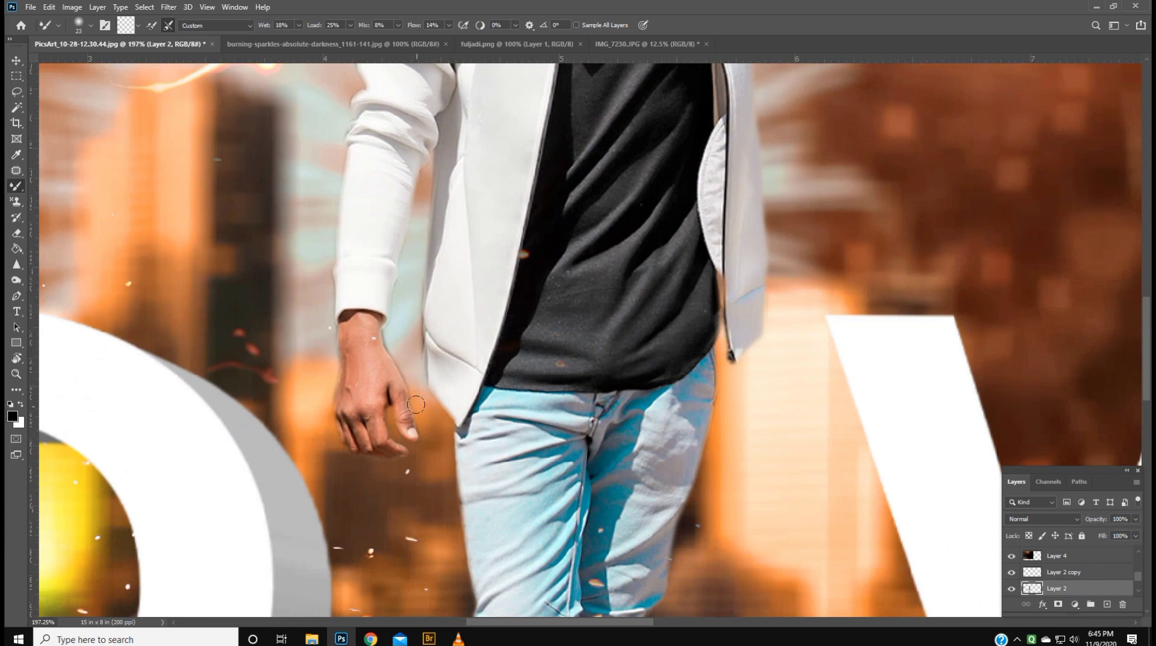
scroll(389, 432, "down", 2)
scroll(527, 273, "up", 5)
scroll(527, 273, "up", 3)
scroll(527, 273, "up", 1)
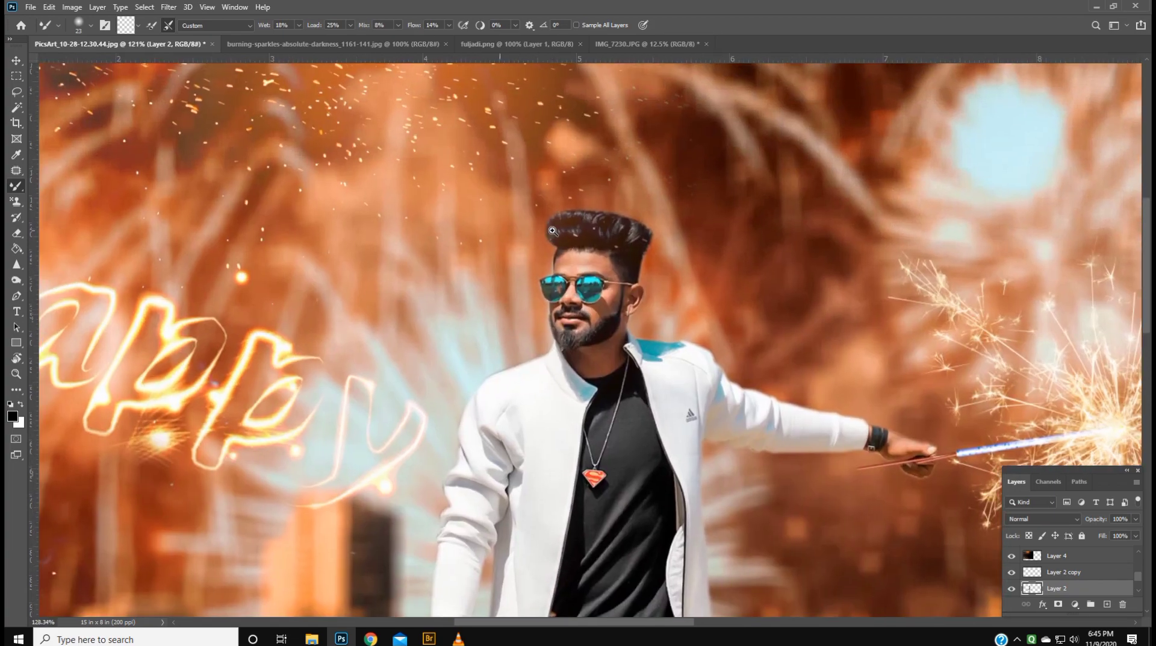
scroll(542, 259, "up", 2)
scroll(575, 244, "up", 1)
scroll(581, 250, "up", 1)
left_click_drag(583, 271, 587, 281)
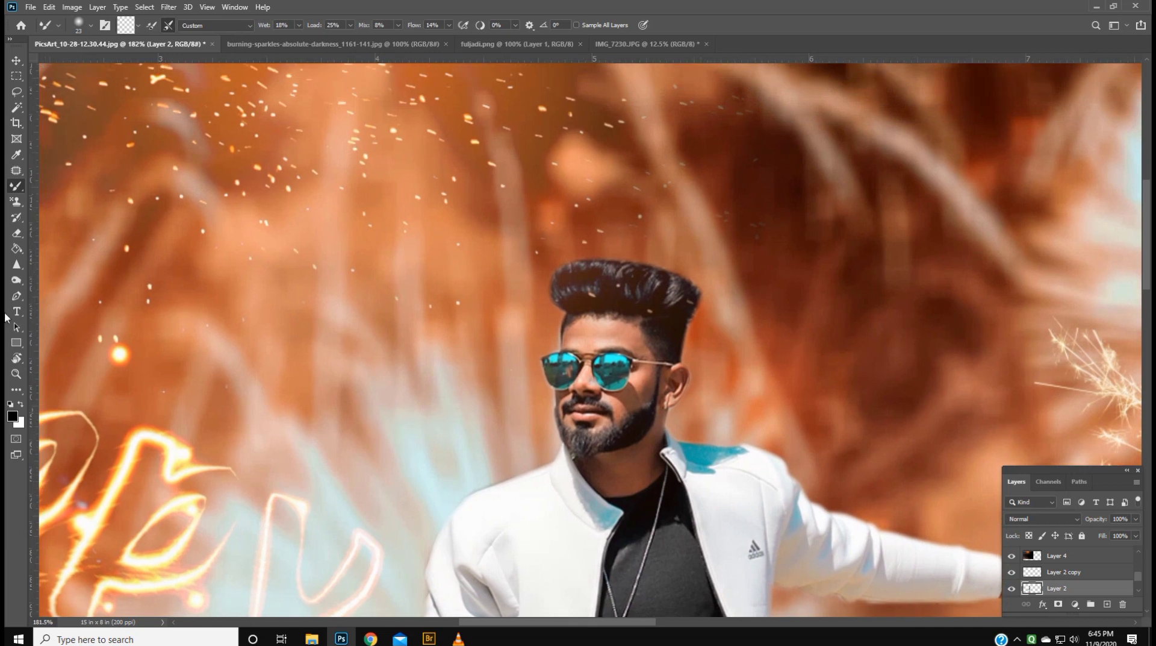
right_click(17, 185)
left_click(54, 184)
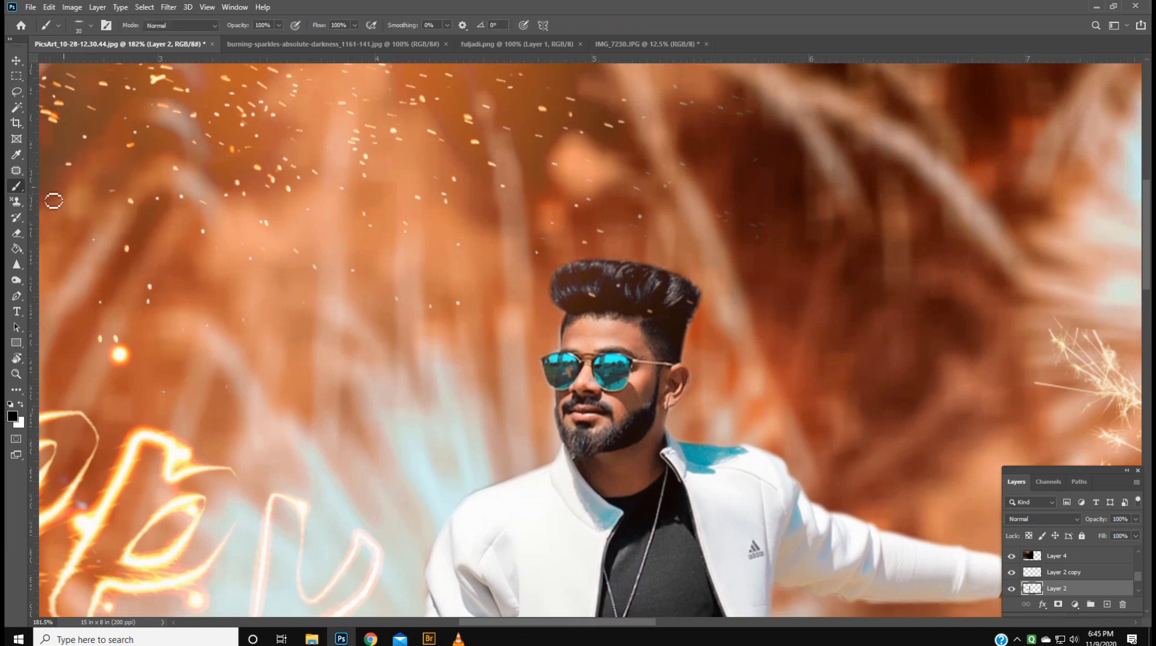
- Pick the Dodge Tool (Midtones, 50% exposure) and resize its brush to 45
left_click(22, 280)
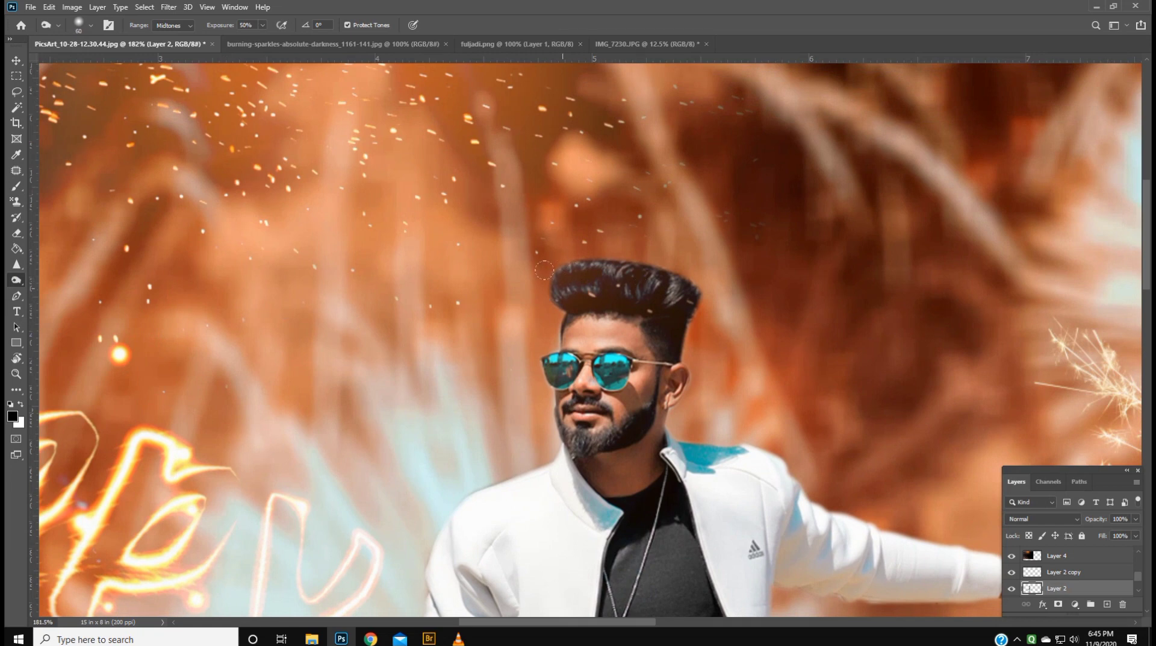
key("bracketleft")
key("bracketleft")
scroll(619, 433, "down", 3)
scroll(563, 413, "down", 2)
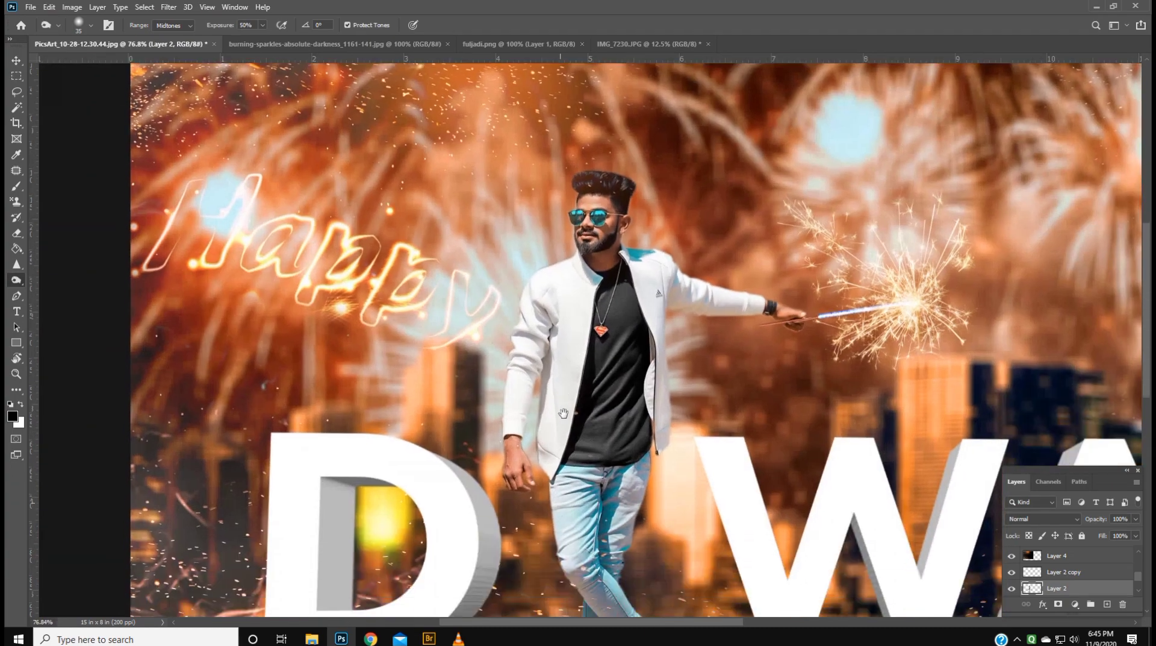
scroll(563, 413, "down", 1)
scroll(569, 419, "down", 1)
key("bracketright")
key("bracketright")
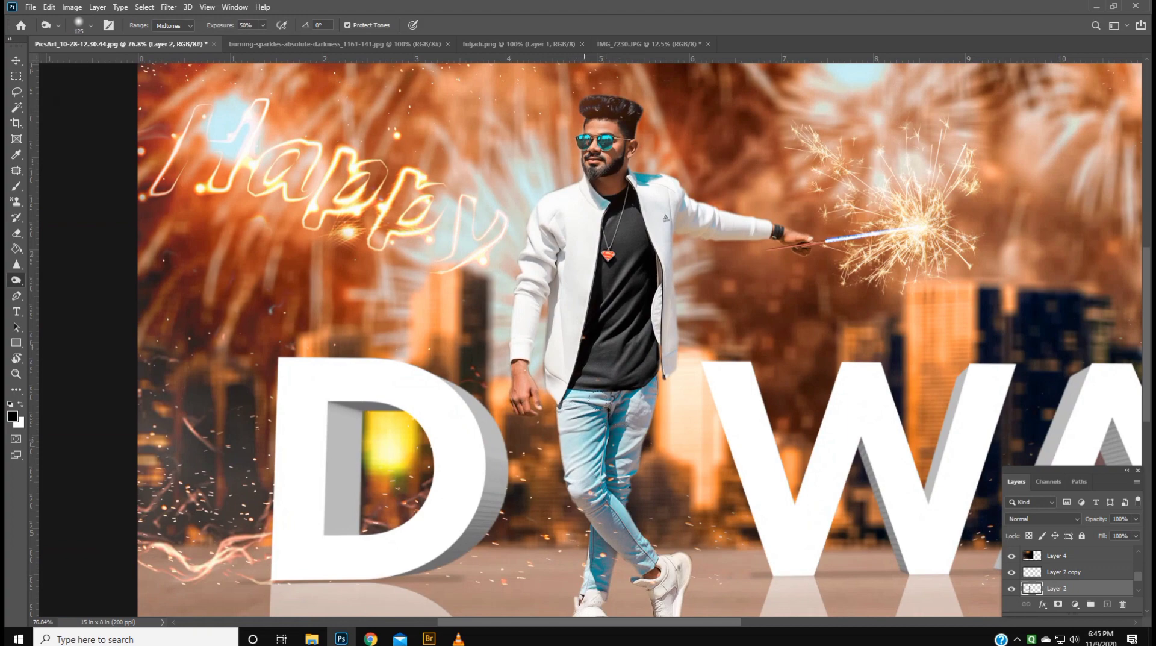
scroll(602, 421, "down", 2)
scroll(603, 422, "down", 2)
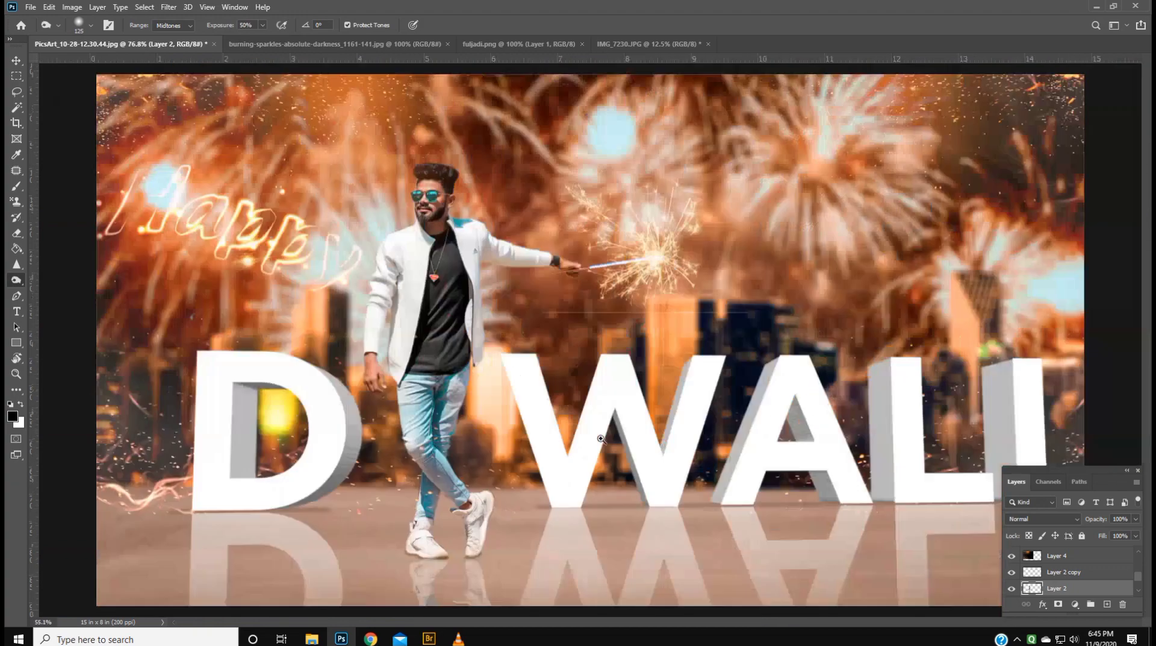
left_click(16, 60)
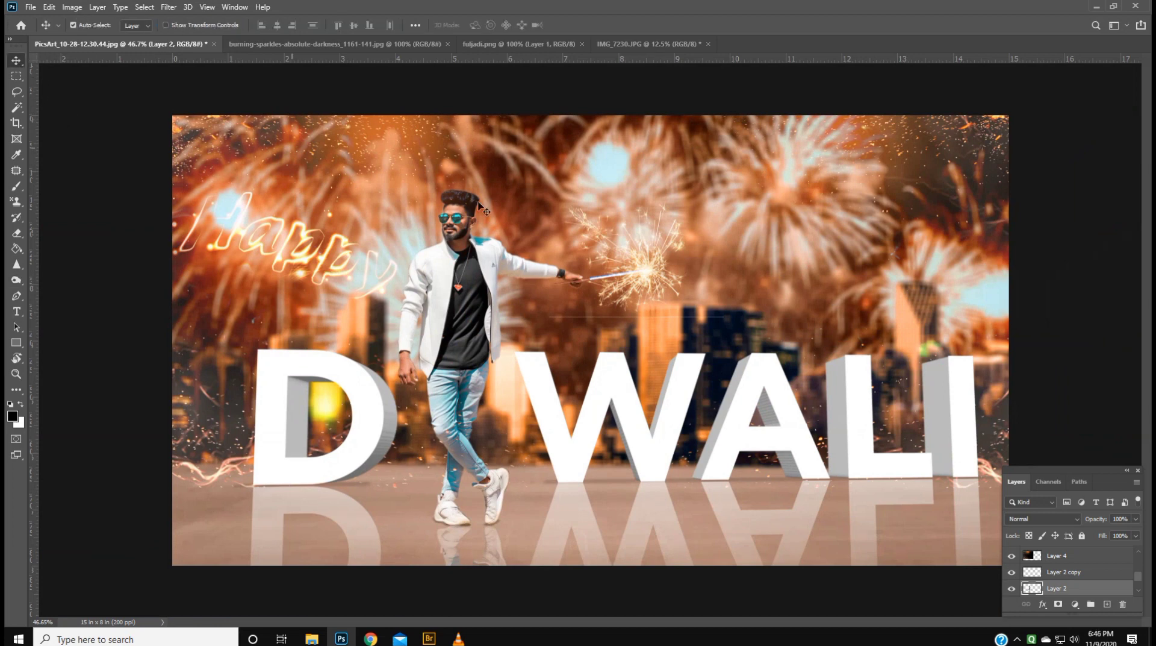
- Select every layer from Background up and merge them into one layer
scroll(1063, 590, "down", 2)
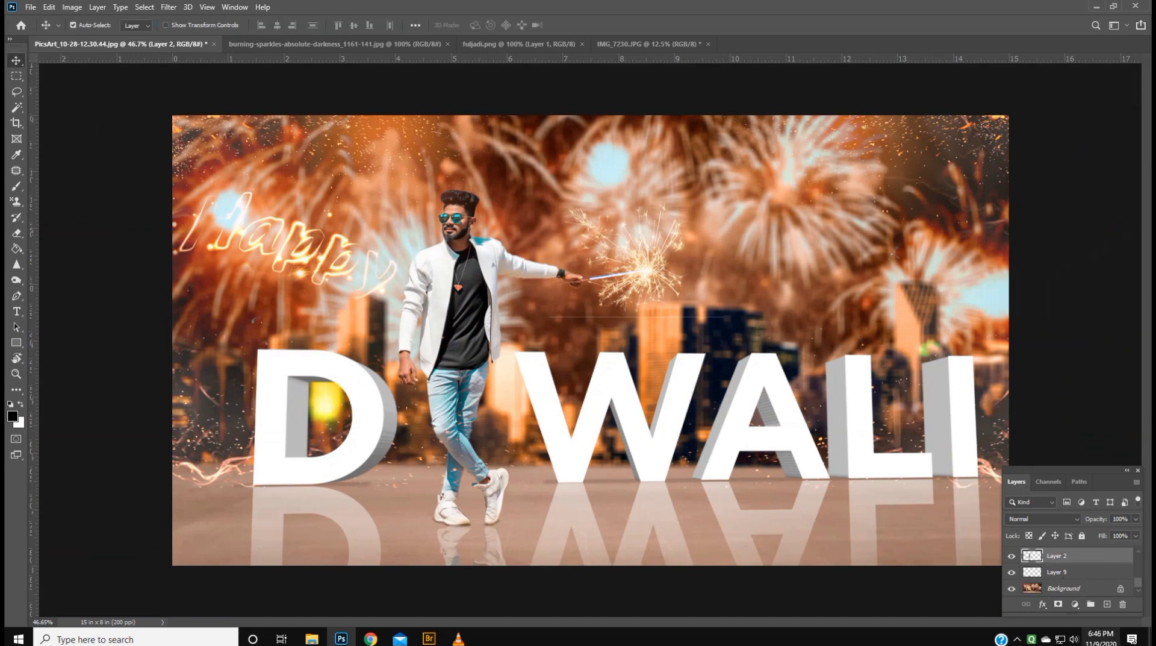
left_click(1048, 575)
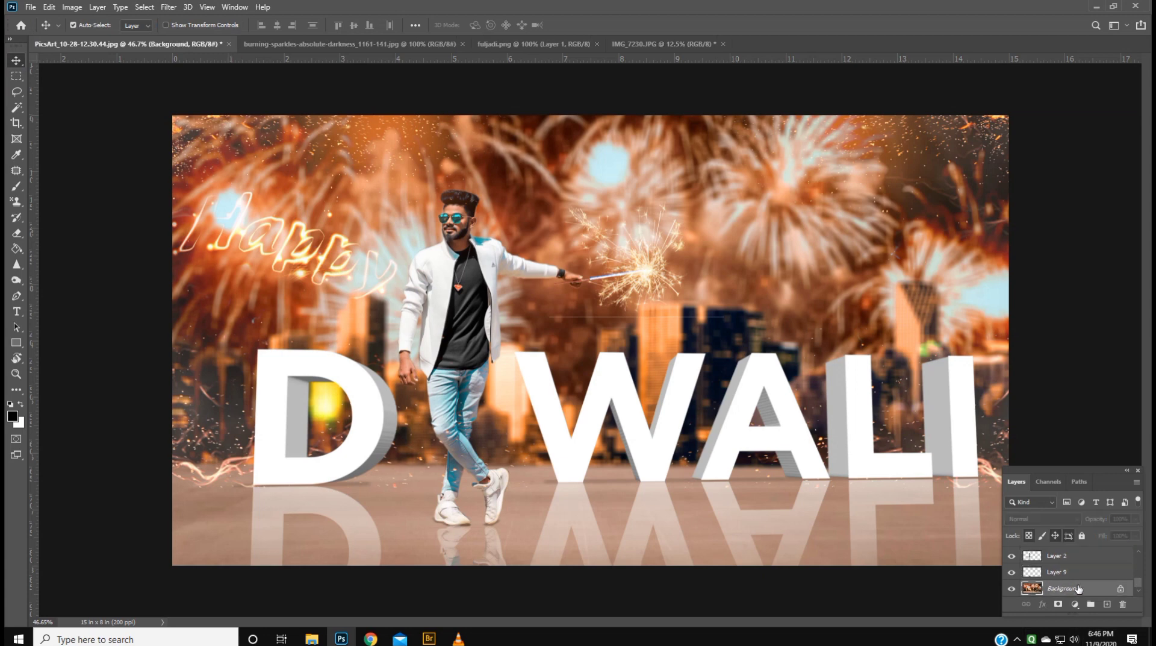
scroll(1078, 588, "up", 2)
scroll(1078, 588, "up", 2)
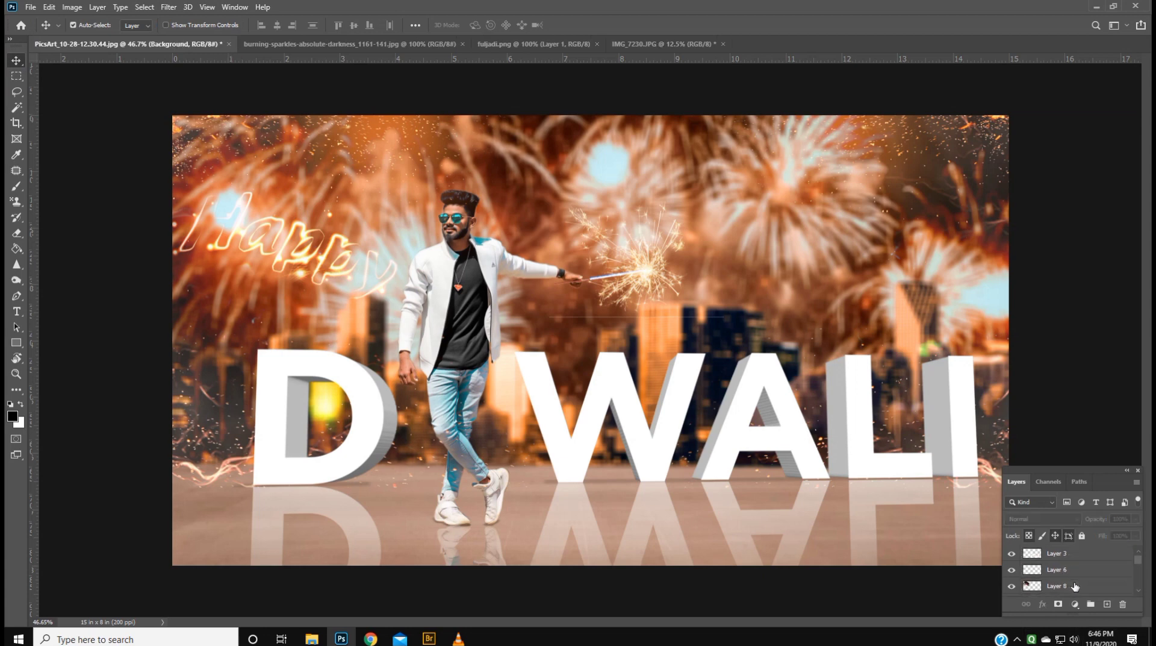
left_click(1073, 554, "shift")
right_click(1067, 560)
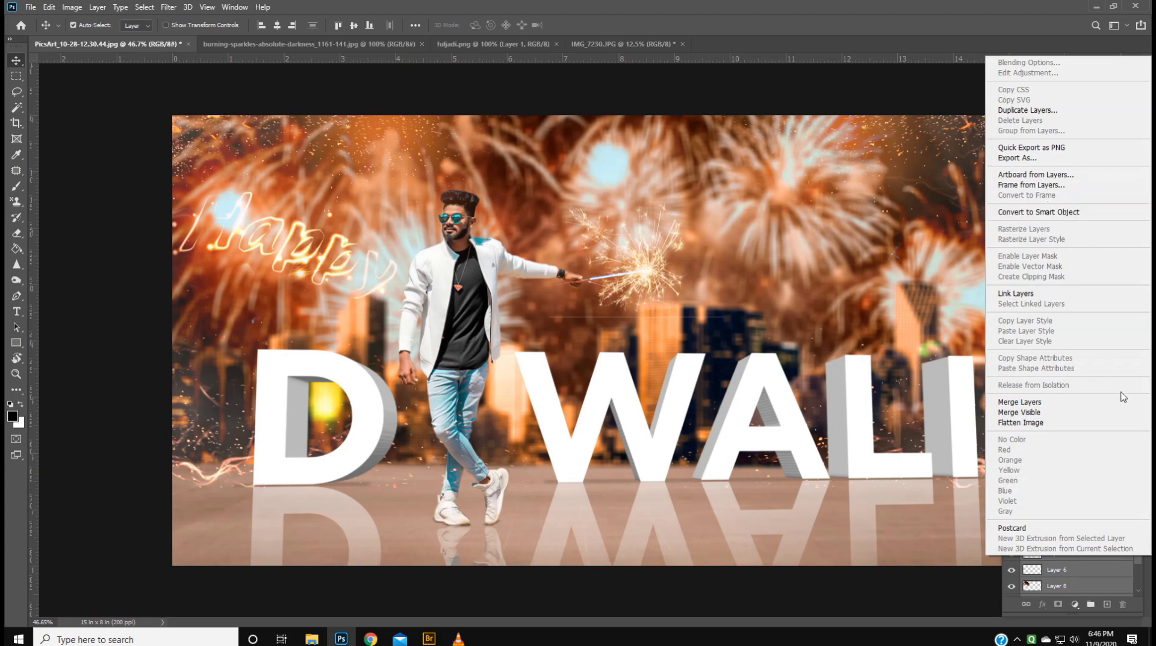
left_click(1074, 403)
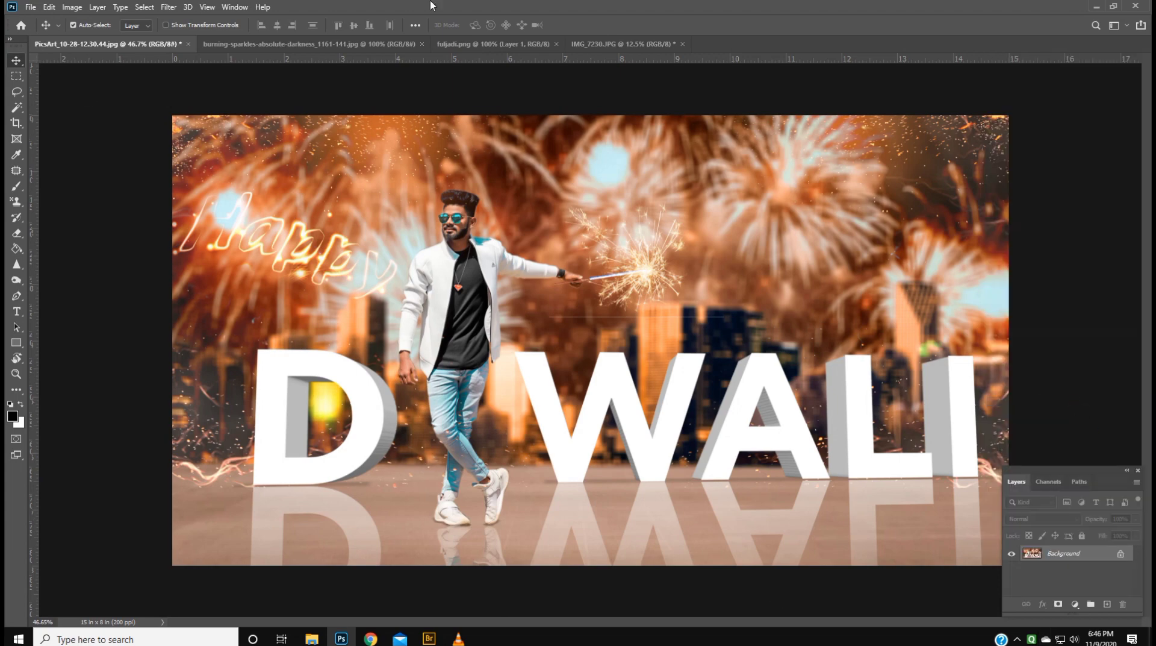
- Open Filter > Camera Raw Filter on the merged image
left_click(205, 5)
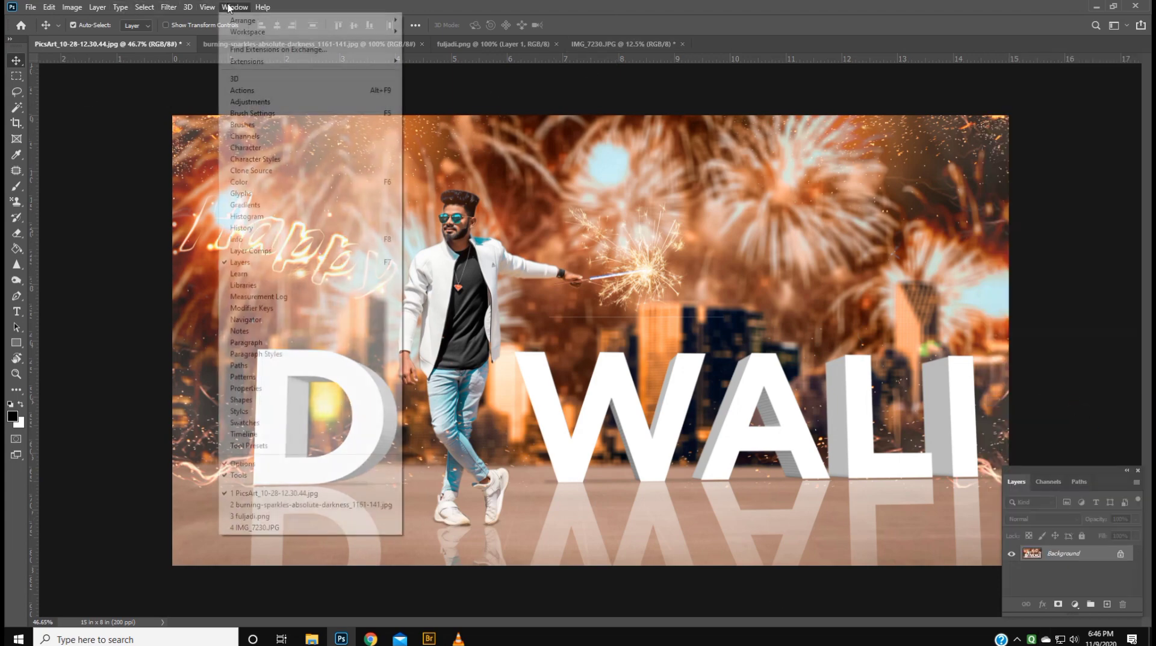
left_click(170, 7)
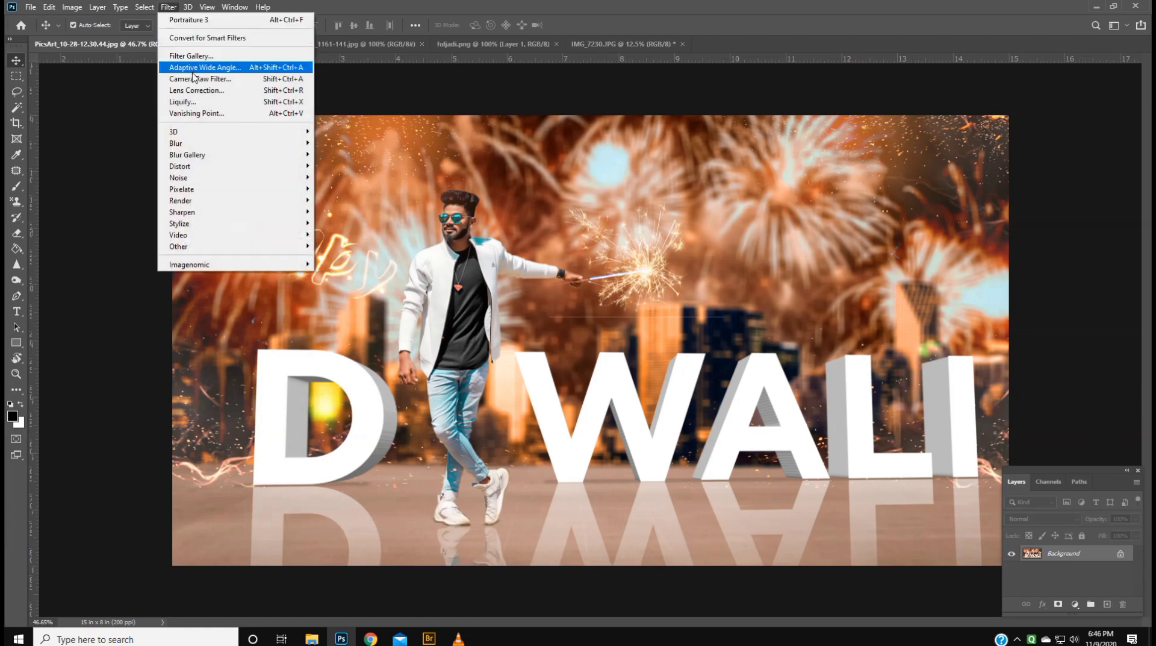
left_click(200, 79)
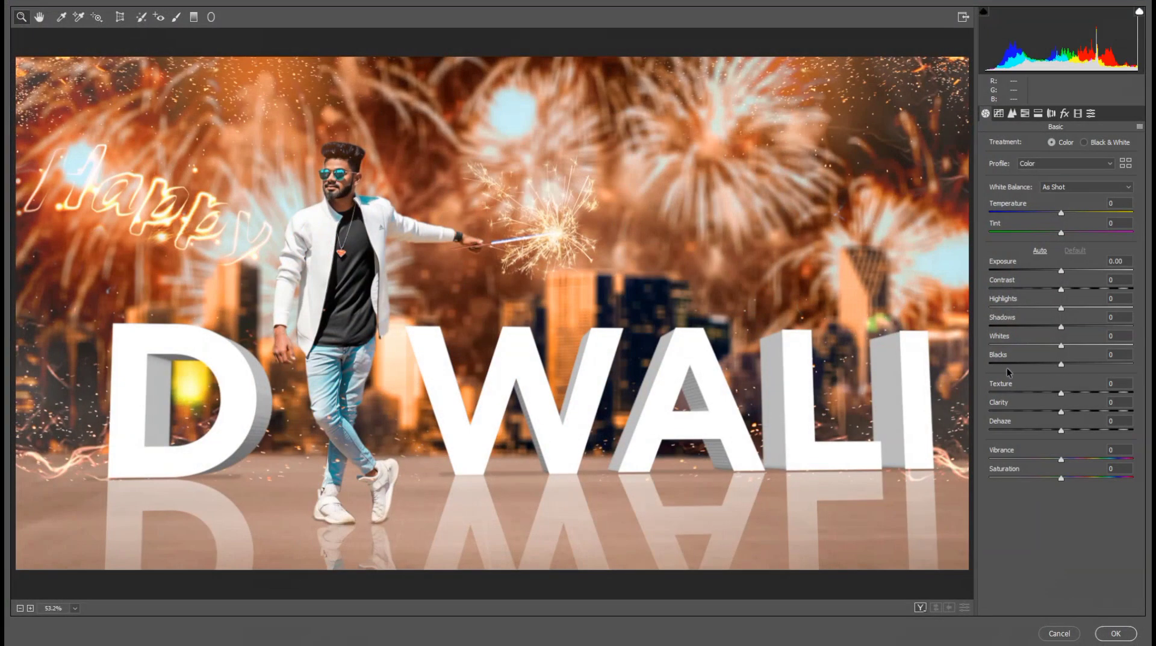
- Set Highlights -36, Shadows +43, Whites -34, Blacks -59 and Oranges luminance +18
mouse_move(1061, 271)
left_mouse_down()
mouse_move(1037, 309)
mouse_move(1091, 327)
mouse_move(1018, 364)
left_mouse_up()
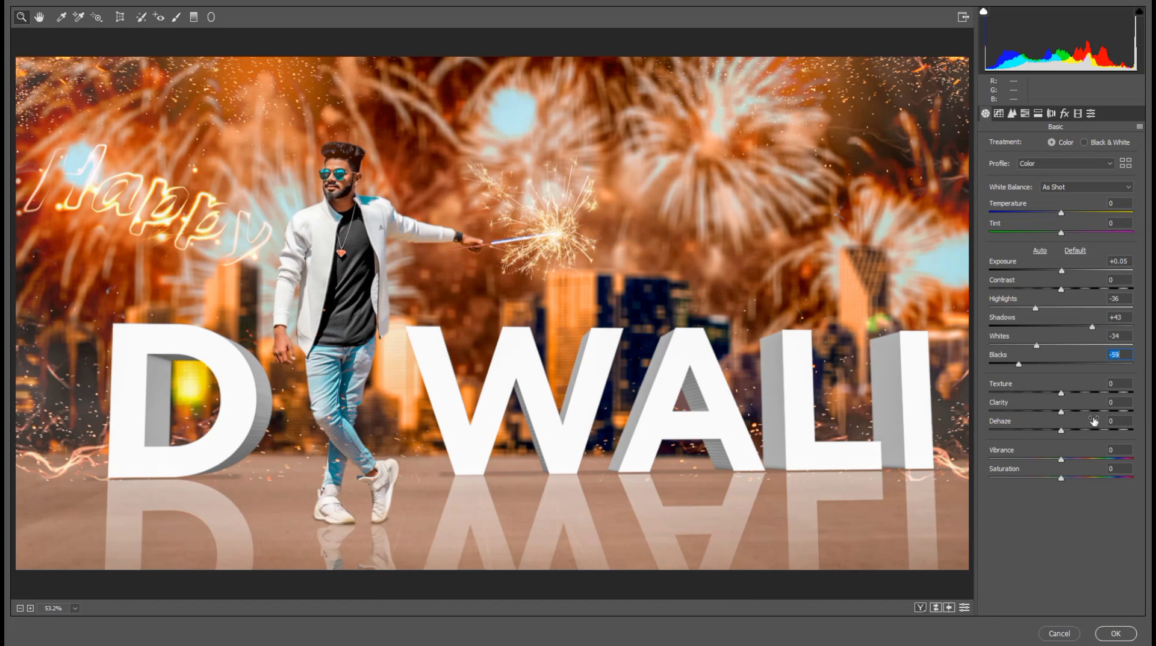
left_click_drag(1061, 478, 1061, 478)
left_click(1025, 114)
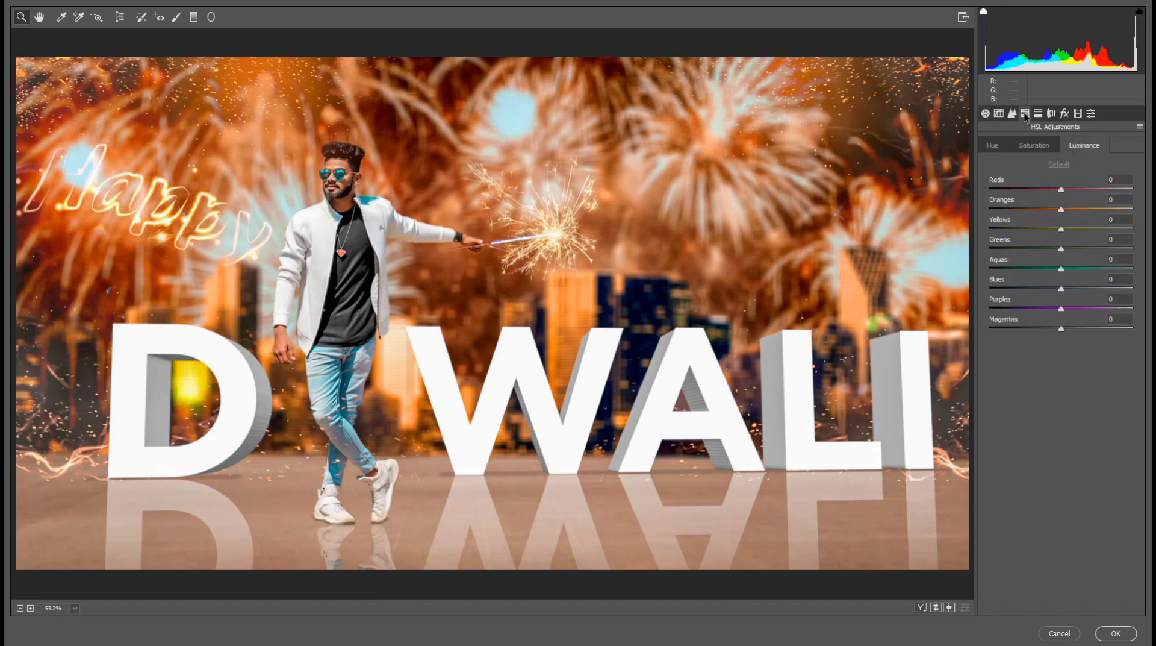
left_click(1072, 208)
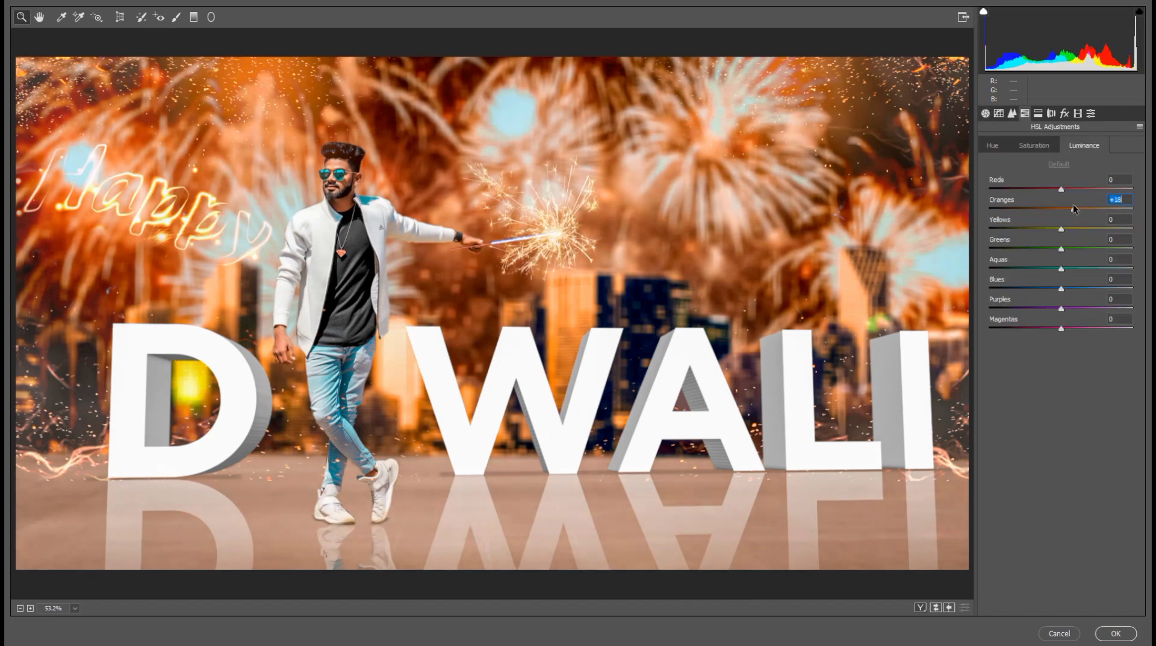
- Add a -17 Color Priority vignette with feather 100 and midpoint 6, then apply
left_click(1064, 114)
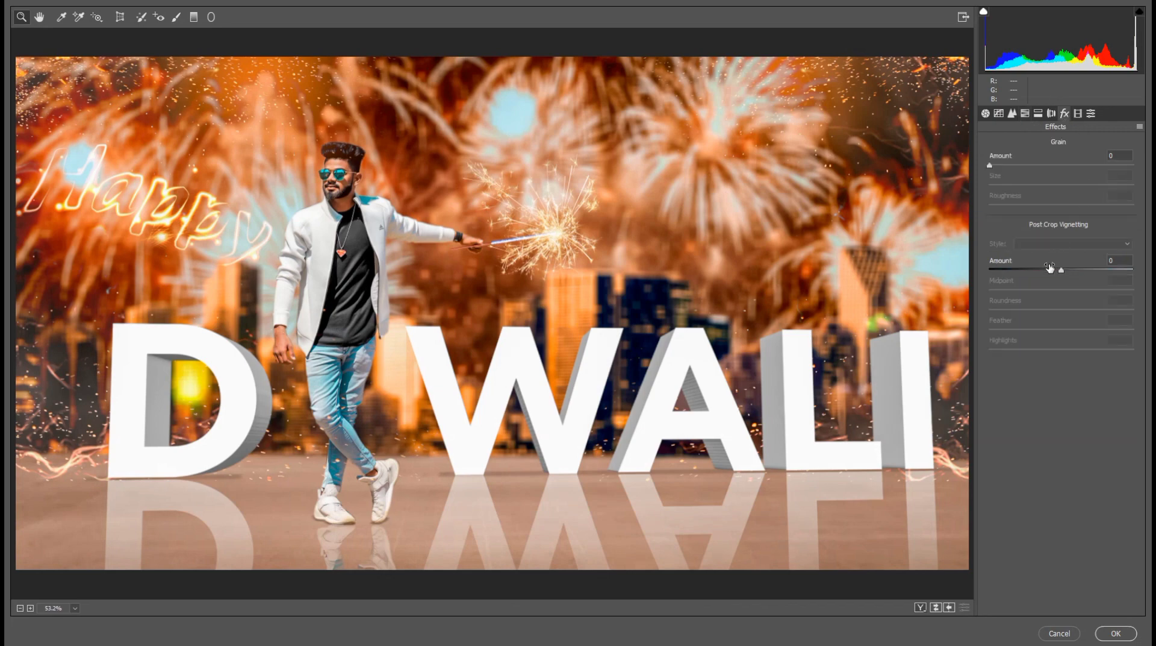
mouse_move(1050, 268)
left_mouse_down()
mouse_move(1034, 263)
mouse_move(1049, 269)
left_mouse_up()
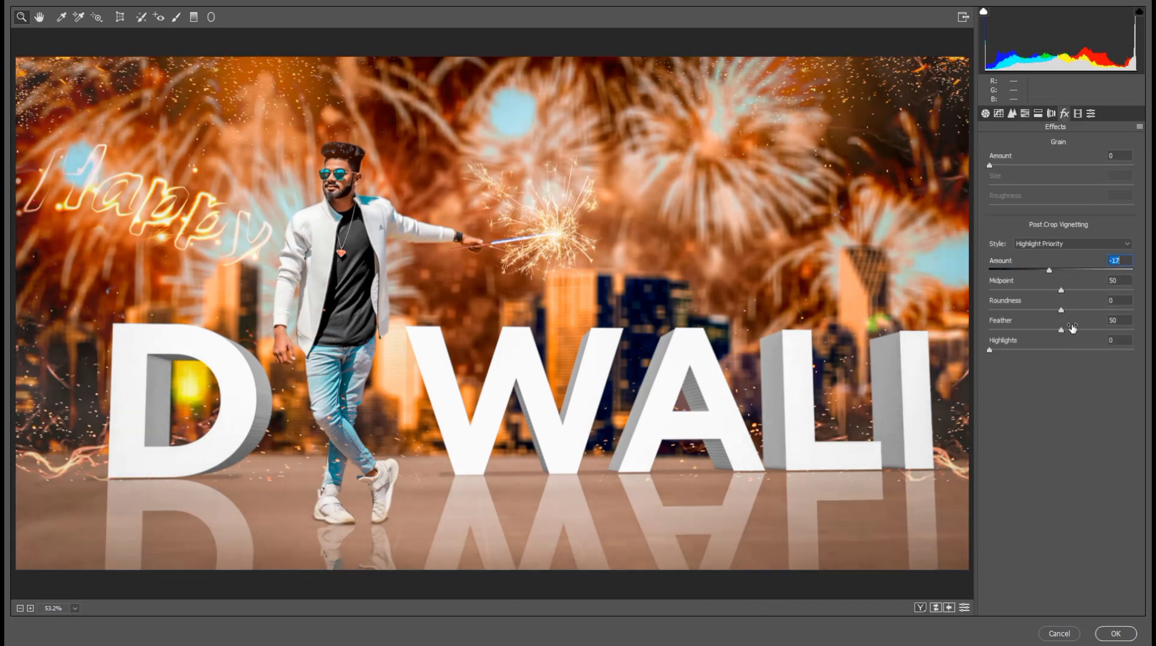
left_click_drag(1072, 327, 1135, 330)
left_click(1072, 243)
left_click(1056, 265)
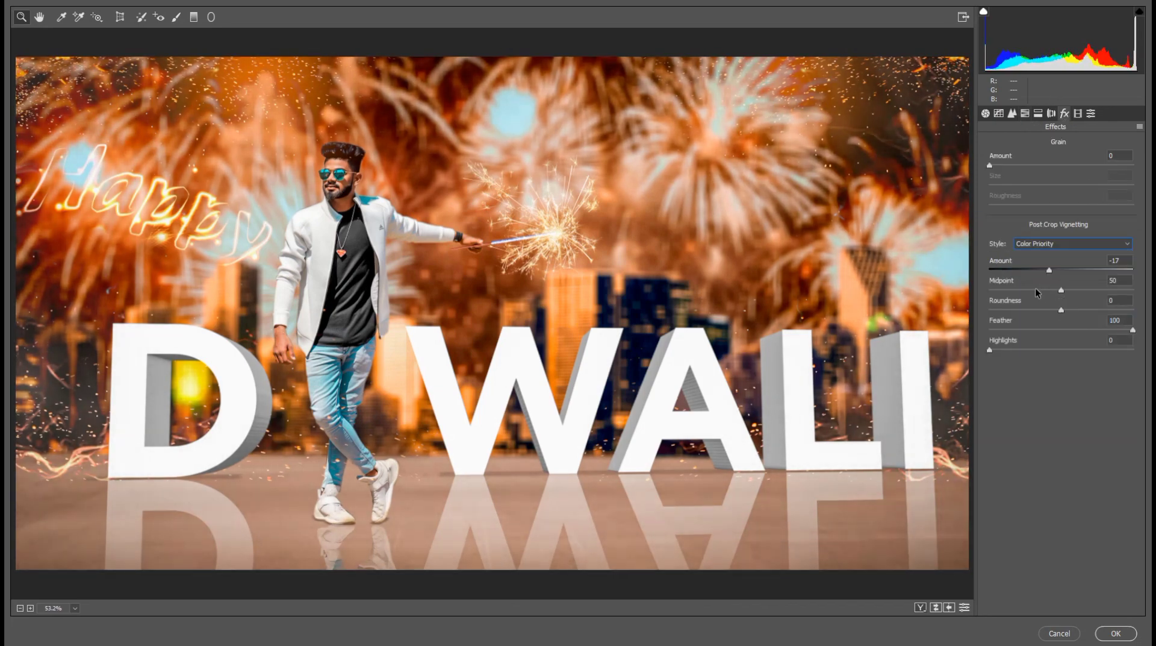
left_click_drag(1035, 289, 998, 290)
mouse_move(1061, 310)
left_mouse_down()
mouse_move(1086, 310)
mouse_move(1058, 318)
left_mouse_up()
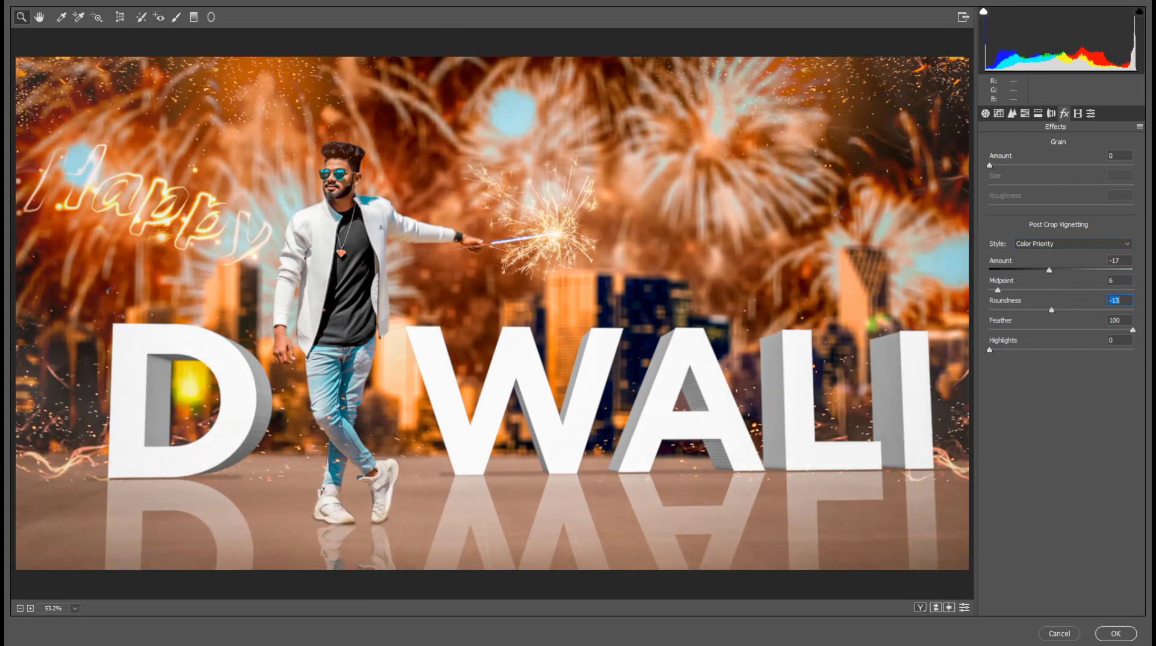
left_click(1110, 635)
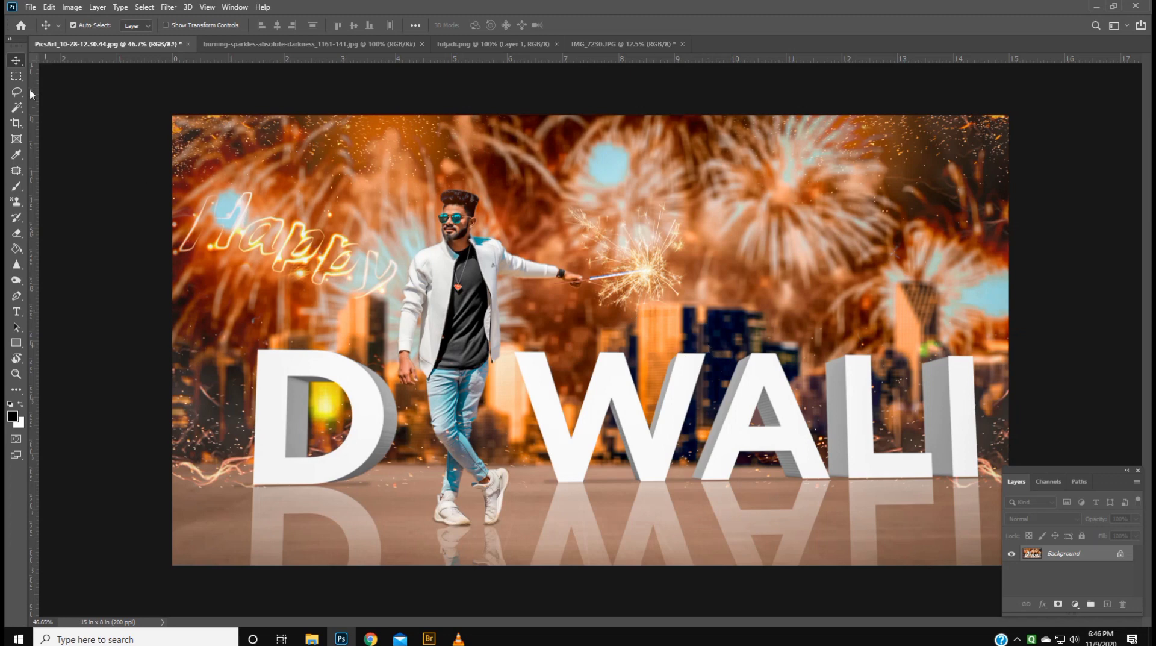
- Shift Selective Color blacks to Cyan -13, Magenta -7, Yellow -17, Black +4
left_click(71, 7)
mouse_move(91, 38)
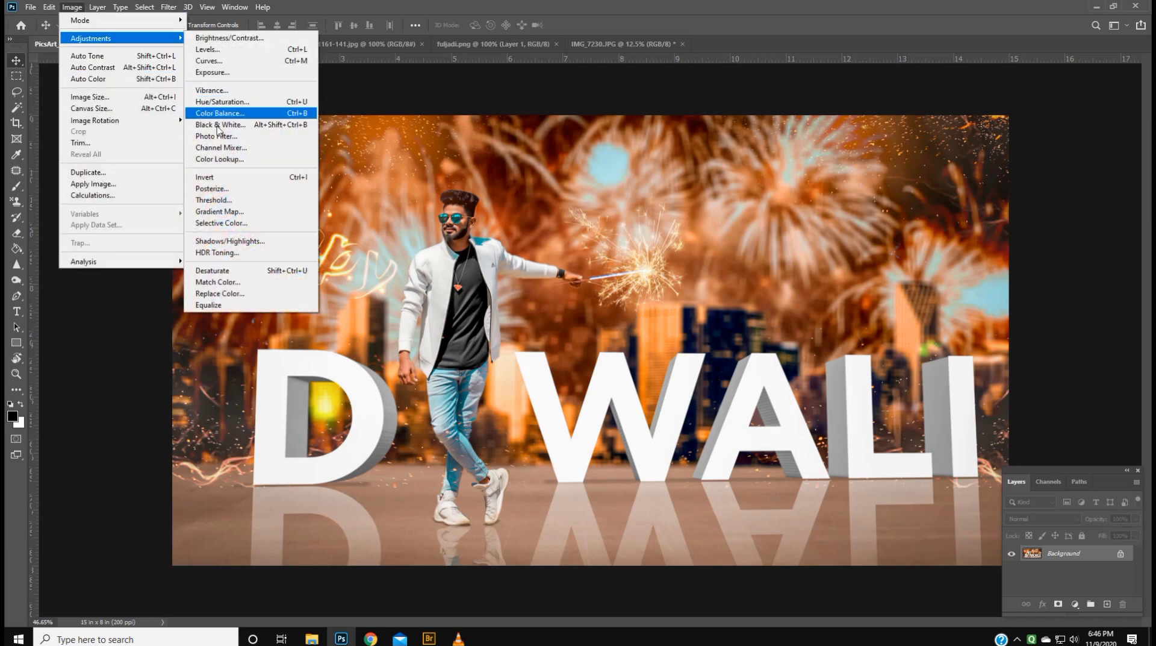
left_click(221, 222)
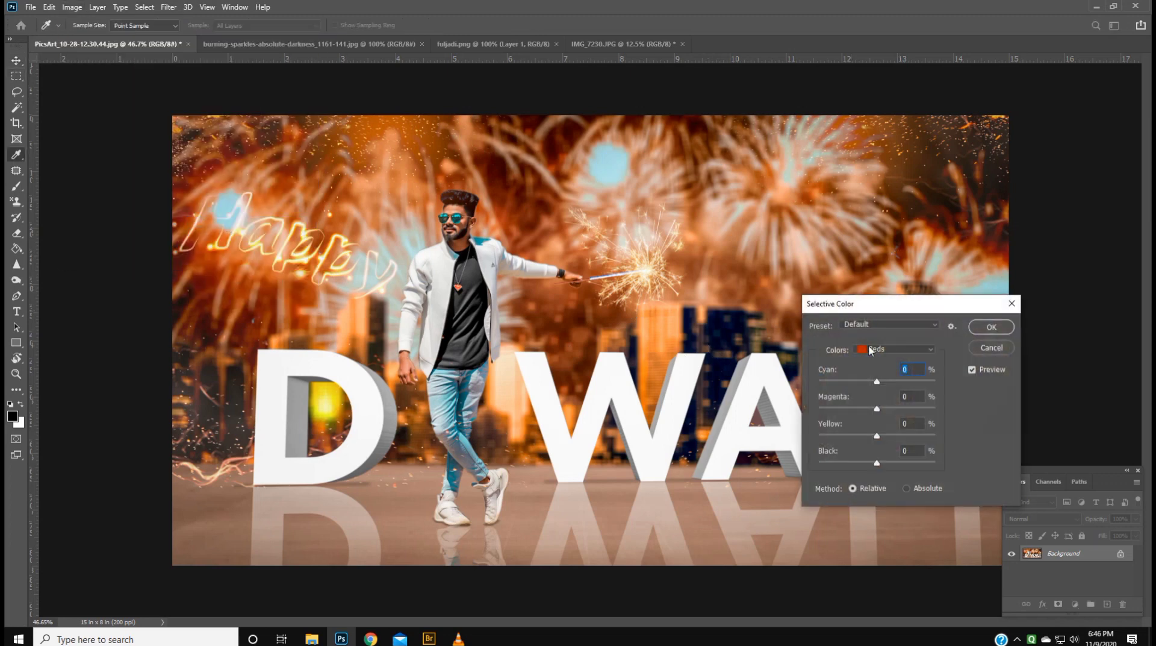
left_click(871, 350)
left_click(881, 451)
left_click_drag(882, 462, 879, 461)
left_click_drag(869, 441, 864, 442)
left_click_drag(877, 381, 869, 382)
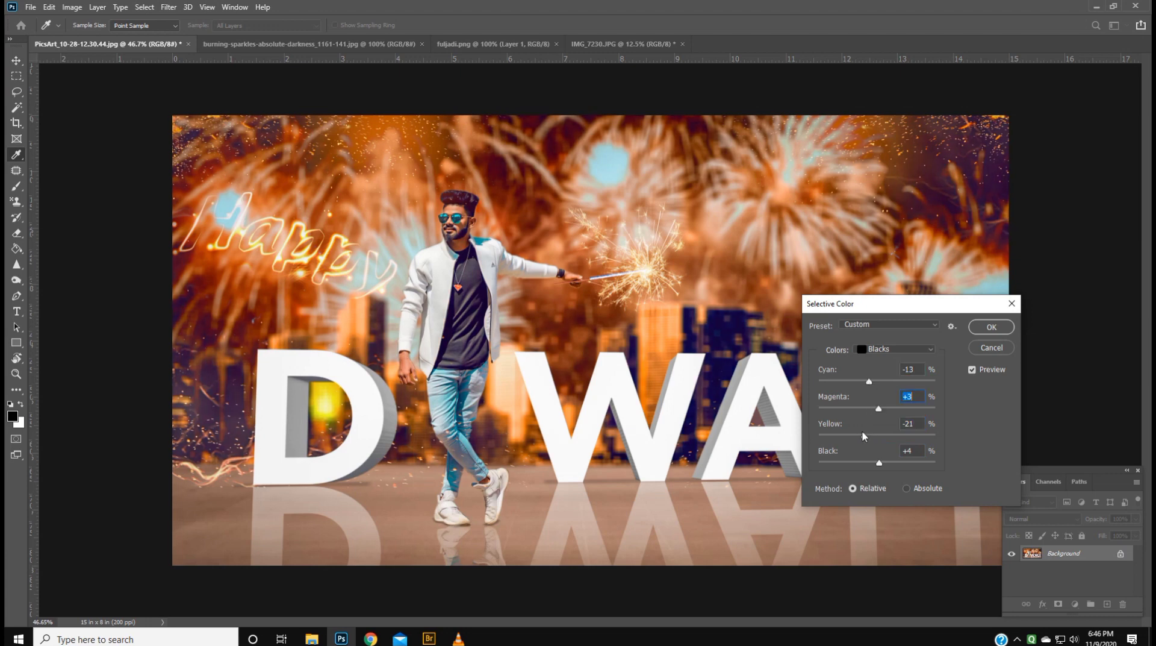
left_click_drag(868, 438, 868, 436)
left_click(871, 409)
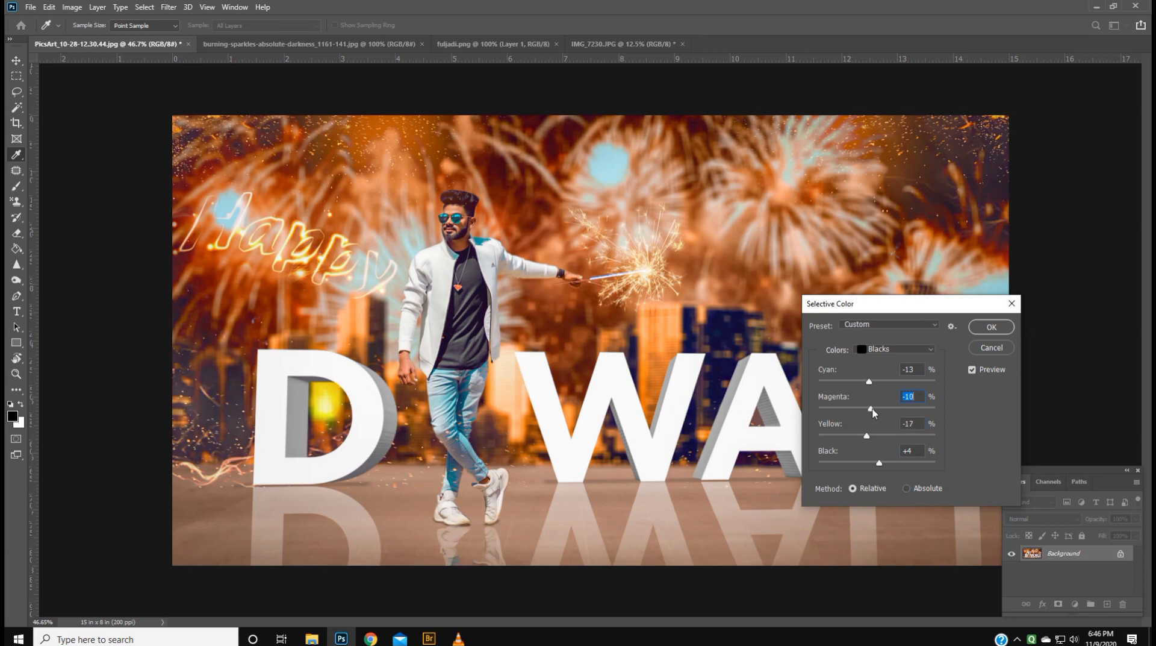
left_click(988, 327)
key("ctrl+shift+s")
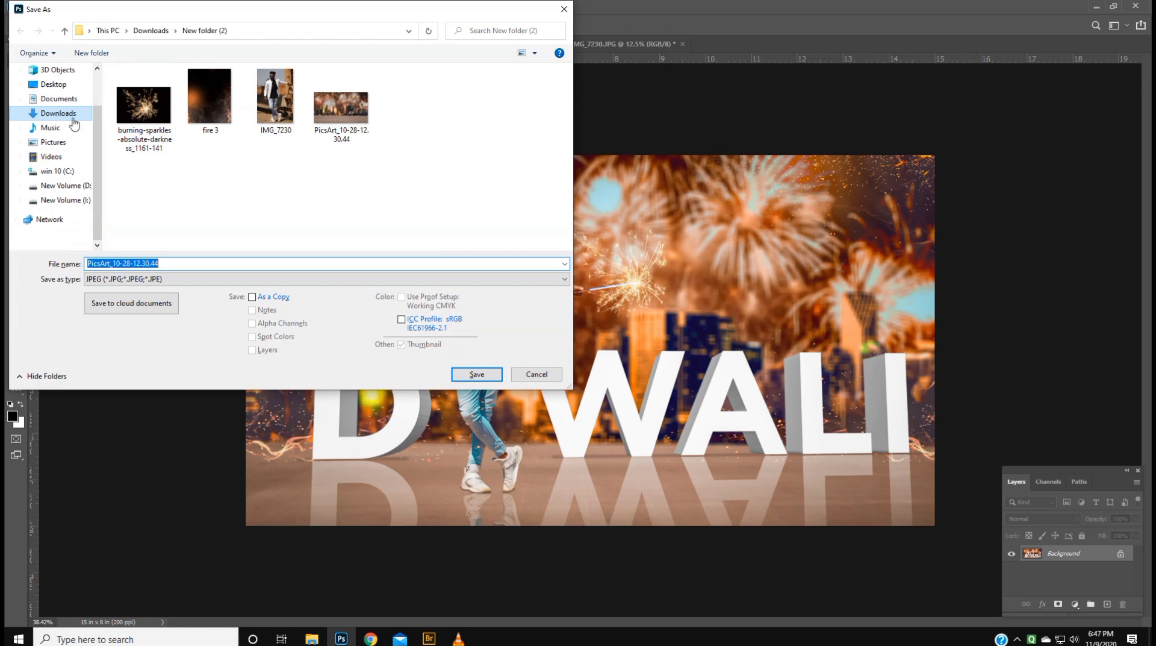
- Save PicsArt_10-28-12.30.44 to the Desktop as JPEG at Quality 10 (Maximum)
left_click(53, 85)
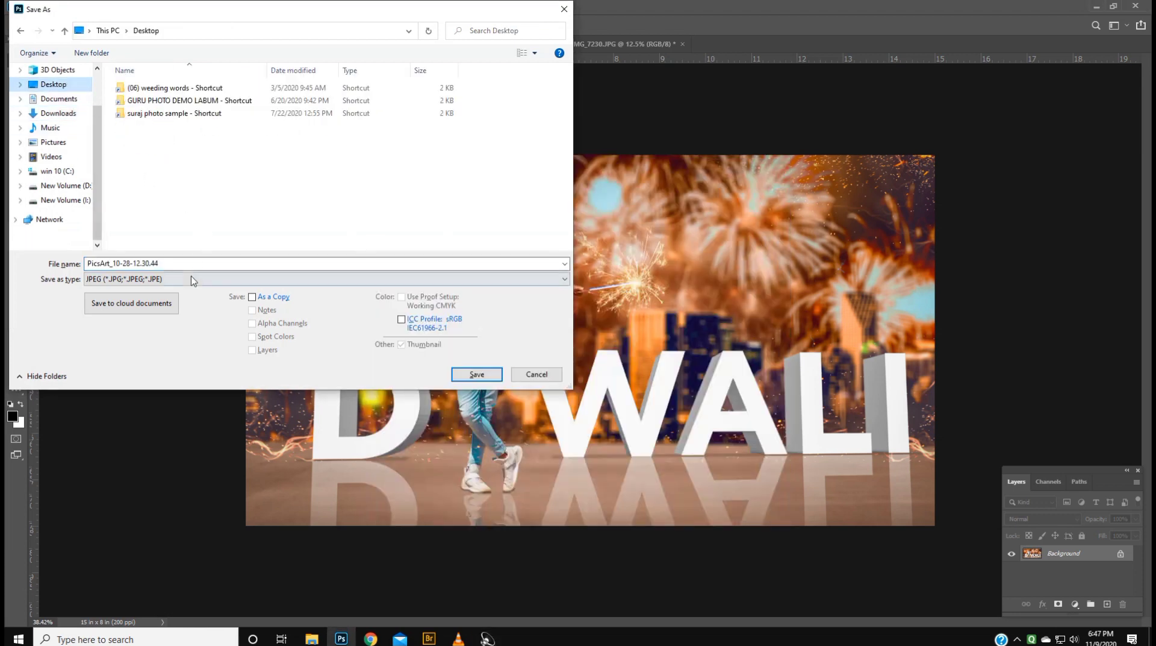
left_click(474, 376)
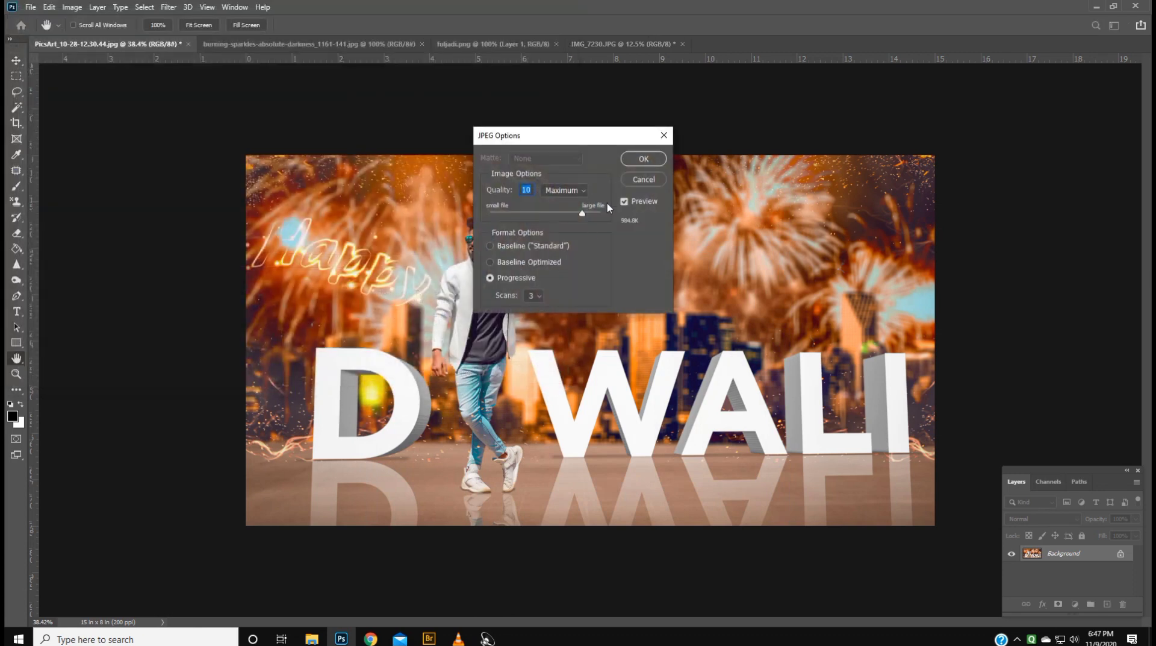
left_click(642, 159)
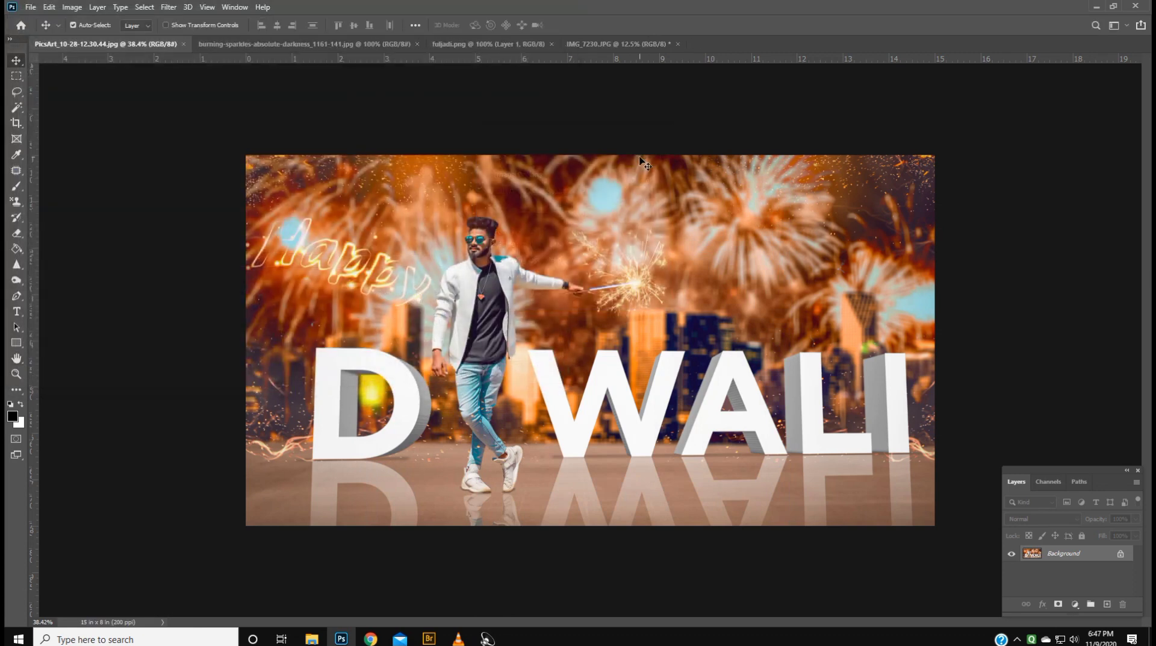